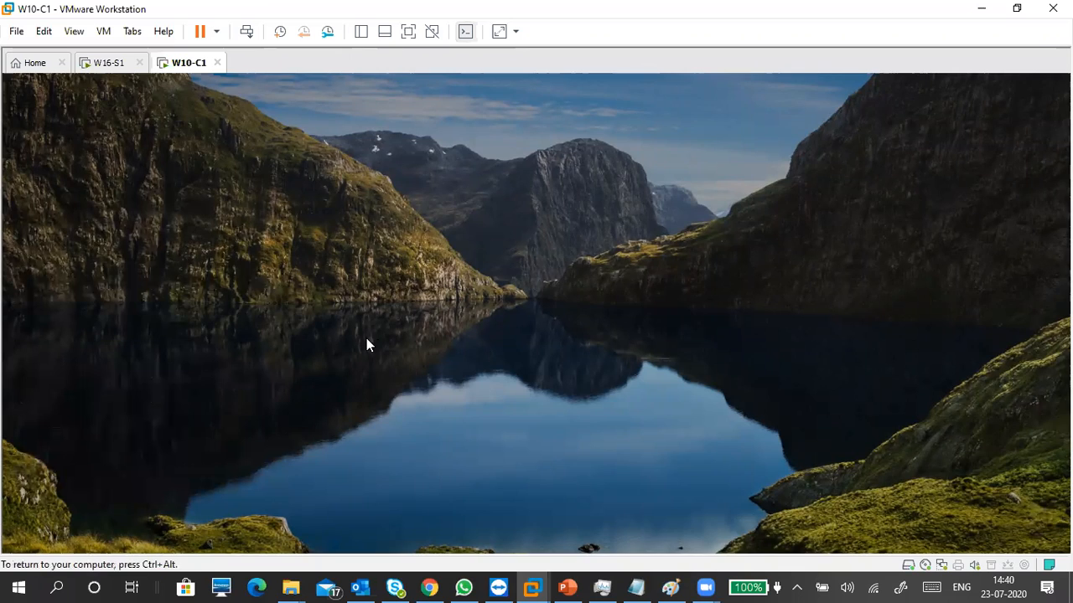
Sign in to the W10-C1 virtual machine with the account password and refresh its desktop.
text(*********)
key(Return)
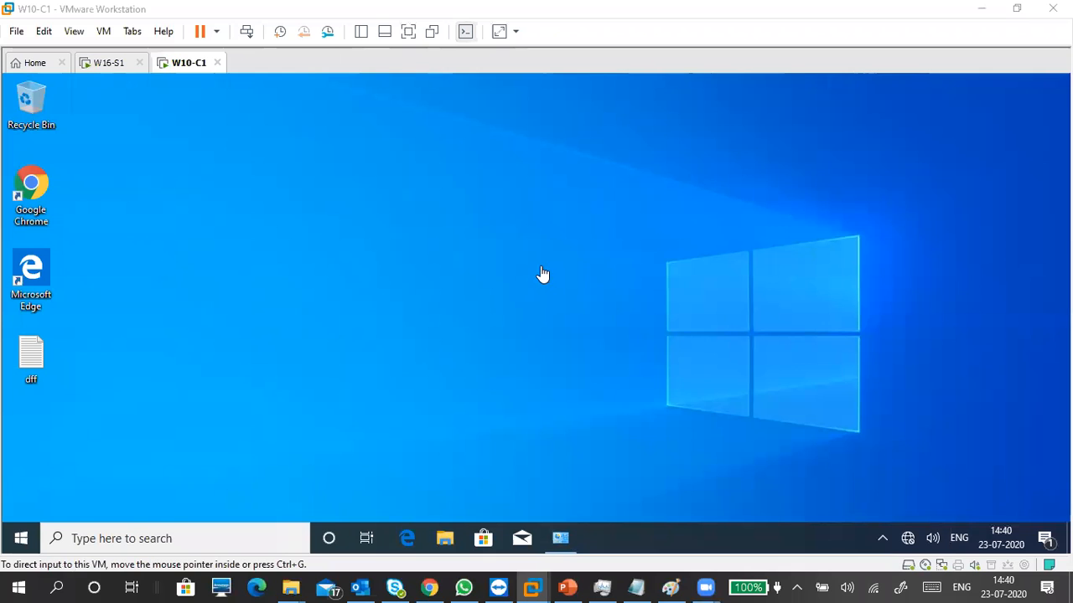
click(434, 258)
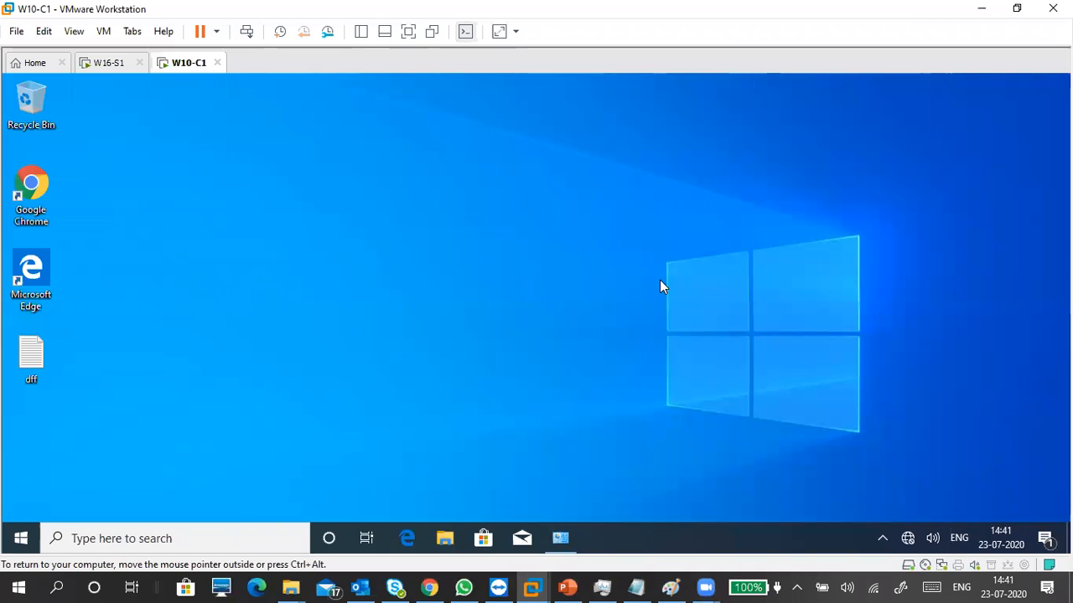
right_click(439, 227)
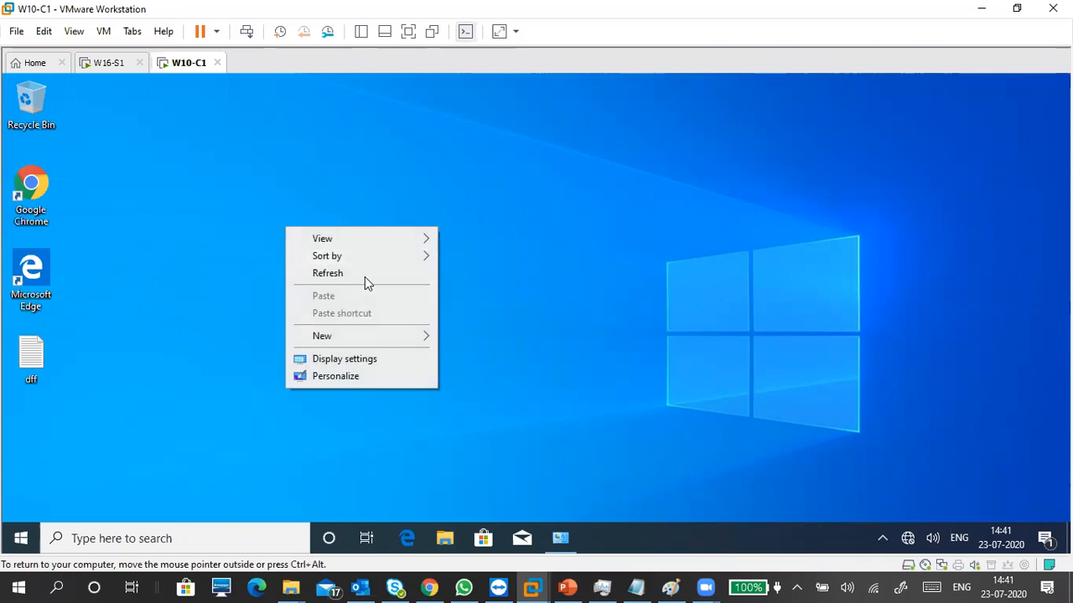
click(364, 275)
Try the beach, night-sky tent and underwater pictures as desktop background, restore the blue Windows picture, and close the personalization settings.
right_click(451, 201)
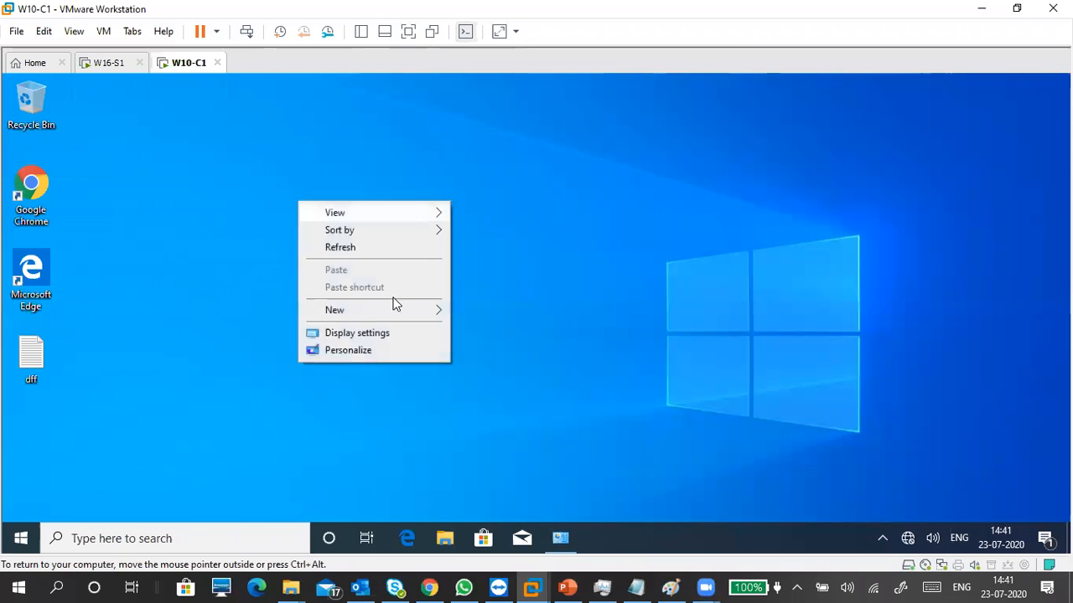
click(364, 351)
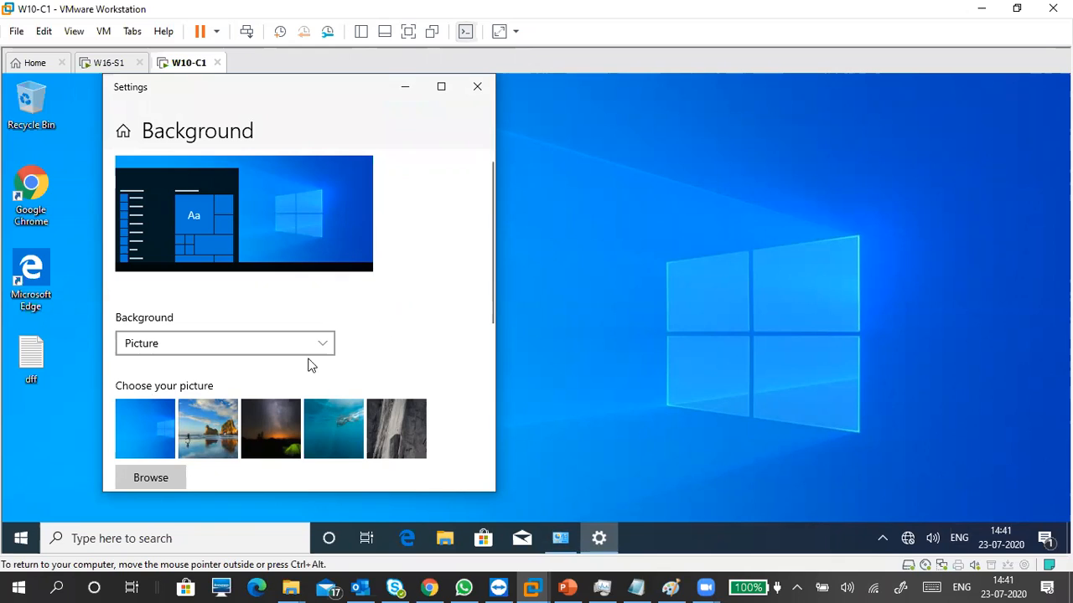
click(206, 432)
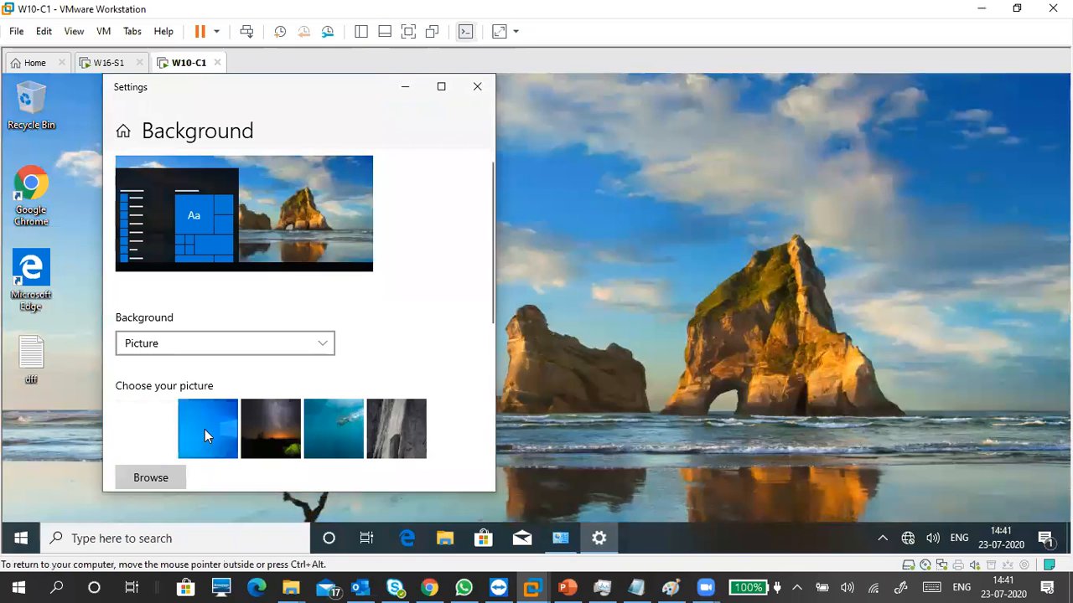
click(263, 431)
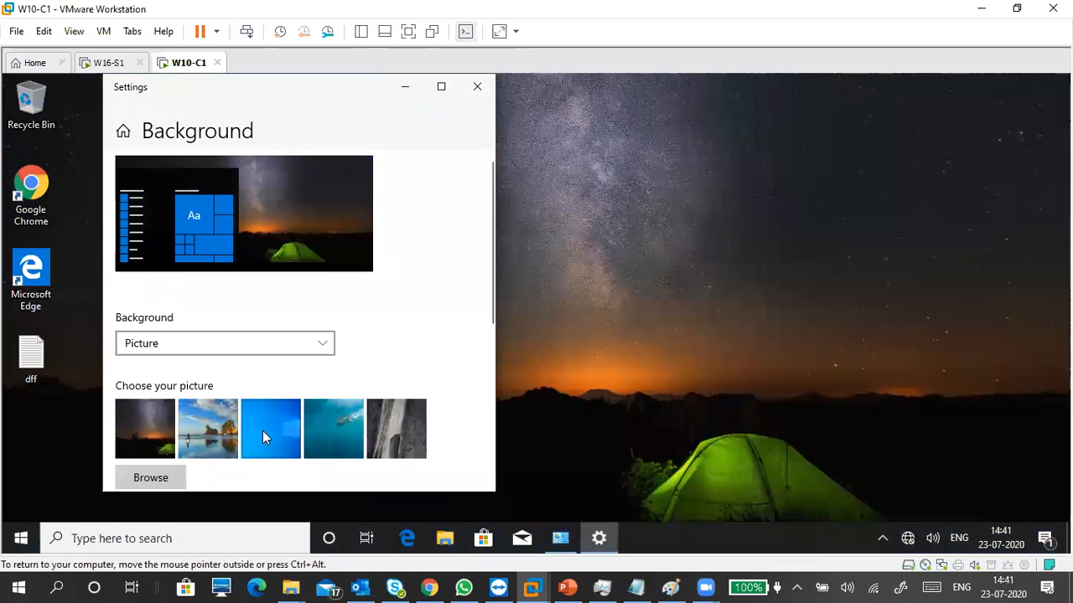
click(342, 428)
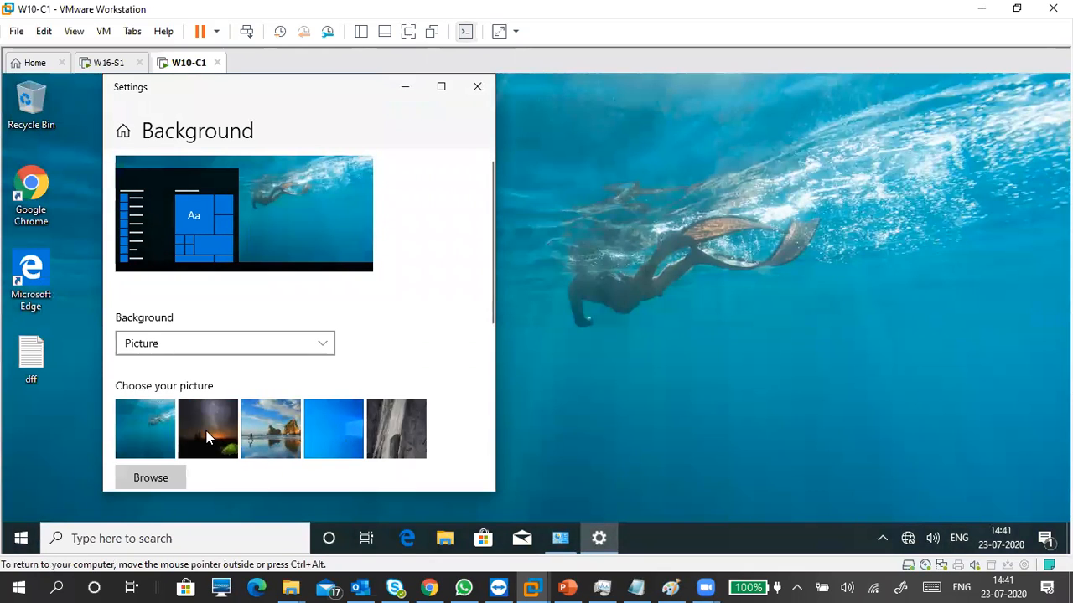
click(323, 431)
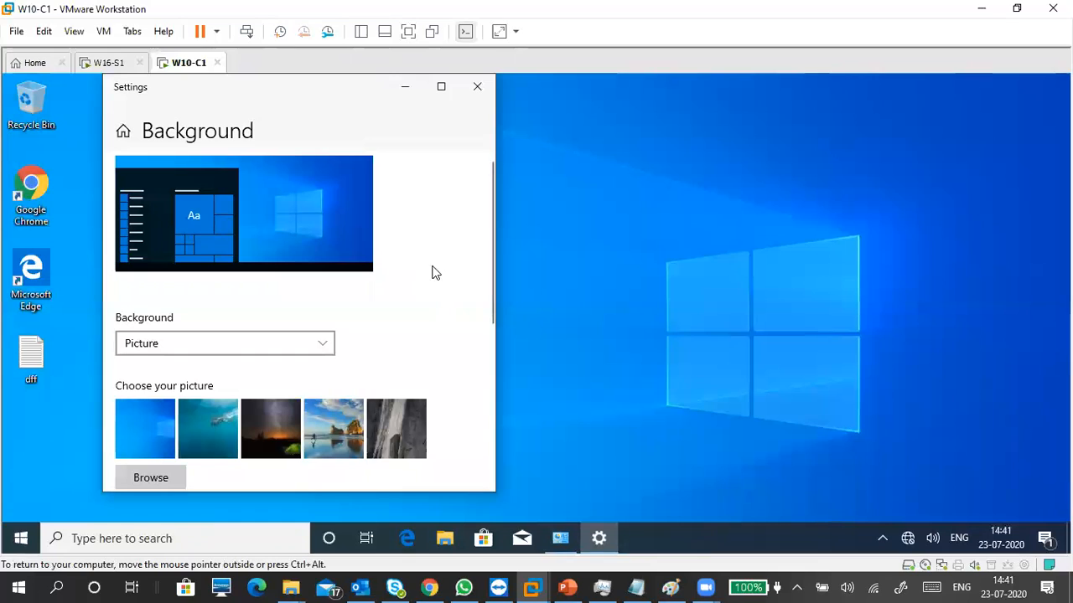
click(479, 85)
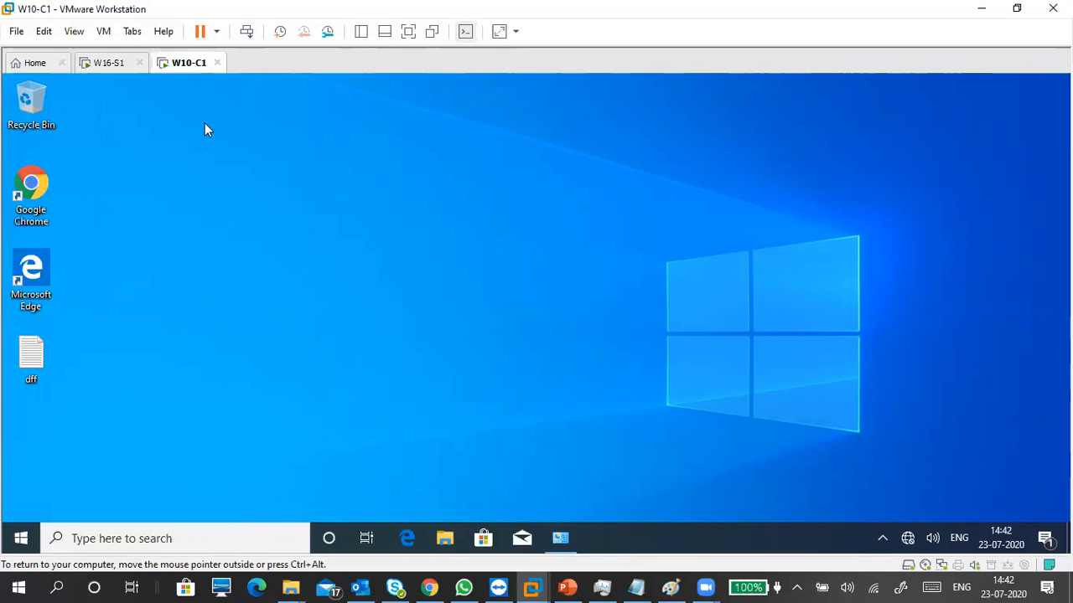
Switch to the W16-S1 virtual machine's desktop.
click(104, 64)
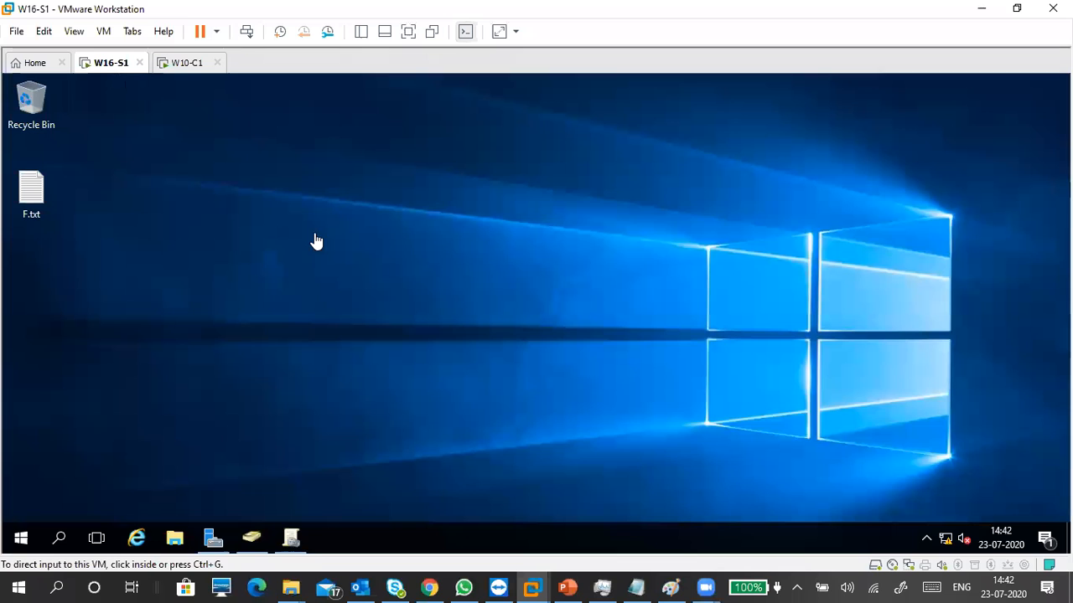
click(329, 215)
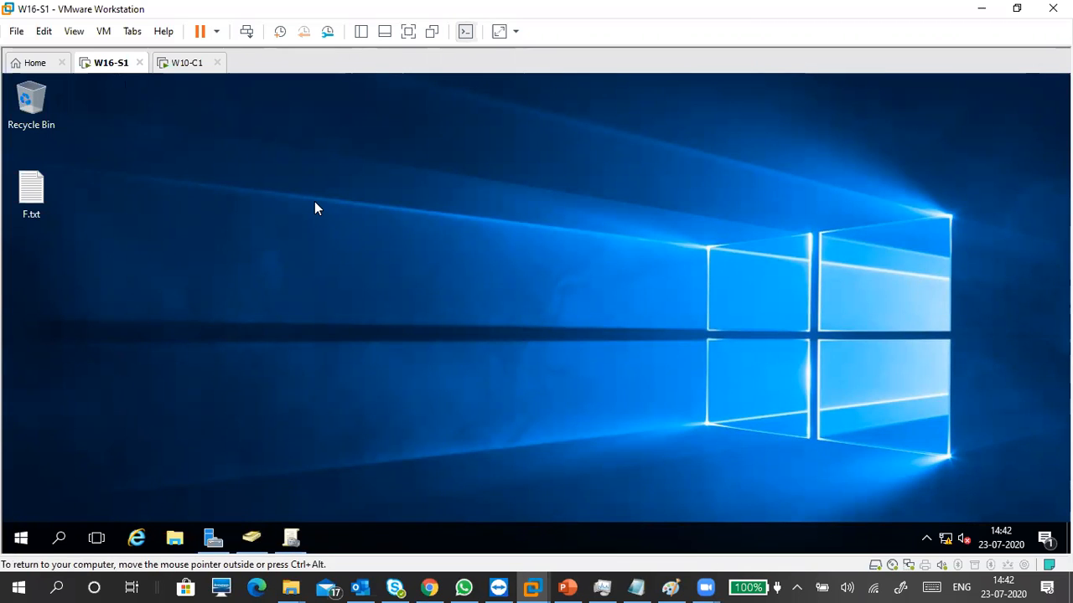
Try to launch Paint on W16-S1 with the Run command "paint".
key(super+r)
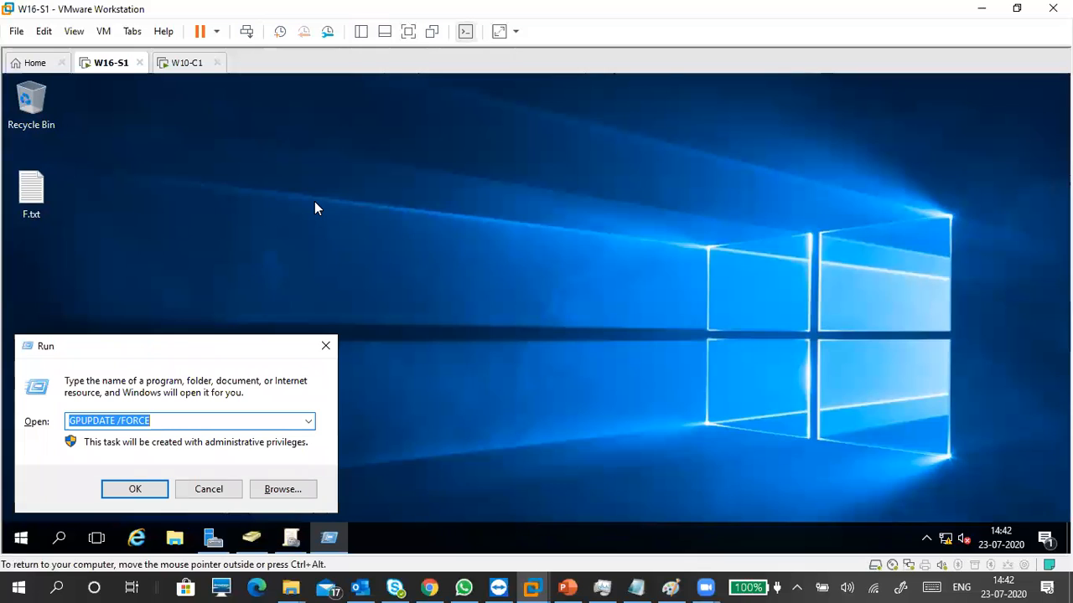
text(pic)
key(BackSpace)
key(BackSpace)
key(BackSpace)
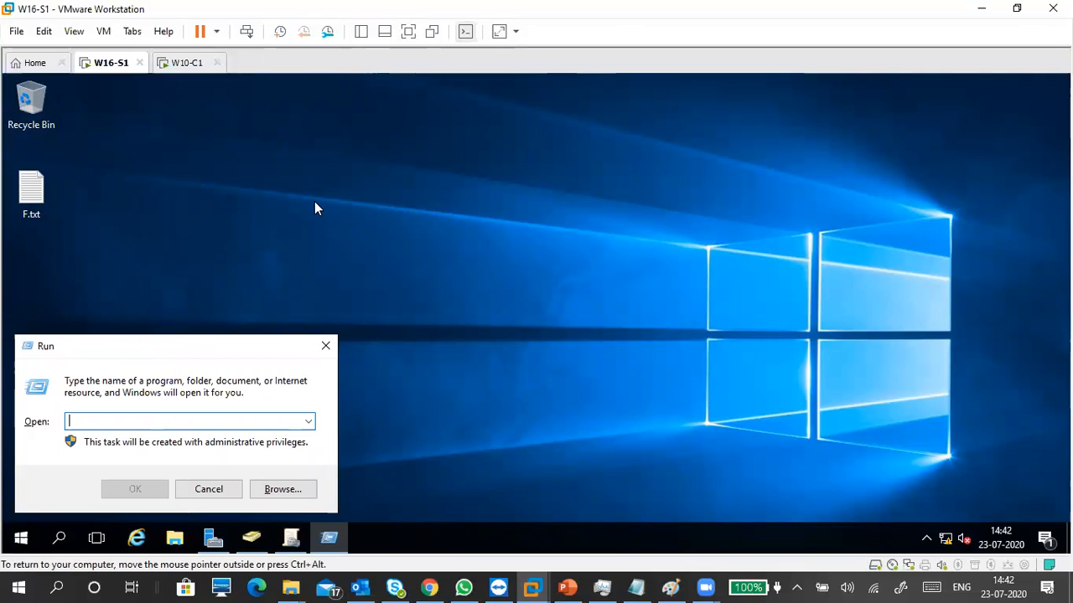
text(p)
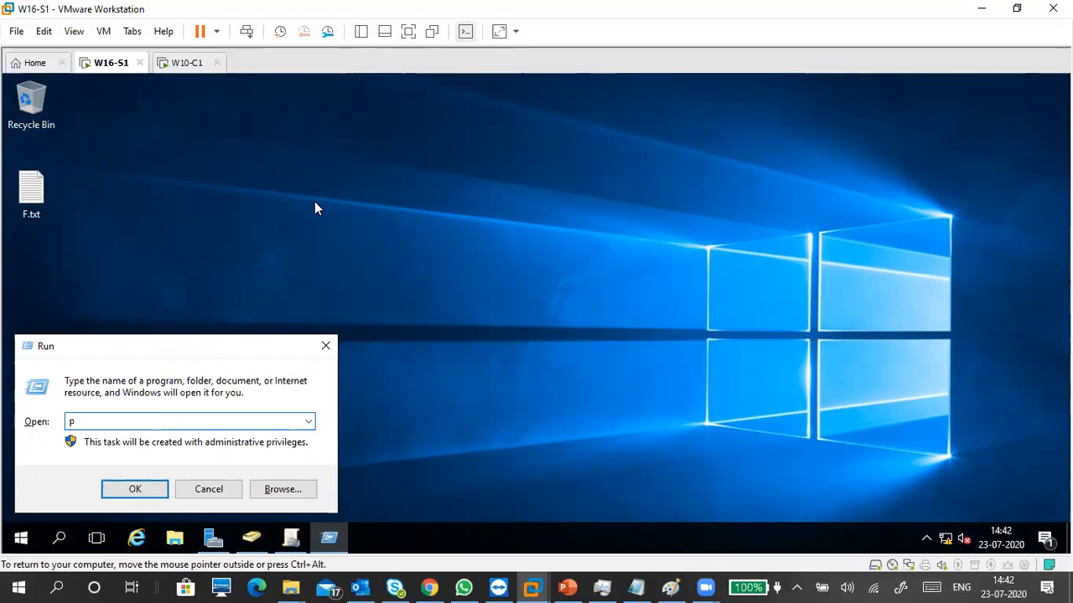
key(BackSpace)
text(paint)
key(Return)
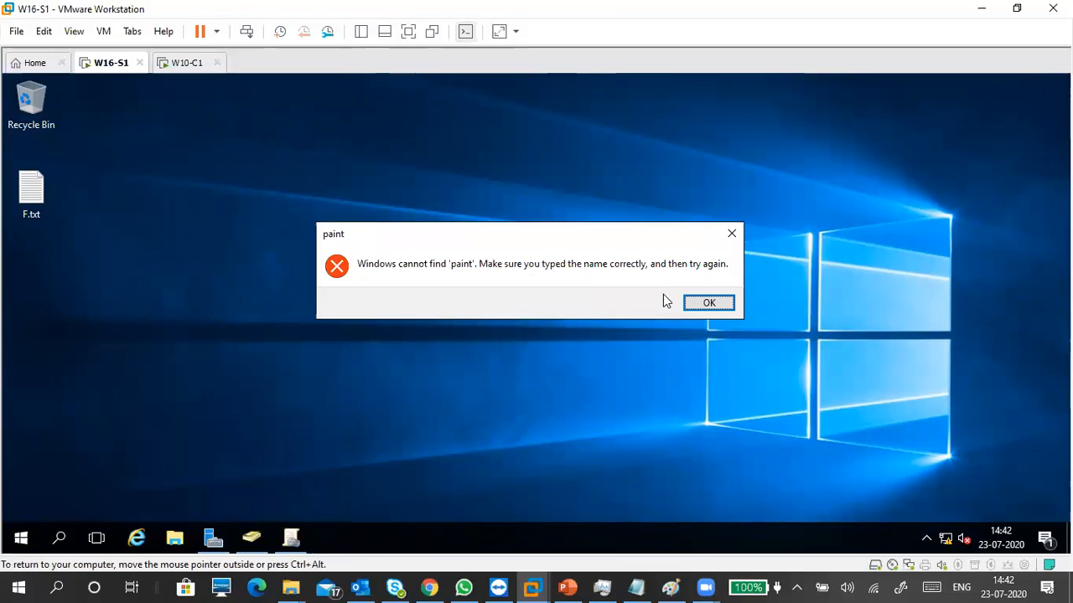
click(697, 303)
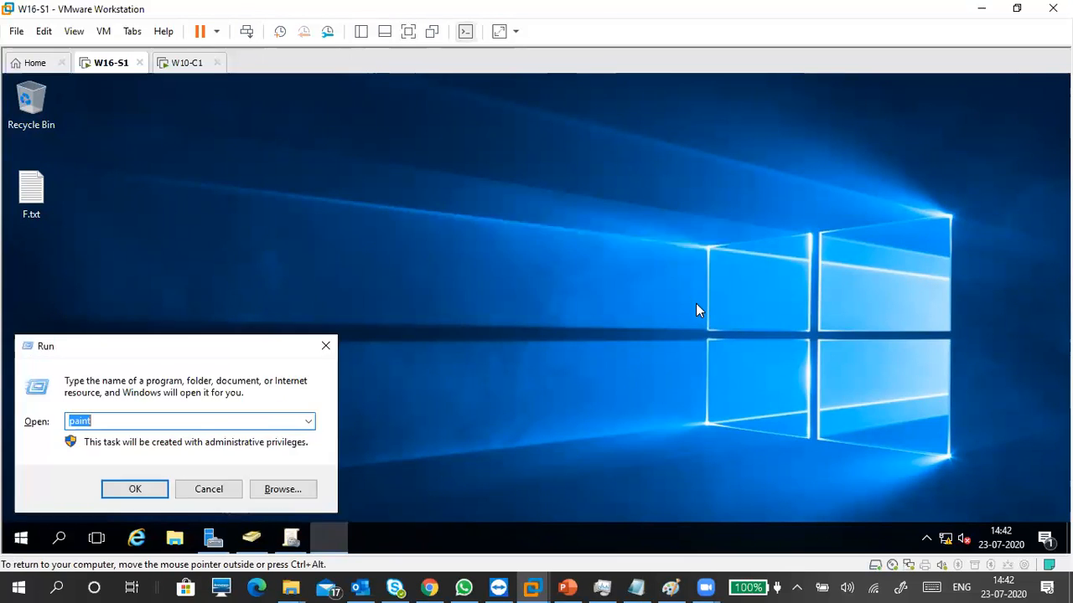
click(530, 299)
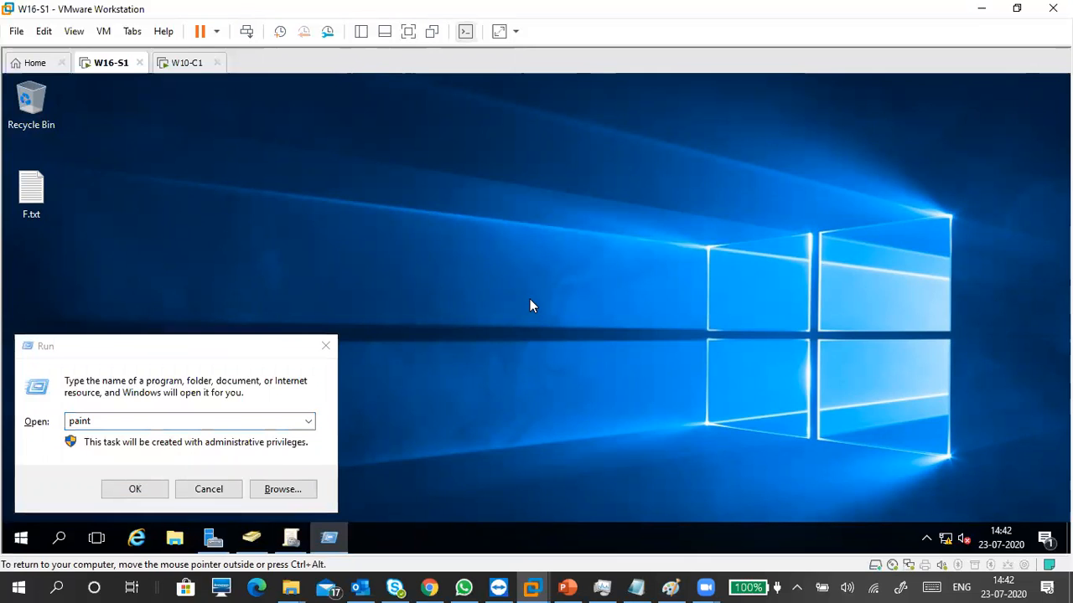
click(209, 489)
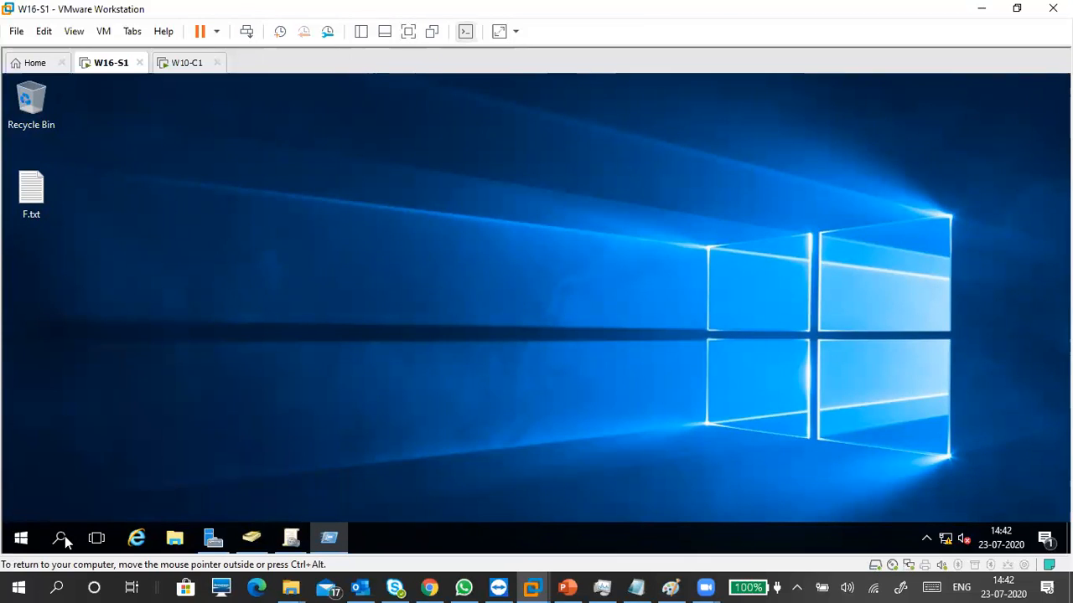
Search Windows for "paint", open the Paint desktop app and maximize its window.
click(63, 541)
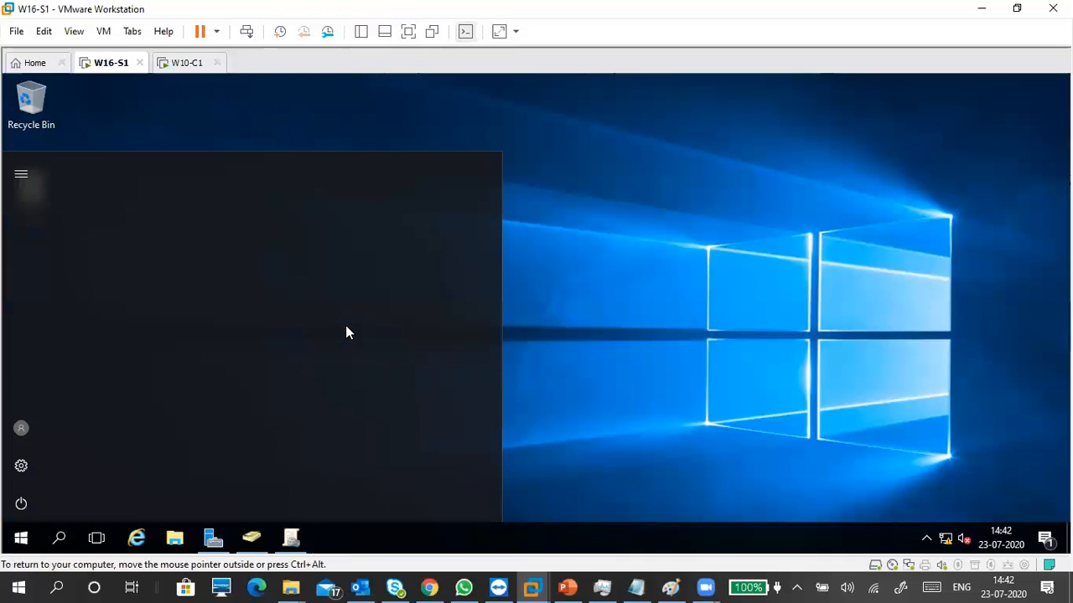
click(61, 545)
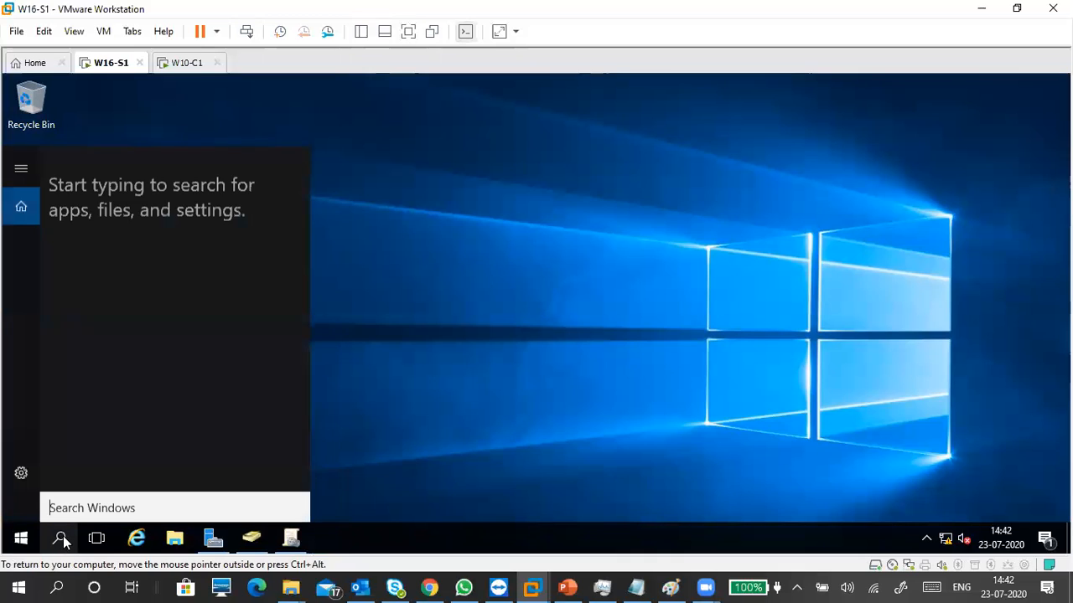
text(pa)
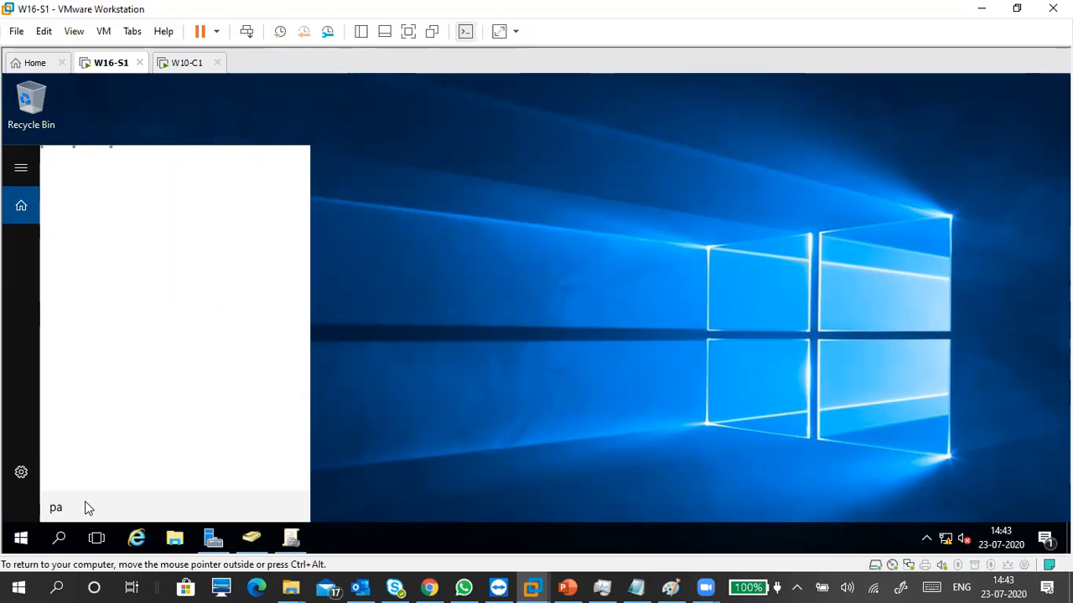
text(int)
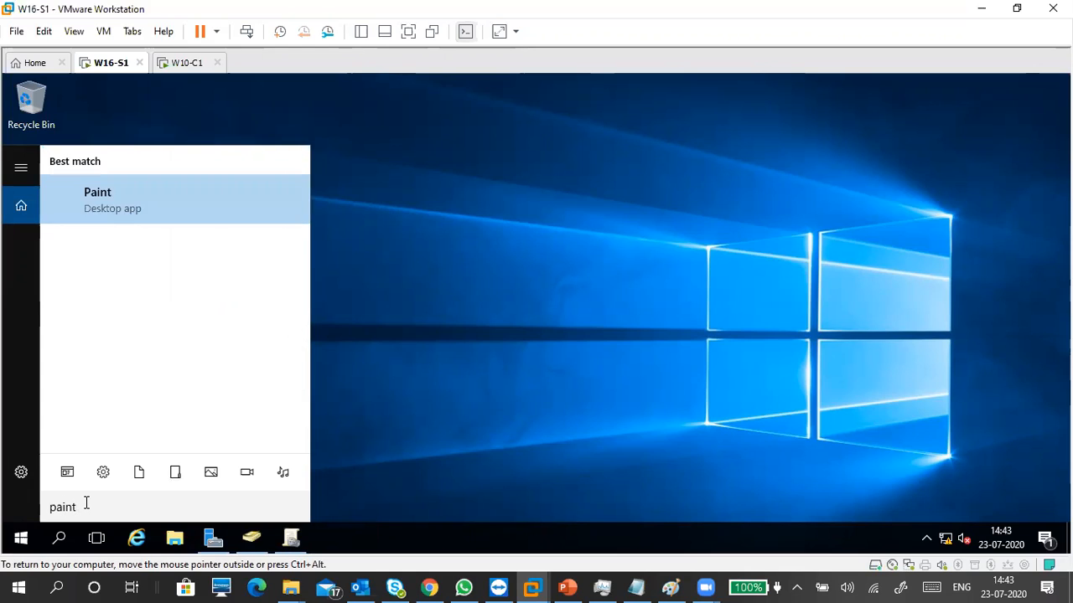
click(93, 202)
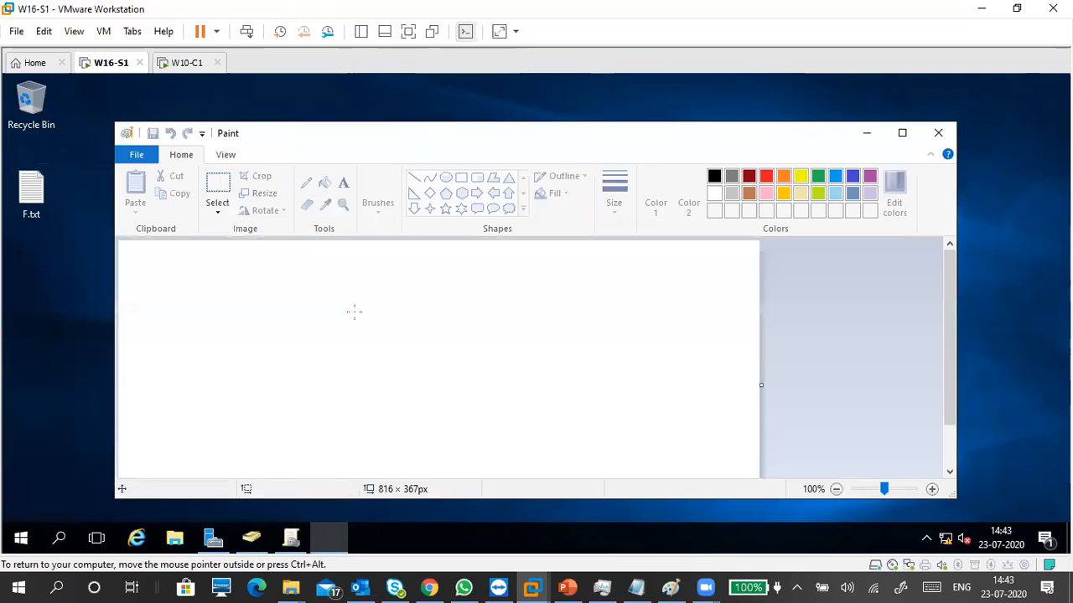
double_click(634, 135)
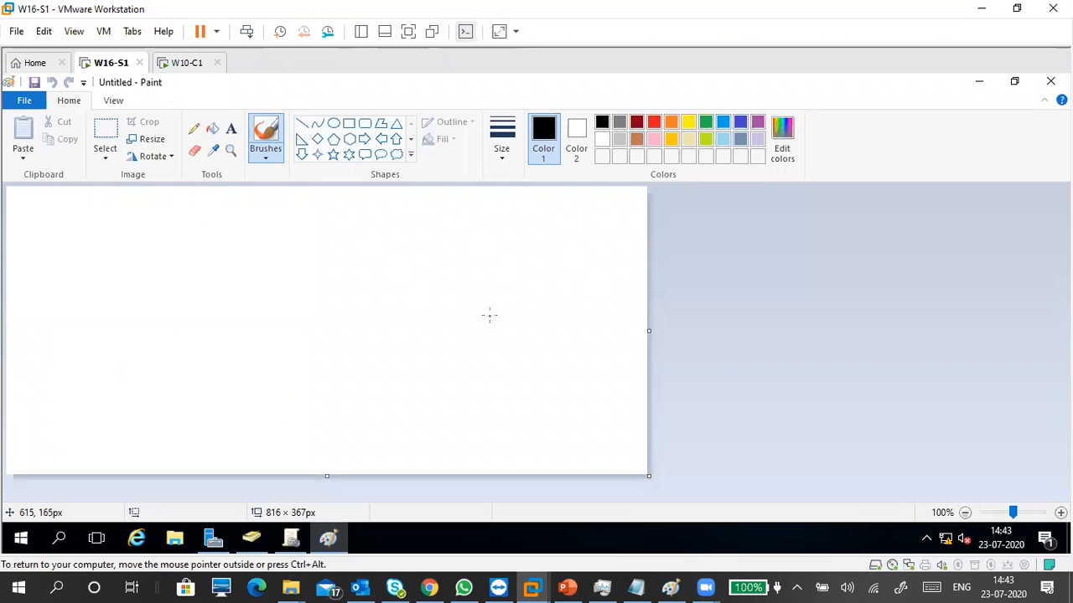
Resize the blank canvas by pixels to a horizontal size of 1366, with the aspect ratio maintained.
click(165, 147)
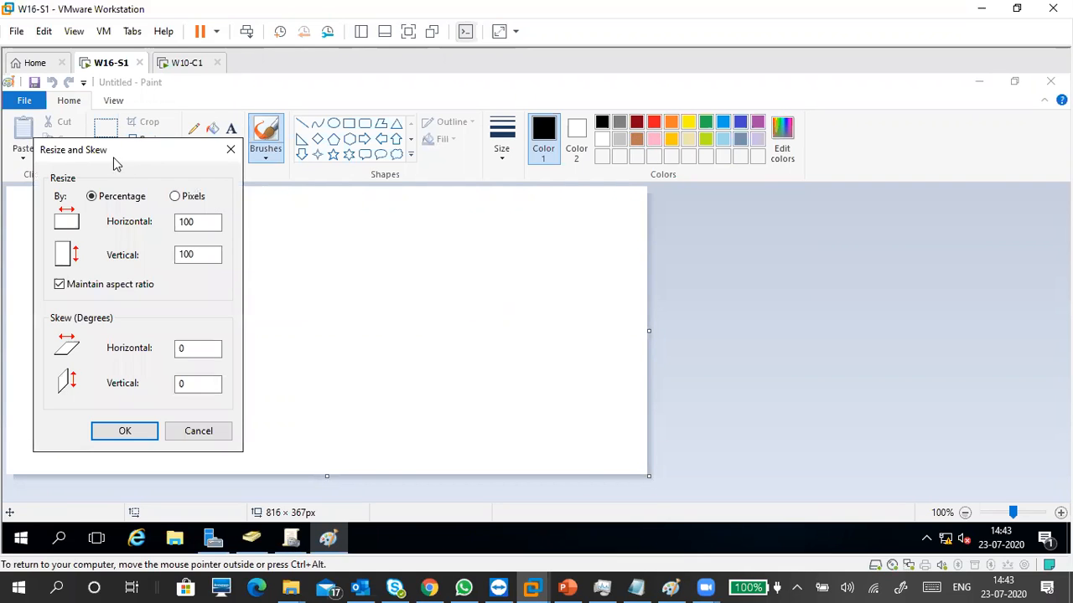
drag(113, 154, 227, 154)
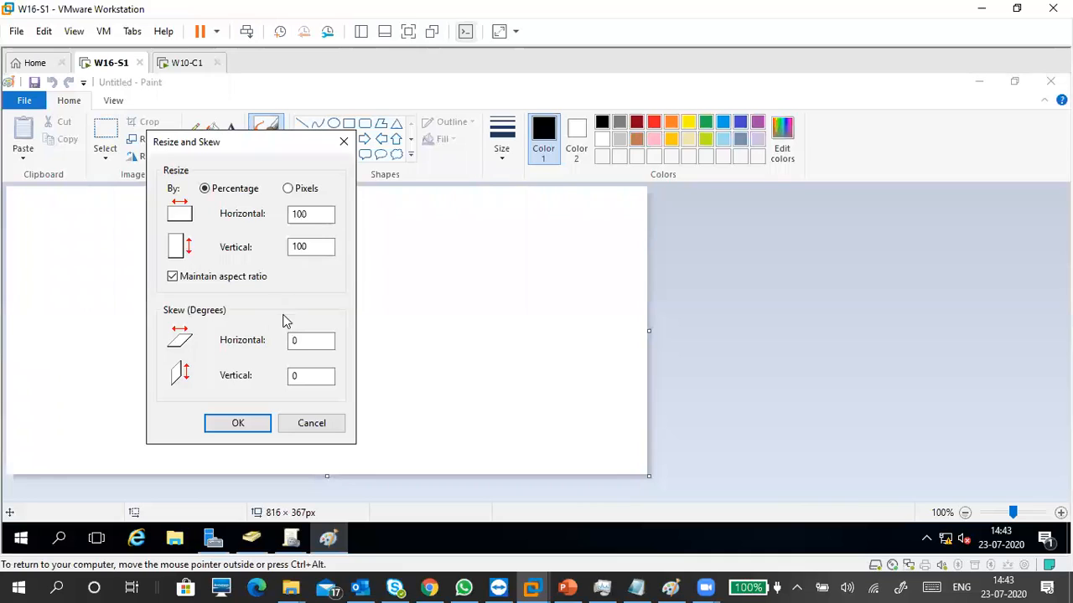
click(288, 190)
double_click(304, 214)
text(1024)
drag(318, 250, 265, 244)
text(768)
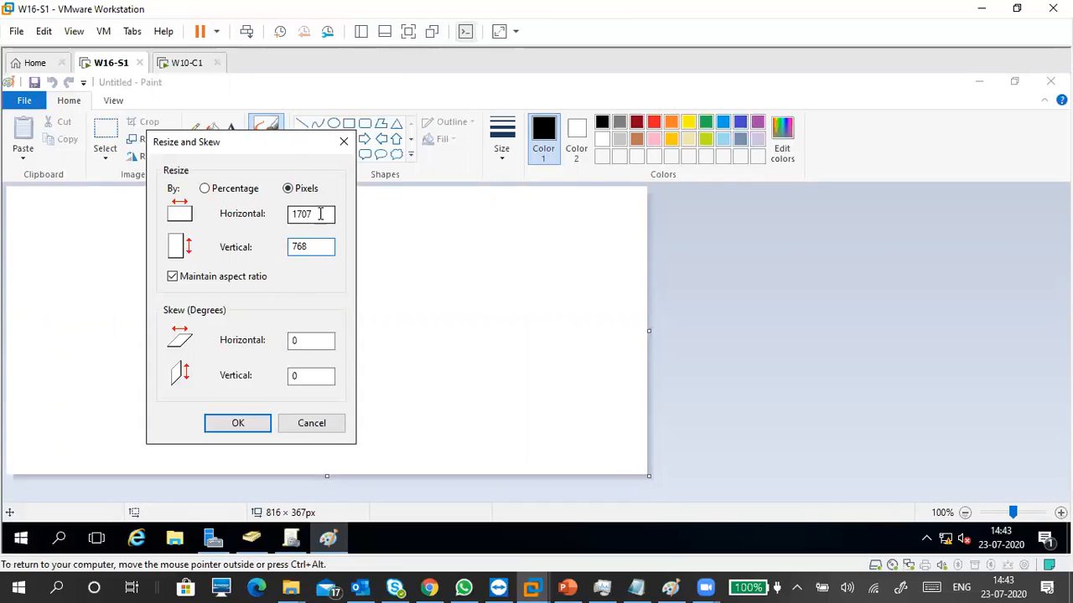
drag(311, 215, 273, 223)
text(1366)
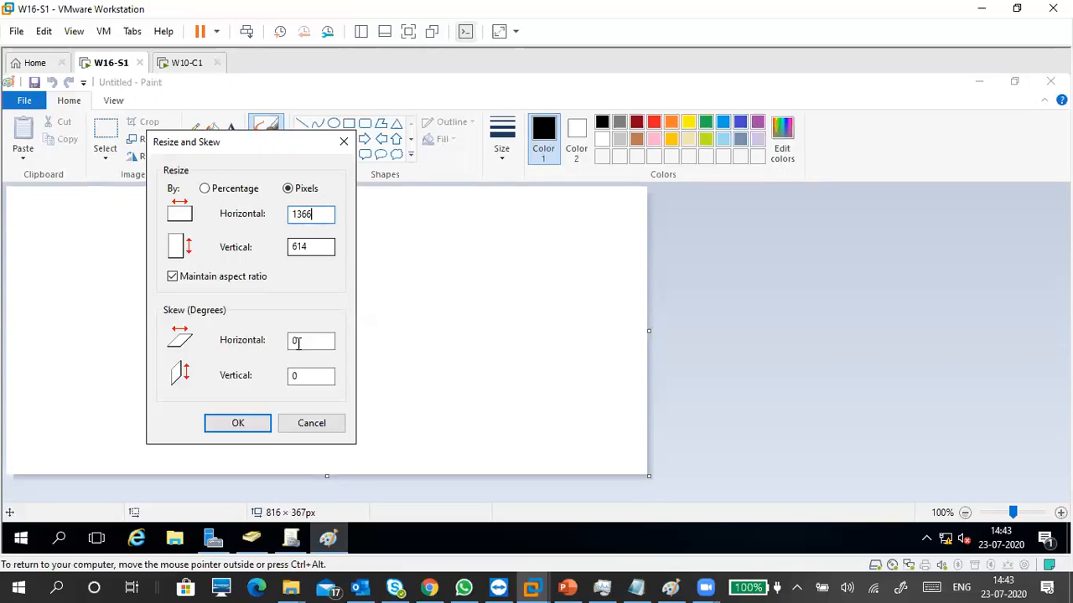
click(259, 420)
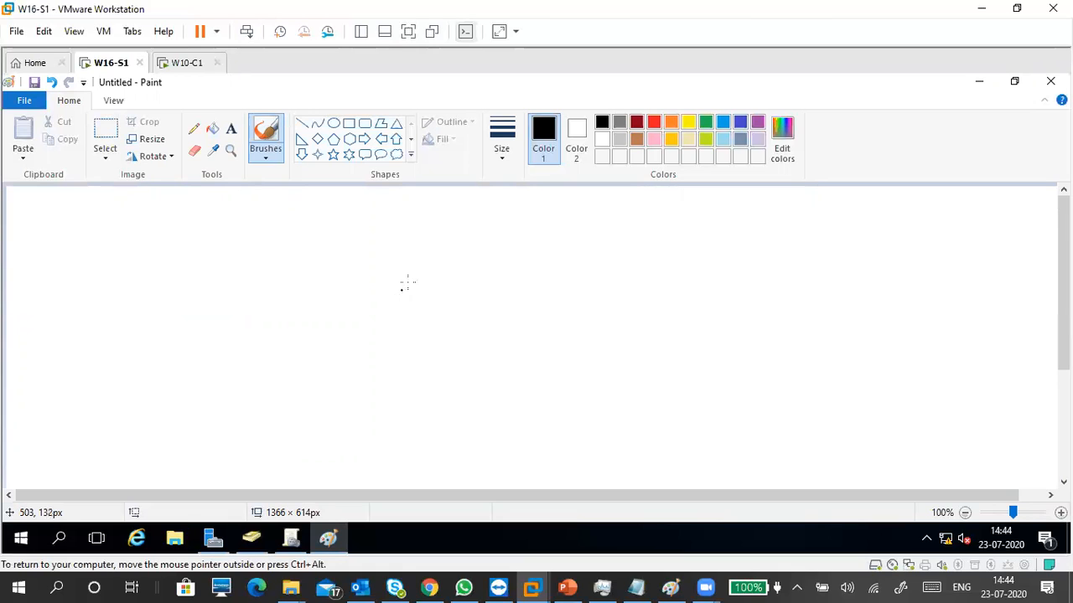
Fill the whole canvas with brown using the Fill with color tool.
click(690, 124)
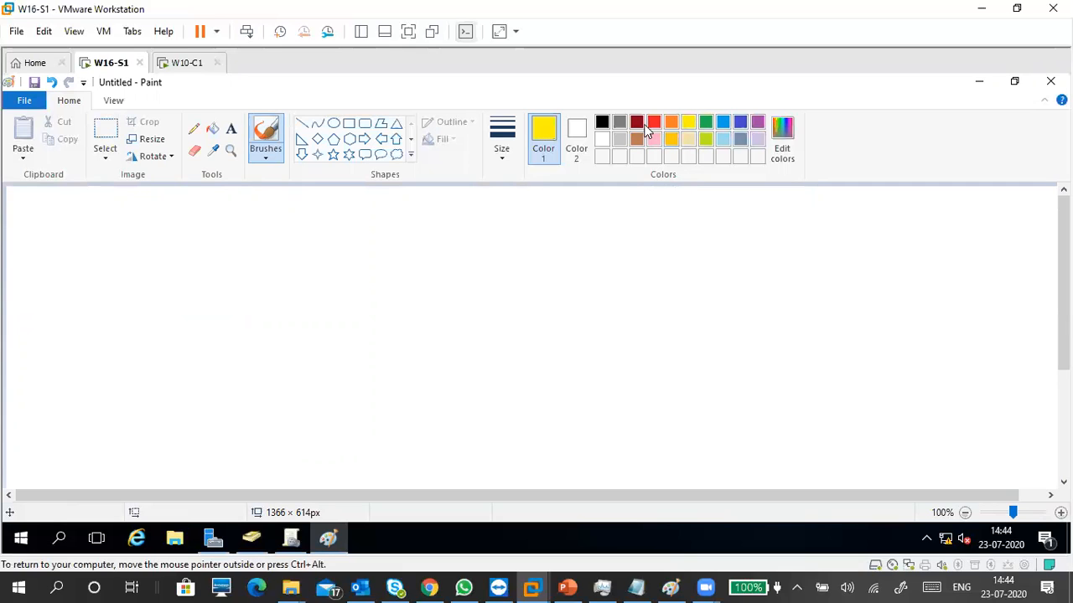
click(637, 124)
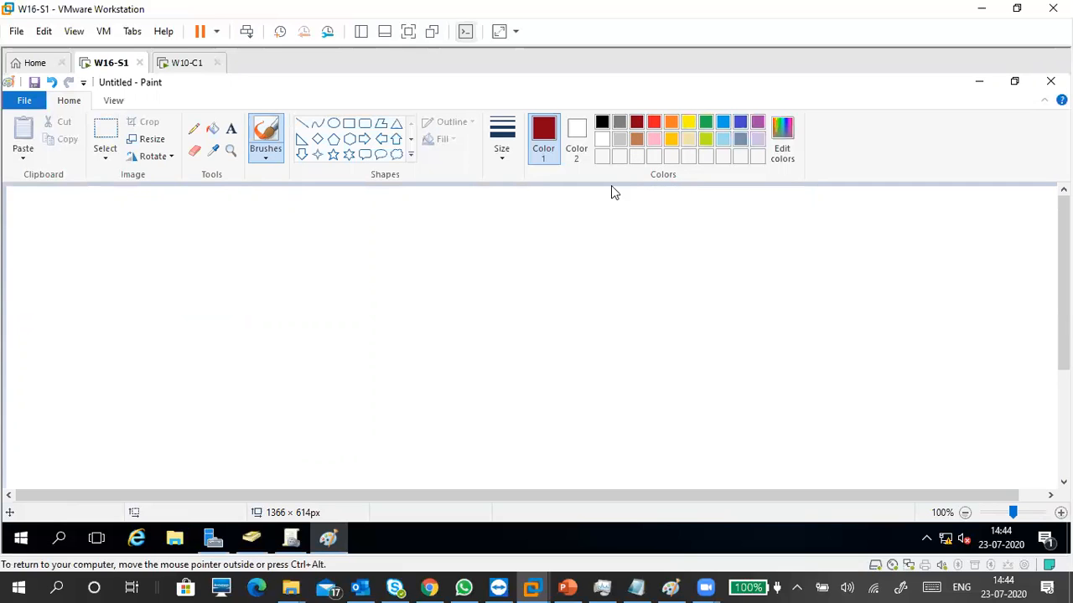
click(637, 139)
click(213, 128)
click(241, 259)
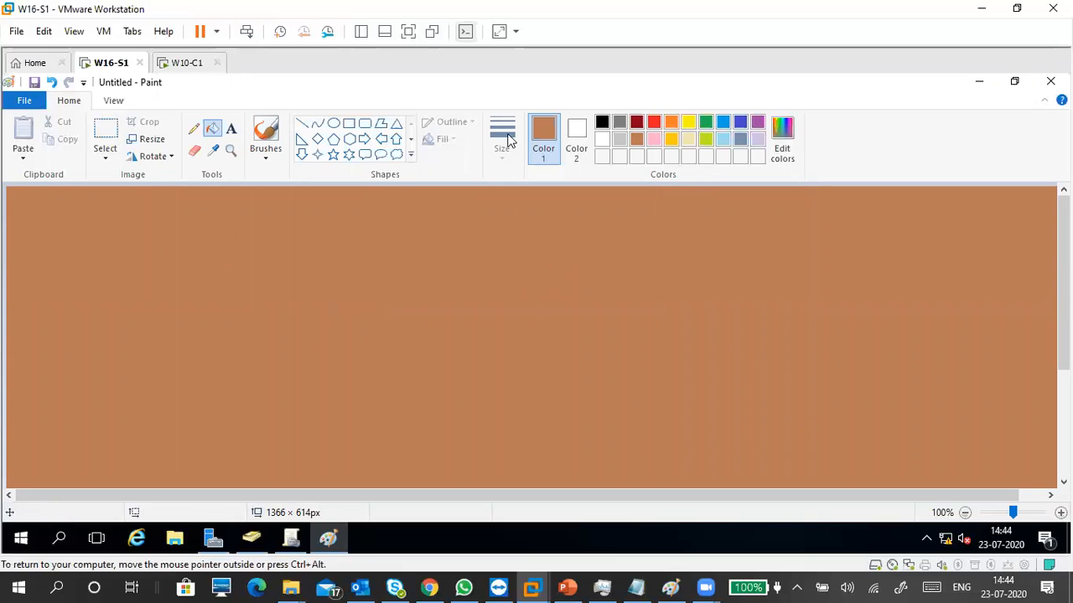
Draw a rectangle of about 218 × 119 px left of the canvas centre and give it a black outline.
click(349, 123)
drag(316, 292, 486, 385)
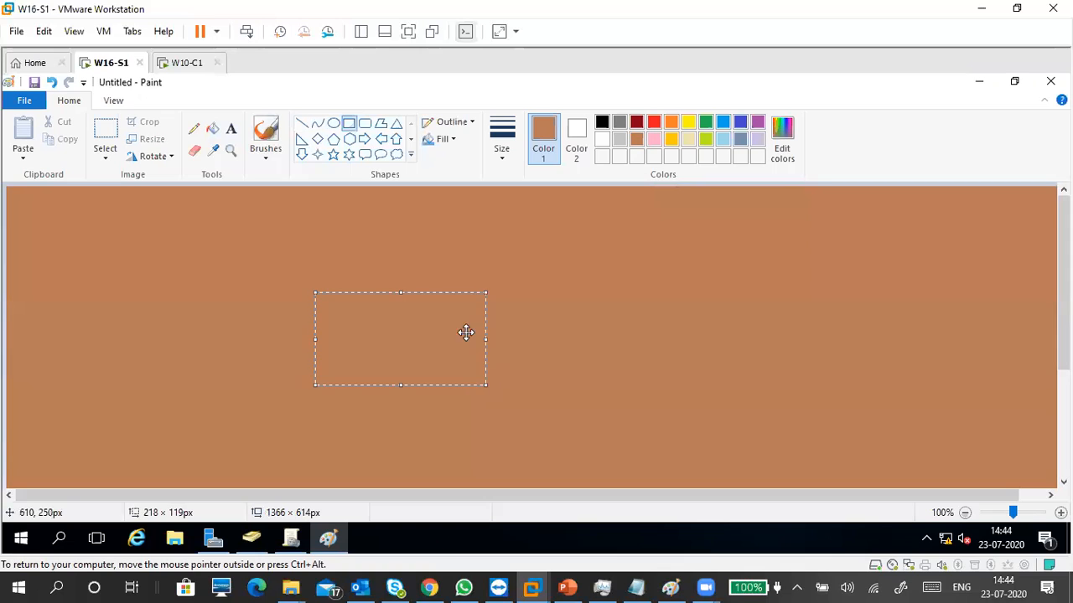
click(602, 122)
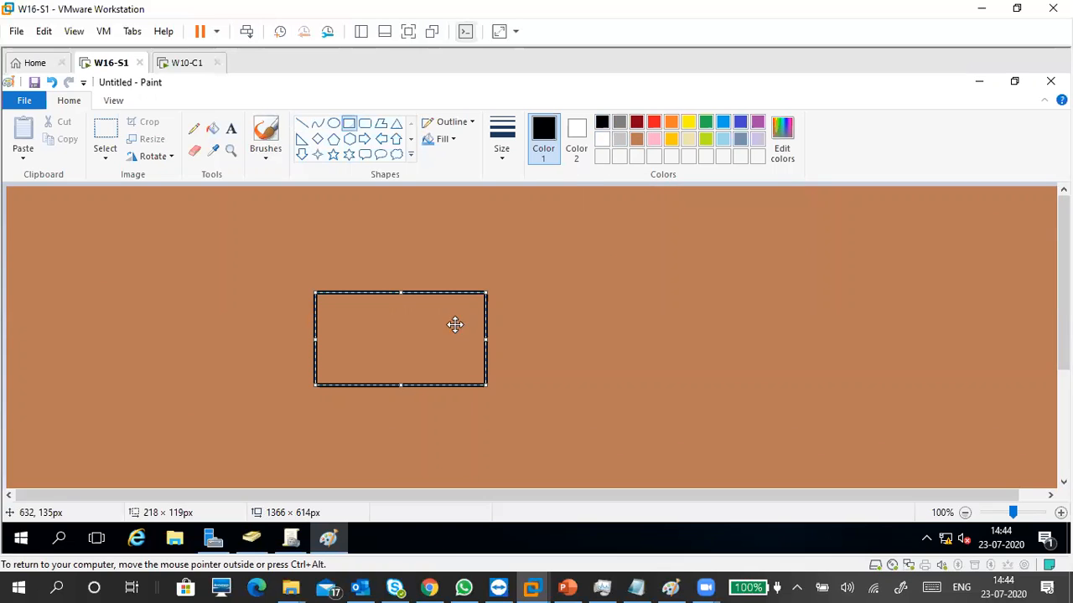
Recolour the rectangle's outline light blue and stretch its right edge to make it roughly twice as wide.
click(722, 122)
drag(483, 338, 647, 342)
scroll(501, 325, down, 5)
scroll(502, 325, up, 4)
click(498, 261)
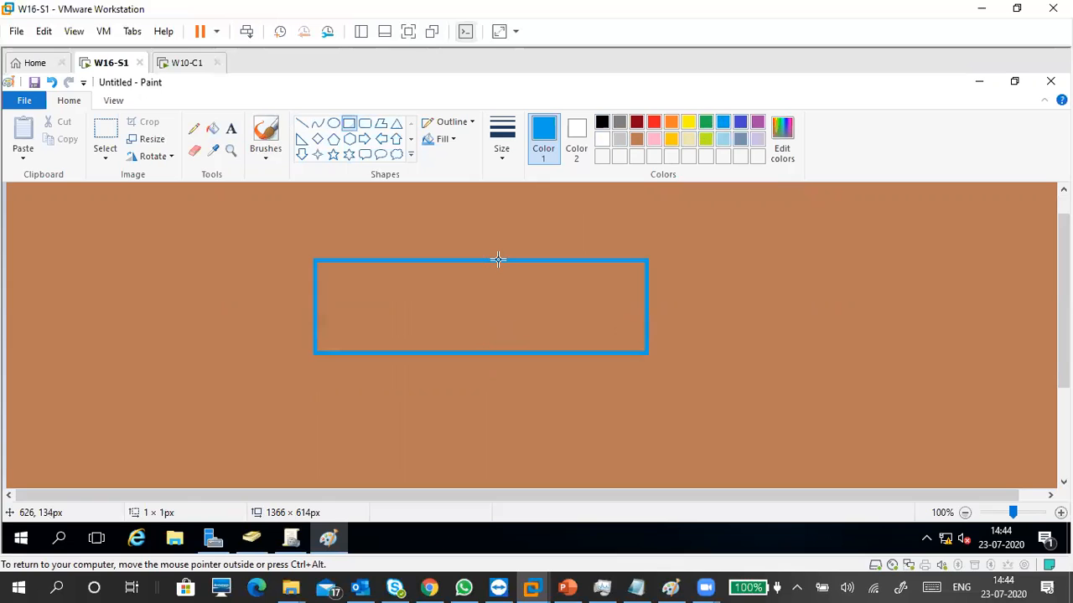
Undo all edits, including the rectangle, the brown fill and the resize, back to the original blank canvas.
drag(498, 259, 499, 298)
key(ctrl+z)
key(ctrl+z)
key(ctrl+z)
key(ctrl+z)
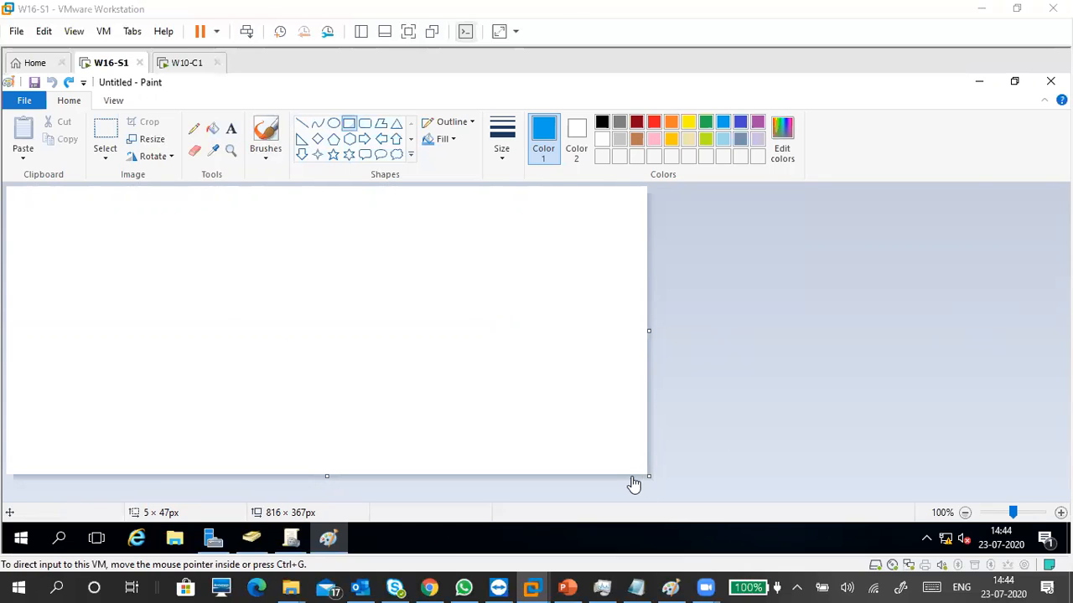
Show the virtual machine in full screen and enlarge the blank canvas to about 1356 × 552 px.
click(408, 32)
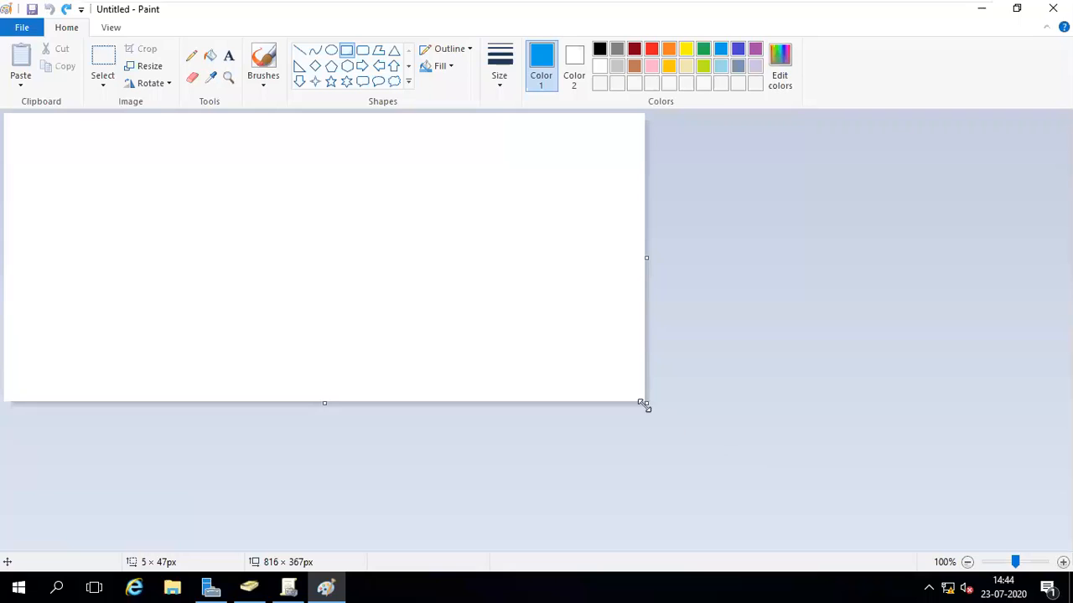
drag(647, 405, 1071, 544)
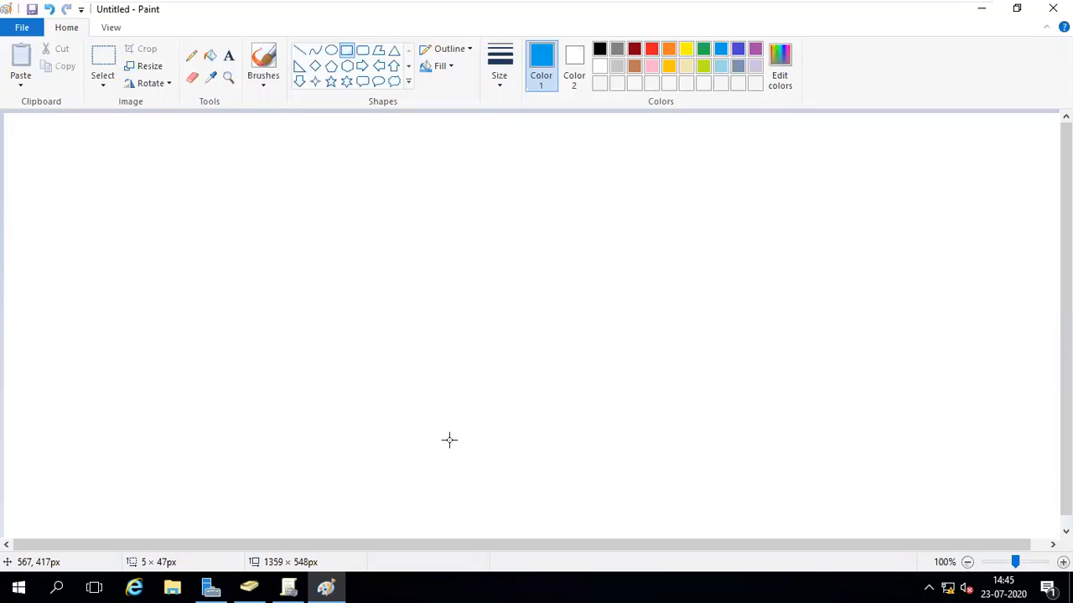
key(ctrl+z)
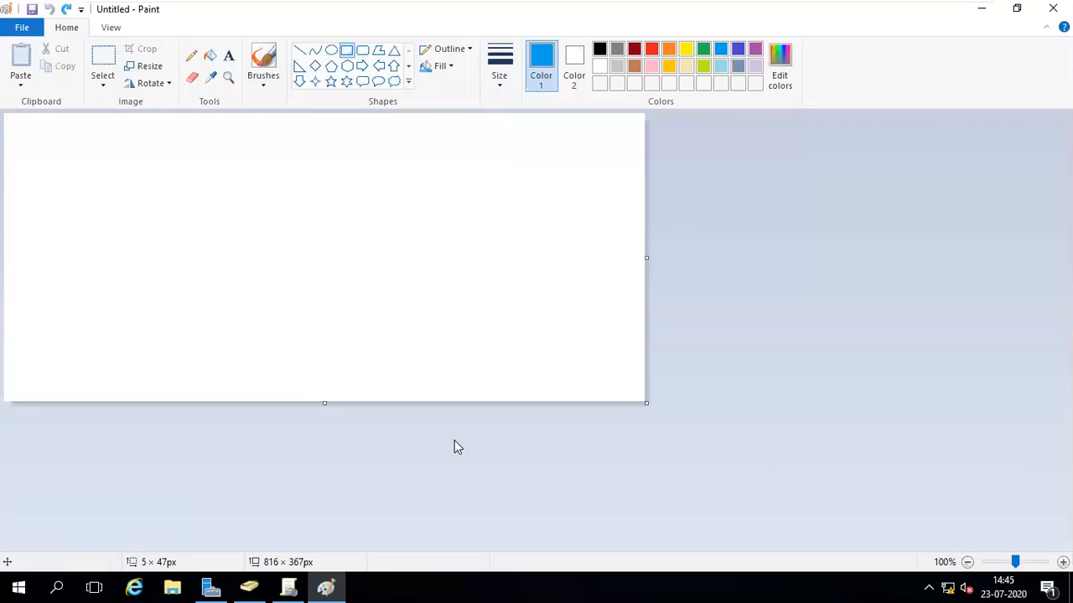
drag(647, 403, 1068, 546)
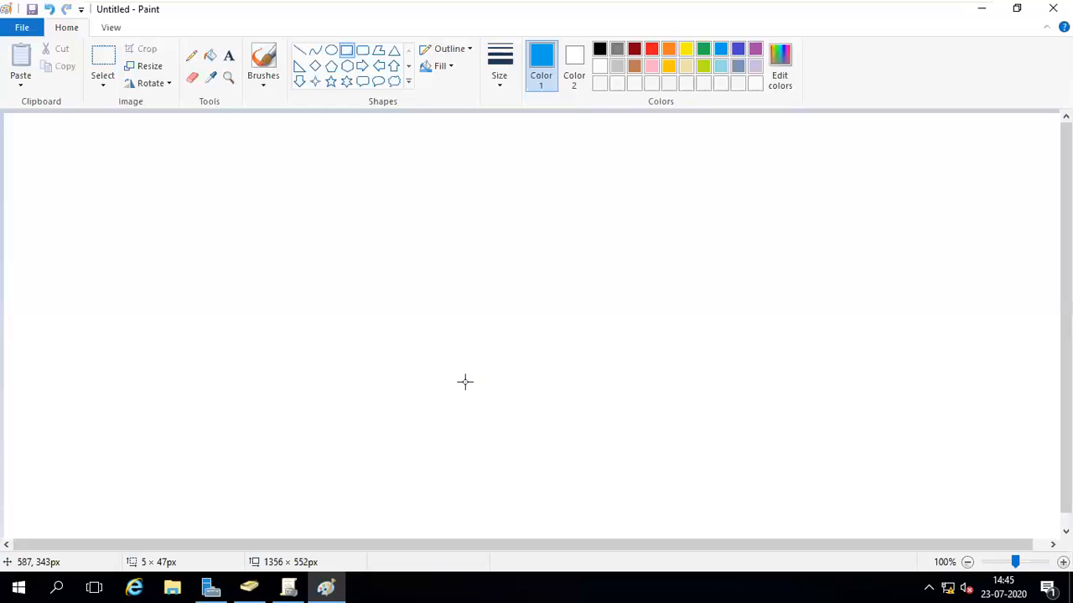
Fill the whole canvas with light blue using the Fill with color tool.
click(621, 63)
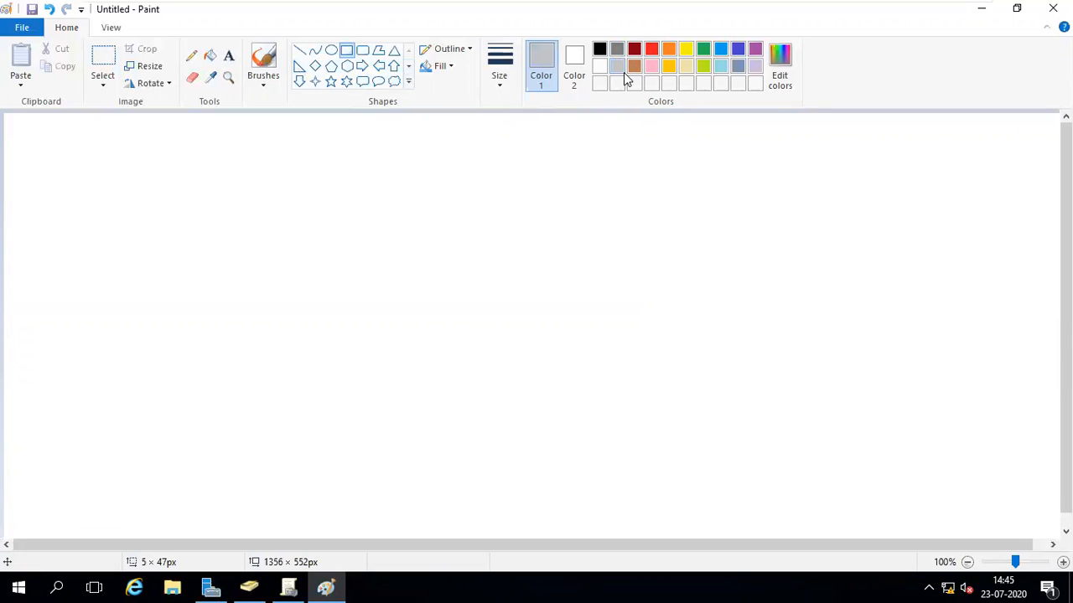
click(754, 49)
click(739, 52)
click(724, 50)
click(429, 67)
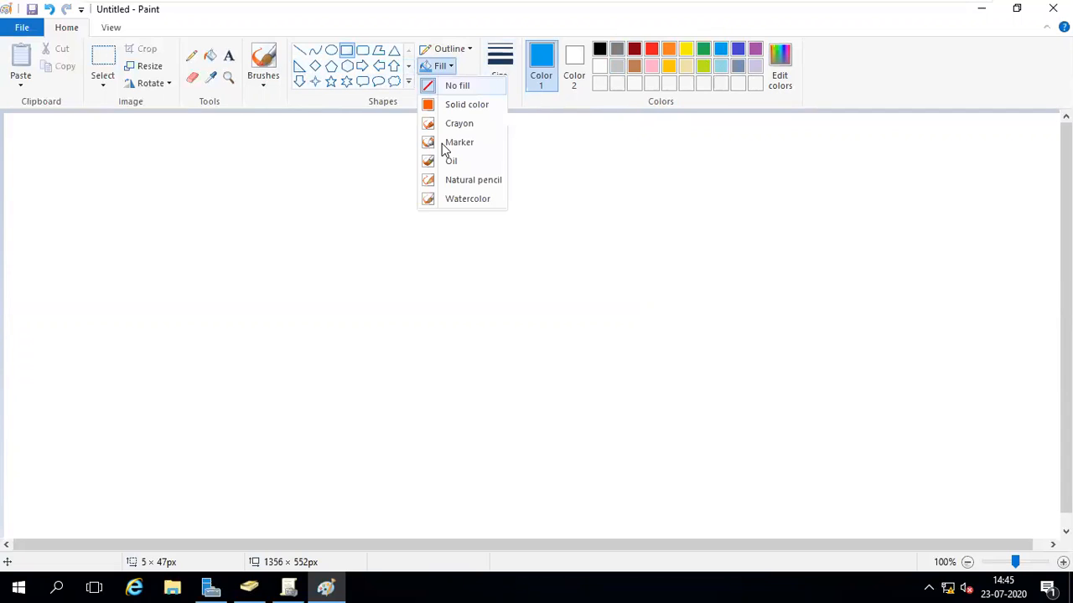
click(354, 142)
click(209, 56)
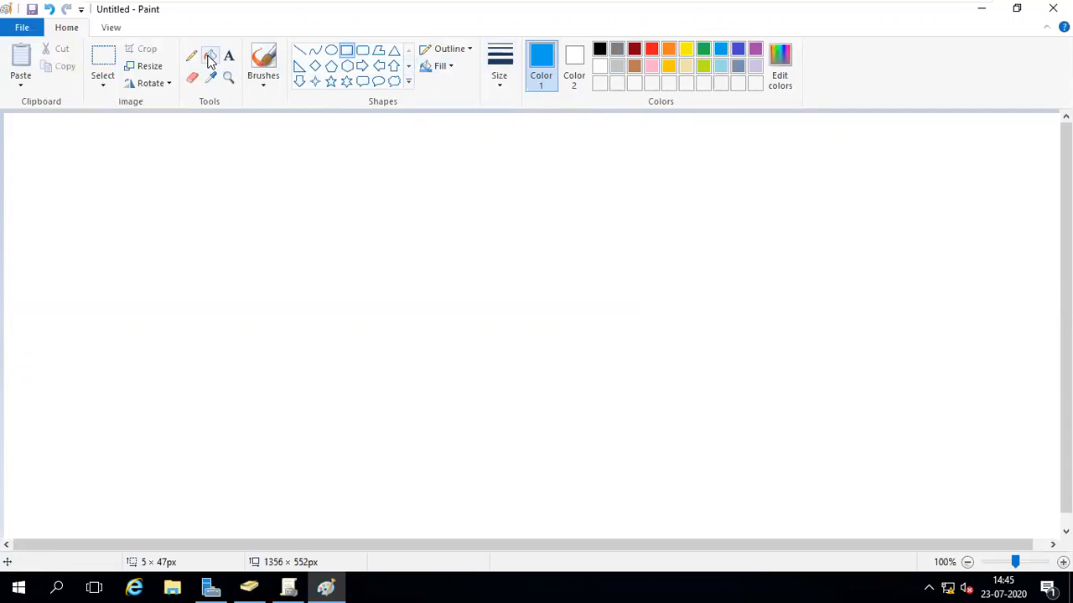
click(295, 196)
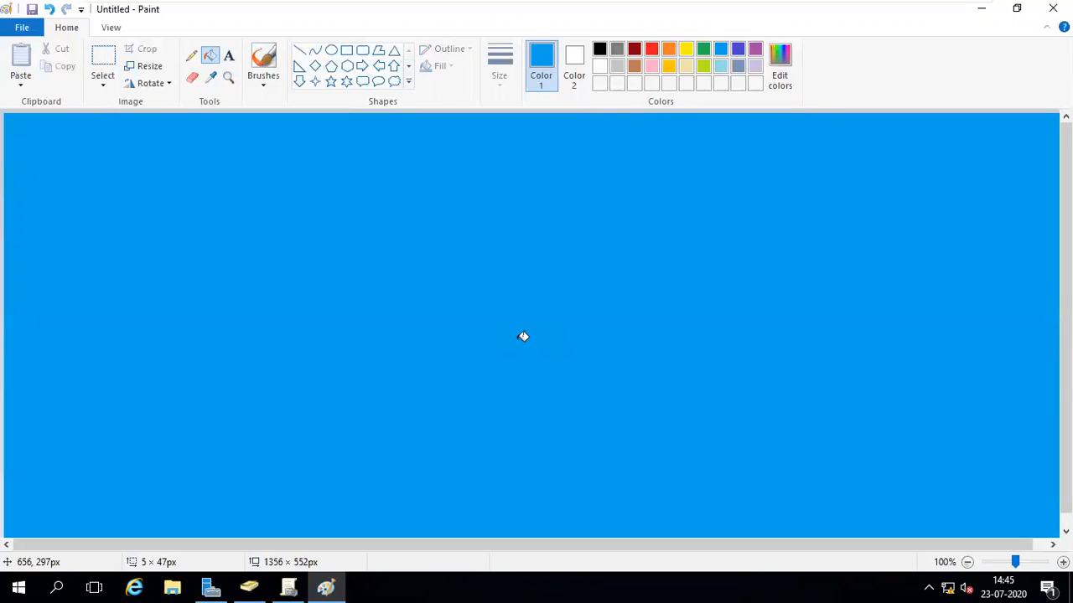
Choose white as Color 1 and fill the whole canvas with it.
click(601, 49)
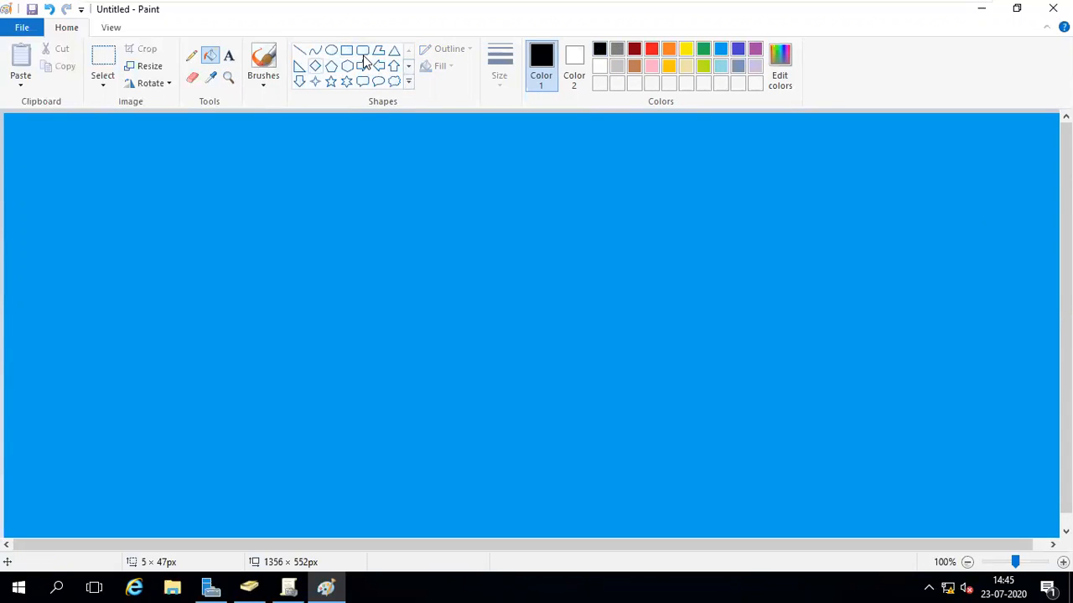
click(720, 48)
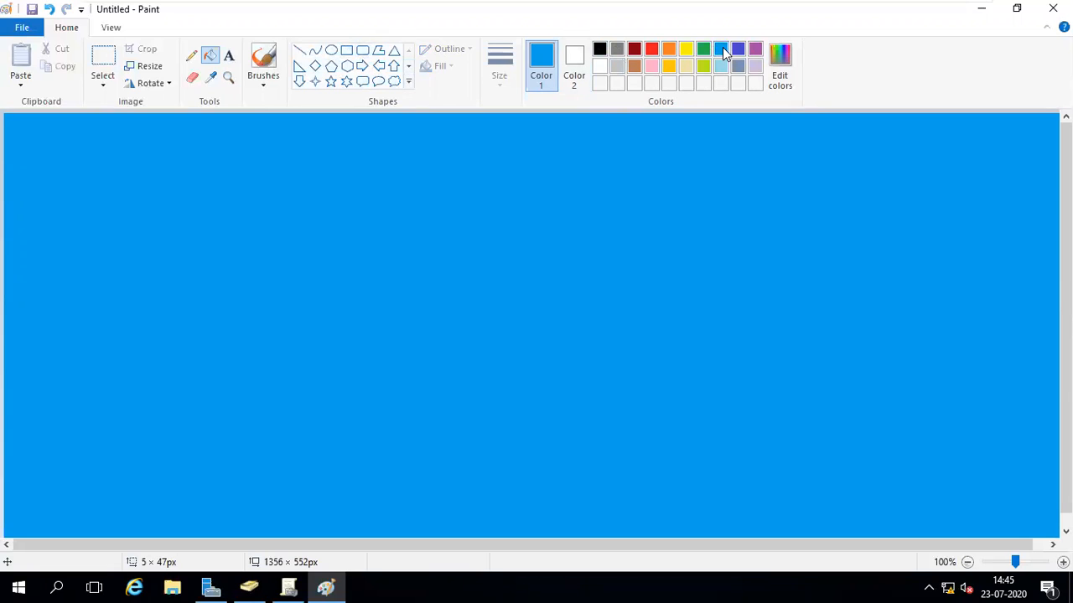
click(620, 63)
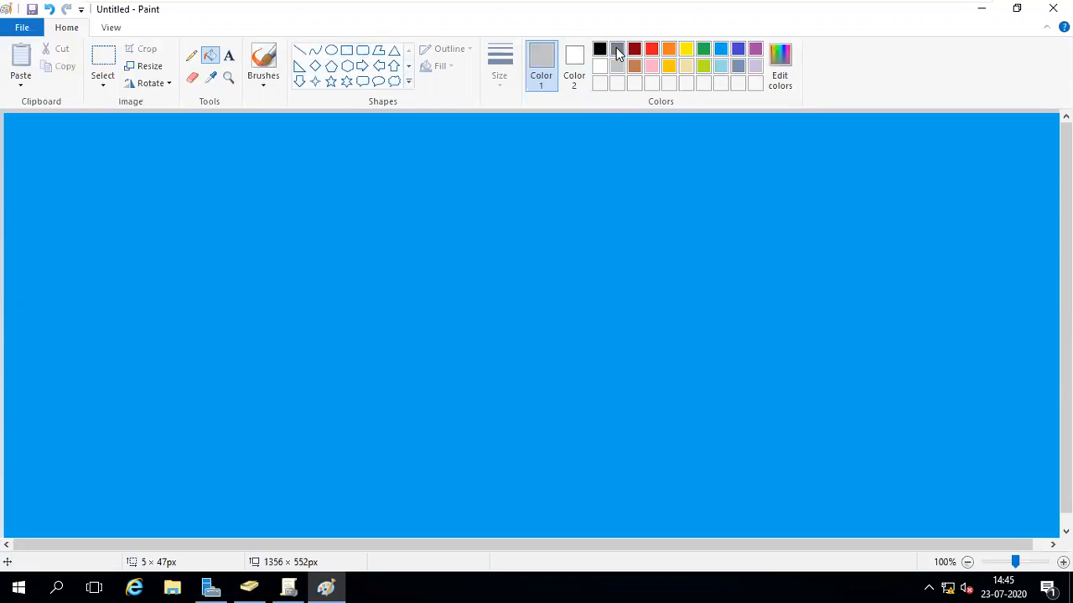
click(617, 50)
click(600, 66)
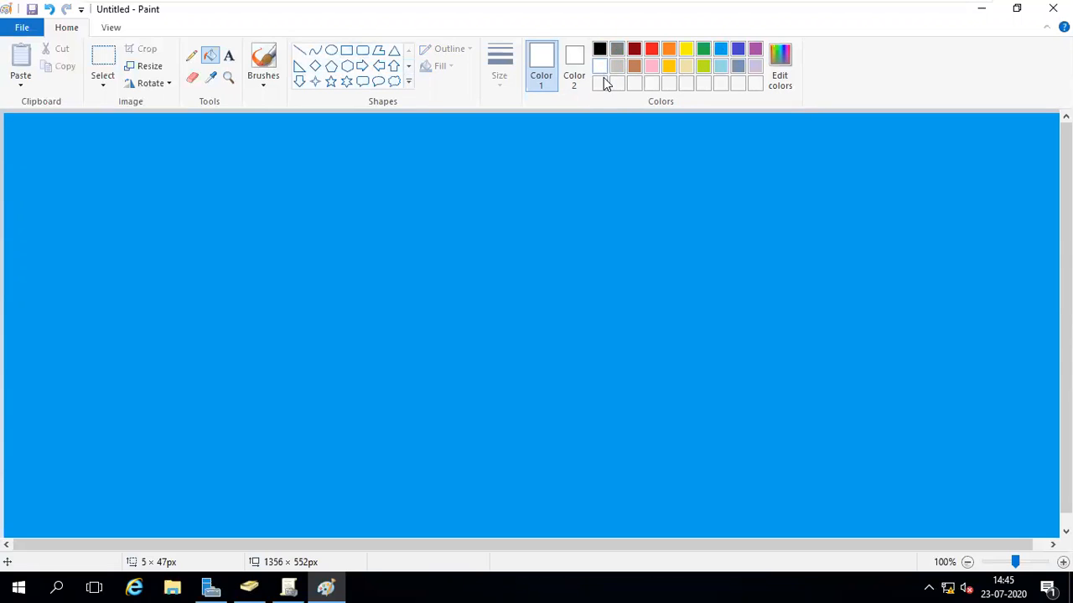
click(294, 176)
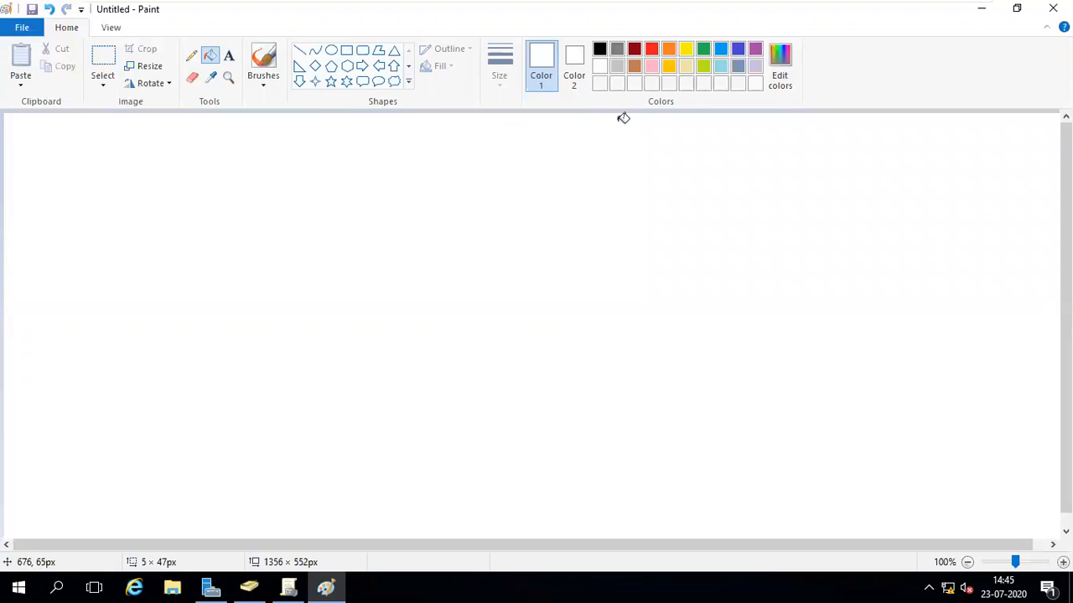
Draw a light blue rectangle outline of about 581 × 150 px and place it slightly below the canvas centre.
click(720, 49)
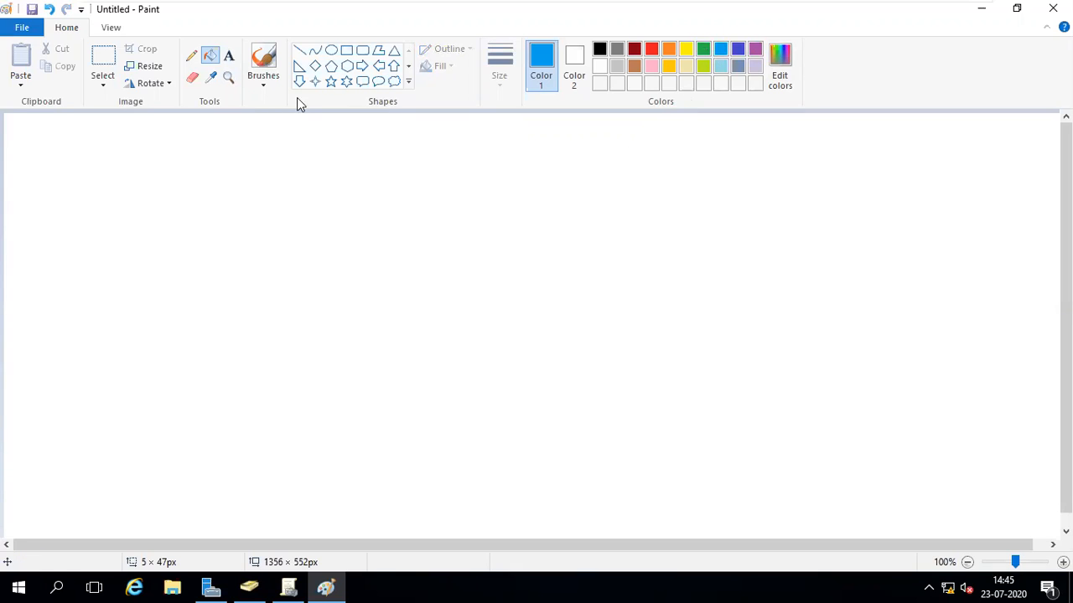
click(347, 52)
drag(327, 250, 785, 367)
drag(623, 311, 532, 376)
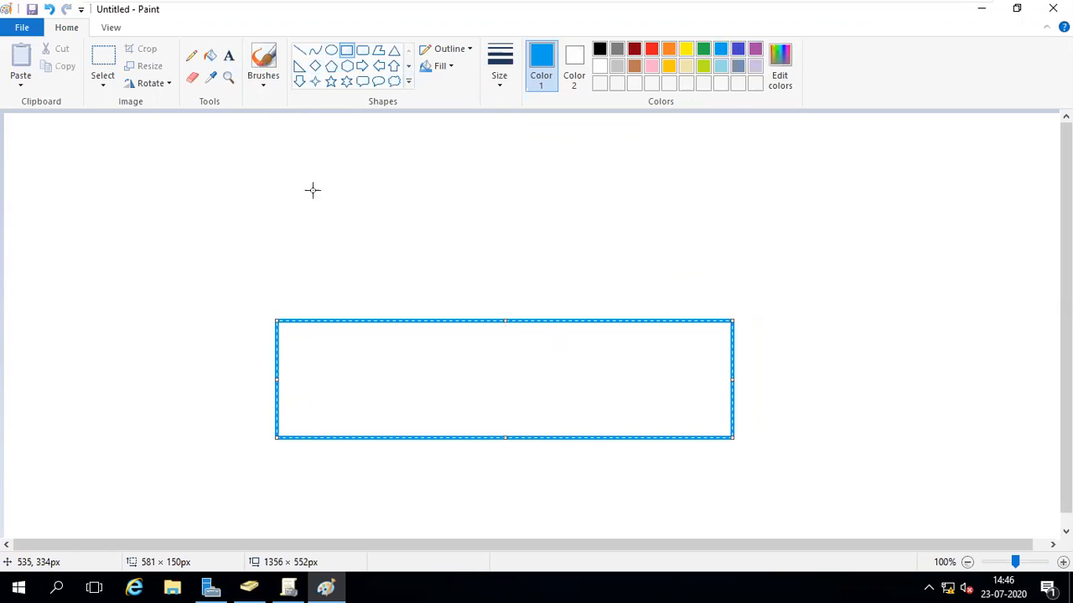
Place a text box inside the blue rectangle, set its font size to 24 and enlarge it to about 514 × 92 px.
click(228, 56)
click(305, 356)
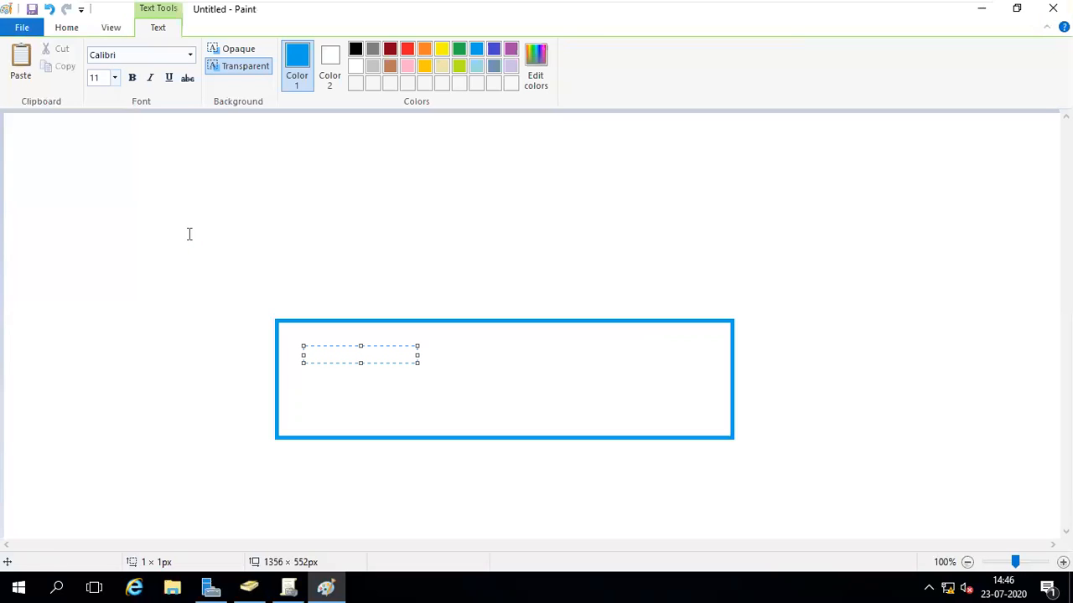
click(114, 77)
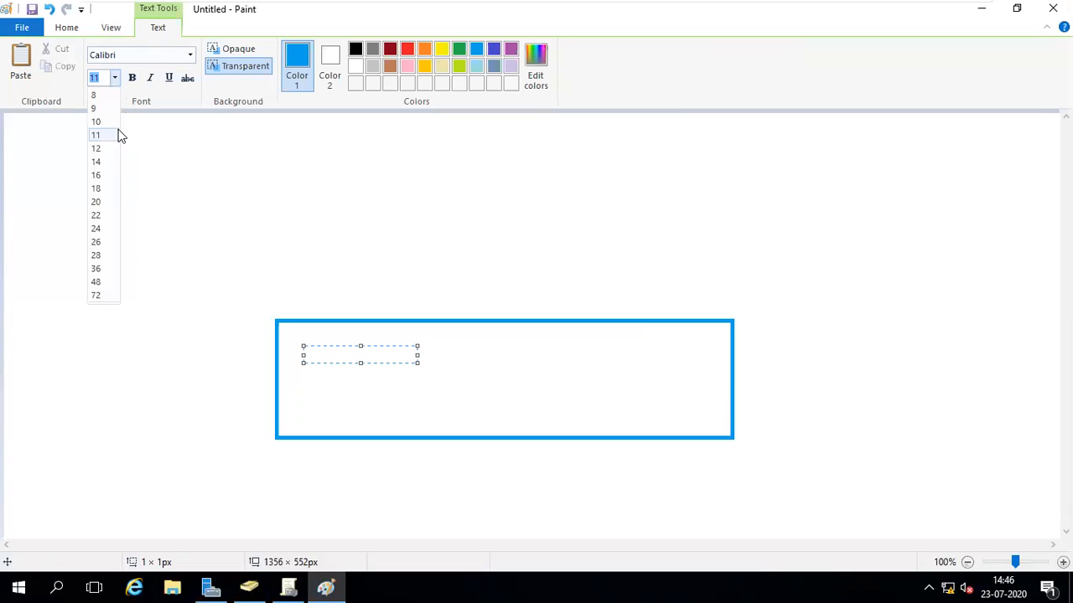
click(99, 229)
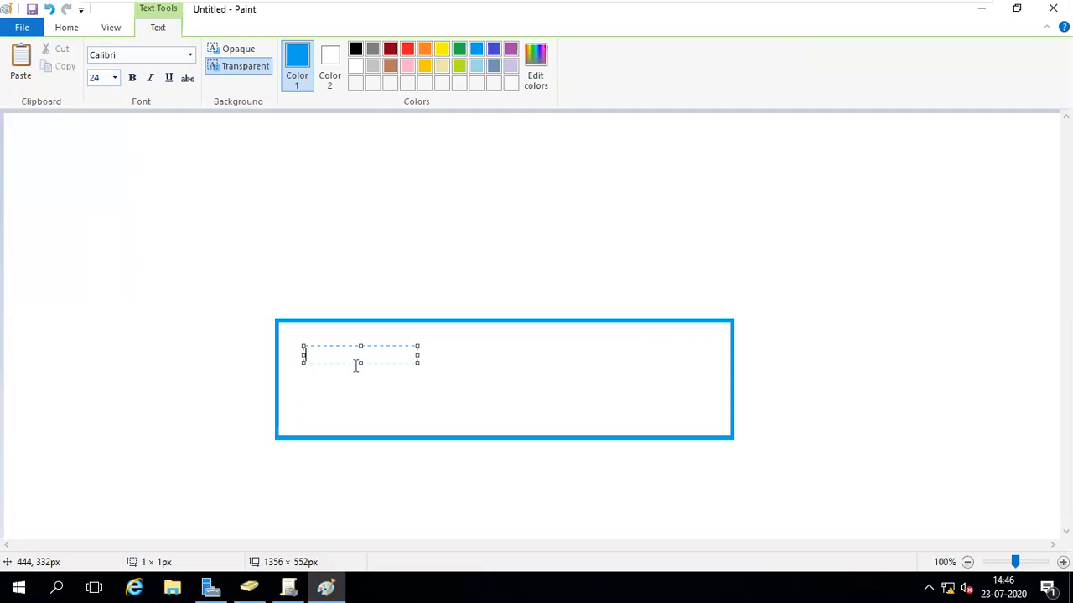
drag(417, 362, 703, 414)
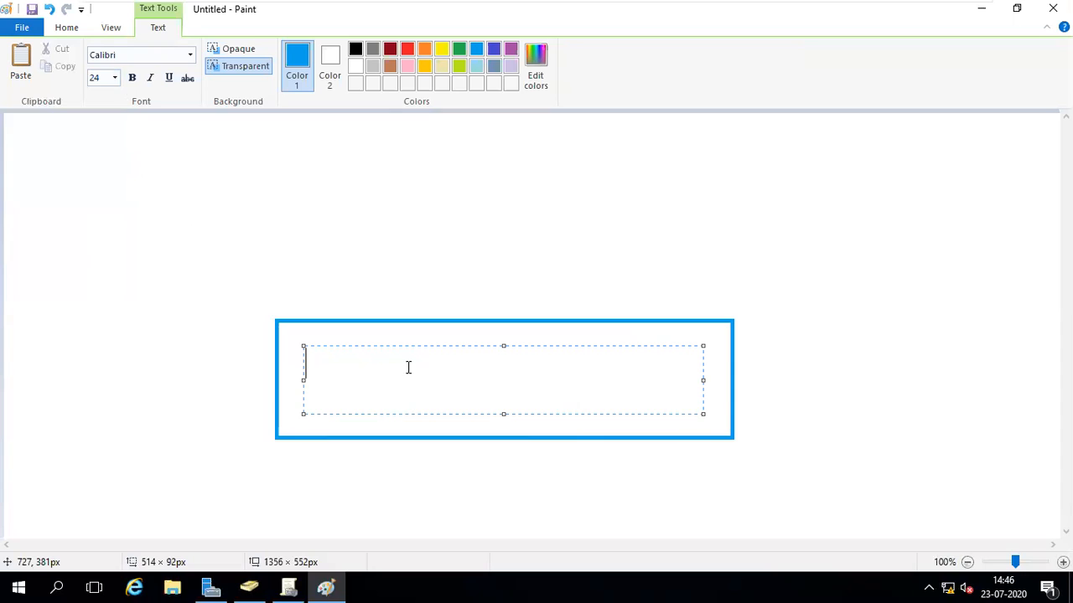
Enter the text "Vedicsoft Pune" with "CTS ITIS BATCH" on a second line in the text box.
text(sava)
key(BackSpace)
key(BackSpace)
key(BackSpace)
key(BackSpace)
text(W)
key(BackSpace)
text(vedic)
key(BackSpace)
key(BackSpace)
key(BackSpace)
key(BackSpace)
text(Vedicsoft)
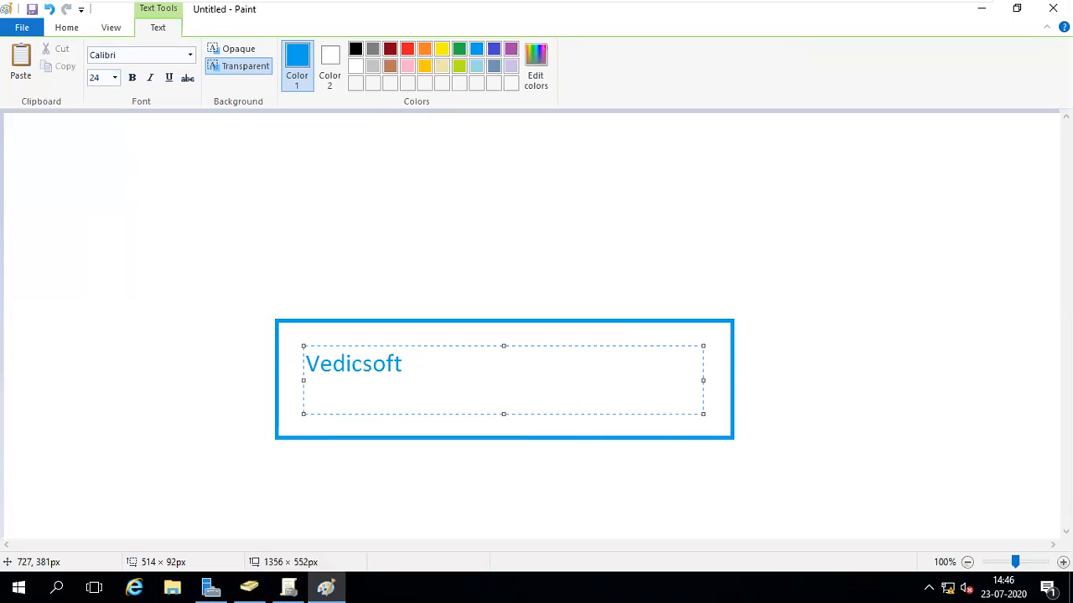
text( Pune)
key(Return)
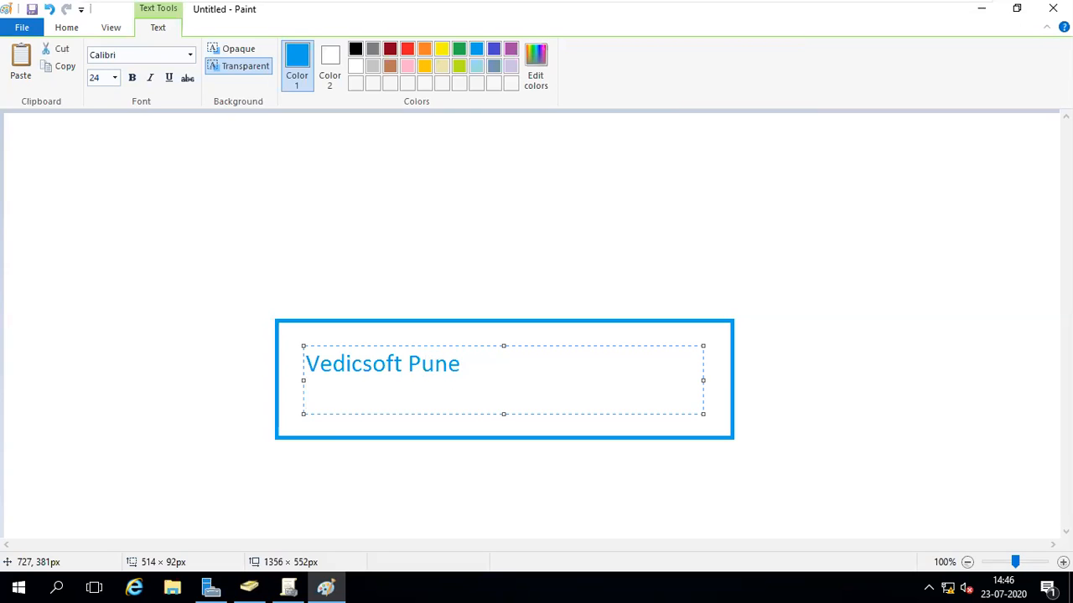
text(CTS ITIS BATCH)
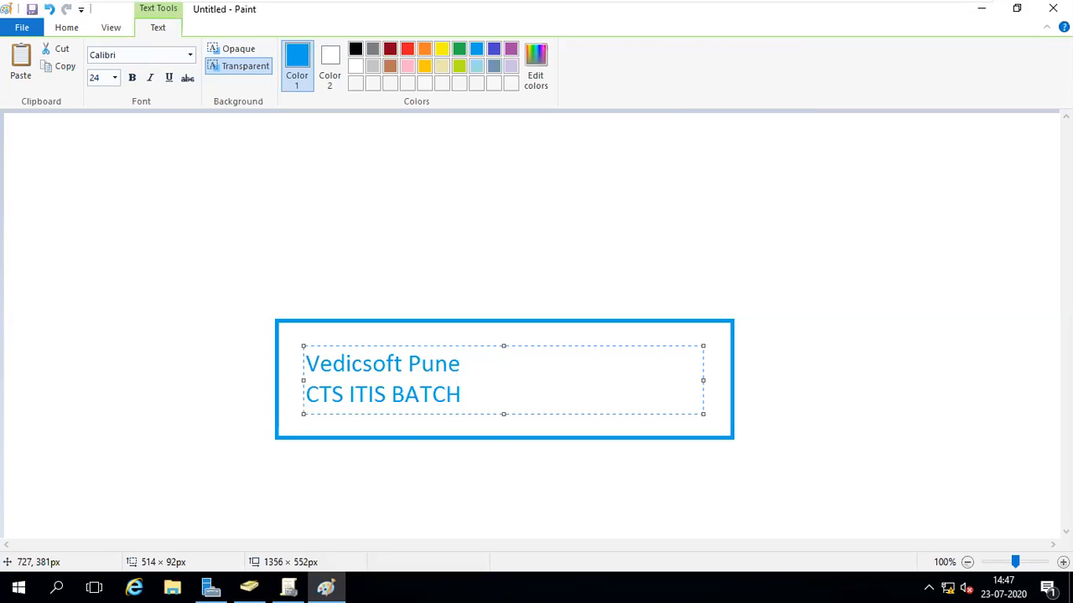
Narrow the text box to fit its two lines, move it nearer the rectangle's centre and commit the text.
drag(702, 380, 520, 383)
drag(429, 346, 514, 348)
click(332, 234)
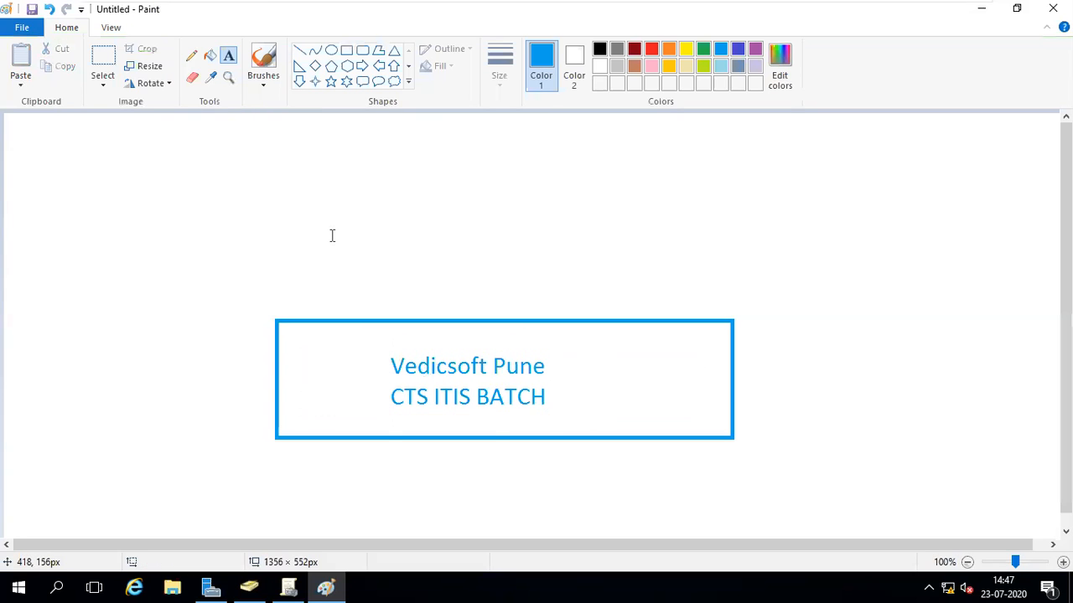
Draw a rectangle of about 129 × 111 px left of the blue frame and give it a dark red outline.
click(347, 51)
drag(108, 327, 211, 413)
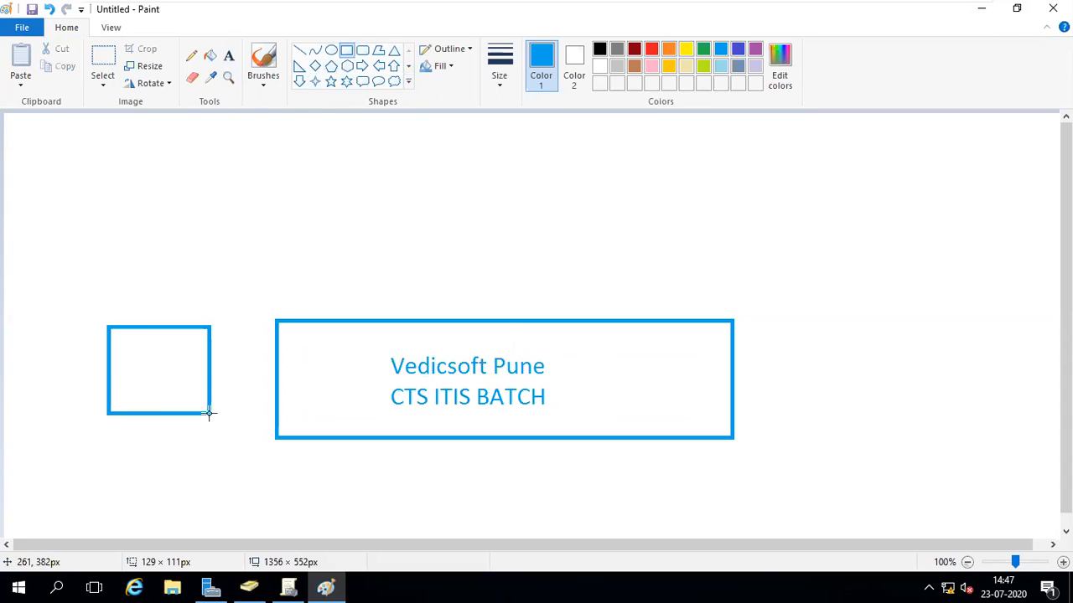
click(635, 49)
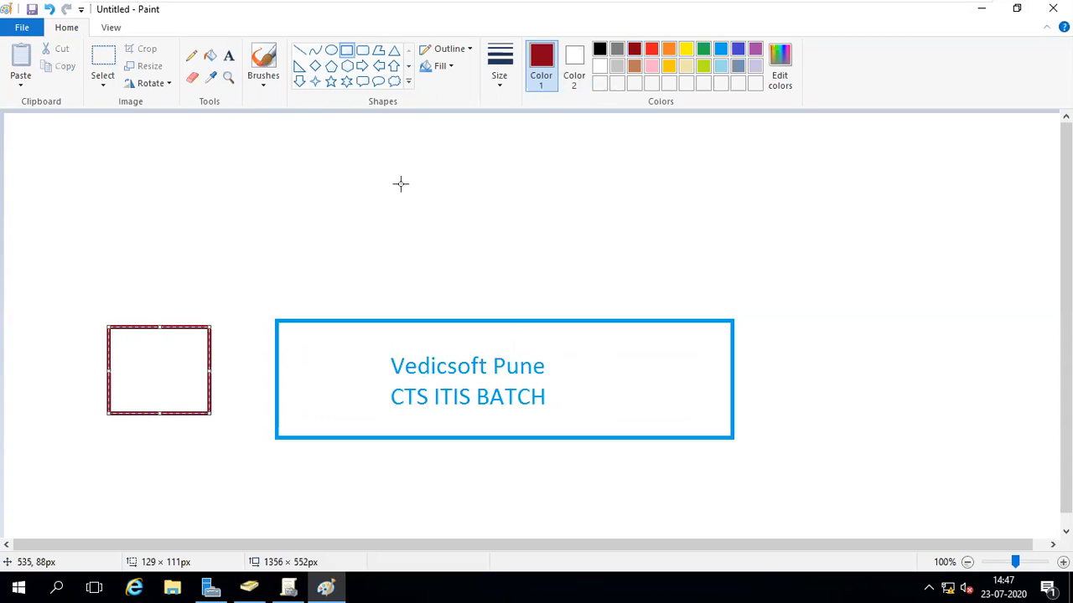
Draw a dark red triangle of about 121 × 75 px and set it on the small rectangle as a roof.
click(394, 51)
drag(120, 248, 220, 310)
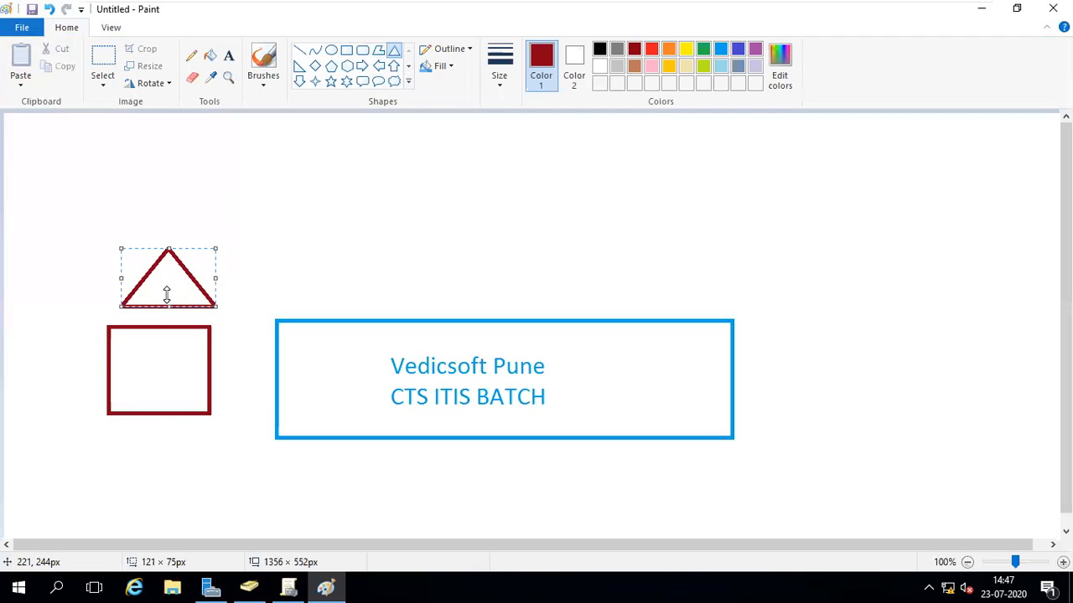
drag(166, 288, 154, 318)
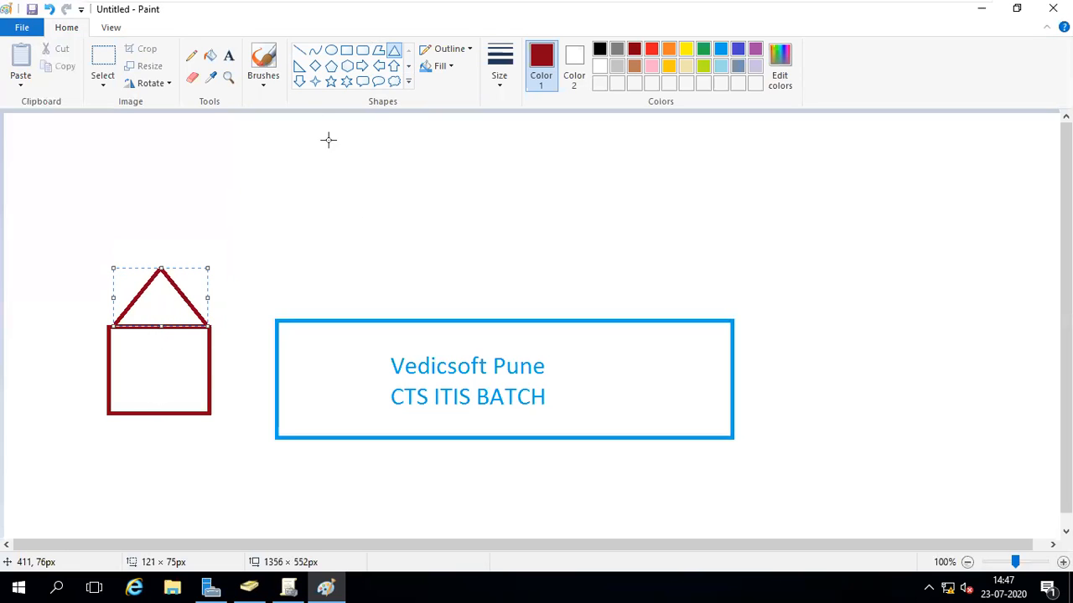
Draw a dark red five-point star of about 175 × 140 px above and to the right of the blue frame.
click(331, 81)
drag(818, 205, 953, 314)
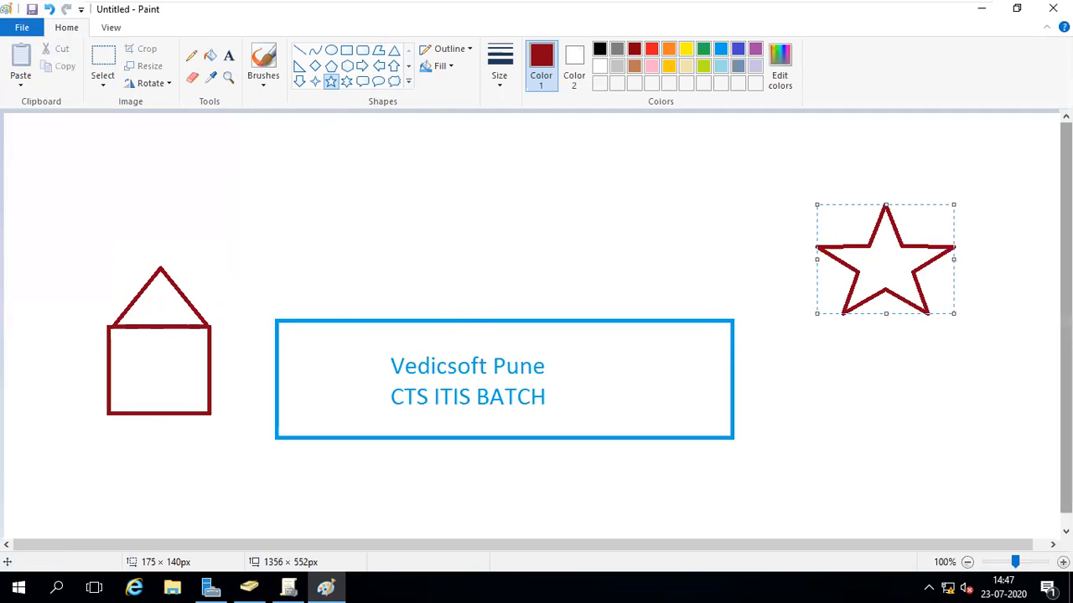
scroll(1064, 326, down, 1)
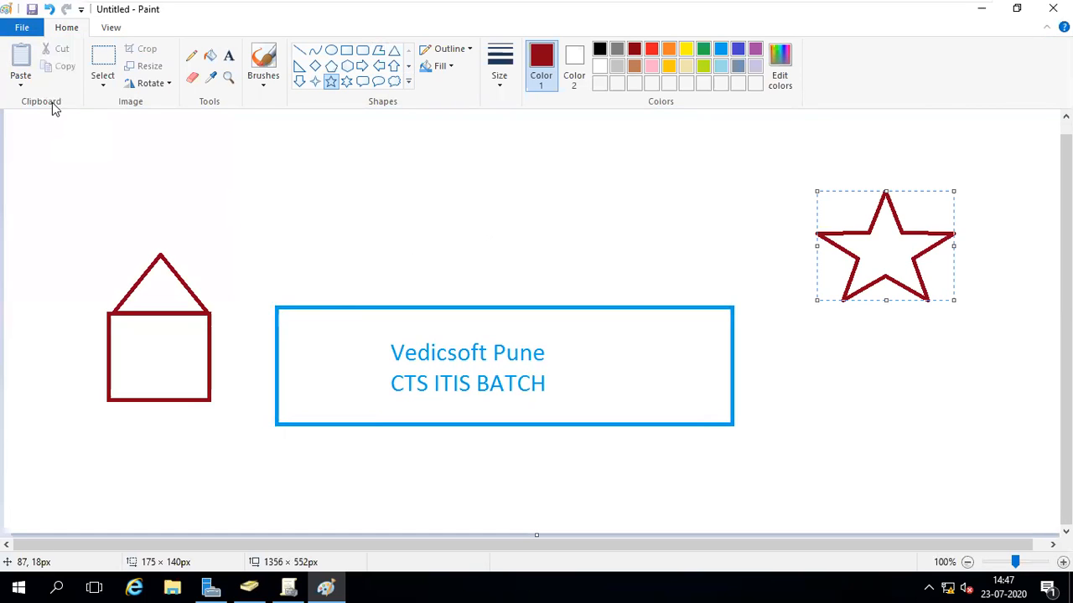
Start saving the picture, choosing the JPEG file type and entering WALL1 as the file name.
click(23, 28)
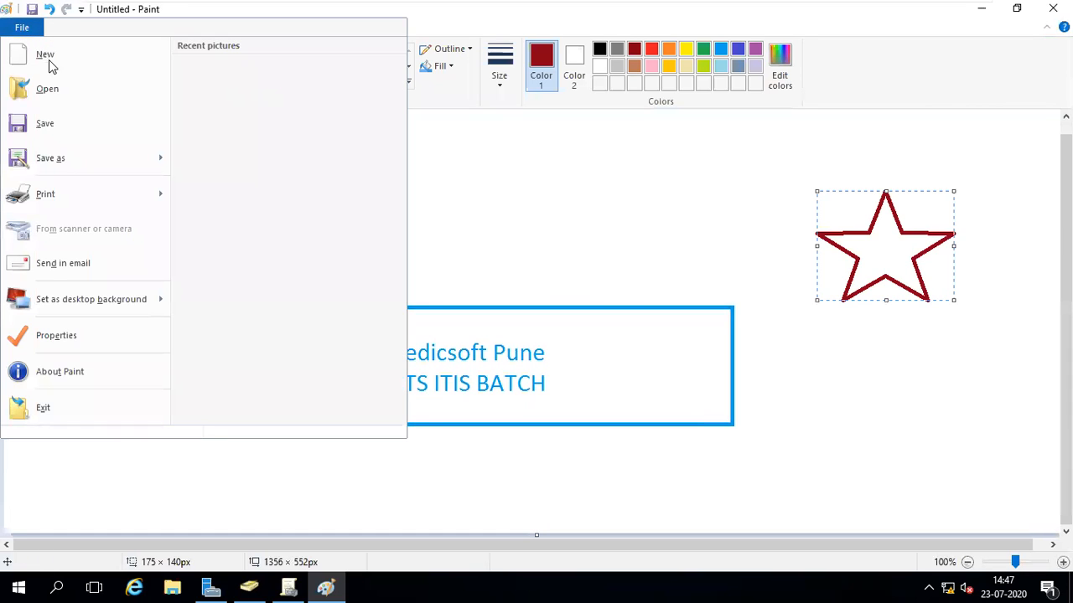
key(Escape)
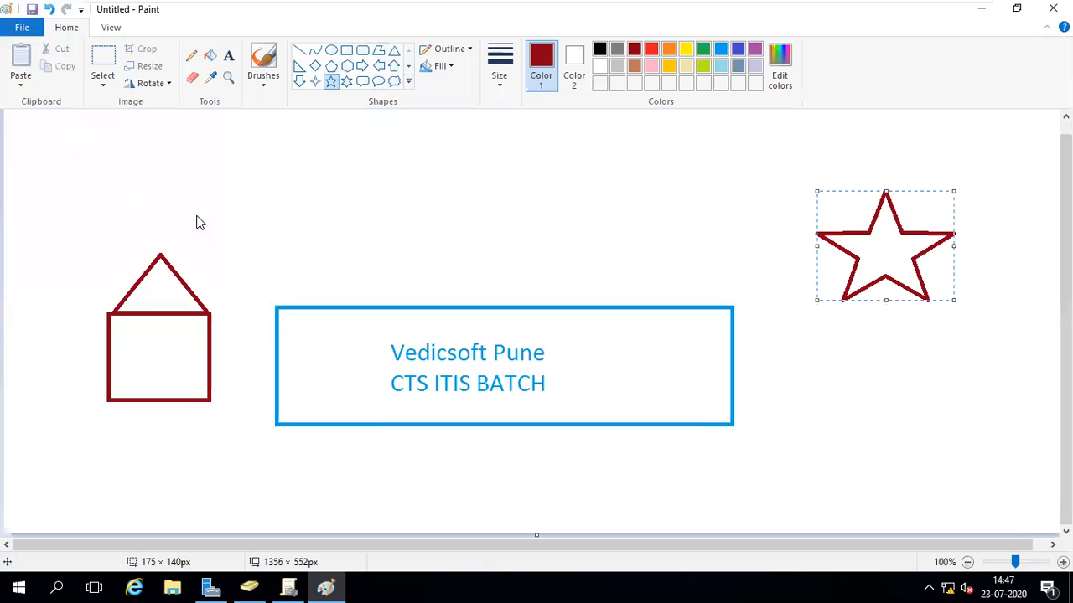
click(224, 237)
key(ctrl+s)
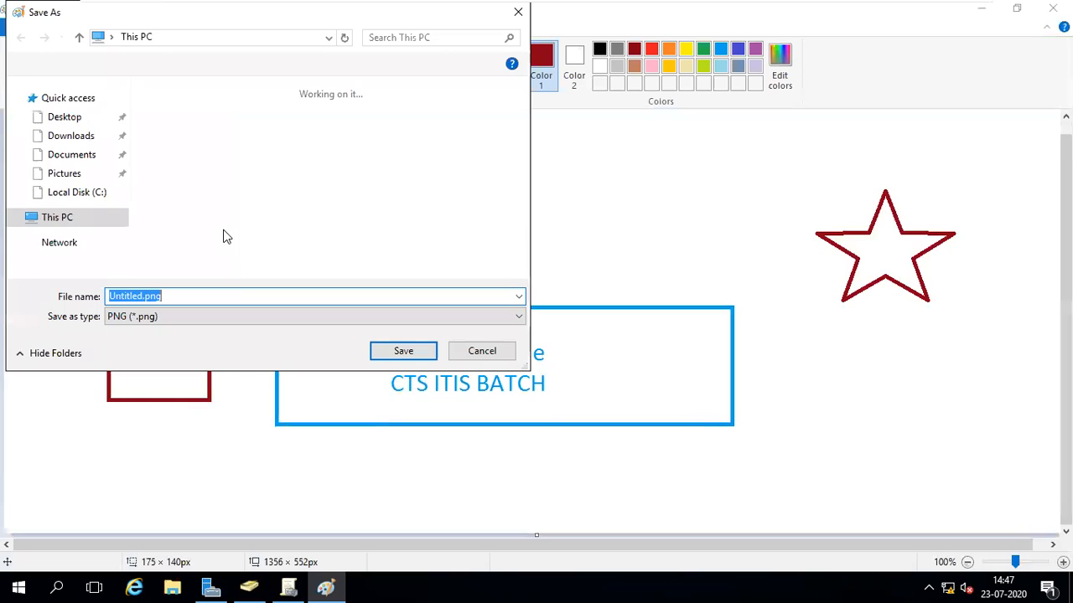
drag(223, 28, 399, 36)
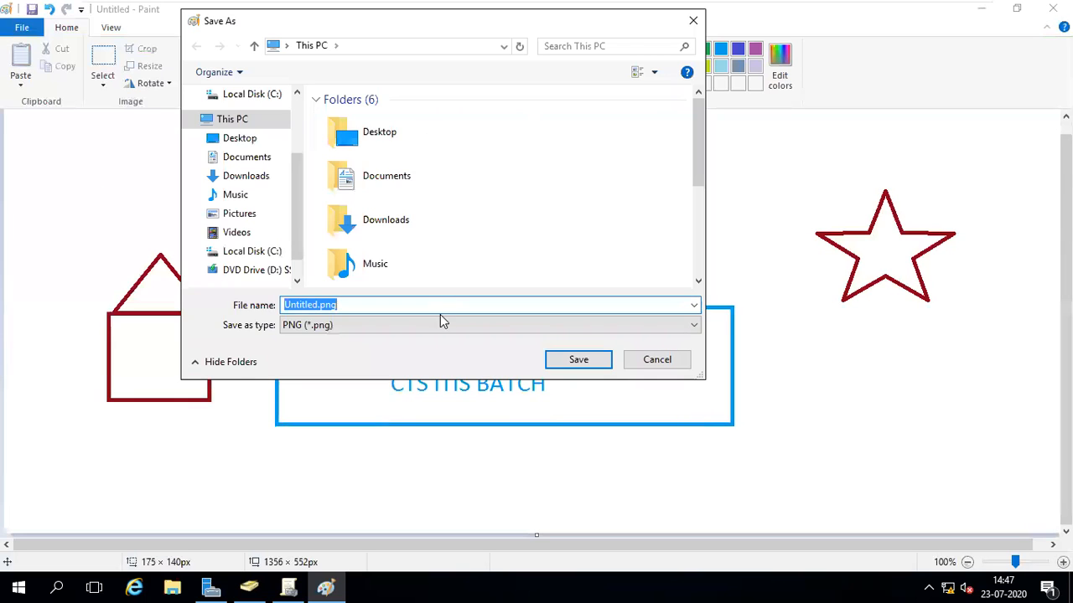
click(448, 326)
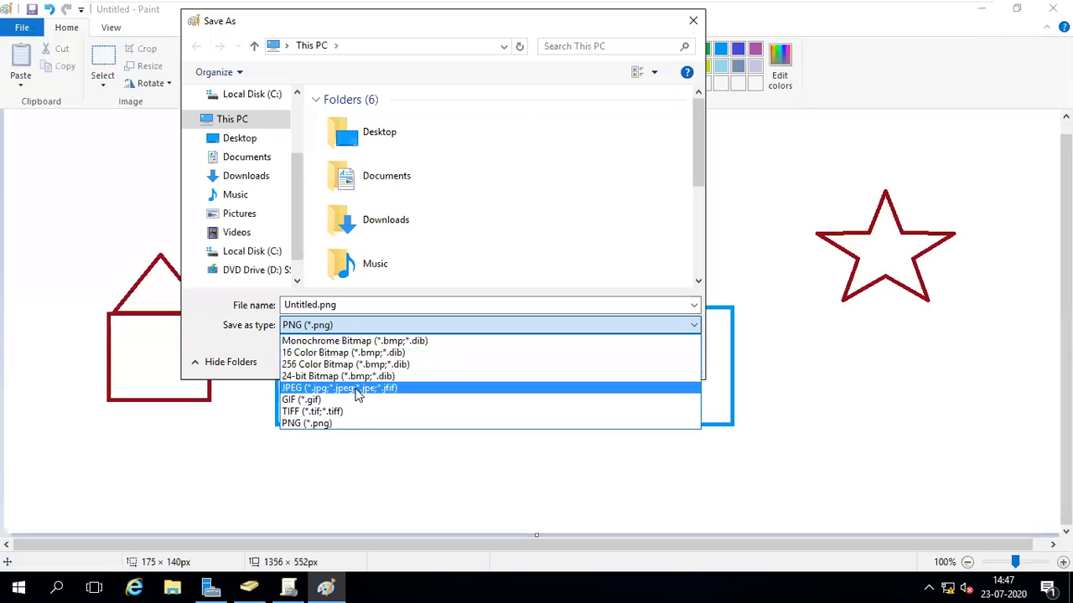
click(356, 394)
drag(342, 306, 252, 307)
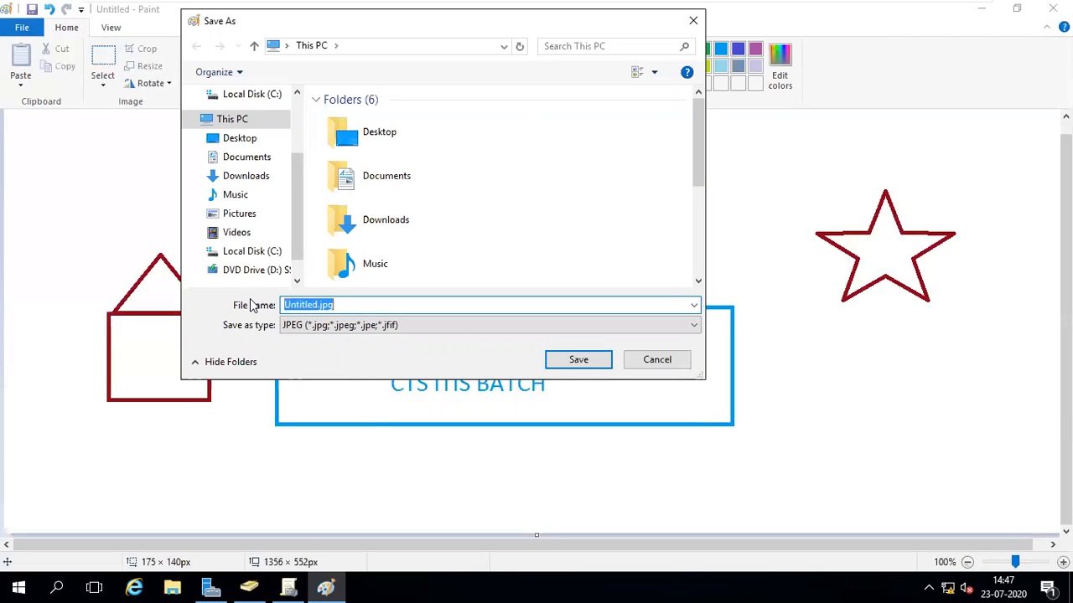
text(WALL1)
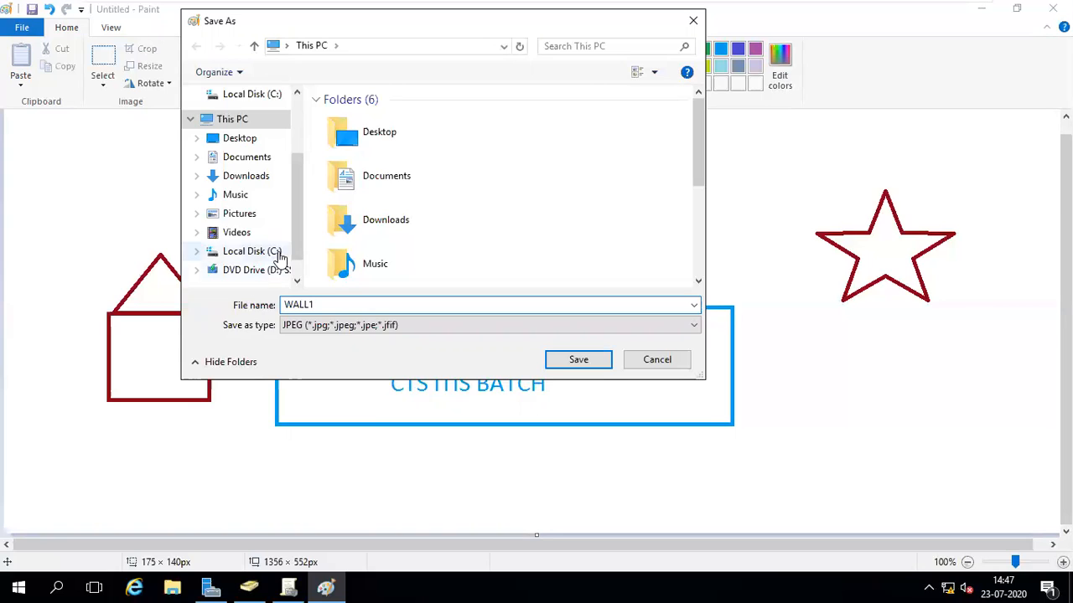
Create a folder named WALLPAPERS on Local Disk (C:) from within the save dialog.
scroll(298, 242, down, 1)
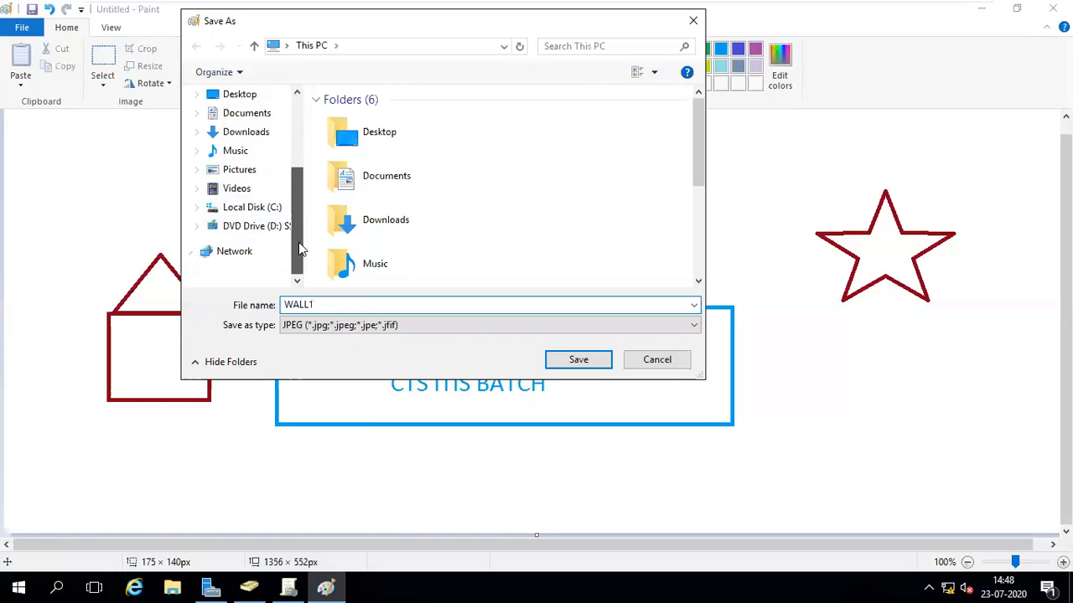
click(269, 208)
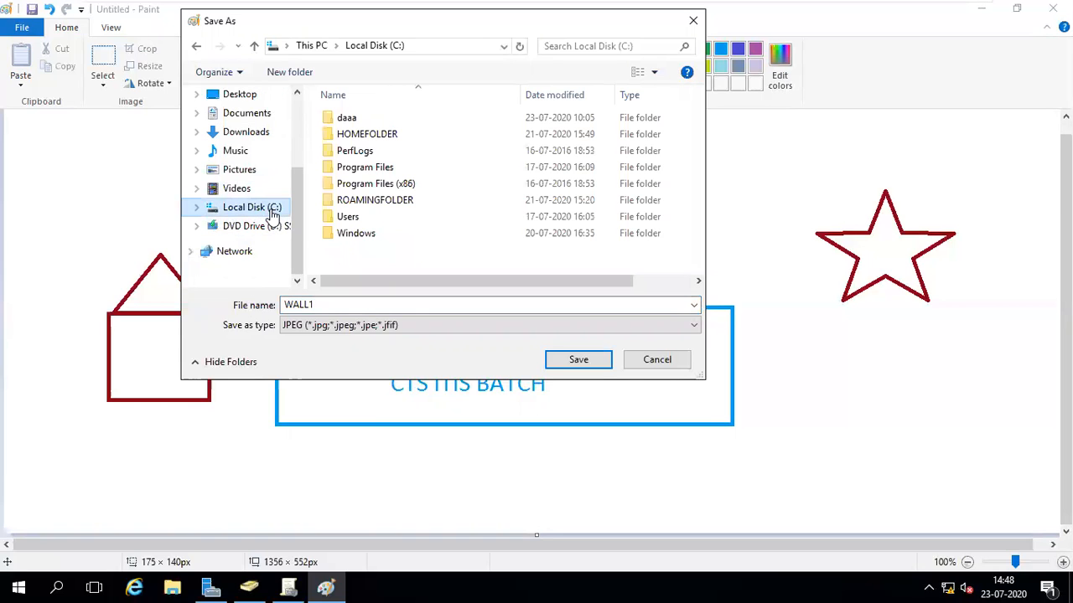
click(290, 73)
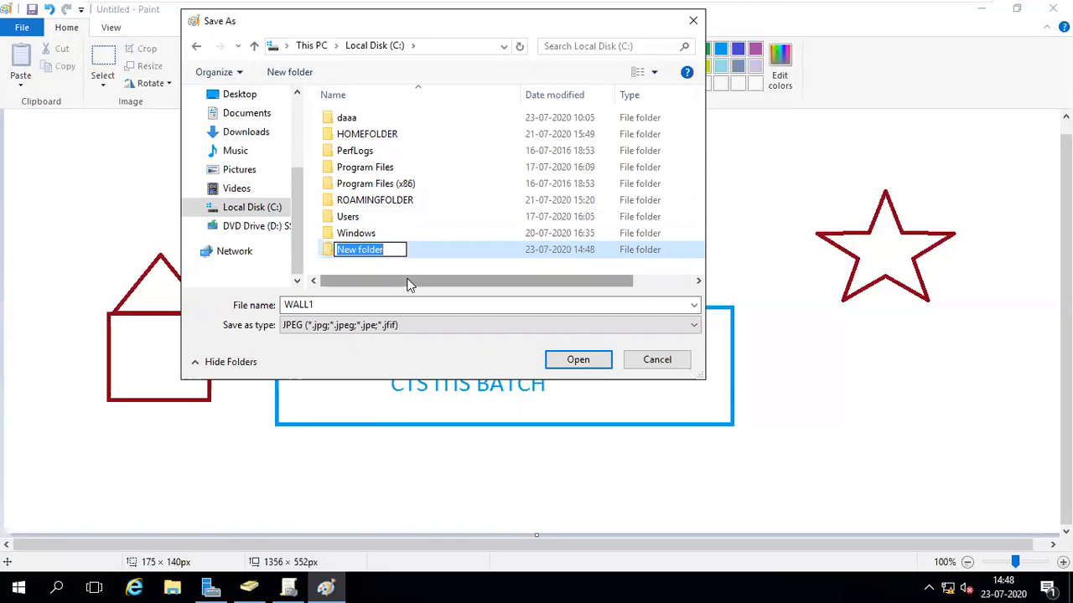
text(DE)
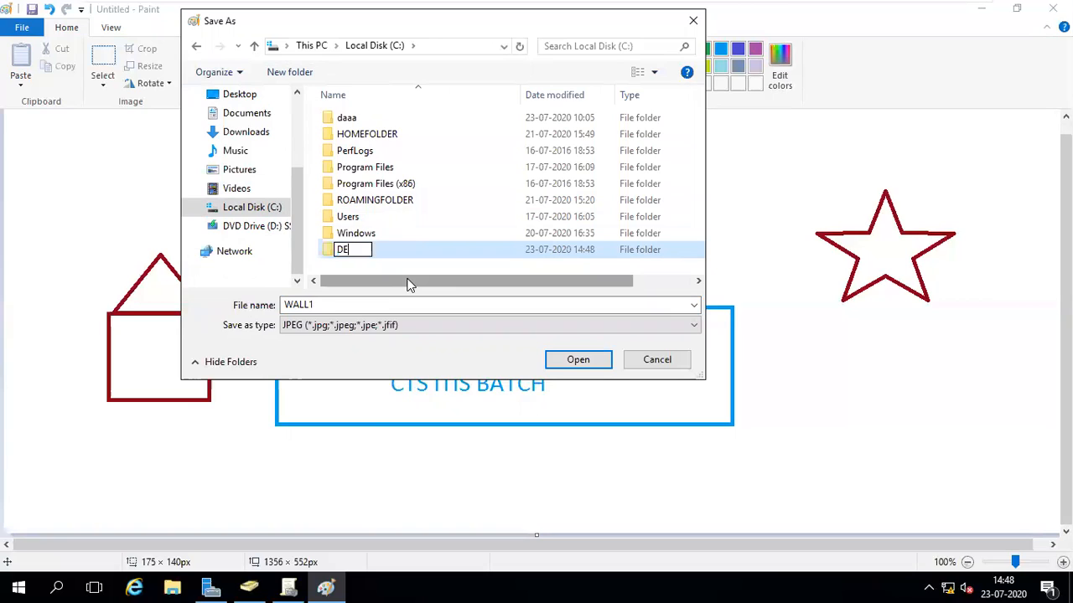
text(SKTOP)
key(BackSpace)
key(BackSpace)
key(BackSpace)
key(BackSpace)
key(BackSpace)
key(BackSpace)
key(BackSpace)
text(WALLPAPERS)
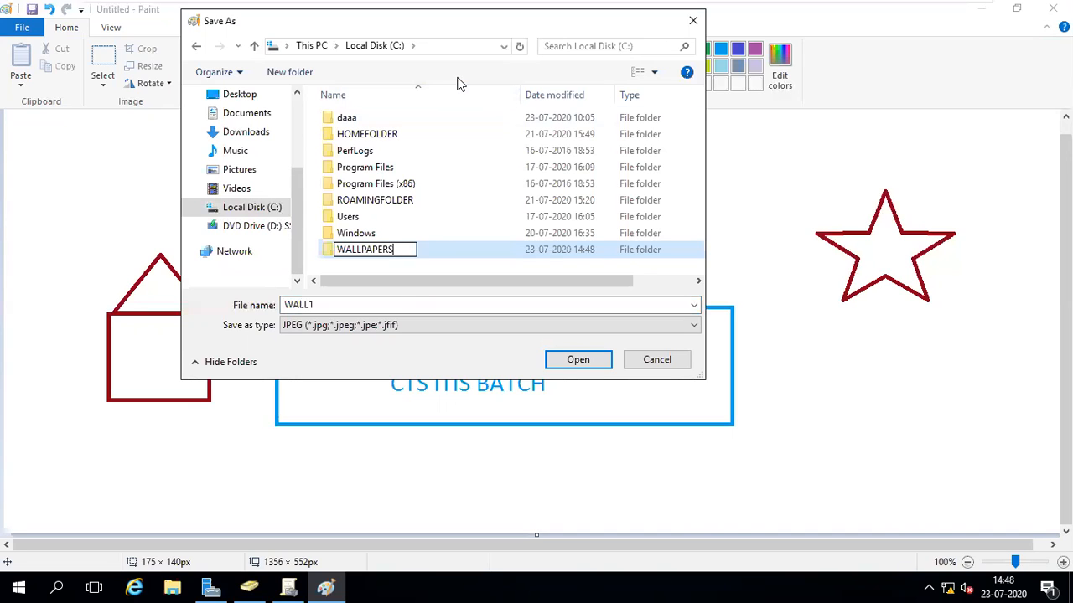
key(Return)
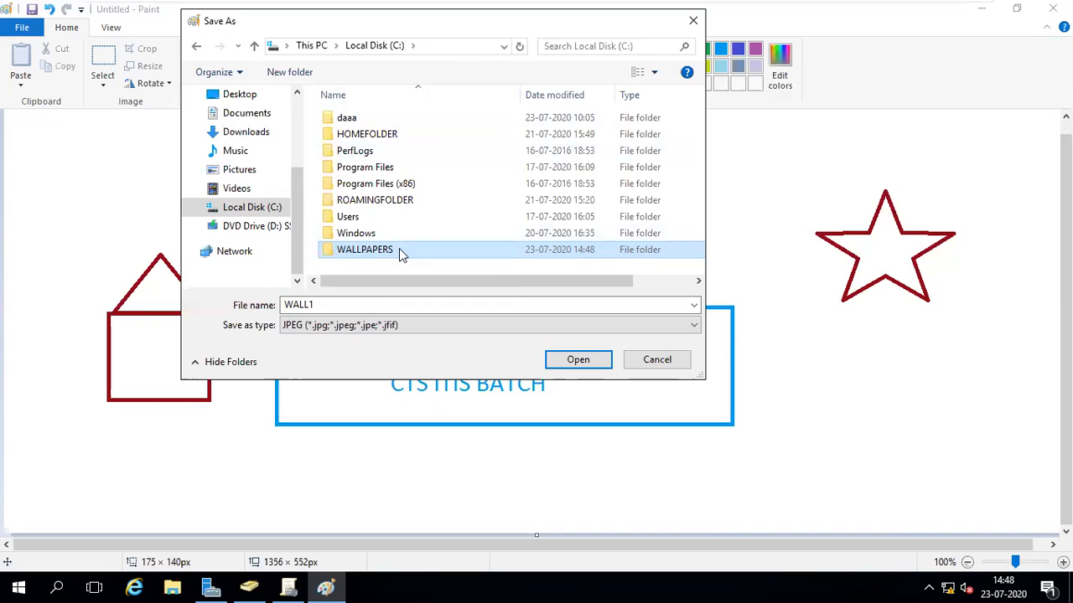
Save the WALL1 JPEG inside the new WALLPAPERS folder and close the image editor.
double_click(399, 251)
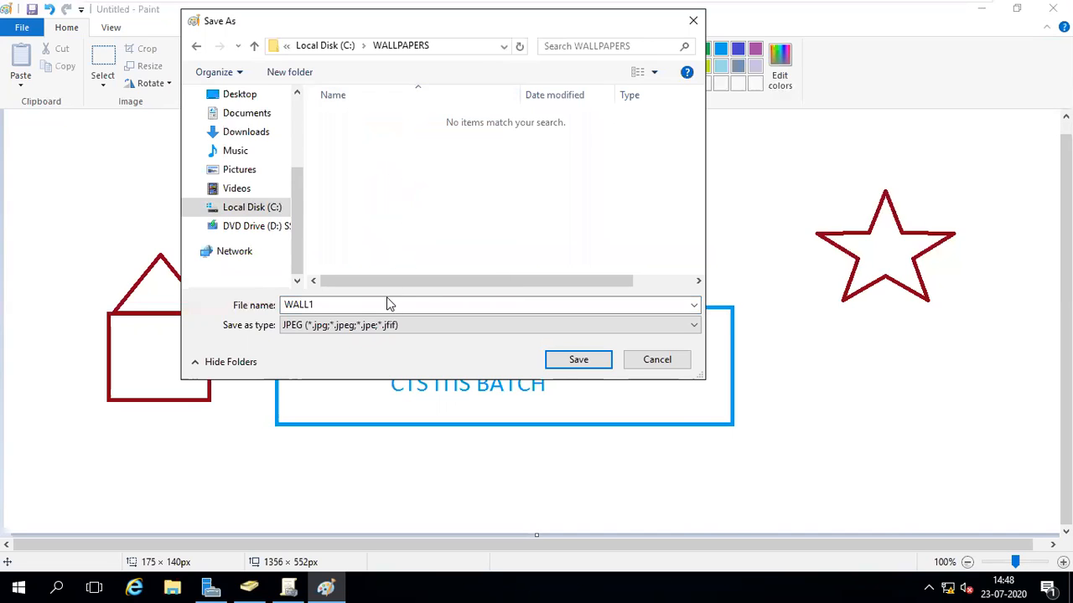
double_click(334, 305)
click(333, 305)
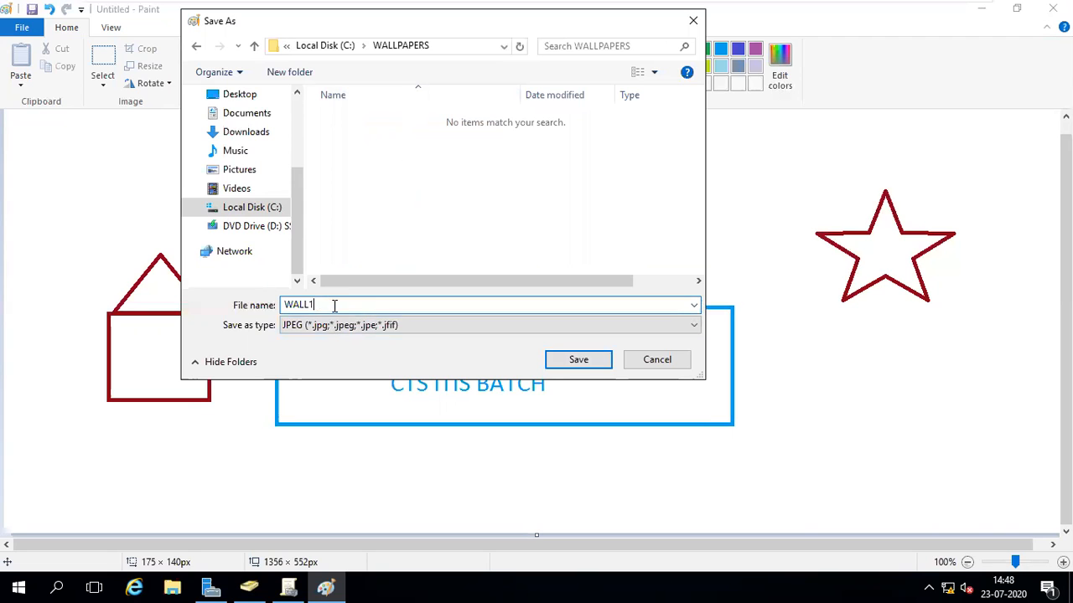
click(575, 360)
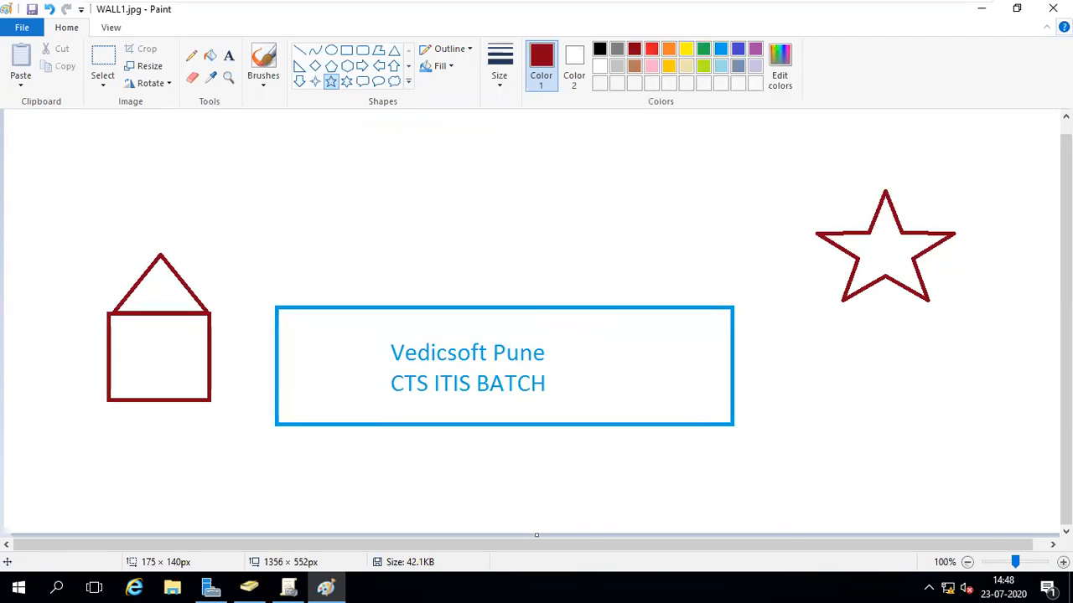
click(1052, 8)
In File Explorer, browse to C:\WALLPAPERS and check the saved image and the file name extensions display option.
click(171, 587)
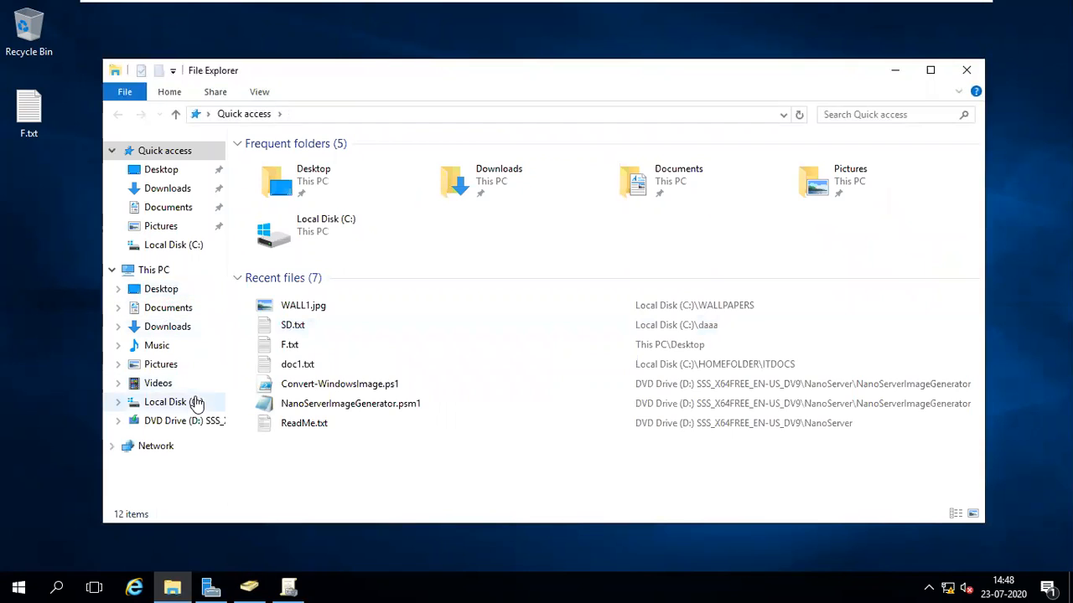
click(192, 403)
click(295, 280)
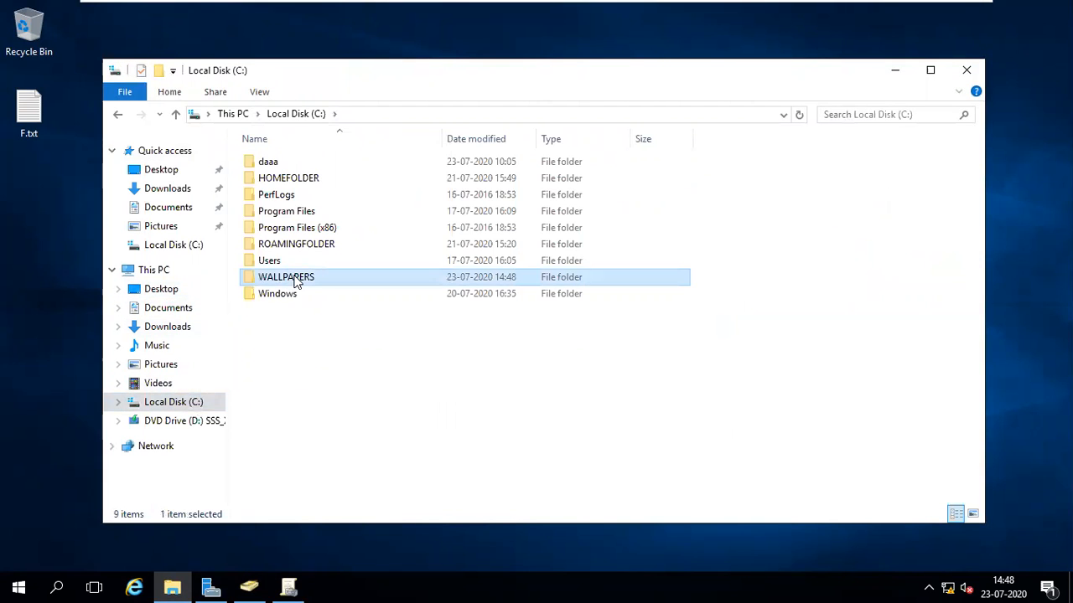
double_click(295, 281)
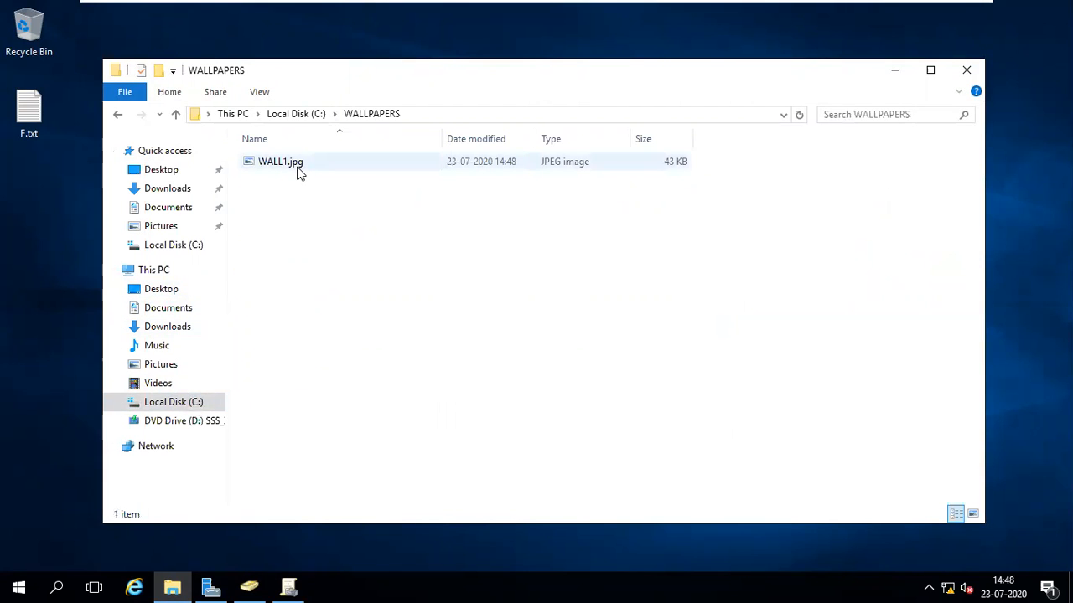
click(259, 92)
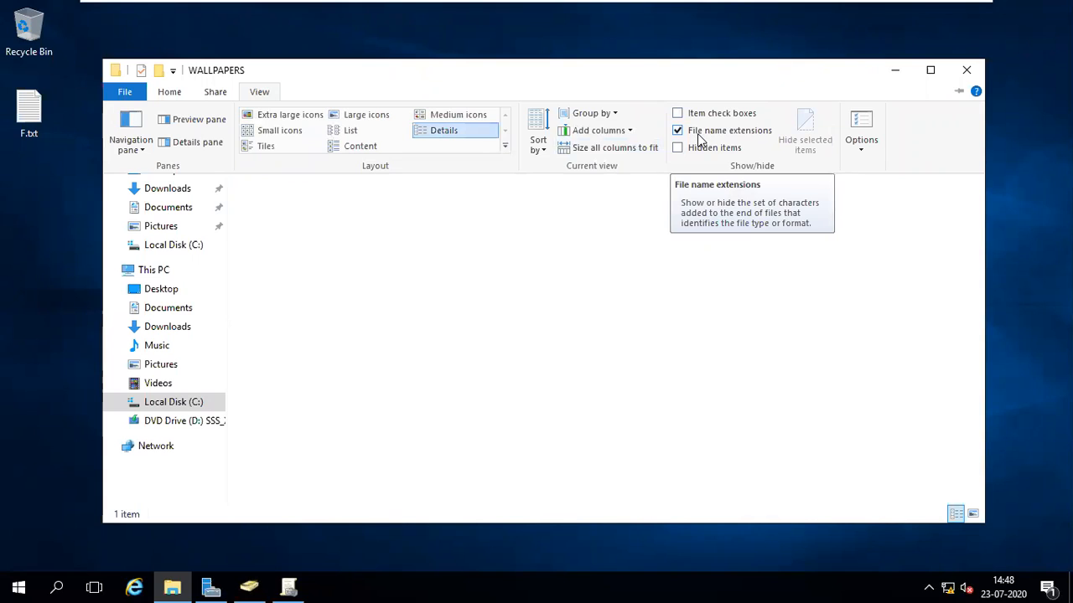
click(452, 205)
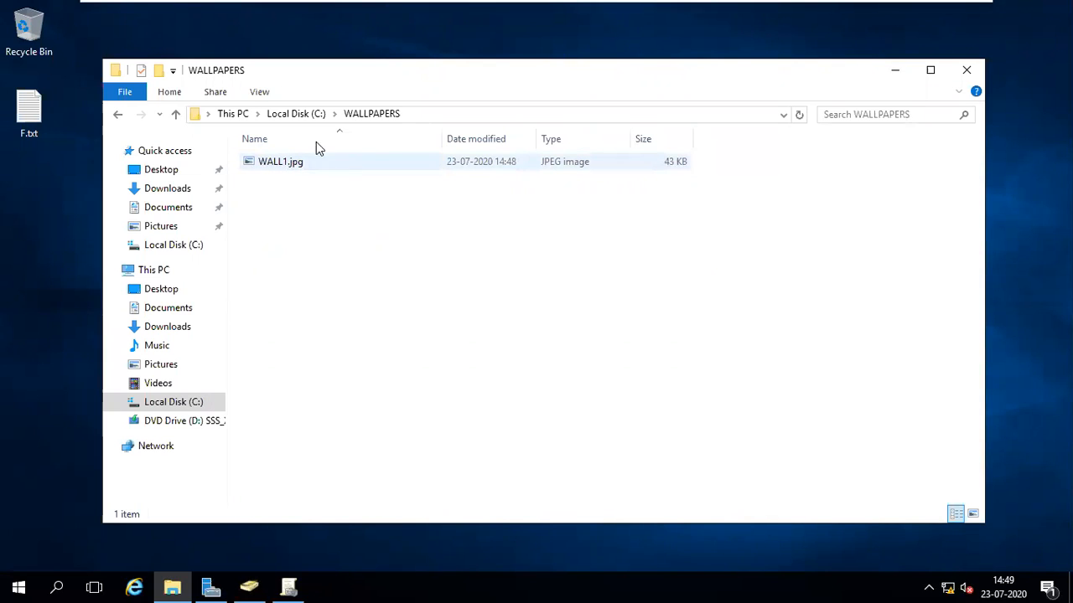
Turn on sharing for the C:\WALLPAPERS folder in its advanced sharing settings.
click(295, 114)
click(316, 359)
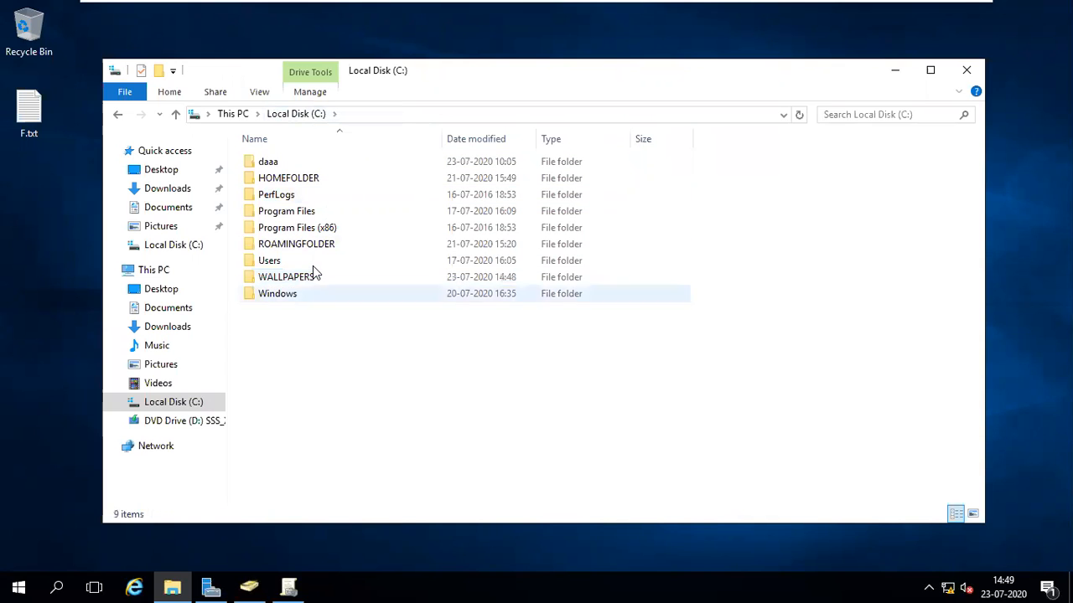
right_click(316, 280)
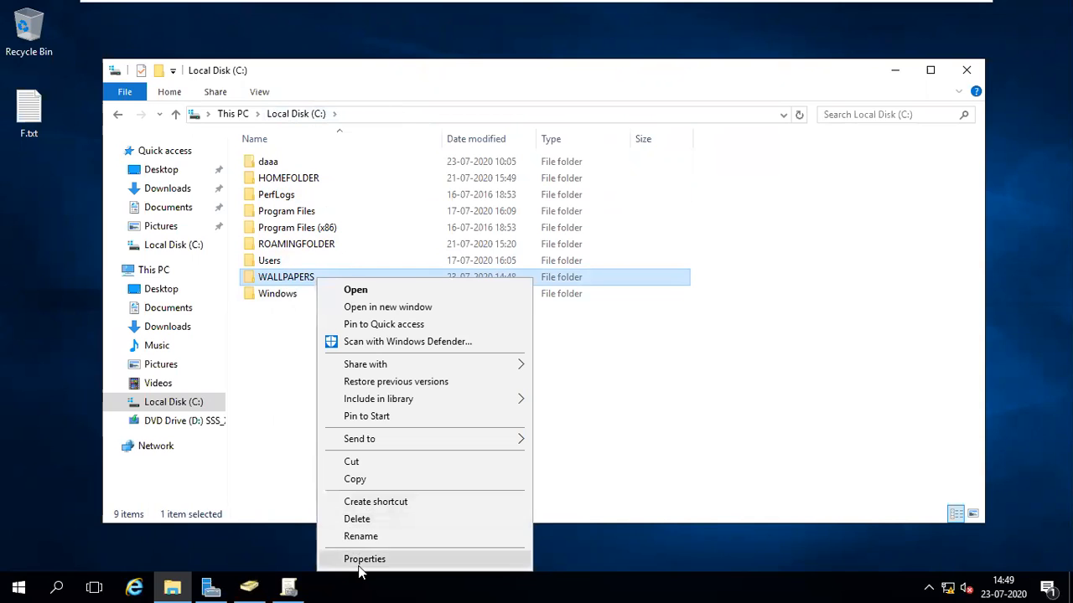
click(364, 559)
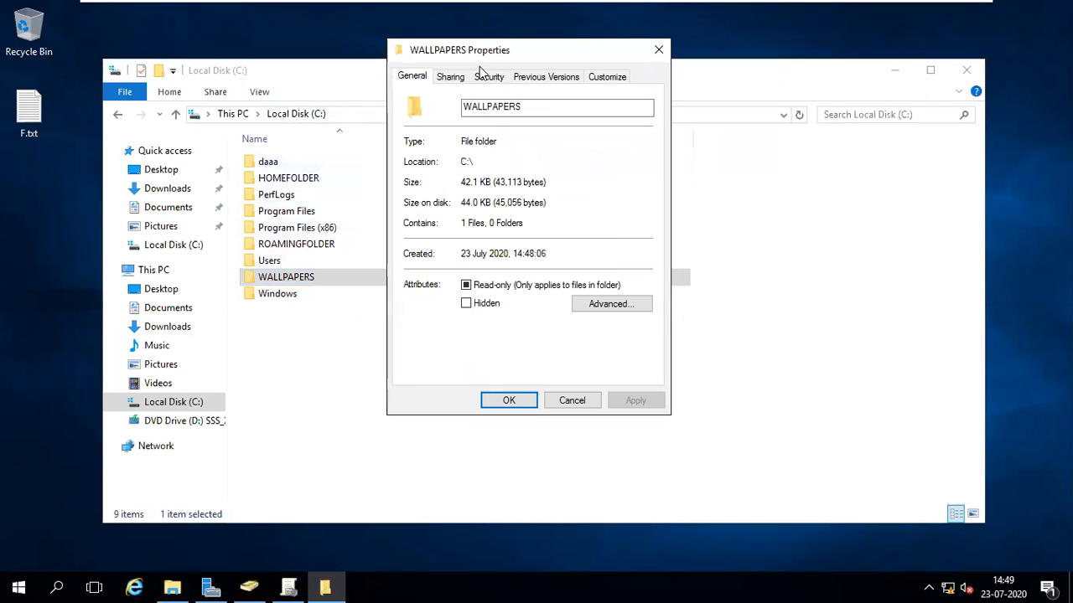
click(447, 77)
click(478, 265)
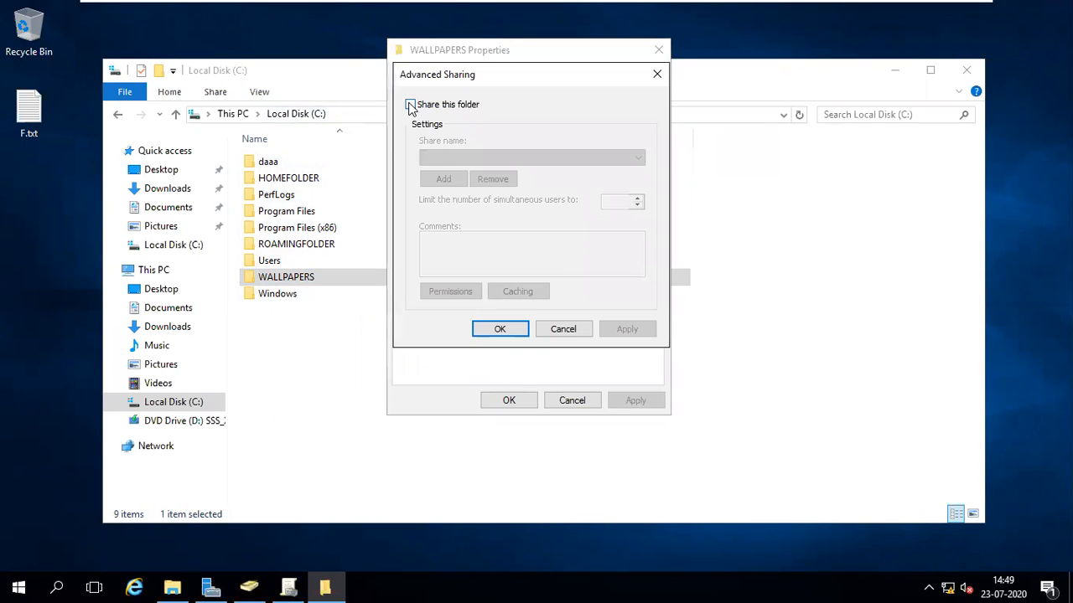
click(411, 105)
Allow Everyone Full Control on the WALLPAPERS share and apply the sharing settings.
click(464, 290)
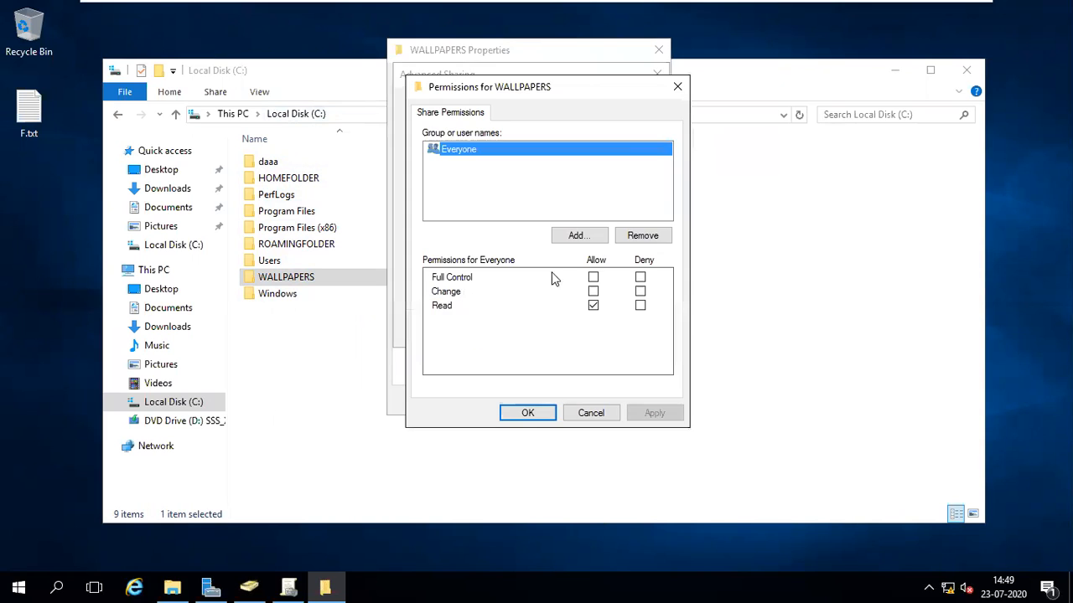
click(594, 278)
click(656, 416)
click(525, 412)
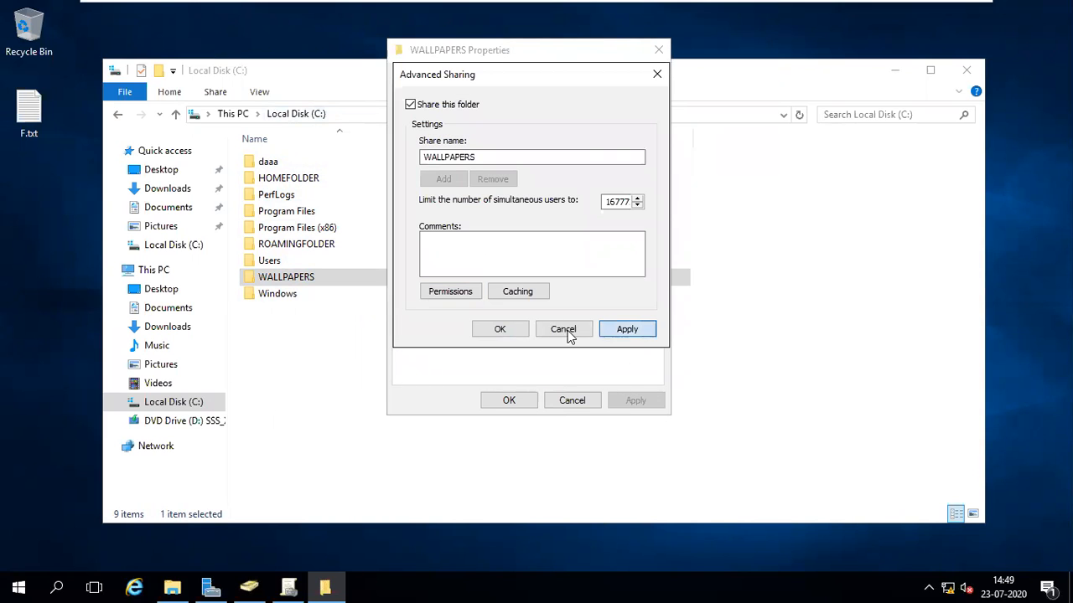
click(503, 328)
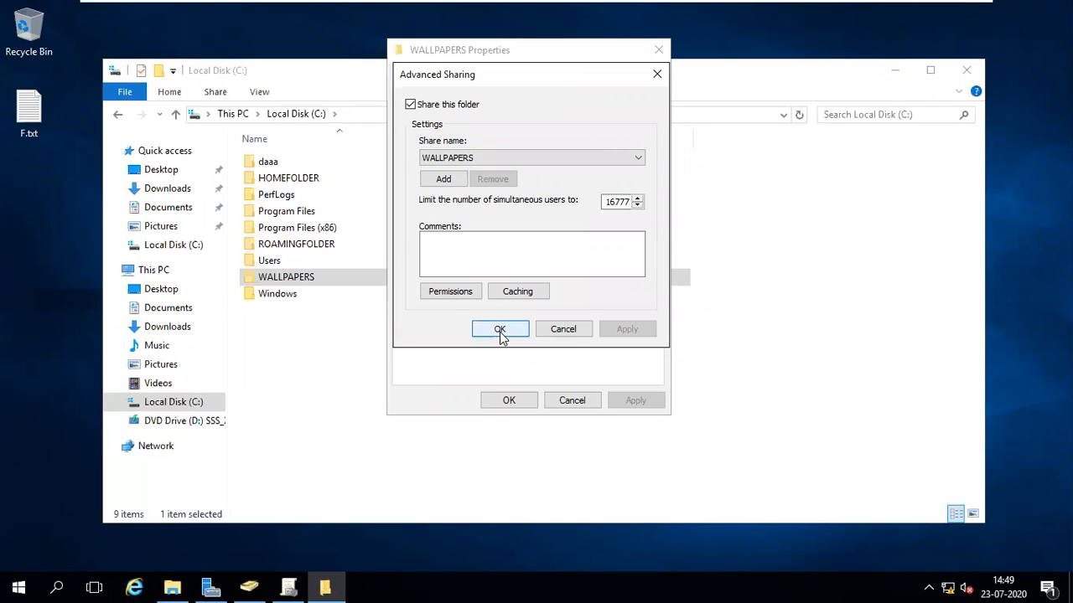
click(424, 290)
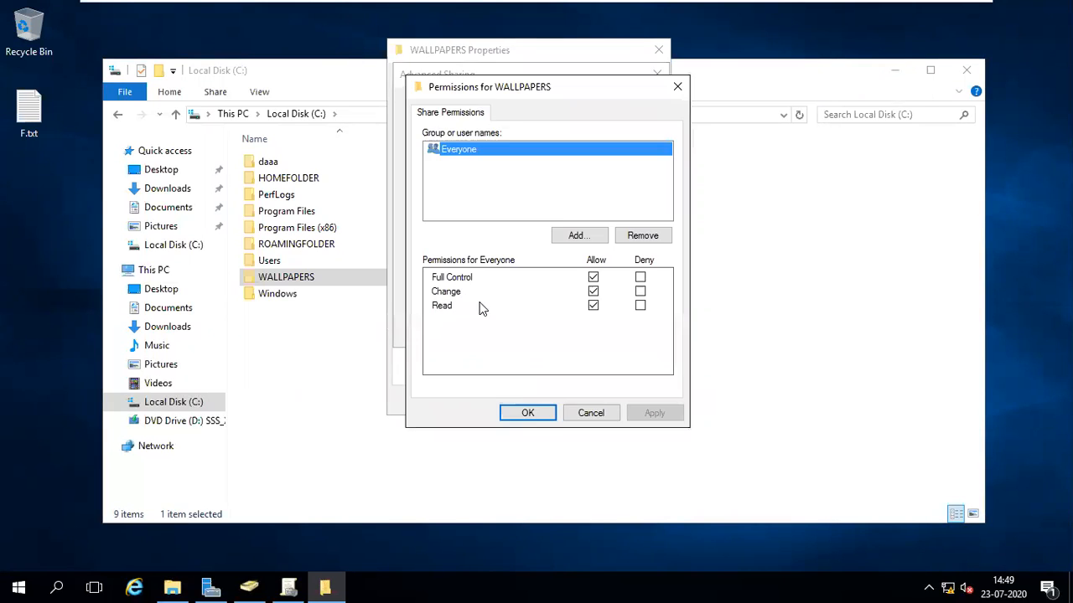
click(600, 236)
text(A)
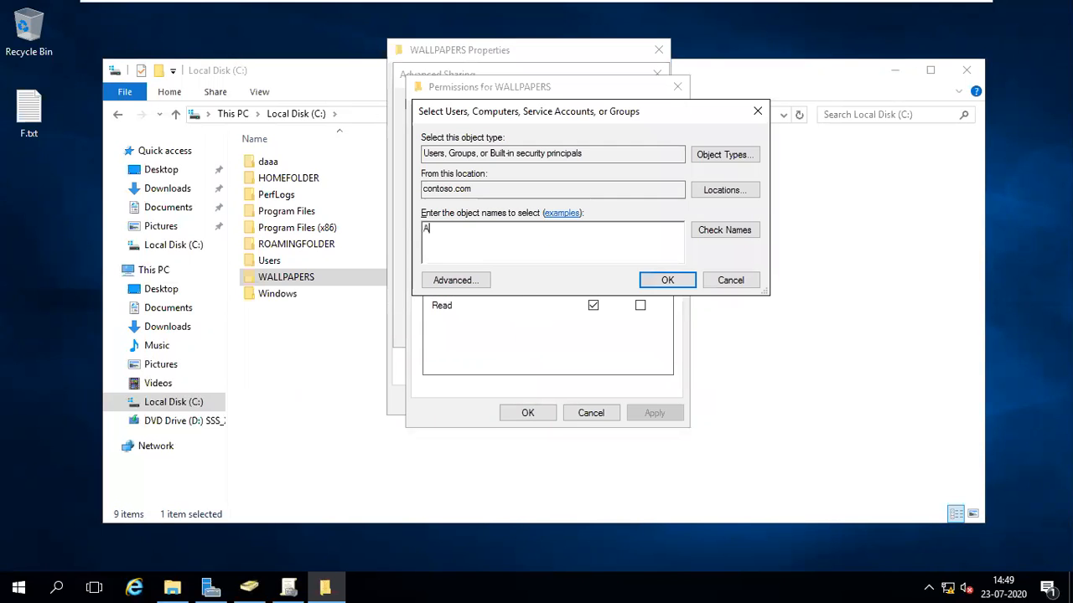
text(UTH)
click(719, 230)
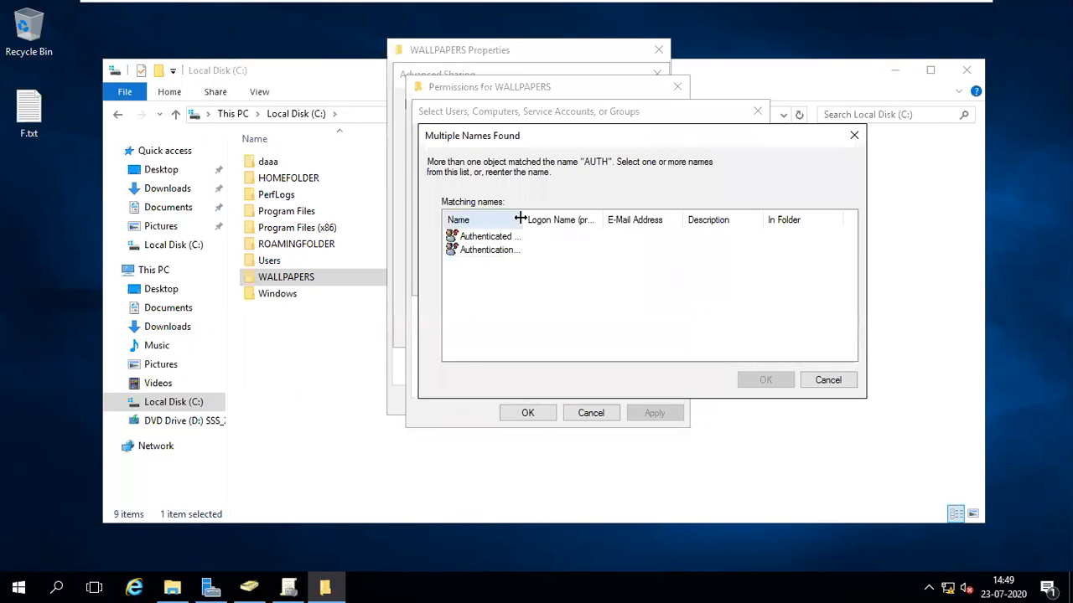
drag(523, 220, 547, 220)
click(501, 238)
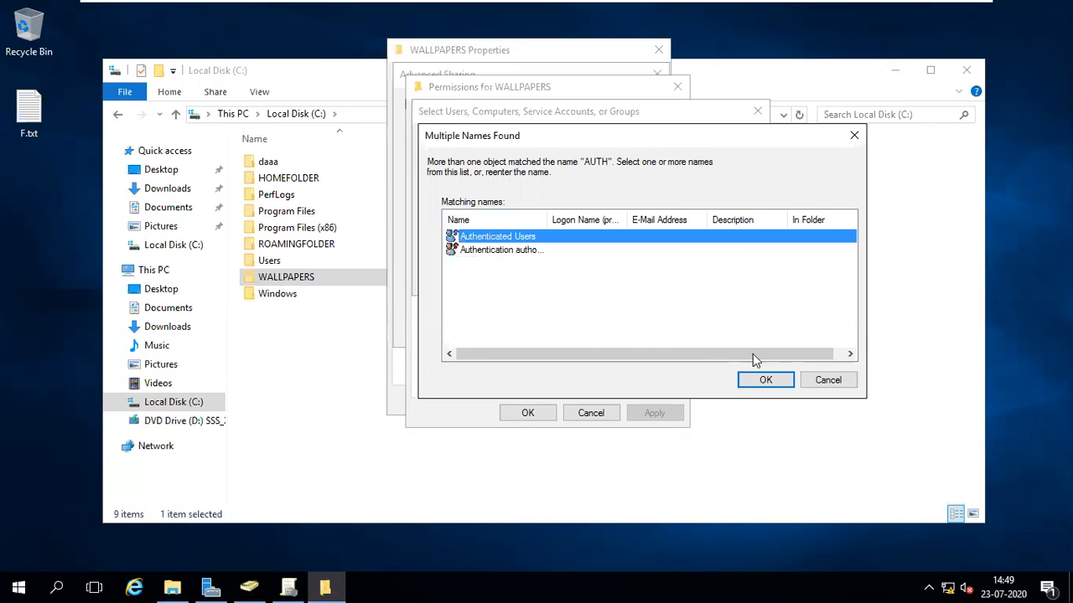
click(825, 380)
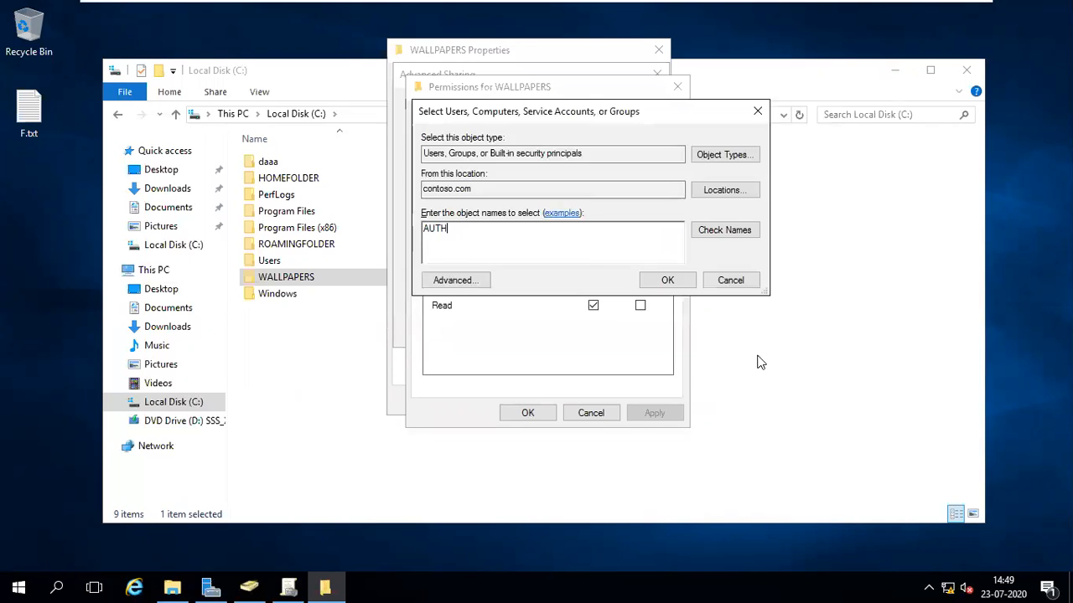
click(709, 280)
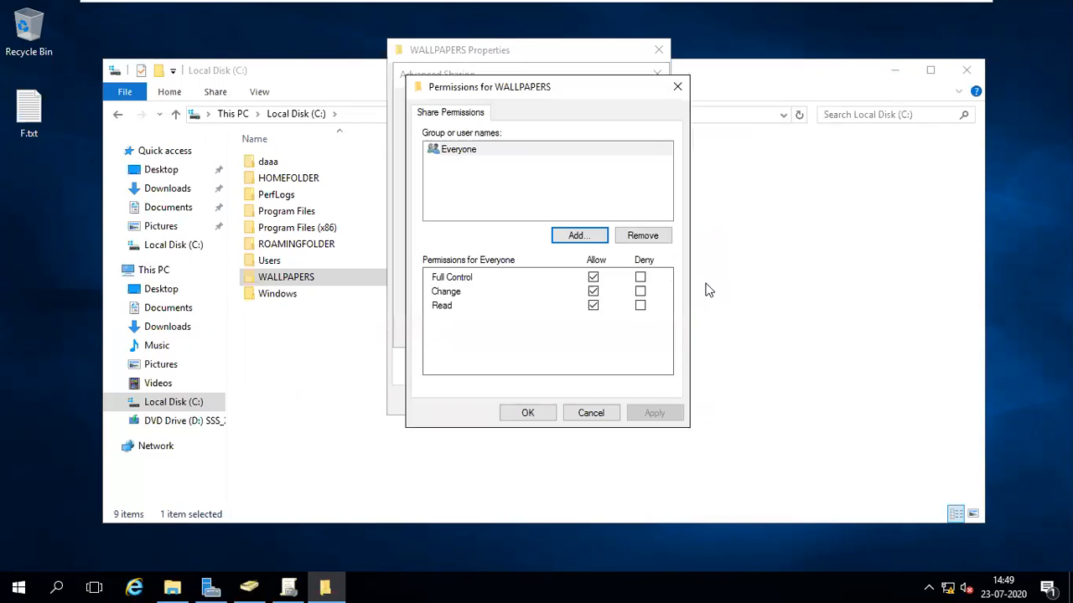
click(467, 151)
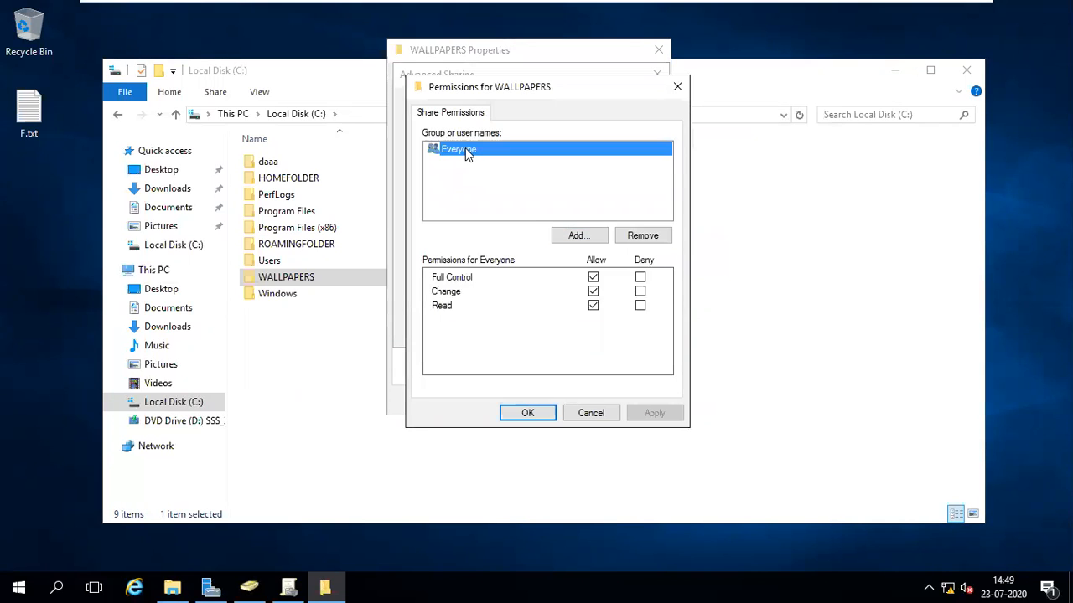
Confirm the sharing dialogs and add Everyone to the security permissions of the WALLPAPERS folder.
click(531, 414)
click(519, 333)
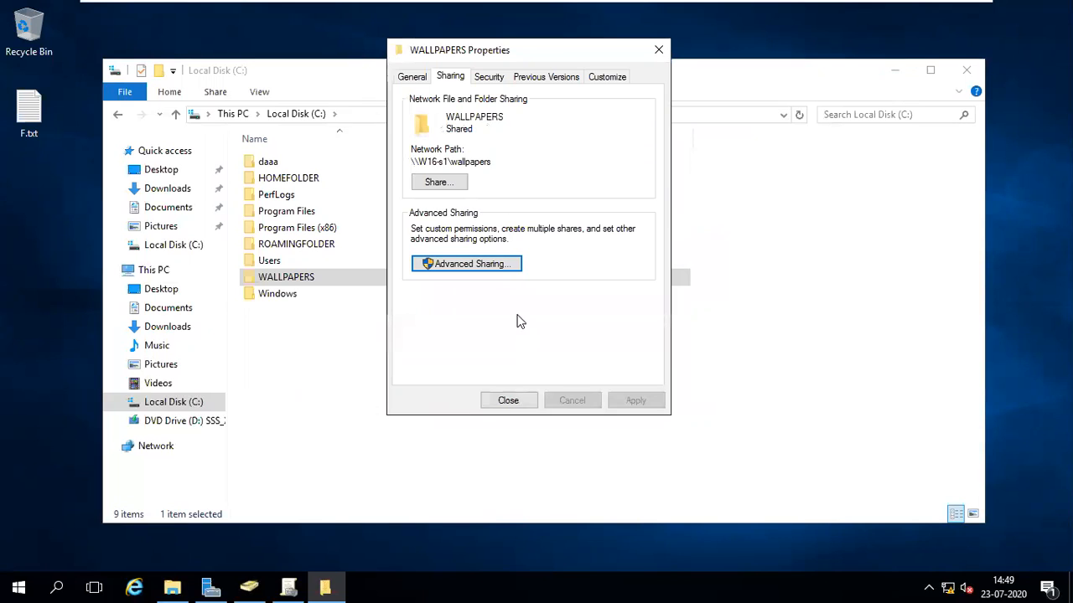
click(487, 77)
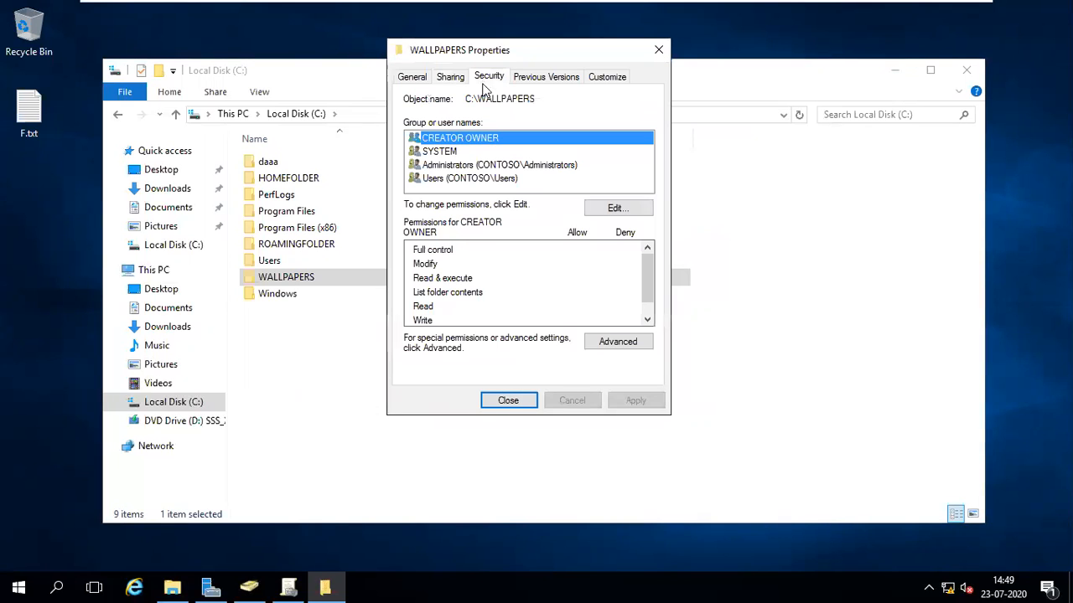
click(614, 208)
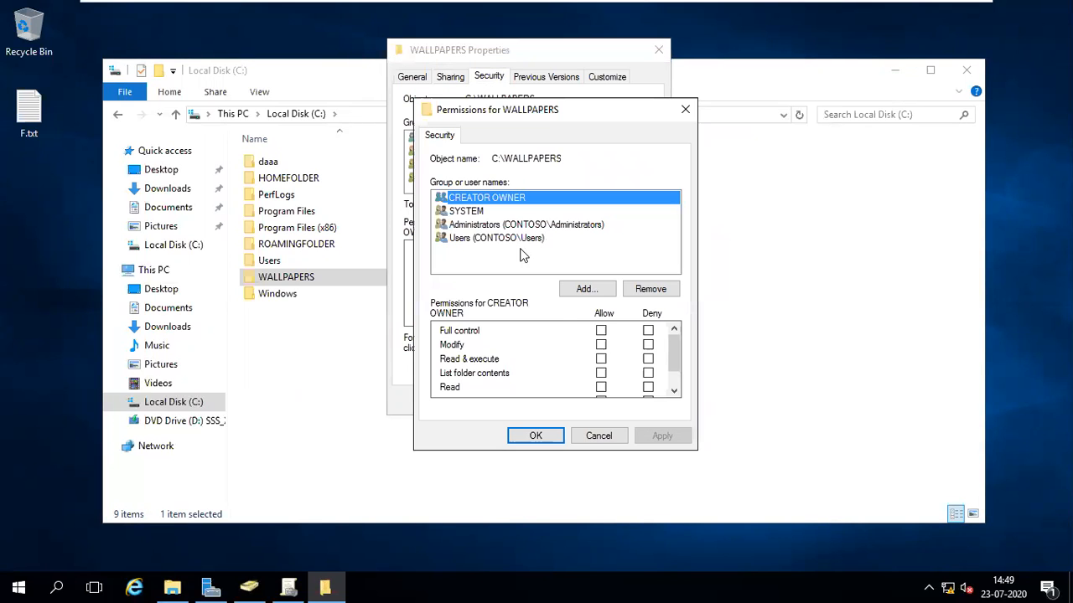
click(587, 289)
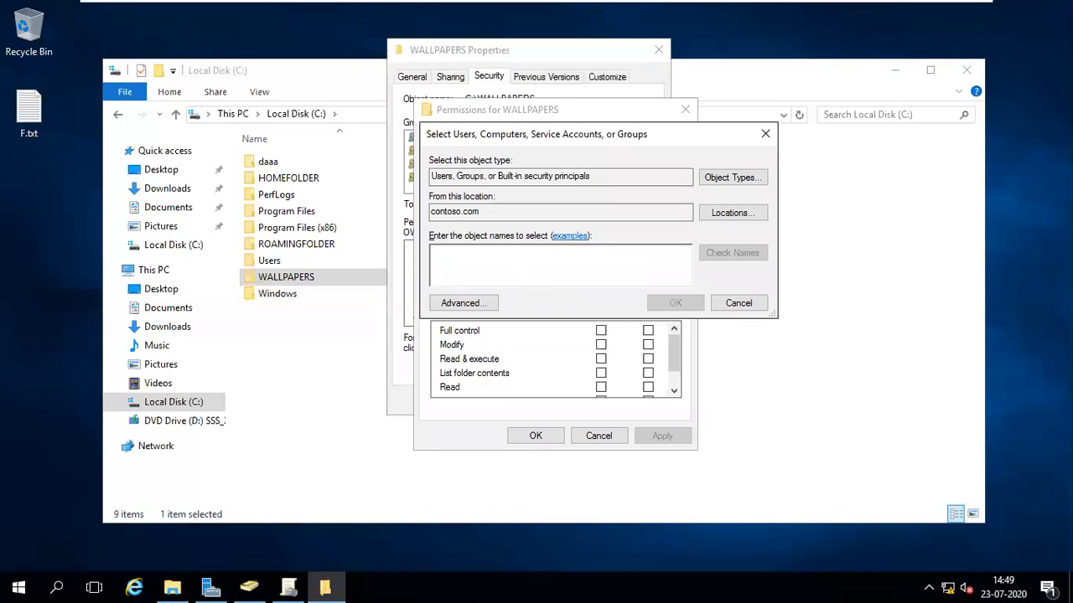
text(EVE)
click(731, 252)
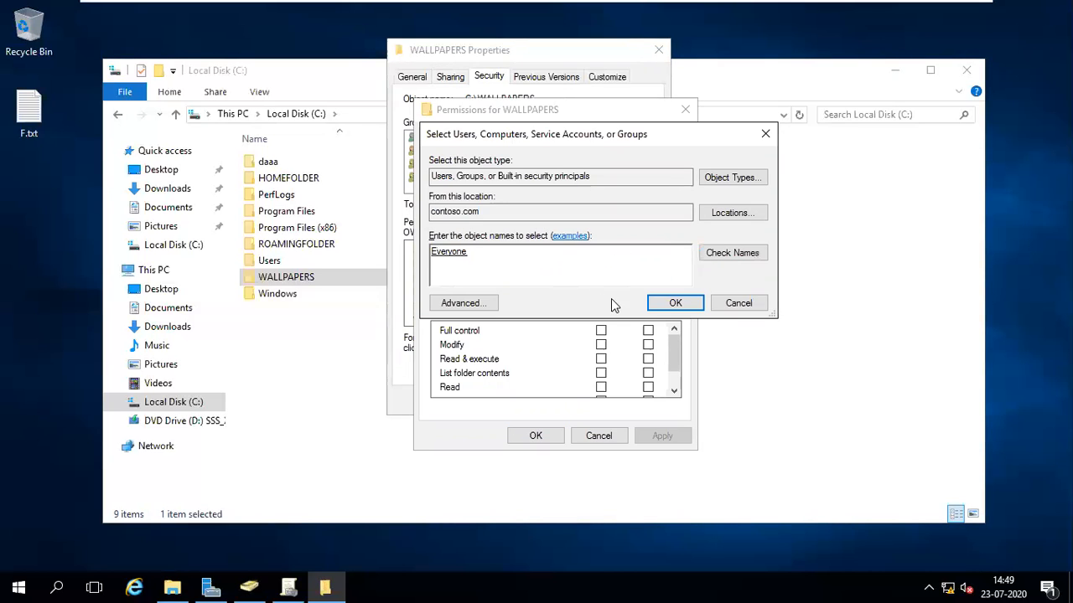
click(672, 303)
Allow Everyone Full control in the WALLPAPERS folder's security permissions, apply it and check the Everyone entry.
click(488, 240)
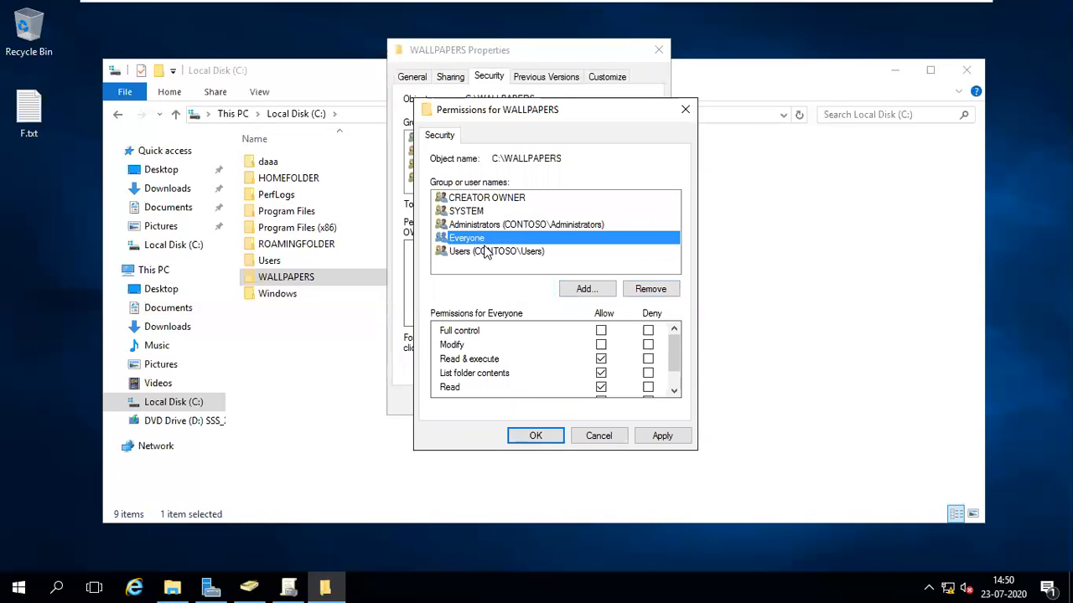
click(602, 331)
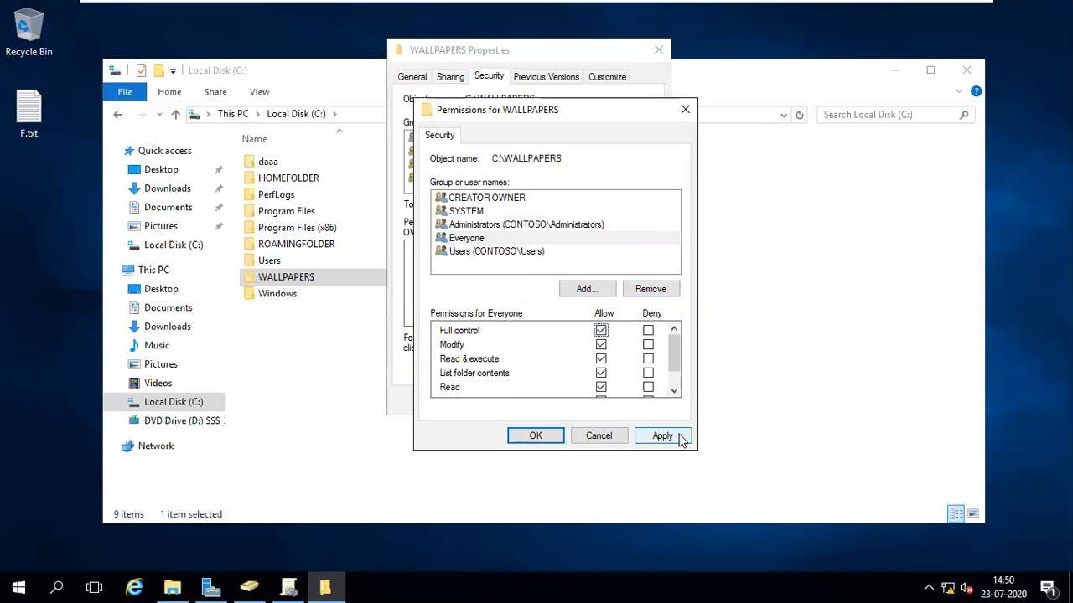
click(601, 331)
click(601, 345)
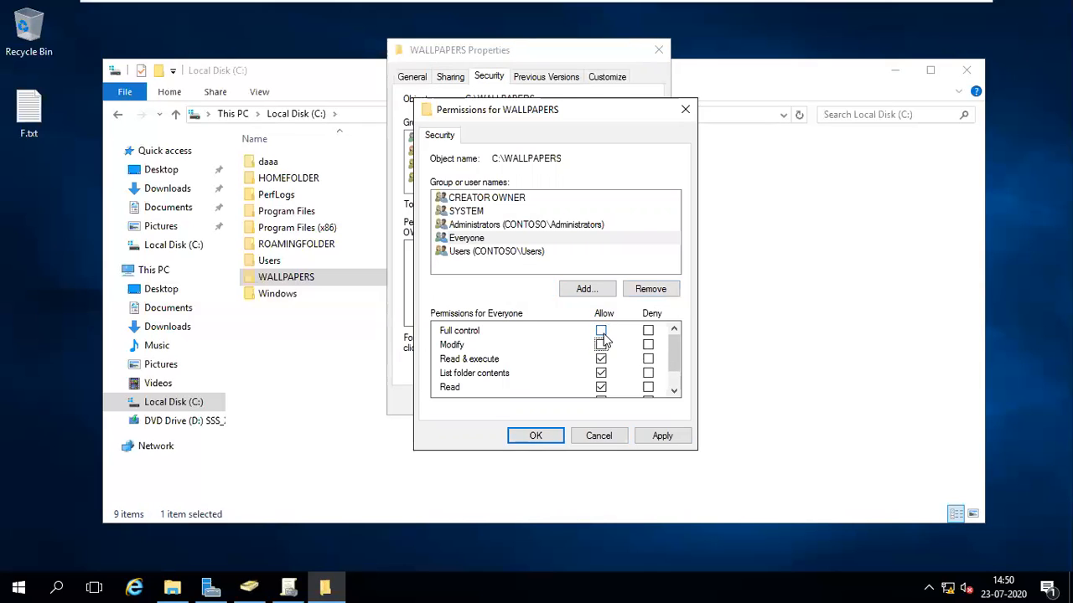
click(662, 435)
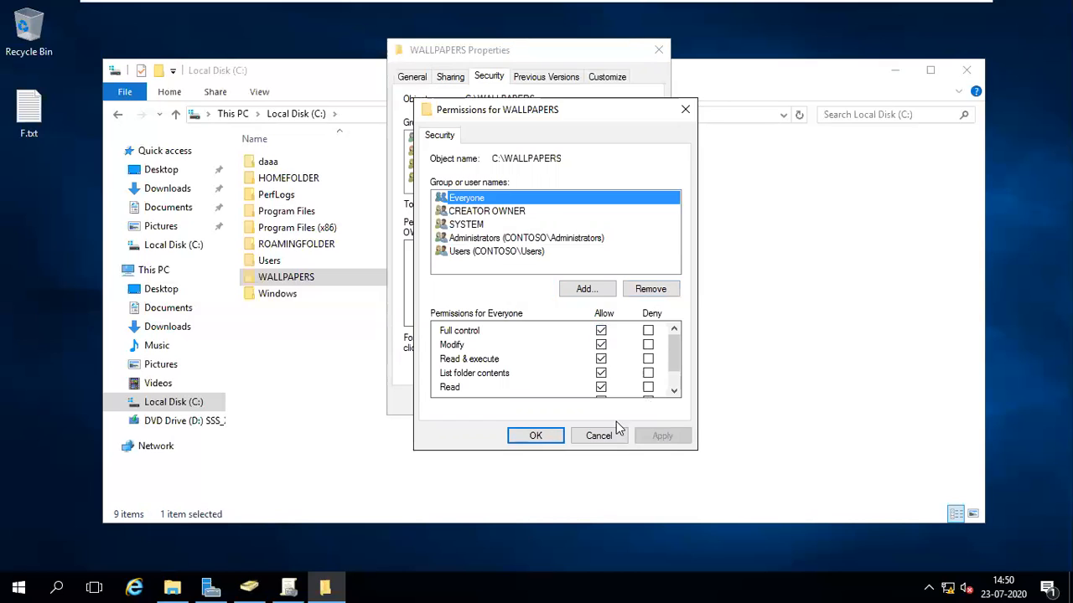
click(553, 435)
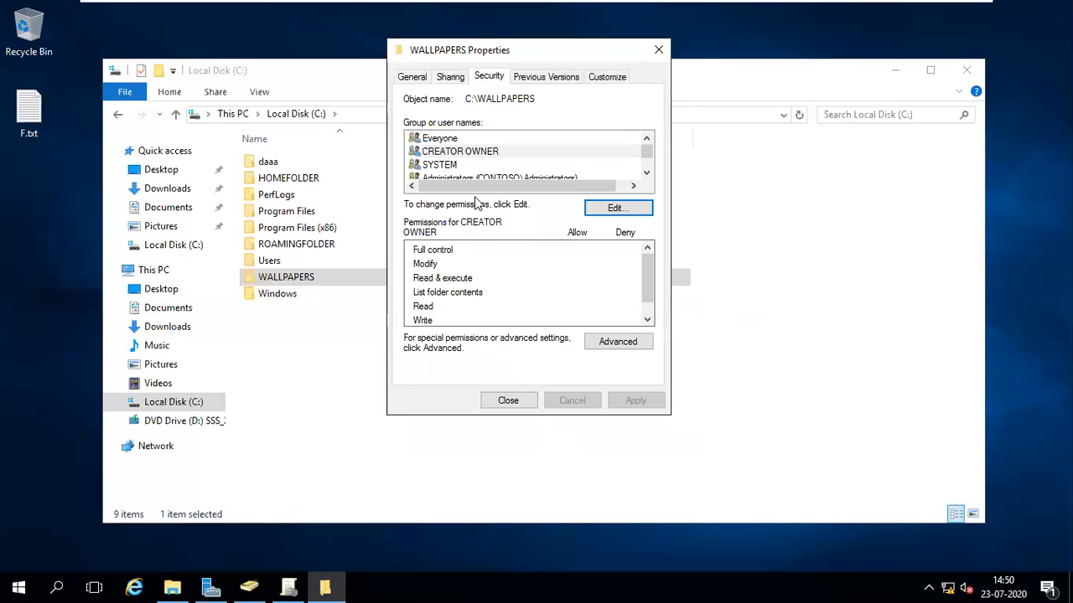
click(457, 141)
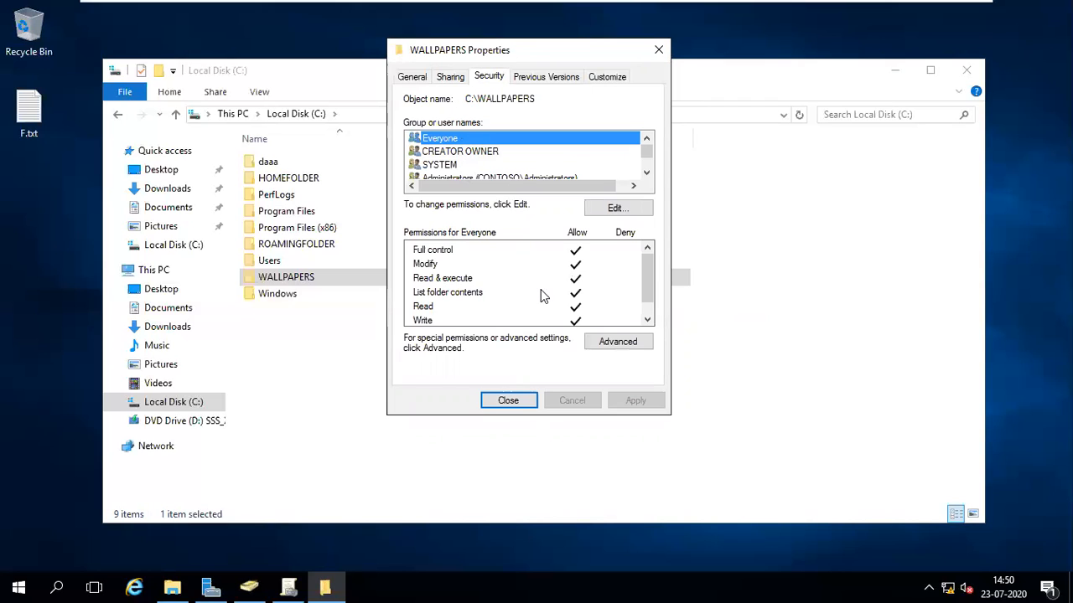
click(474, 308)
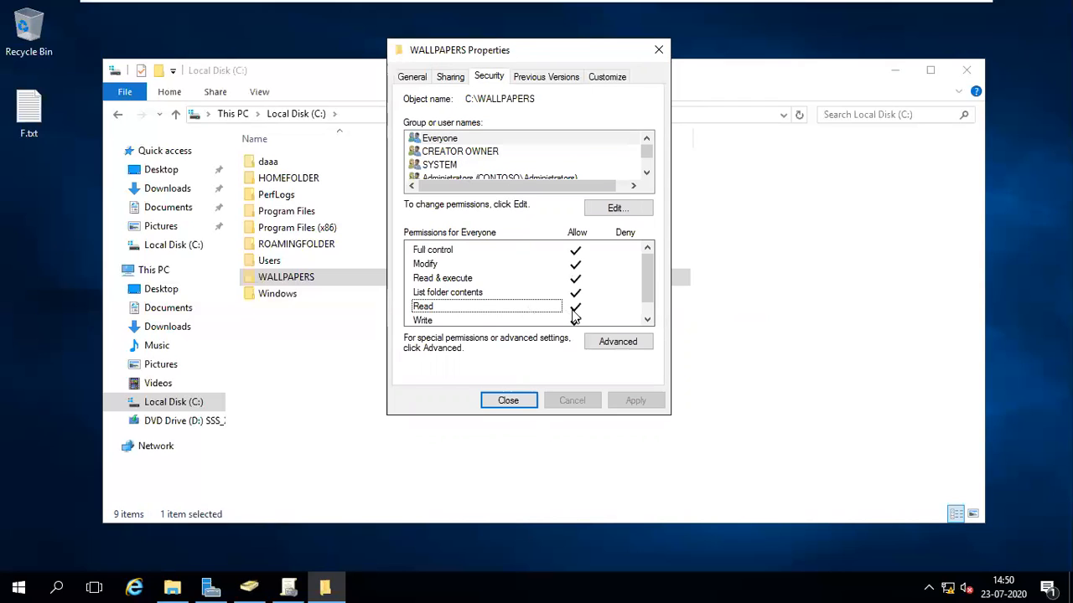
Copy the WALLPAPERS share's network path from its sharing properties and close the properties.
click(450, 77)
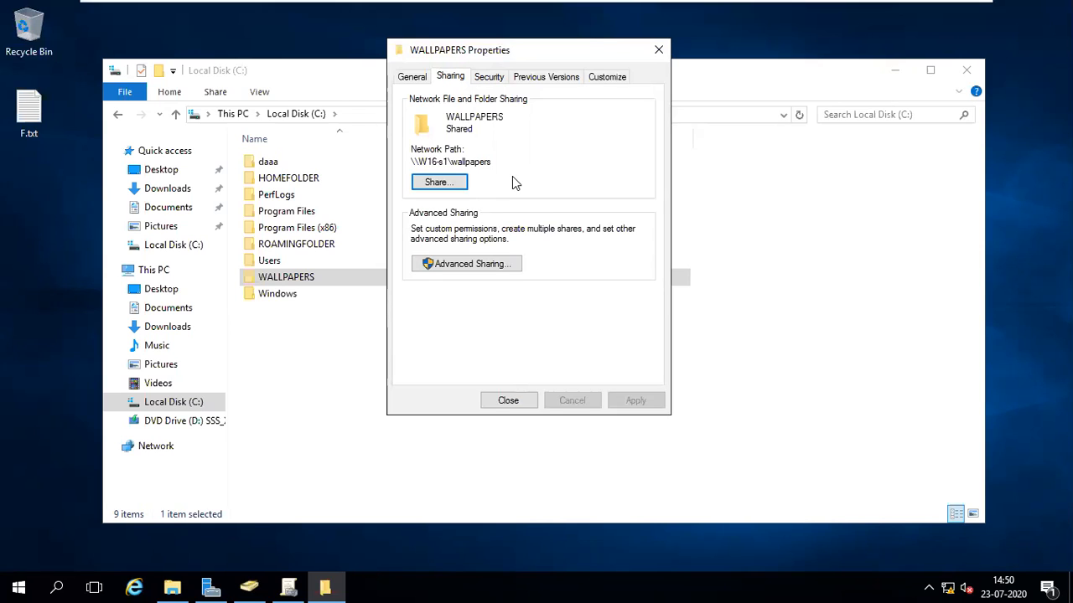
drag(495, 159, 399, 157)
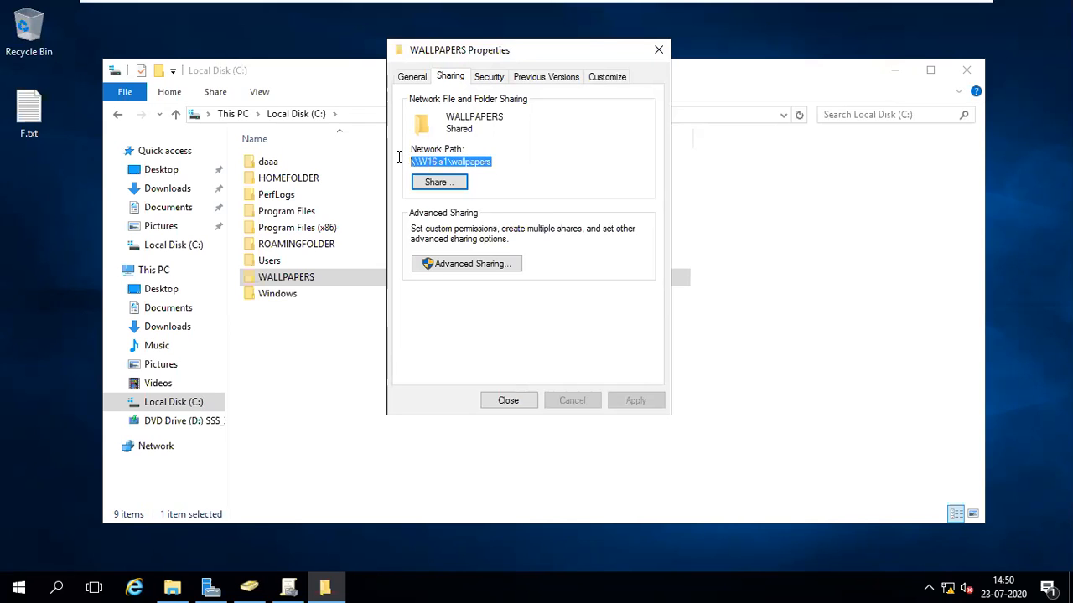
drag(494, 165, 402, 153)
key(ctrl+c)
click(503, 403)
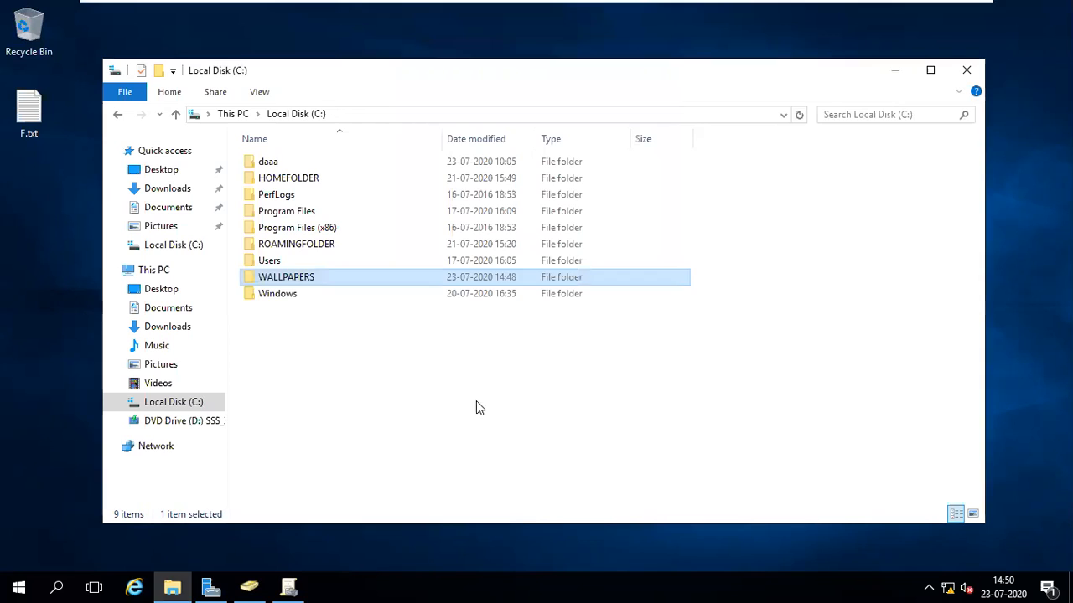
Open F.txt from the desktop, paste the share path and extend it to \\W16-s1\wallpapers\WALL1.jpg.
click(358, 374)
click(29, 124)
double_click(28, 124)
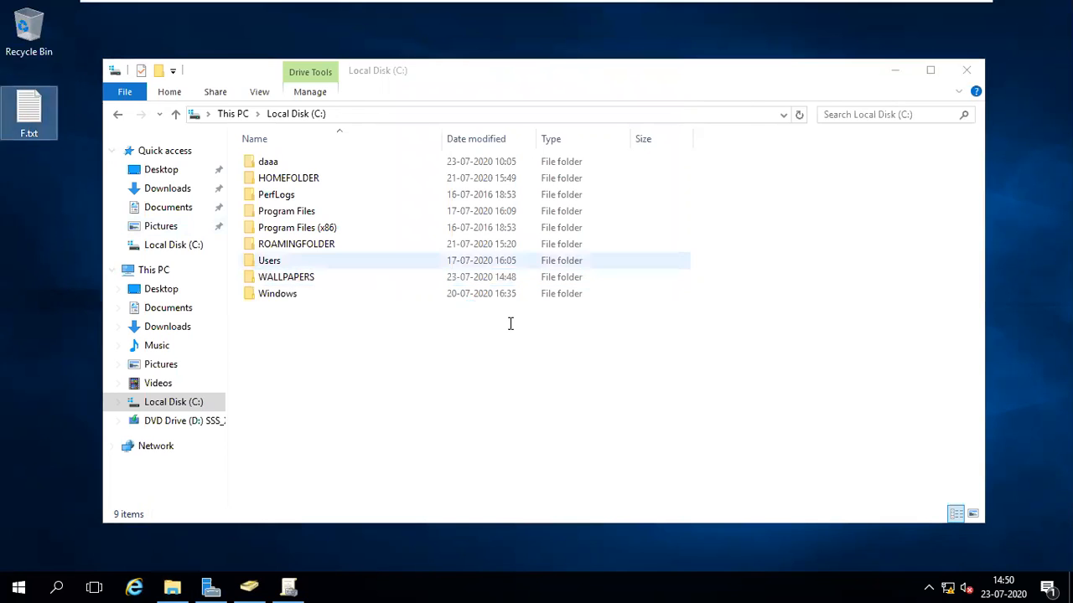
drag(285, 115, 610, 127)
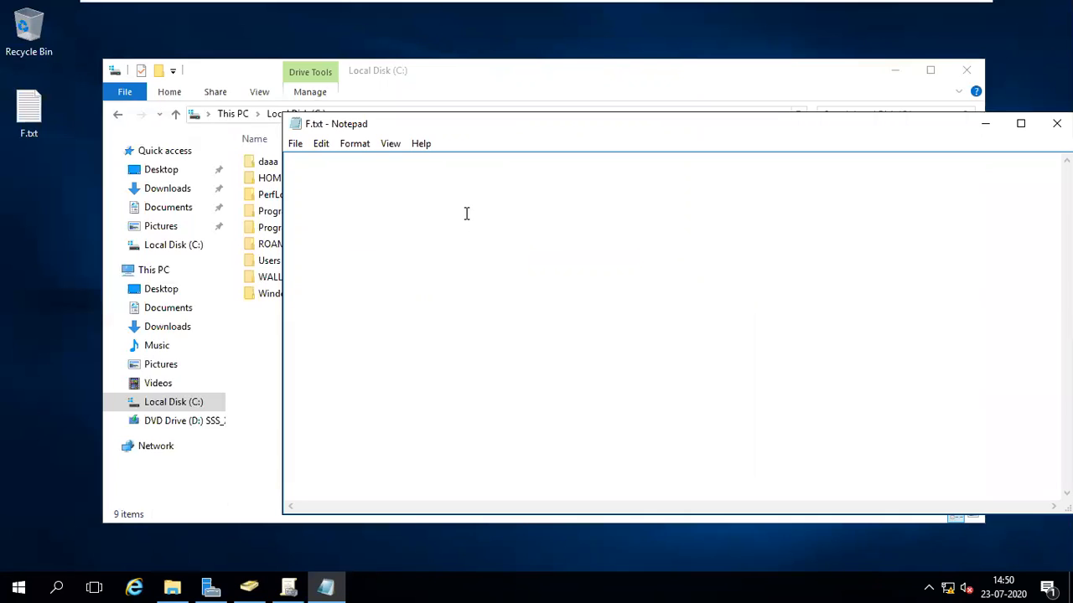
key(ctrl+v)
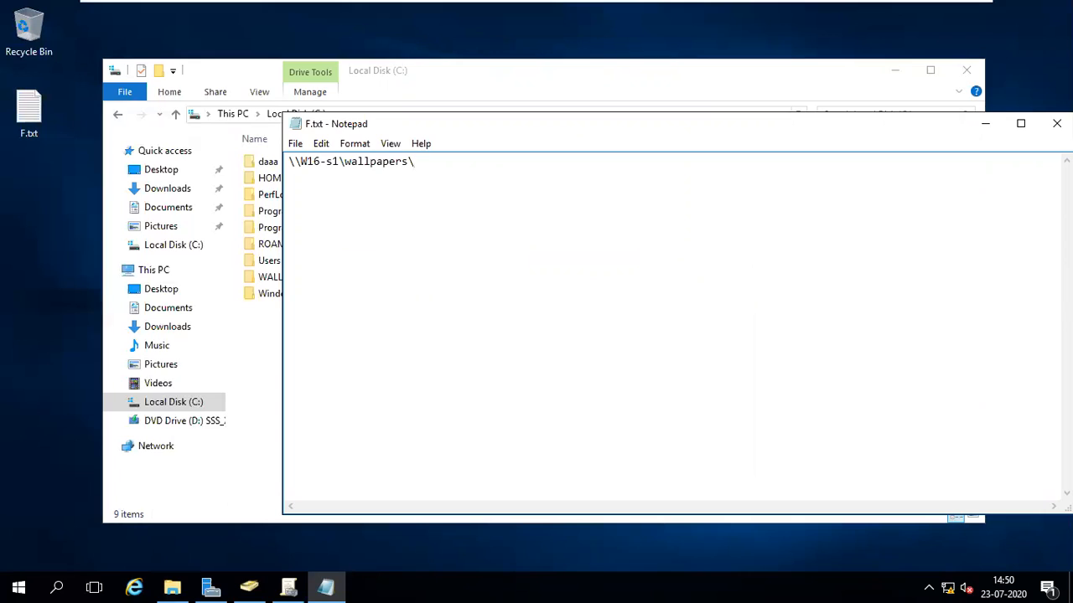
text(1.JP)
key(BackSpace)
key(BackSpace)
text(jpg)
Copy the complete image path \\W16-s1\wallpapers\WALL1.jpg from F.txt.
drag(495, 164, 283, 162)
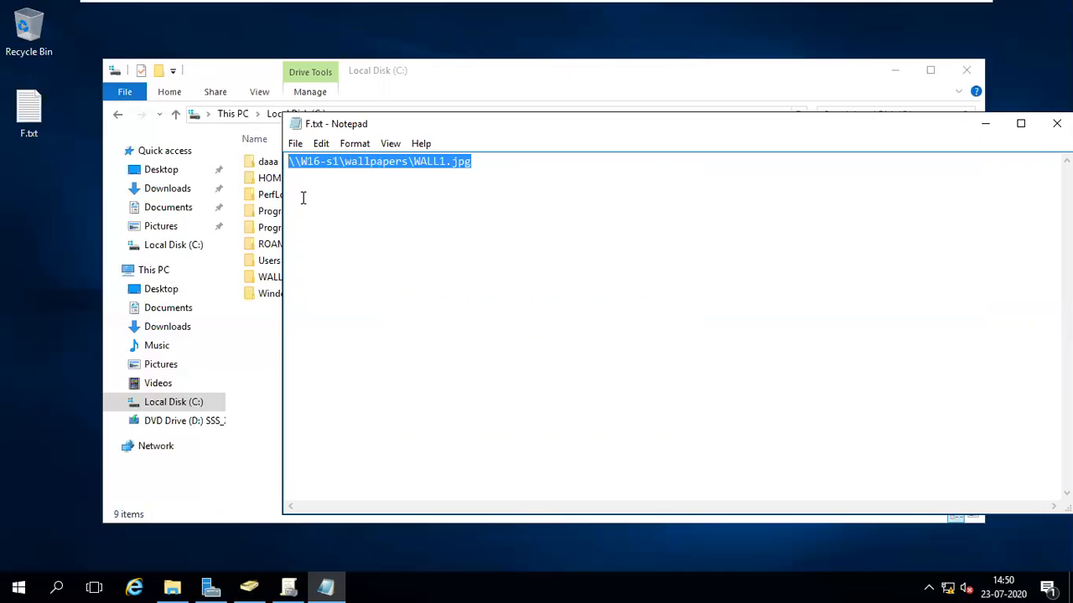
click(392, 204)
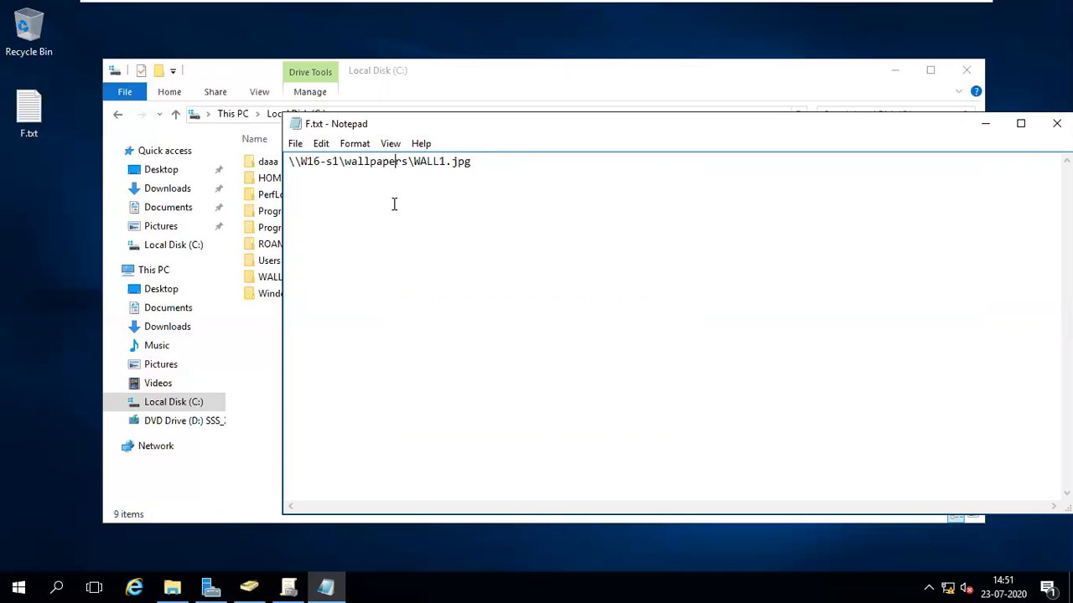
drag(488, 162, 243, 170)
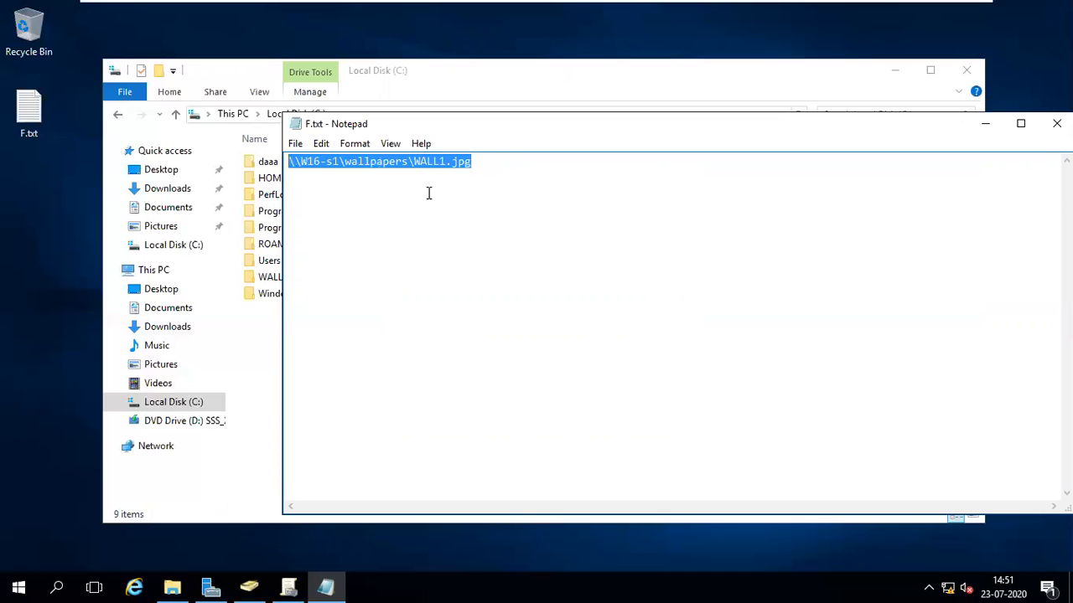
click(425, 162)
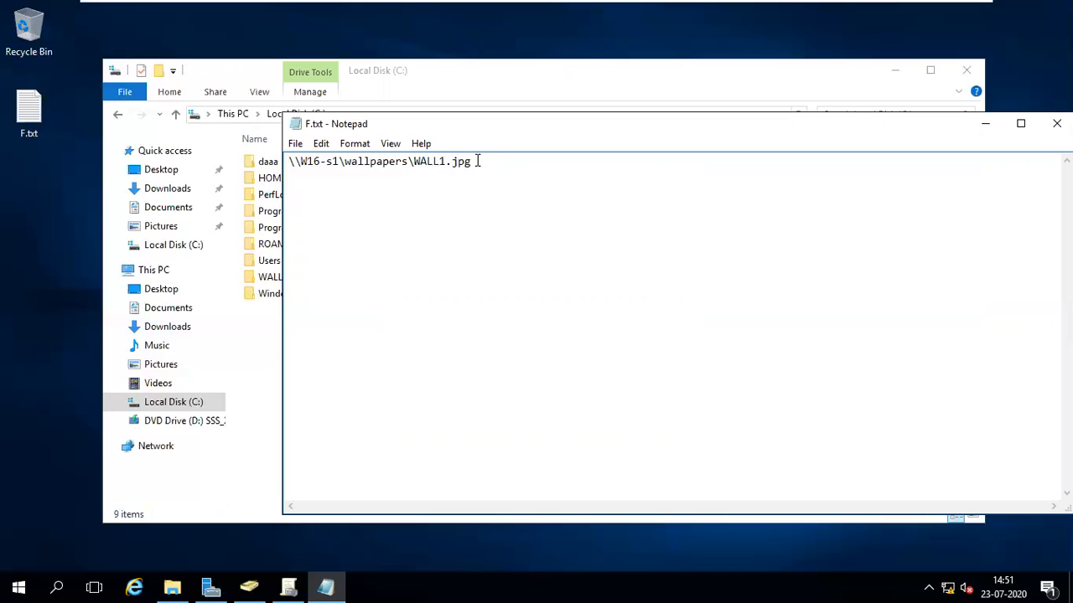
drag(472, 158, 274, 160)
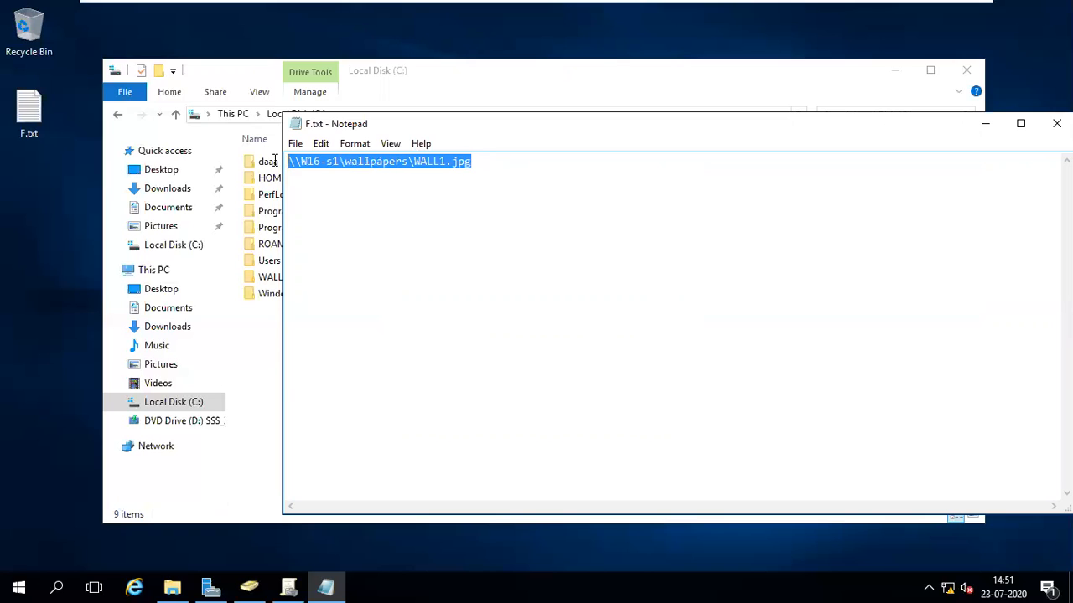
right_click(338, 160)
click(368, 213)
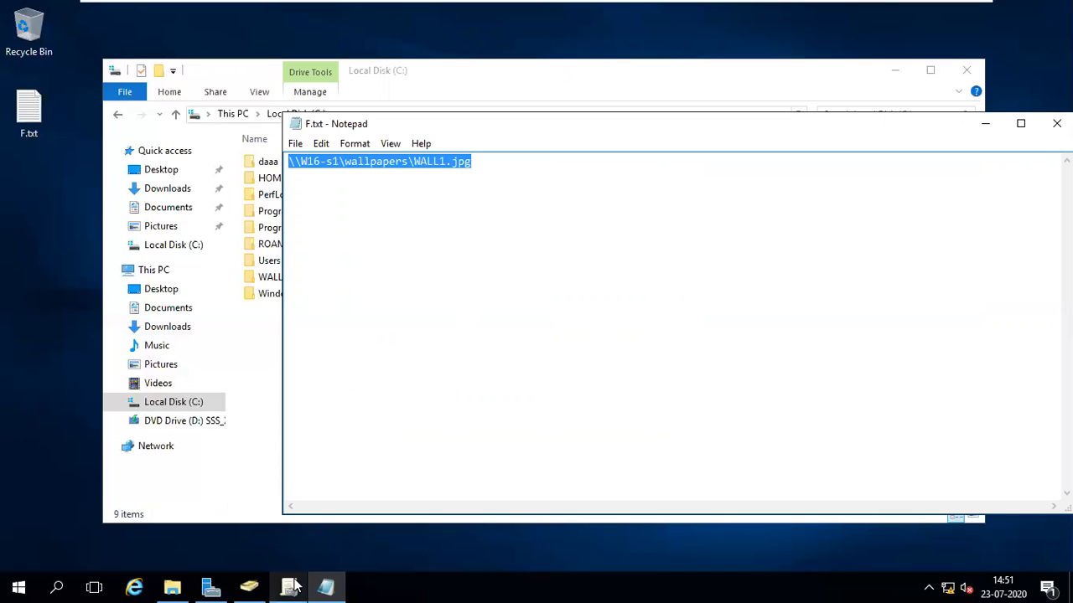
Take the W16-S1 virtual machine out of full-screen view and release its input to the host.
click(471, 220)
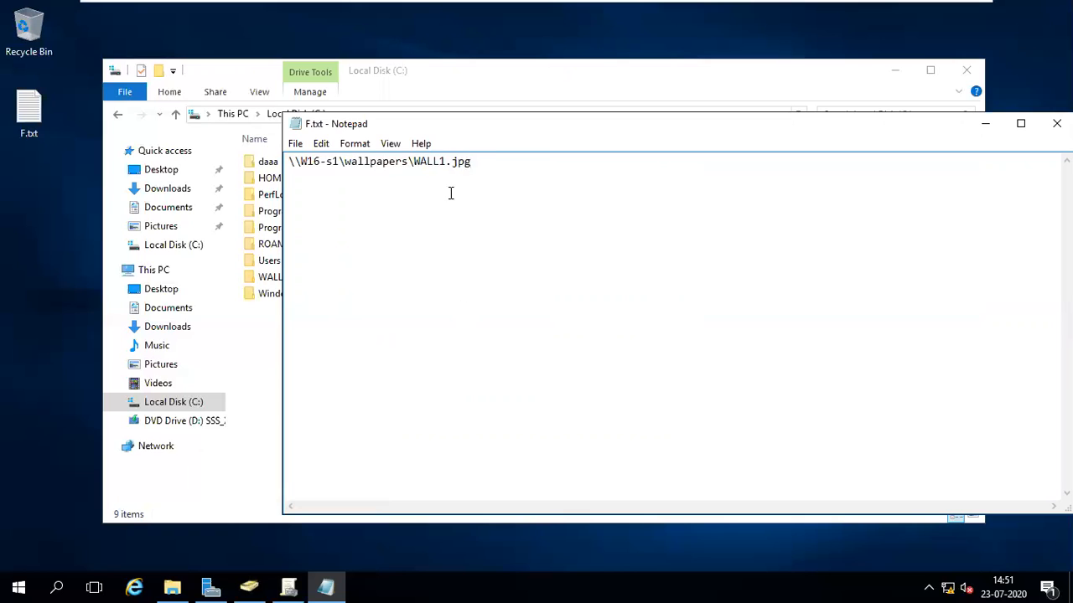
drag(414, 161, 476, 162)
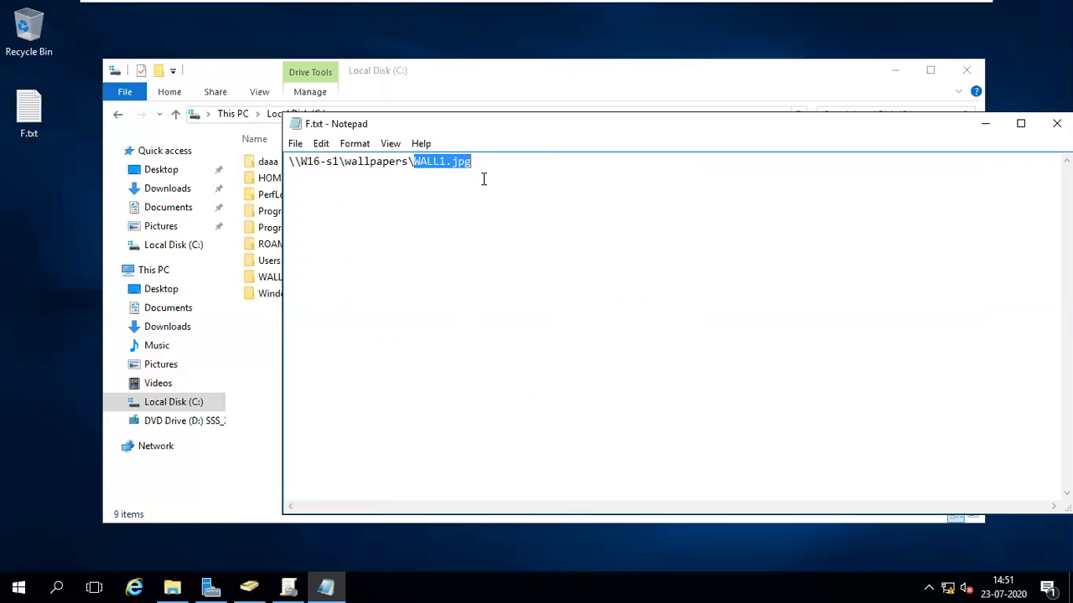
click(492, 167)
mouse_move(648, 7)
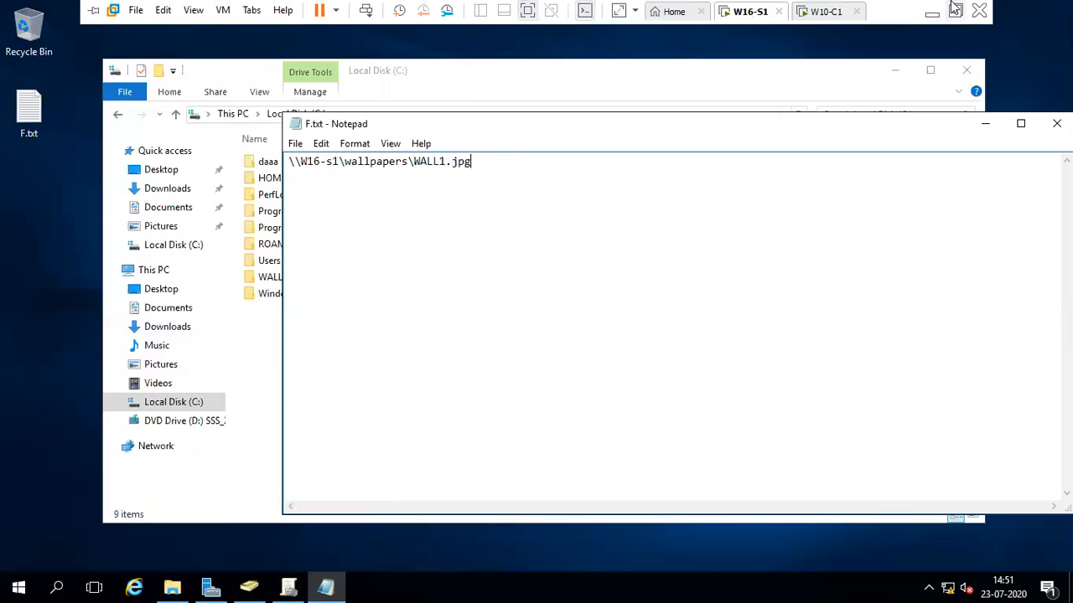
click(957, 8)
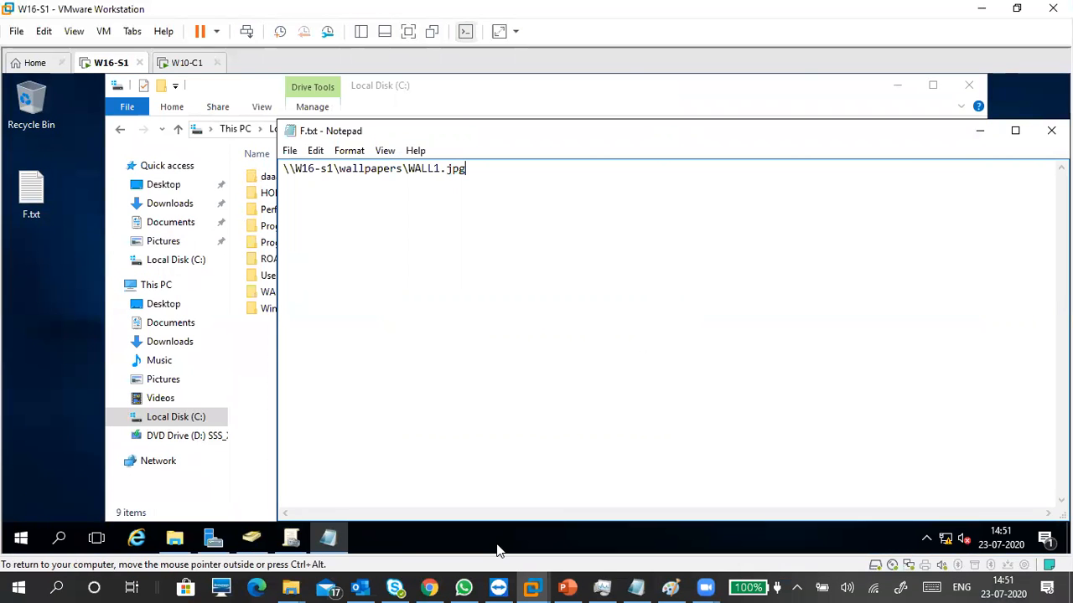
key(ctrl+alt)
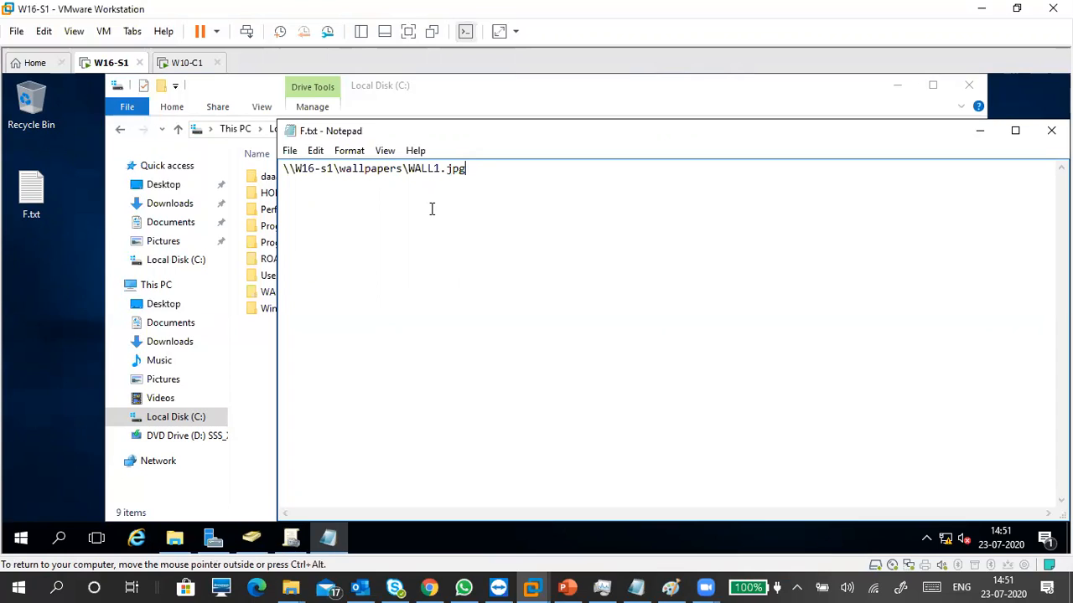
Examine the server and share part and the image file name part of the network path in F.txt.
drag(466, 169, 281, 169)
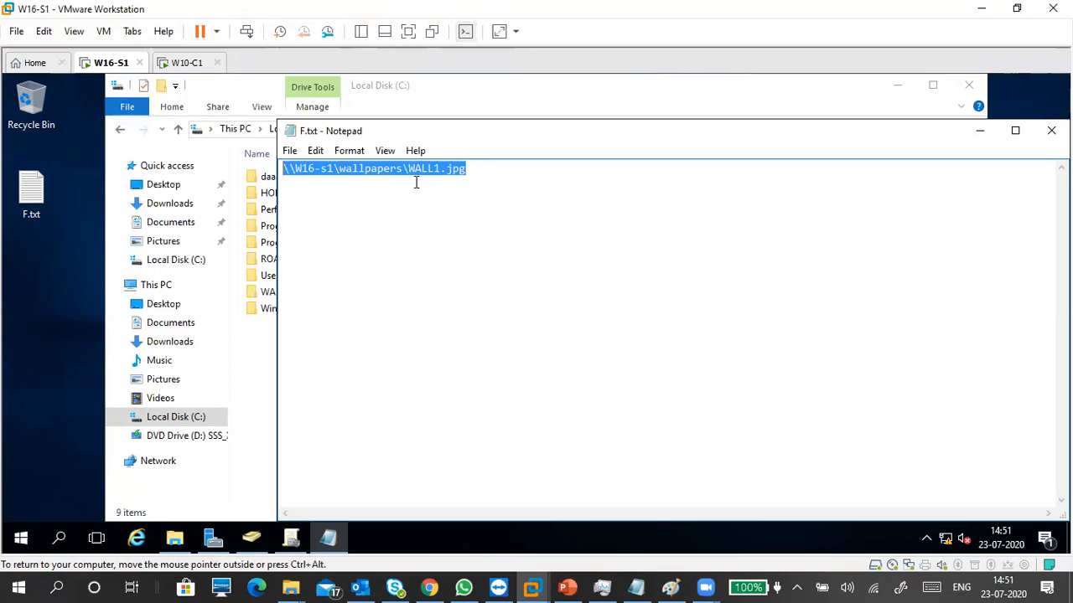
click(411, 168)
drag(410, 169, 339, 169)
click(474, 177)
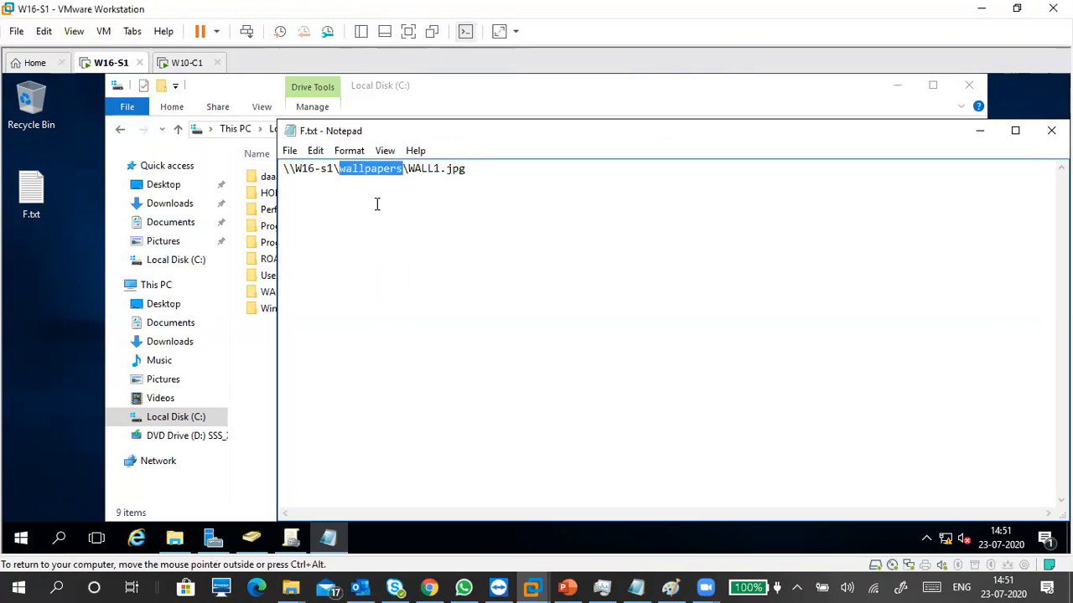
click(477, 183)
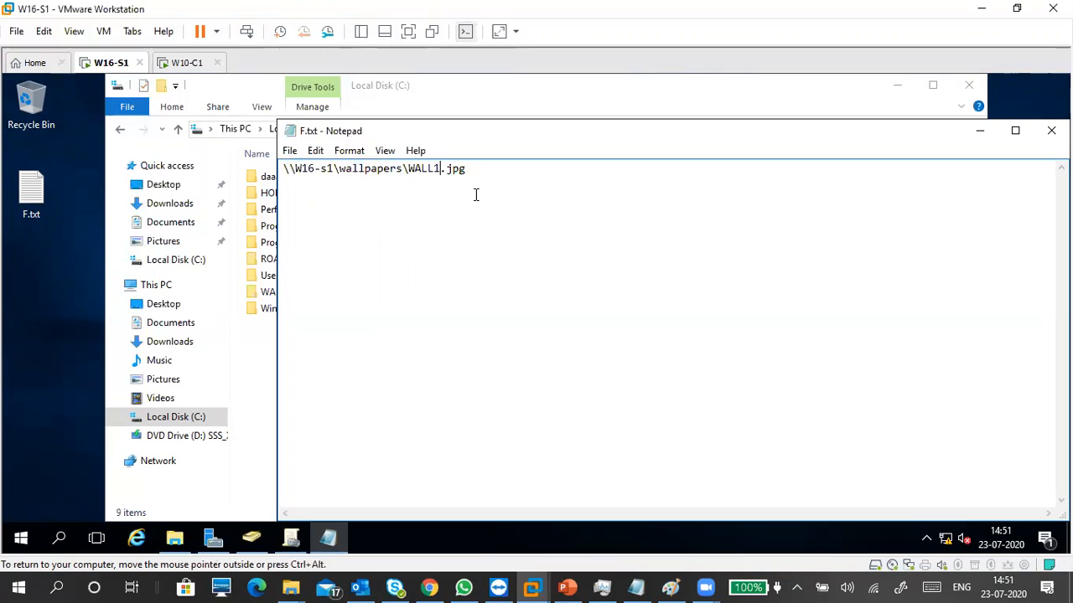
drag(477, 170, 289, 170)
click(408, 169)
drag(407, 169, 283, 170)
click(444, 184)
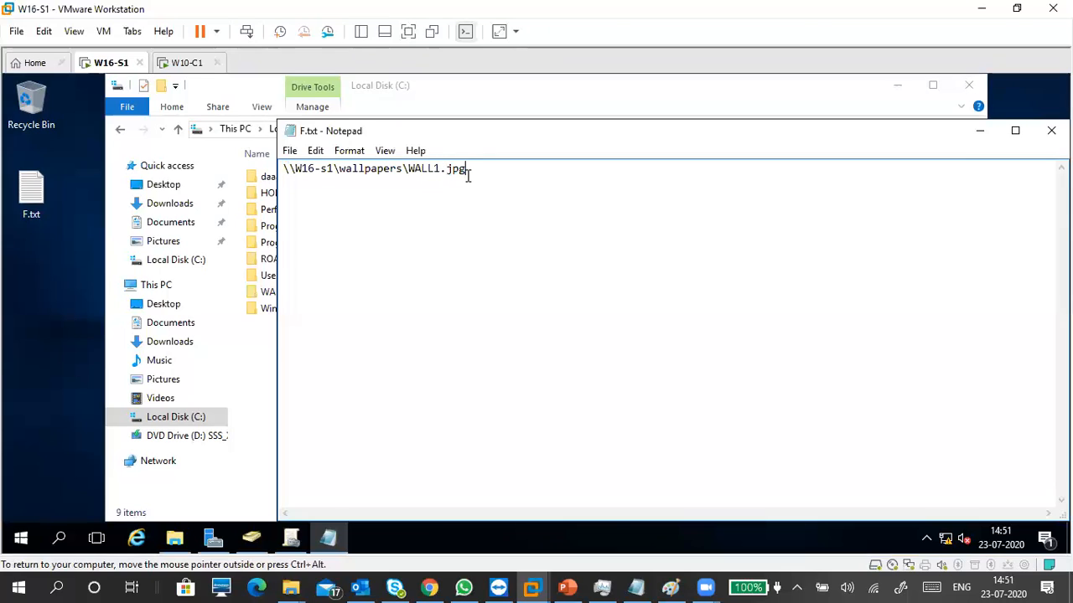
drag(477, 172, 407, 169)
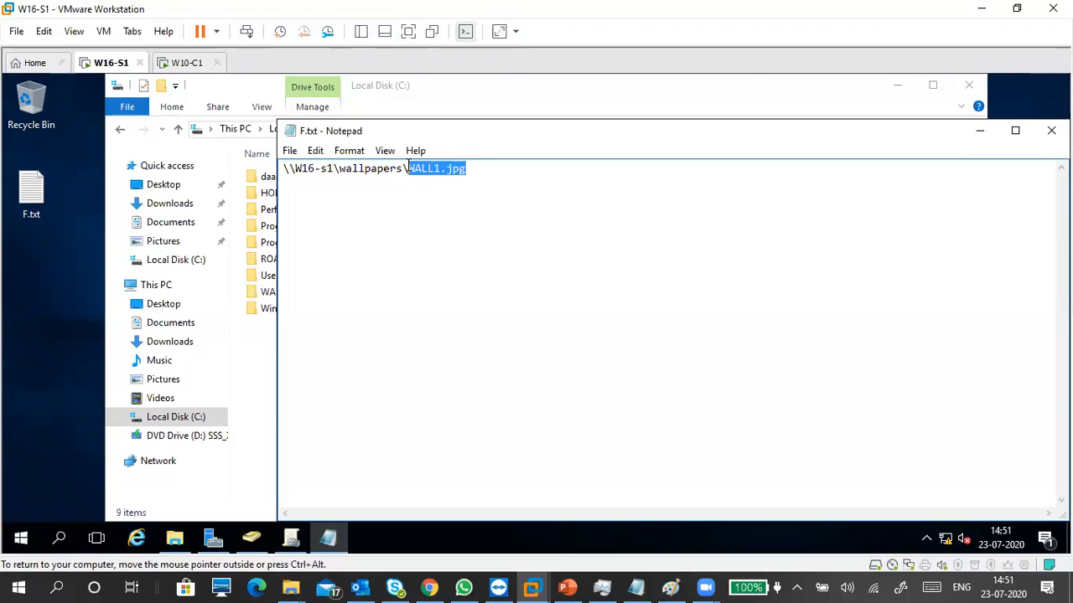
click(479, 170)
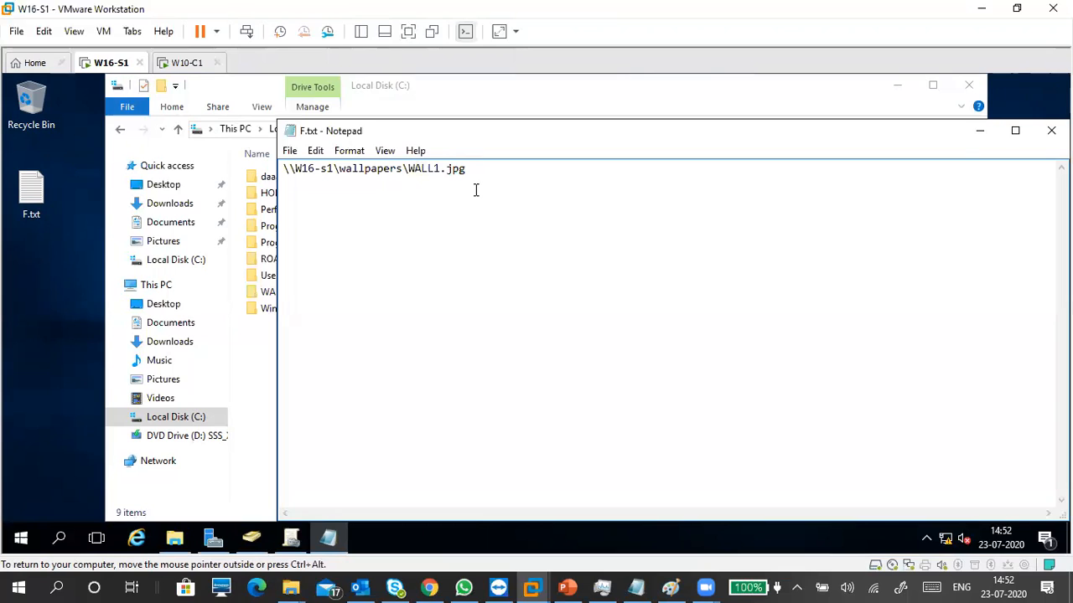
Copy the whole network path \\W16-s1\wallpapers\WALL1.jpg from F.txt again.
drag(472, 168, 334, 177)
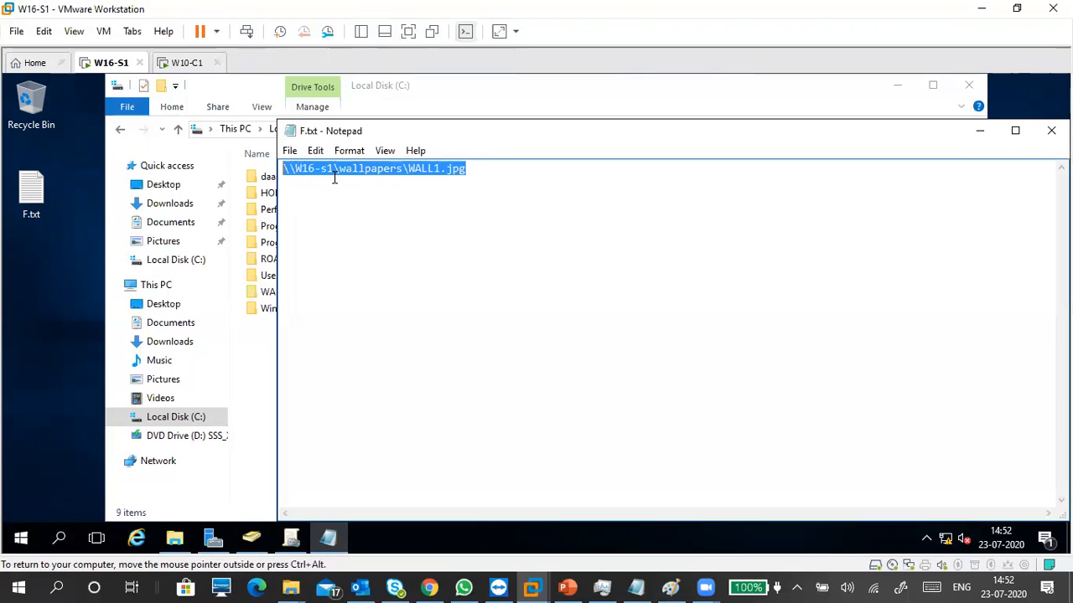
right_click(334, 178)
click(344, 224)
click(354, 277)
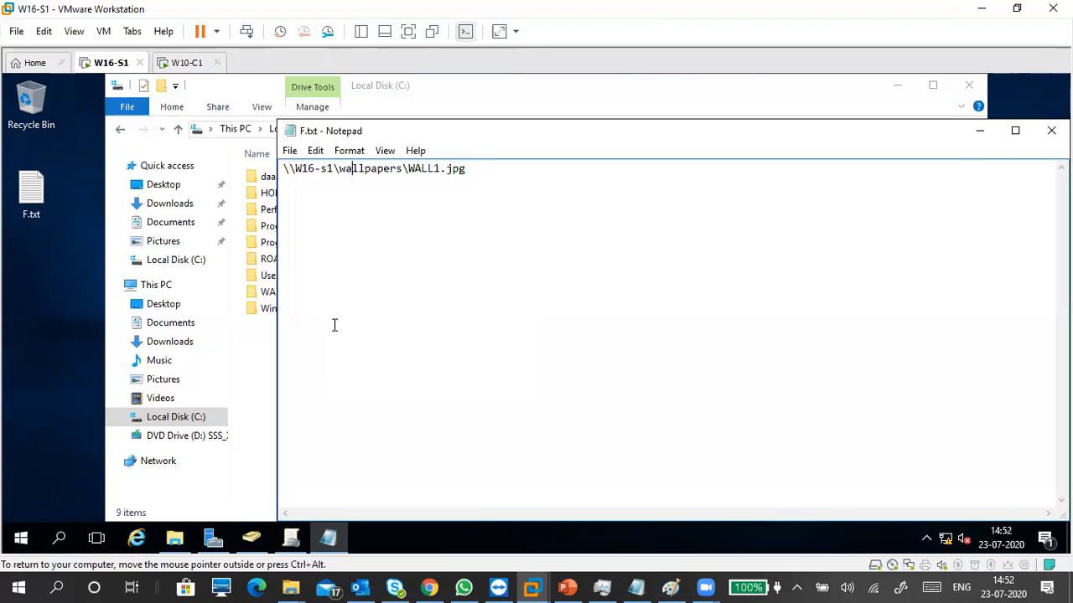
Refresh contoso.com in Group Policy Management and expand its Group Policy Objects container, consulting the GPO workflow notes in Paint.
click(295, 537)
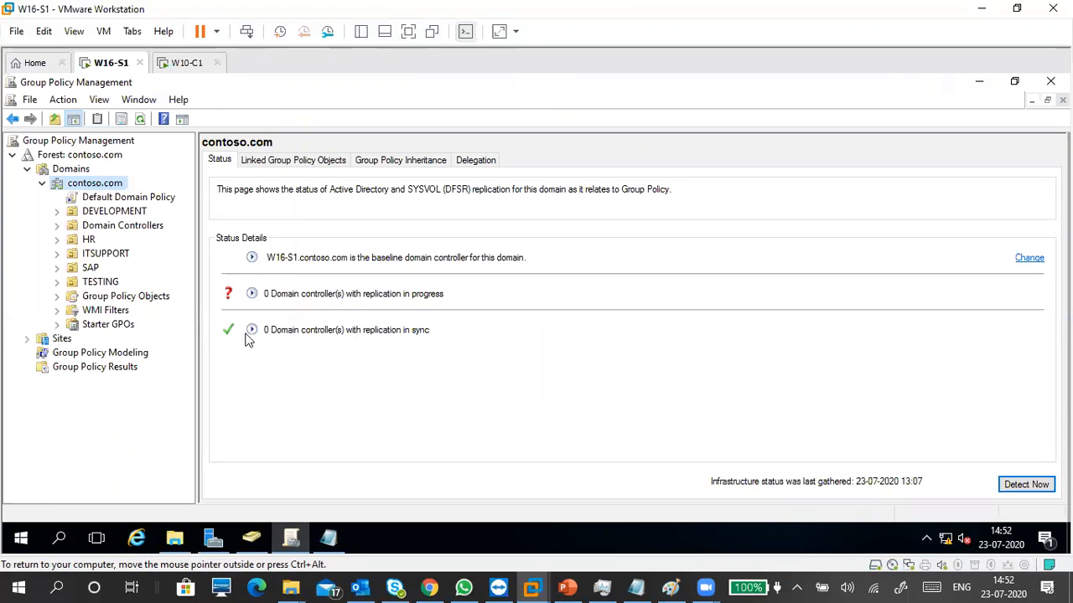
click(140, 120)
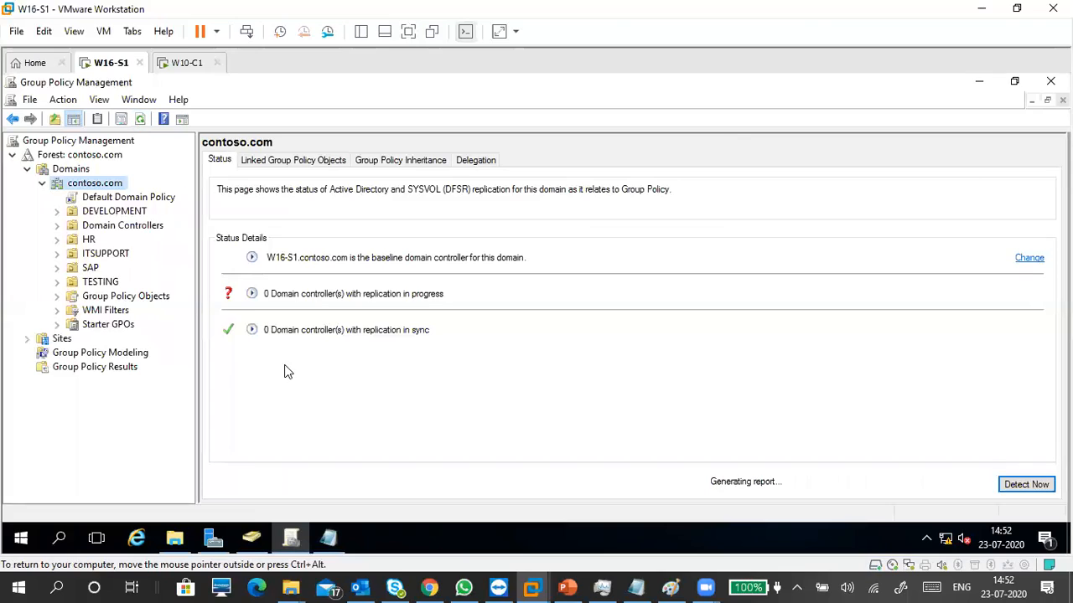
click(111, 300)
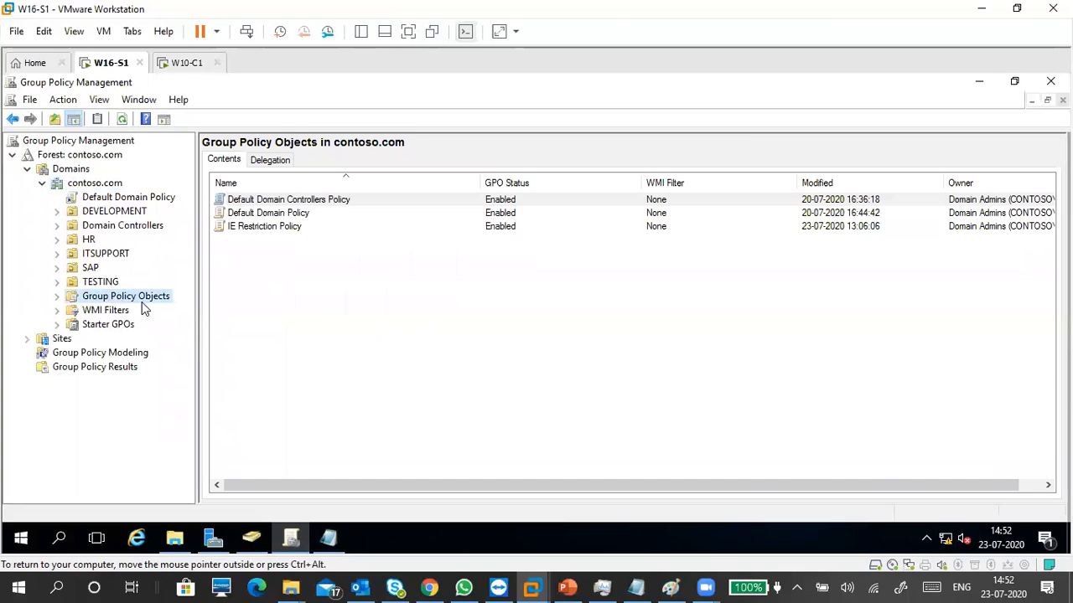
click(58, 299)
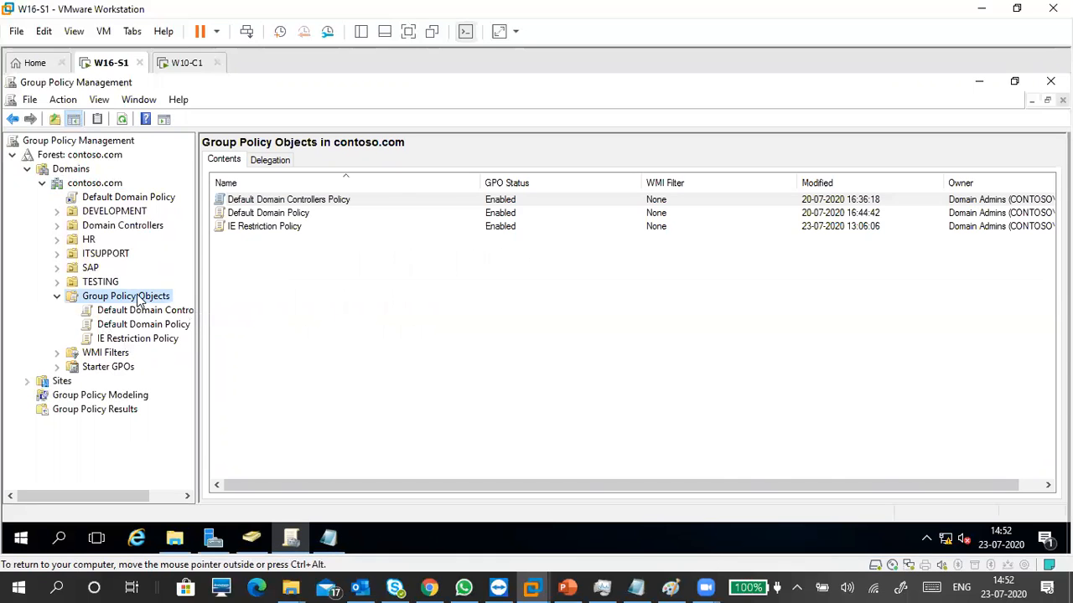
click(670, 587)
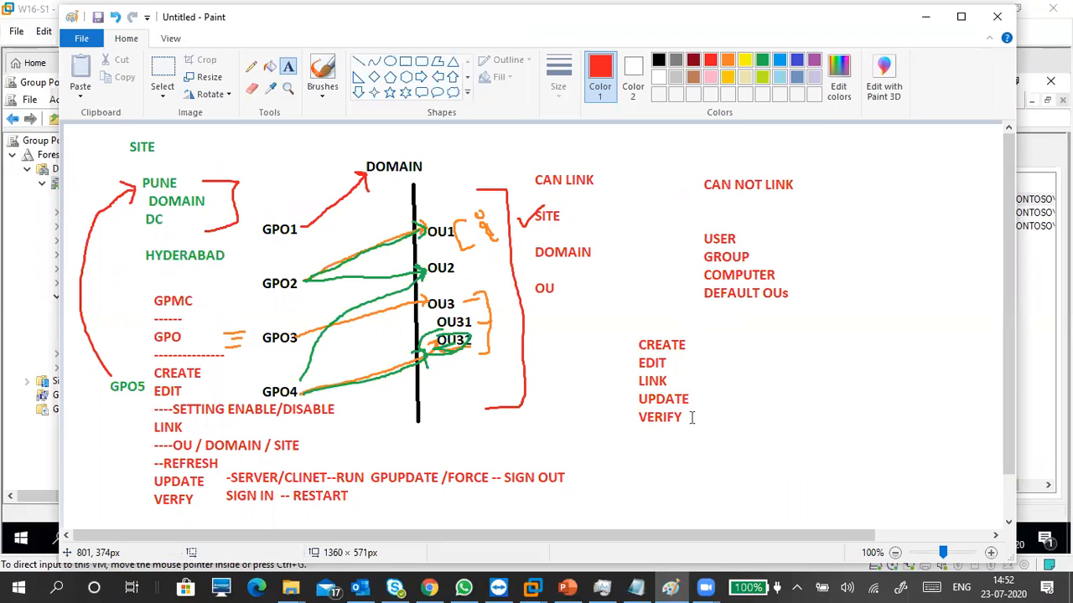
click(927, 20)
Create a new Group Policy Object named Desktop Wallpaper Policy without a source starter GPO.
right_click(132, 296)
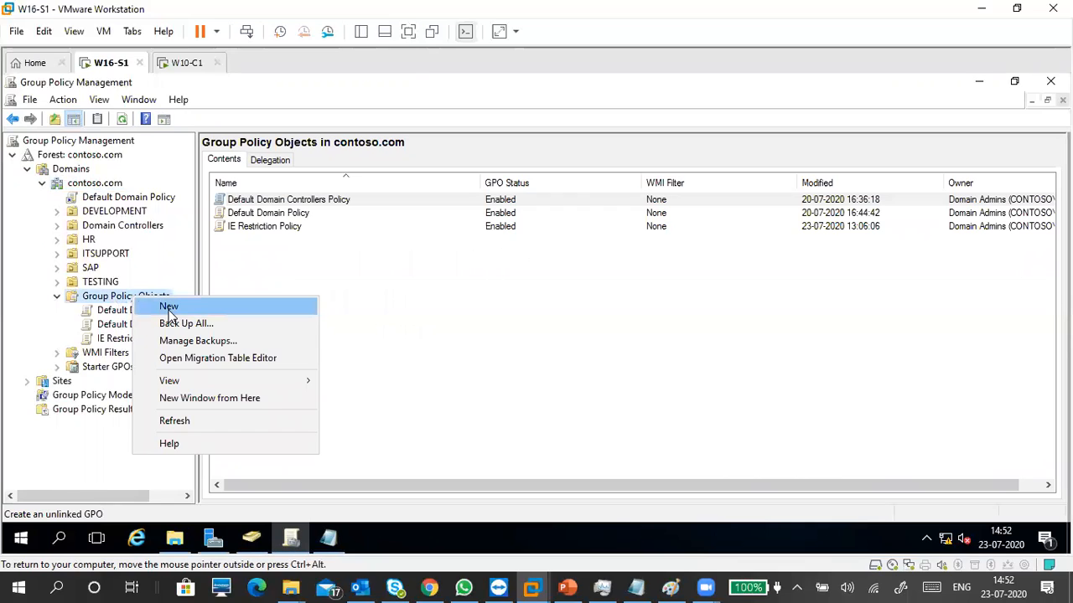
click(189, 307)
drag(490, 240, 523, 236)
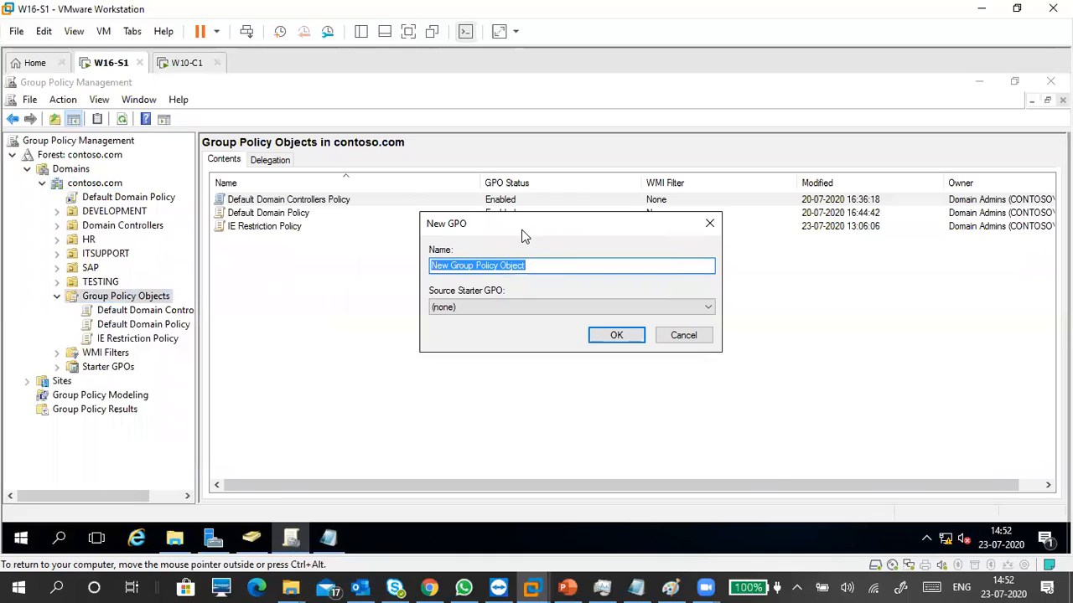
text(De)
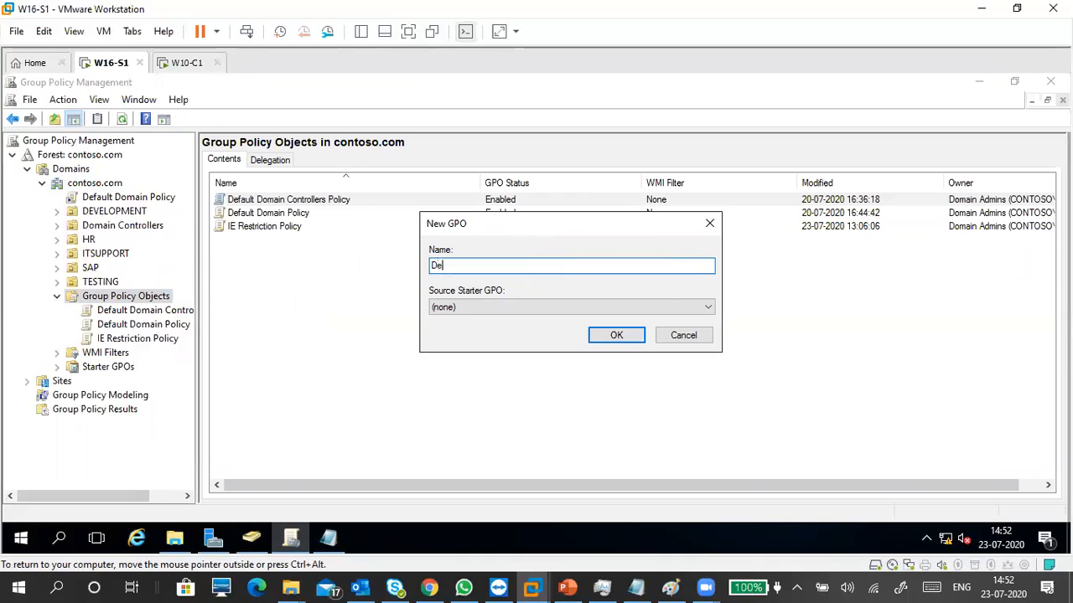
text(sktop Wallpaper Pol)
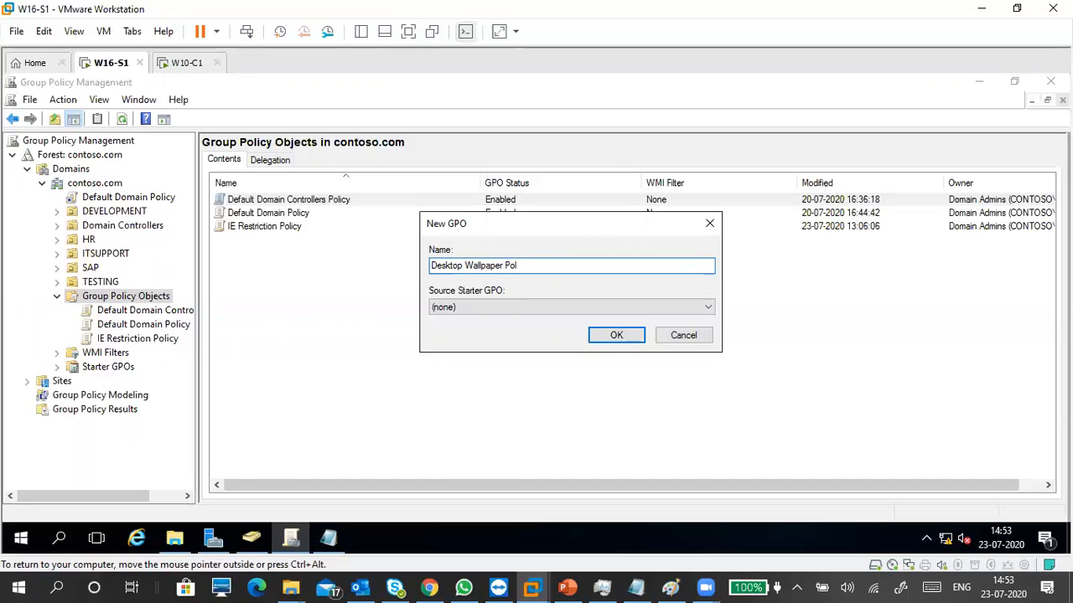
text(icy)
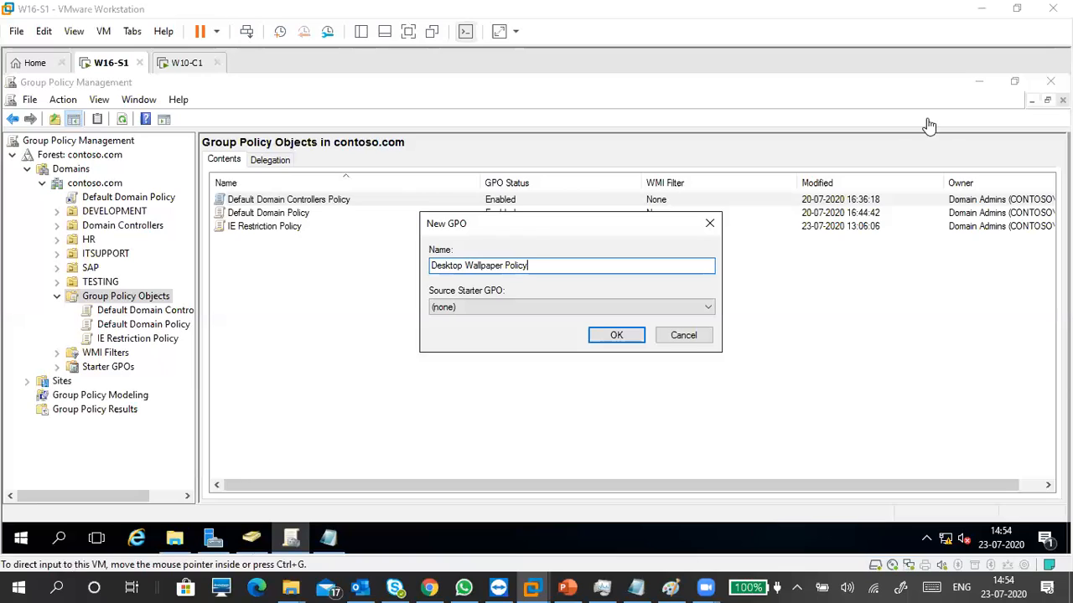
click(564, 223)
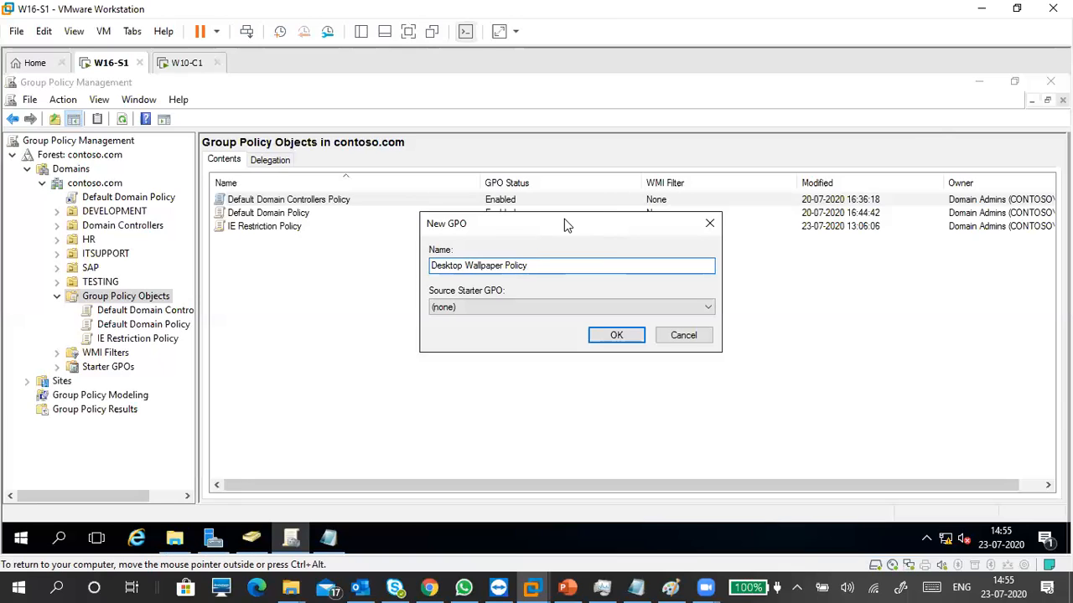
drag(564, 219, 536, 220)
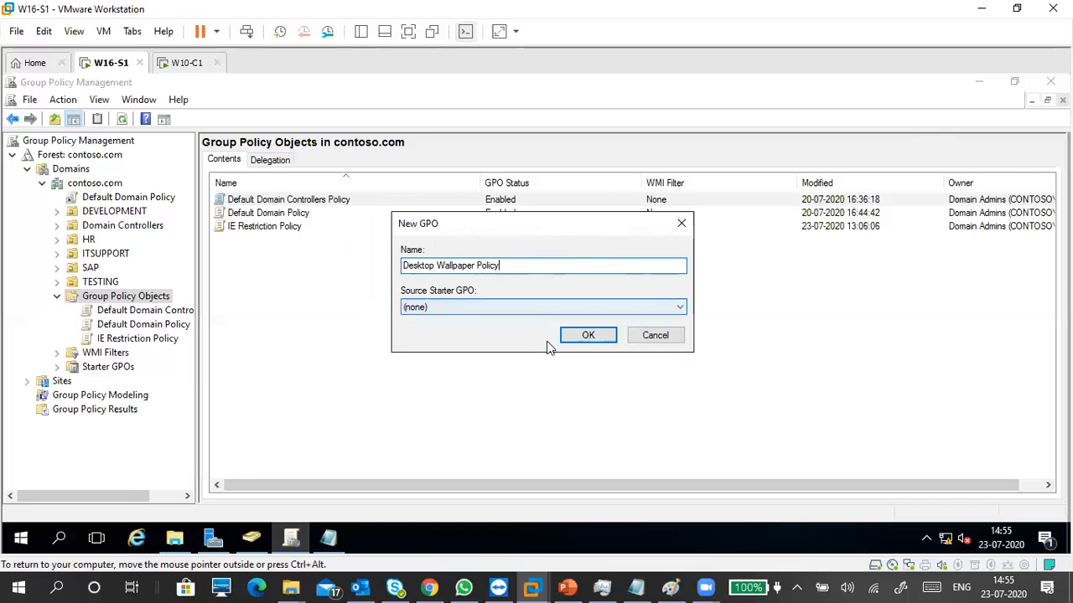
click(586, 335)
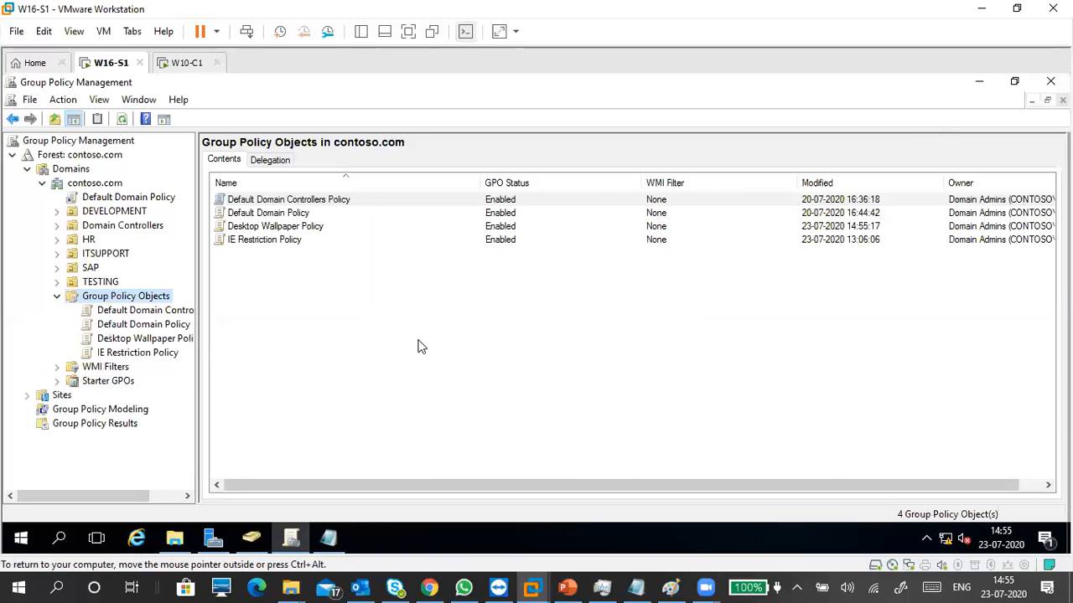
Check the settings report of Desktop Wallpaper Policy and open the policy for editing in a maximized editor window.
click(142, 340)
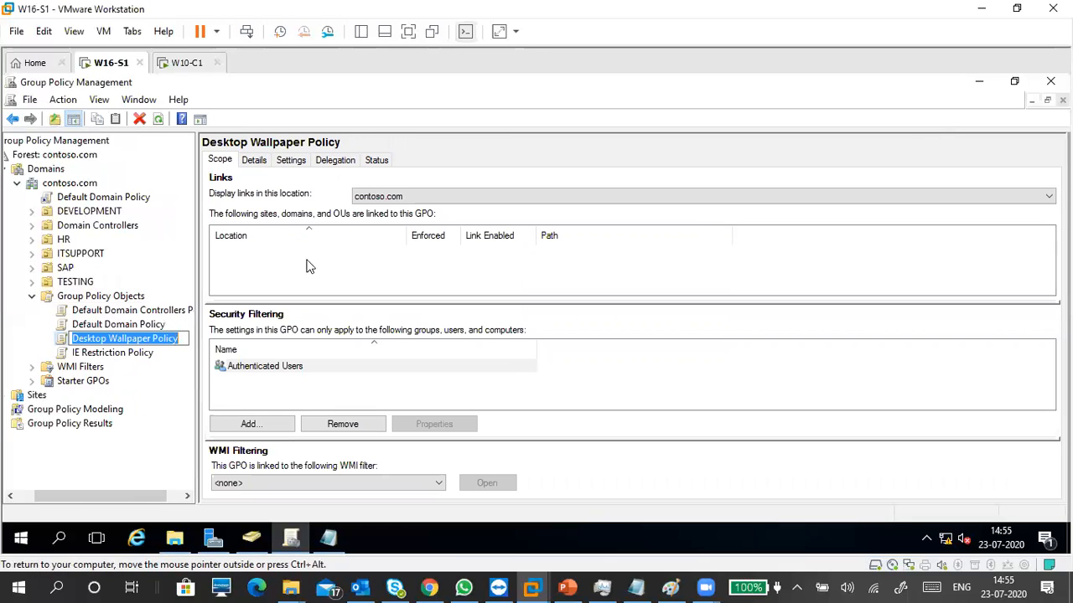
click(291, 161)
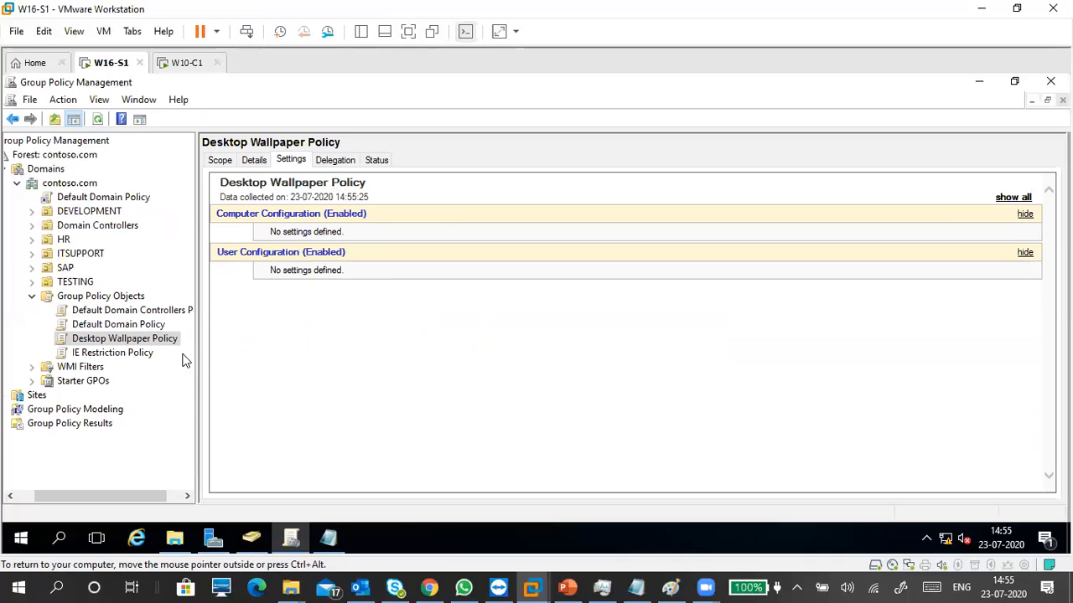
click(146, 342)
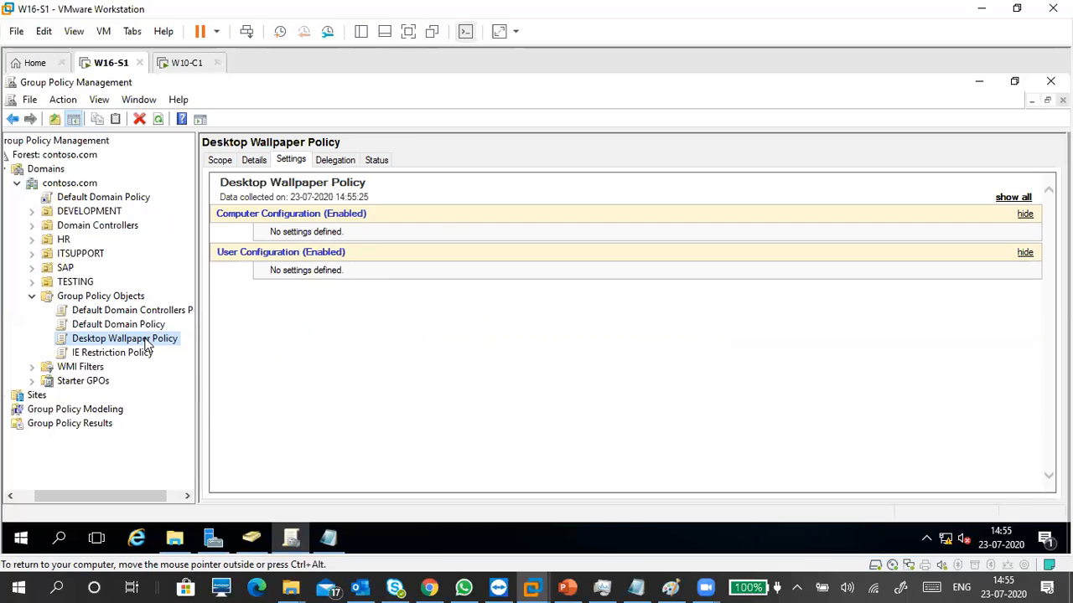
right_click(147, 345)
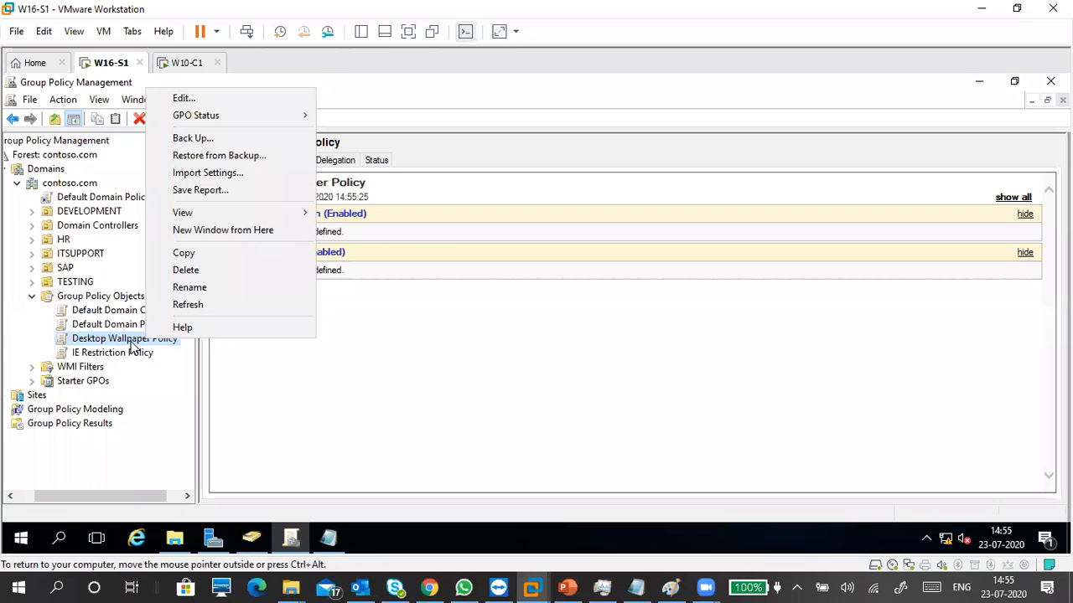
right_click(130, 344)
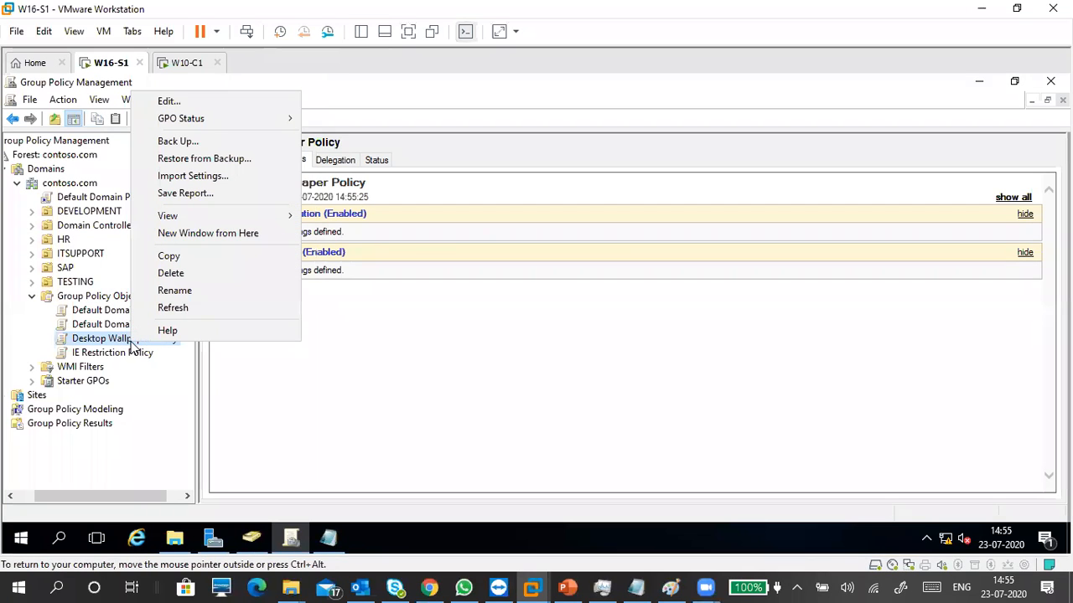
click(168, 101)
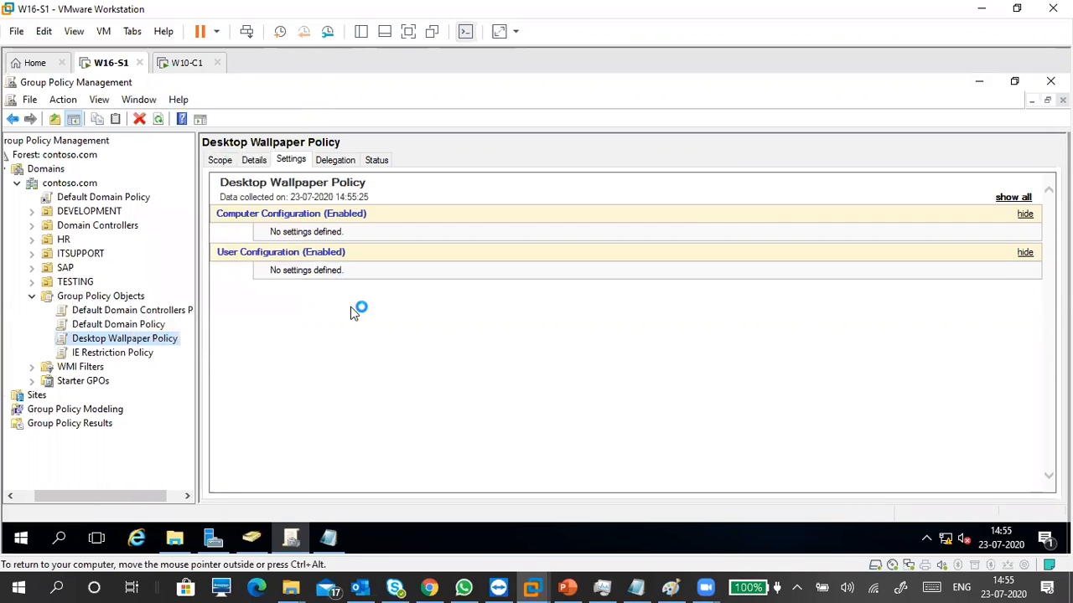
mouse_move(331, 91)
mouse_down()
mouse_move(407, 95)
mouse_move(342, 87)
mouse_up()
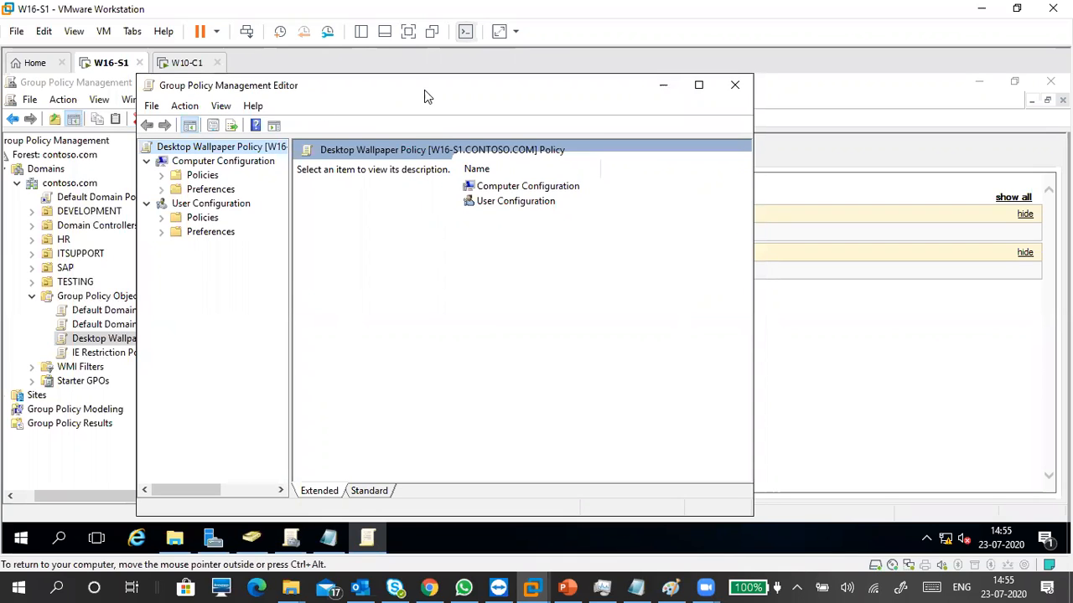
click(697, 86)
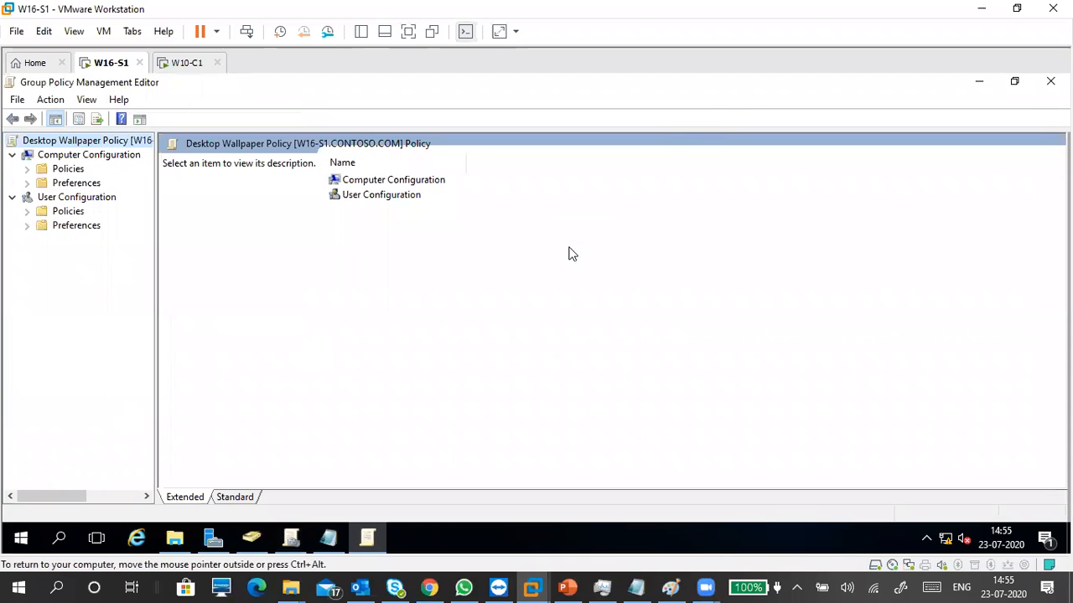
Expand Policies and Administrative Templates under User Configuration in the Desktop Wallpaper Policy.
click(65, 199)
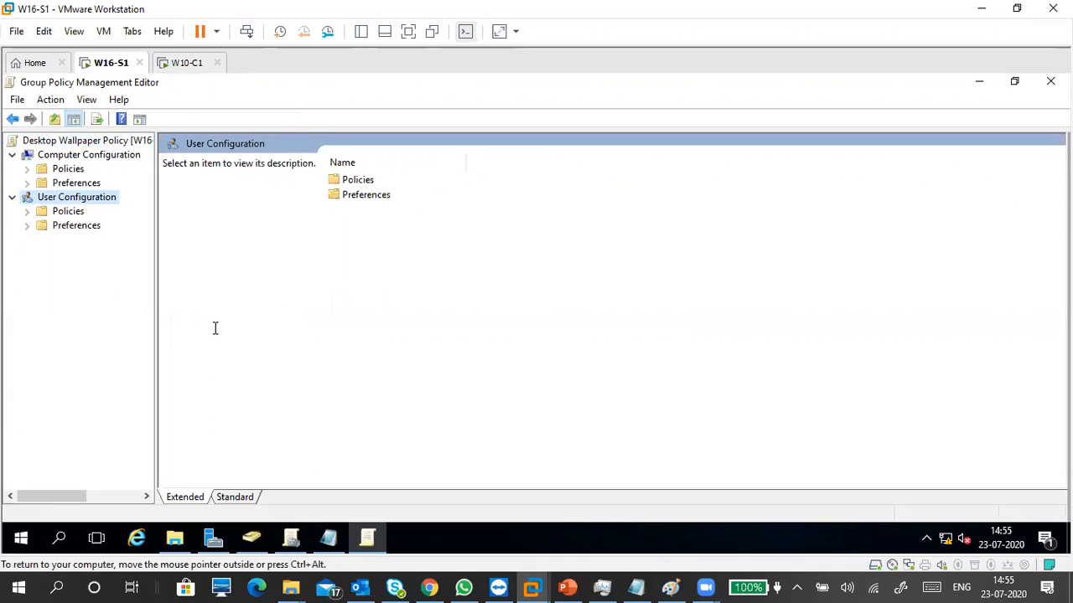
click(70, 214)
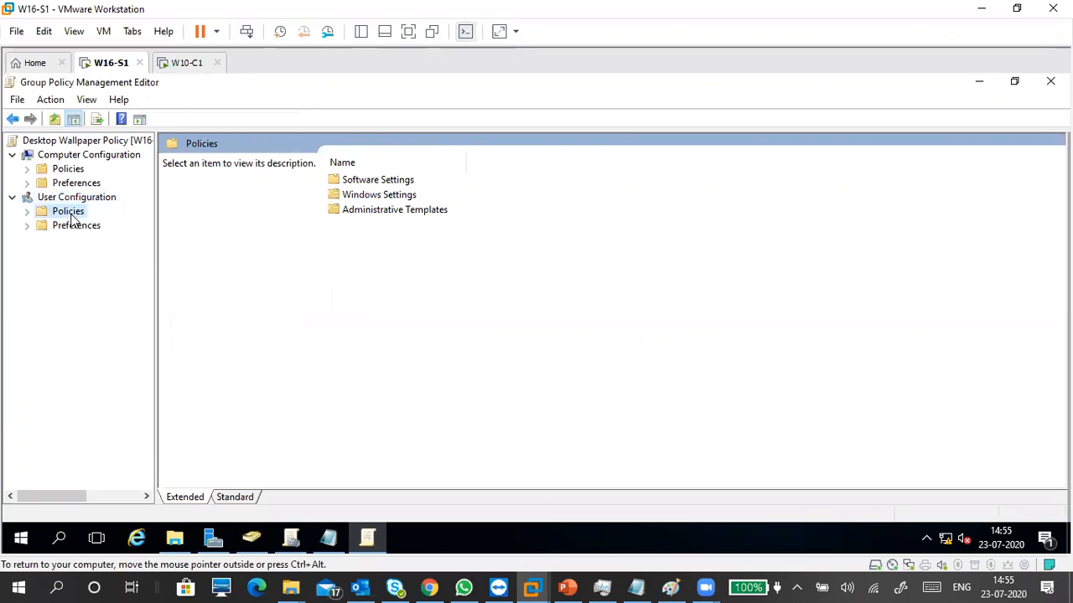
click(27, 212)
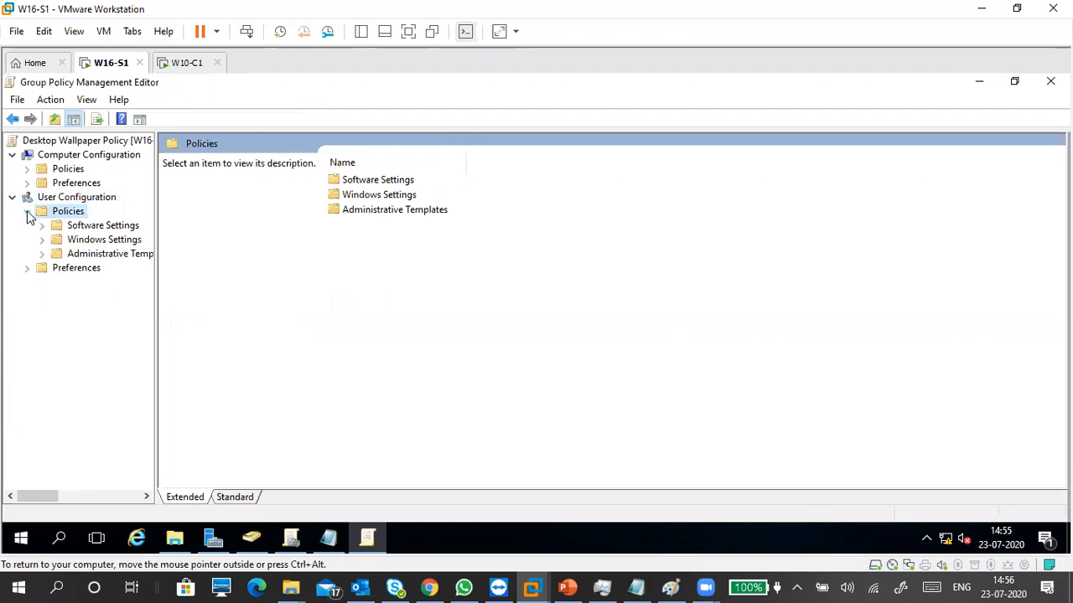
click(87, 256)
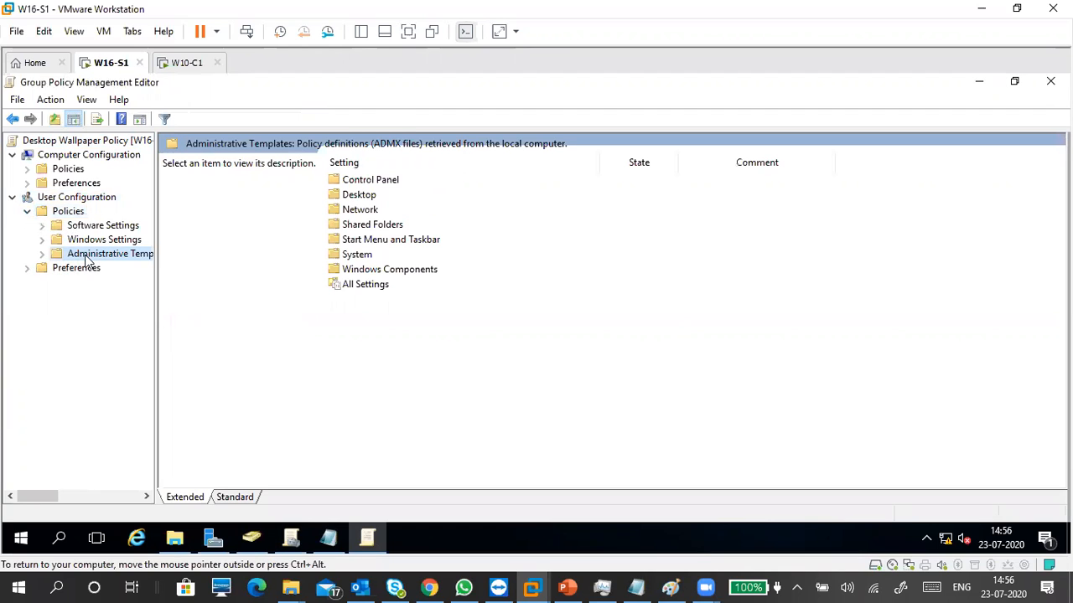
click(43, 254)
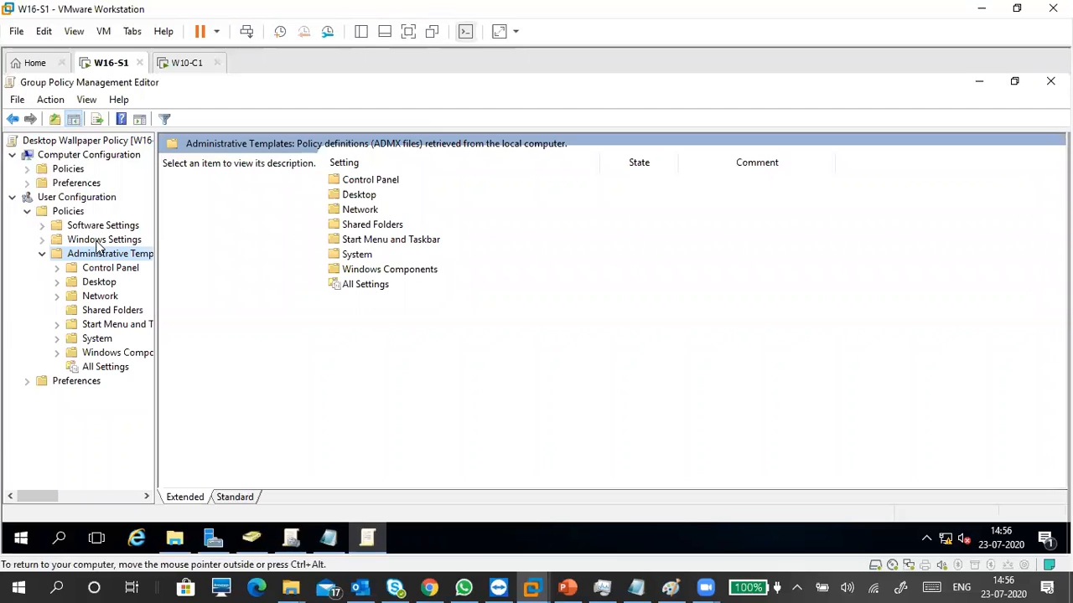
Examine the user policies under Software Settings and Windows Settings, including Folder Redirection, Scripts and Security Settings, and collapse Windows Settings.
click(42, 226)
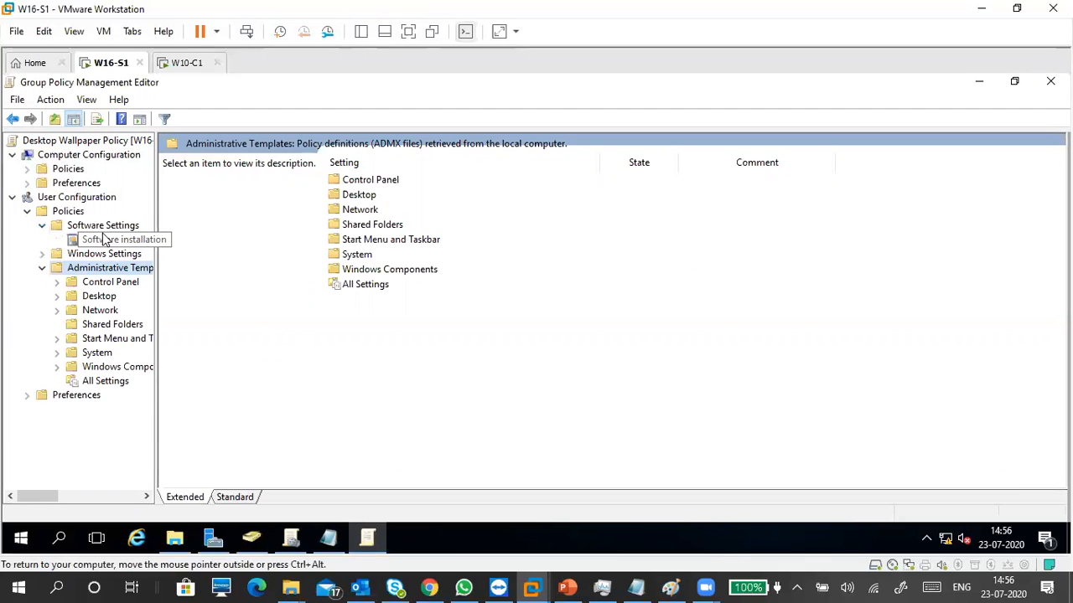
click(42, 254)
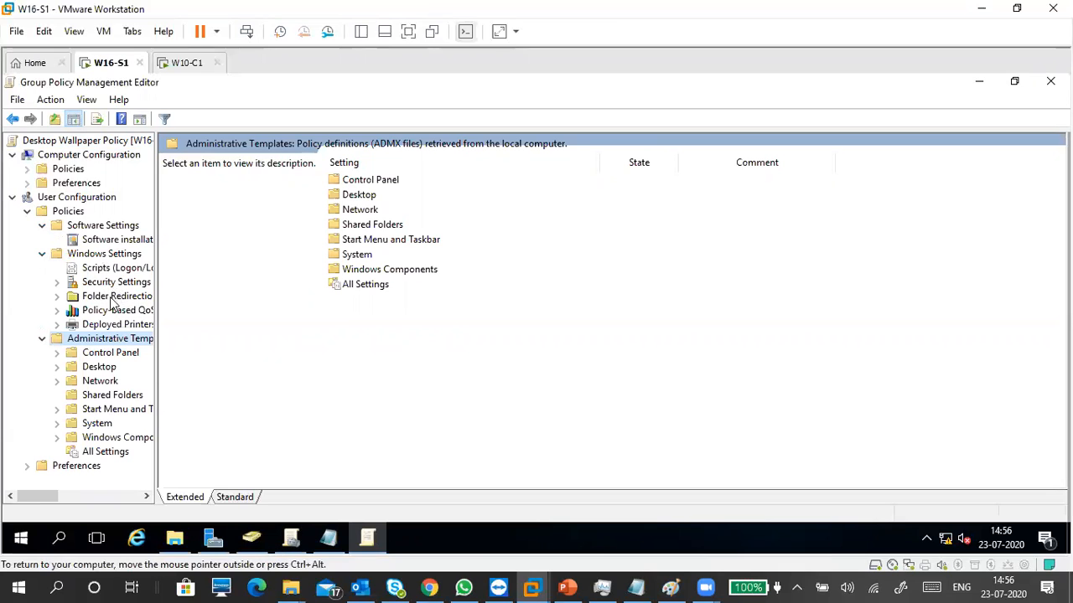
click(57, 298)
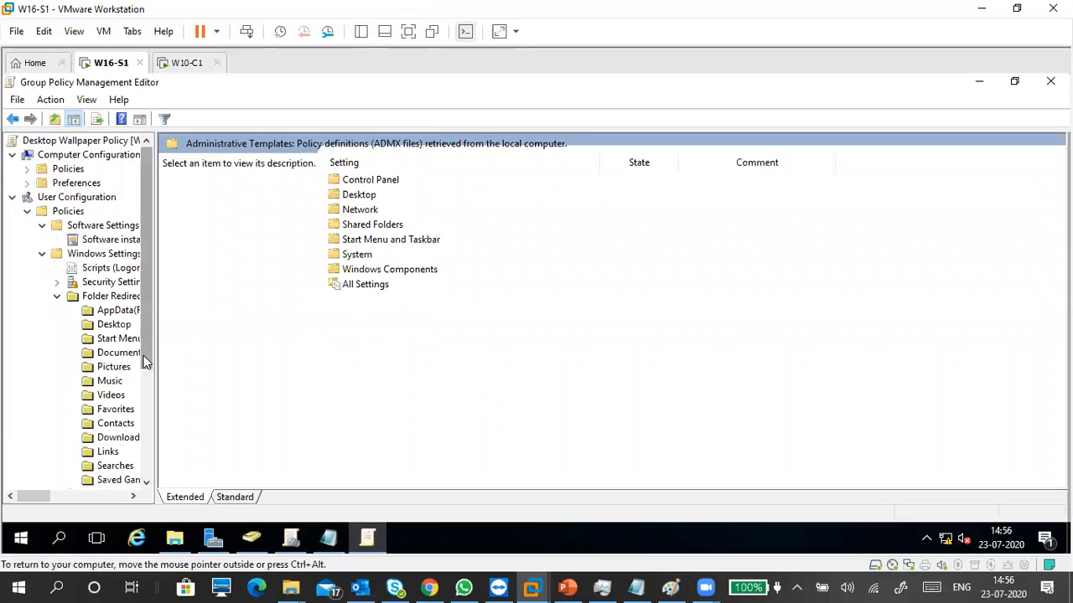
drag(150, 352, 278, 352)
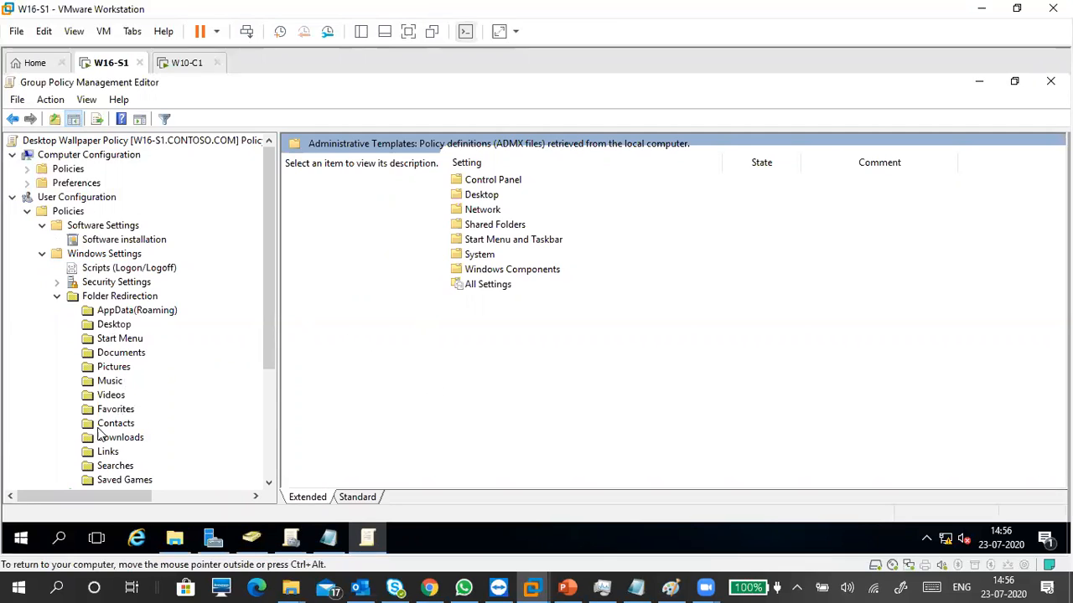
click(57, 297)
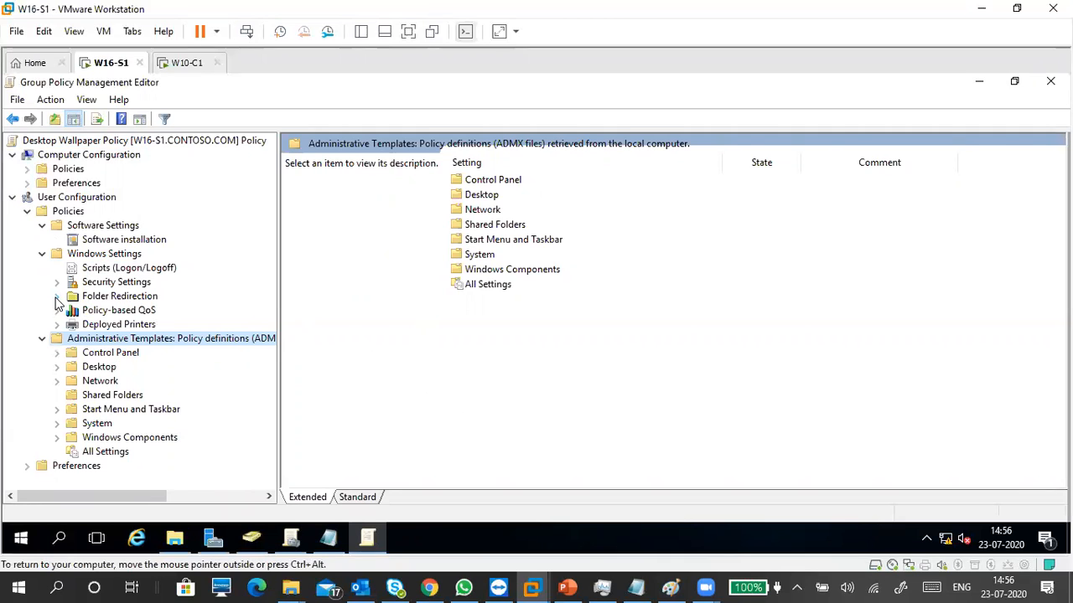
click(114, 268)
click(123, 284)
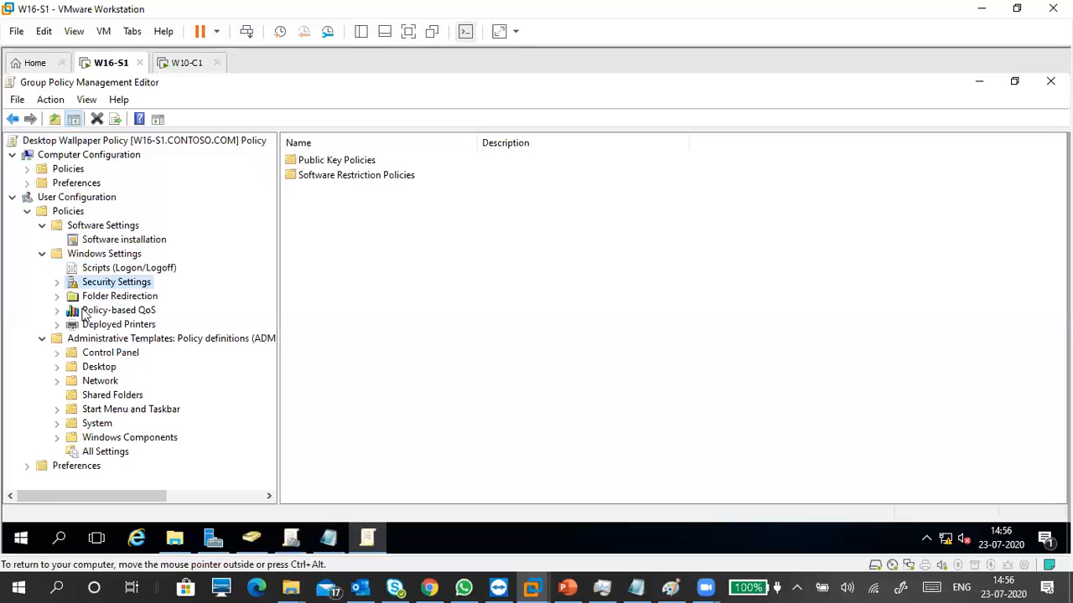
double_click(47, 252)
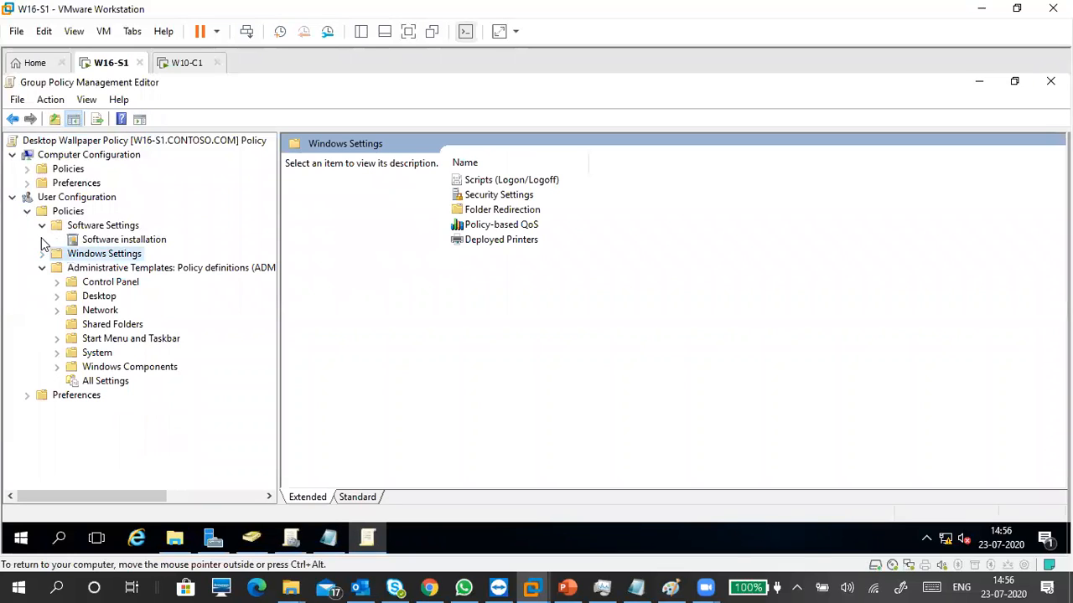
Examine the redirectable folders under Folder Redirection in the user Windows Settings, with Software Settings collapsed.
click(42, 226)
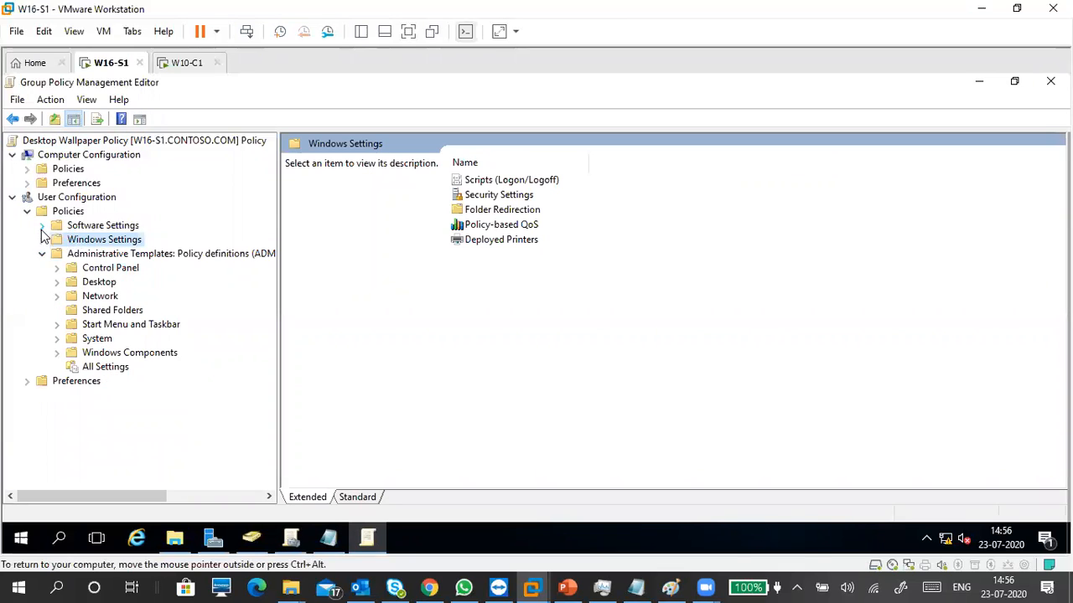
click(42, 254)
click(42, 255)
double_click(85, 241)
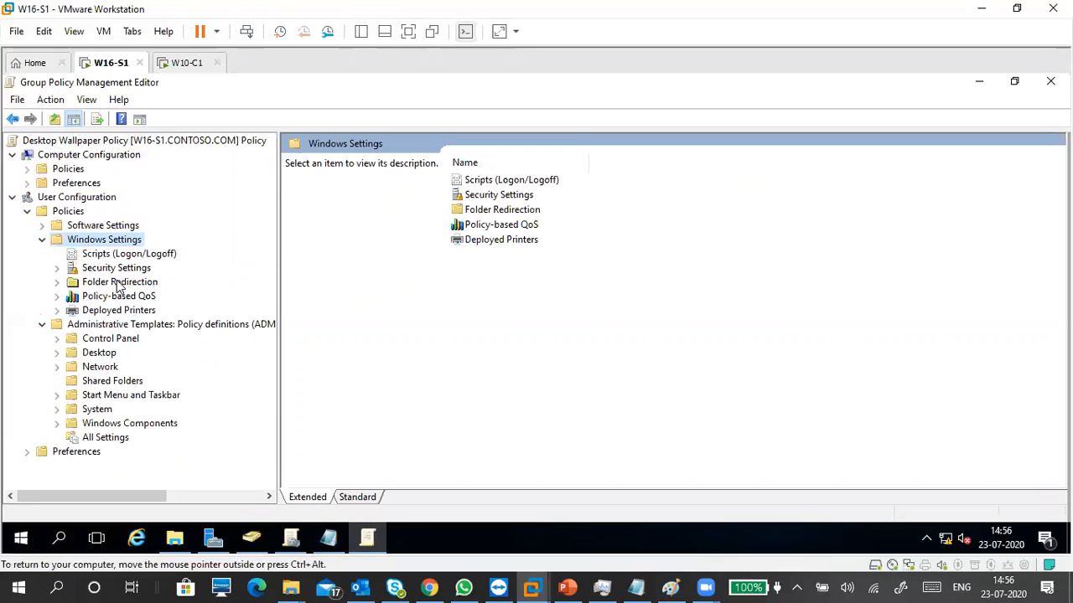
double_click(118, 284)
click(126, 310)
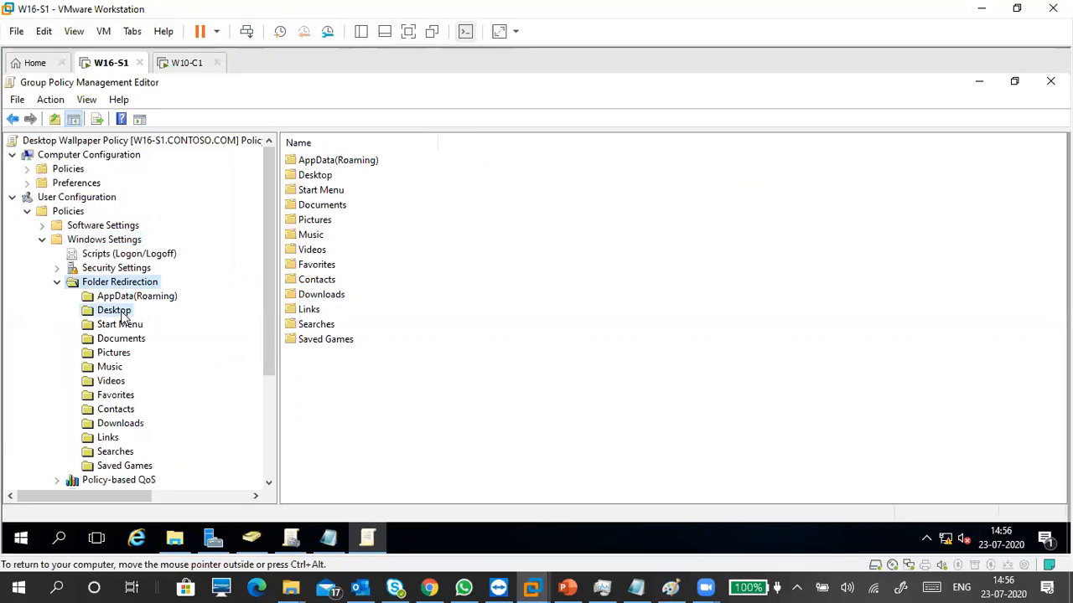
click(134, 326)
click(124, 340)
click(110, 367)
click(57, 282)
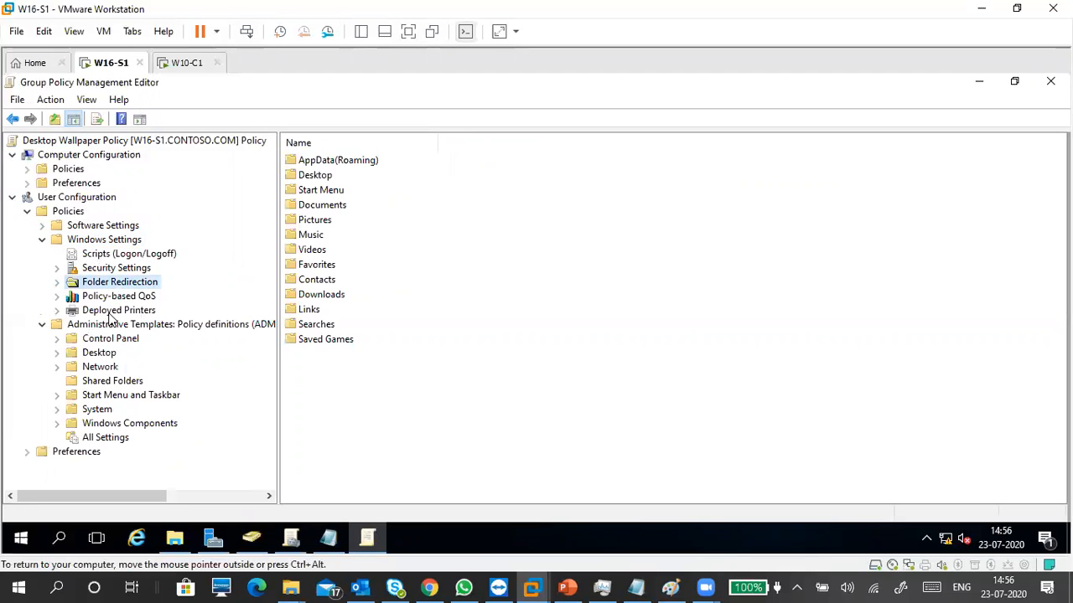
Examine Policy-based QoS, the Deployed Printers options and the available actions for the Documents folder under Folder Redirection.
click(111, 313)
click(139, 297)
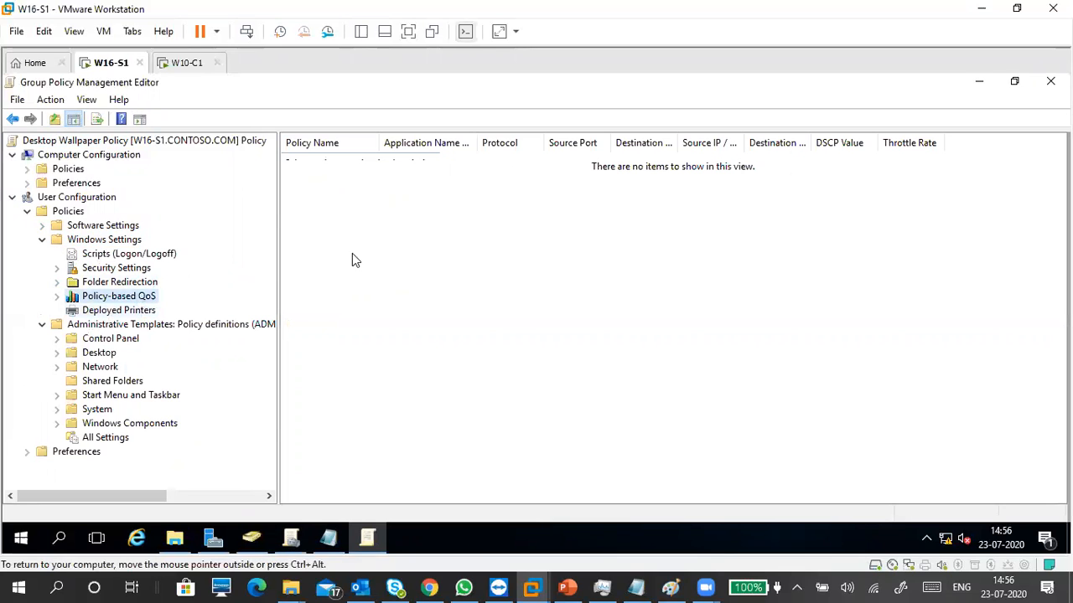
click(130, 311)
right_click(131, 313)
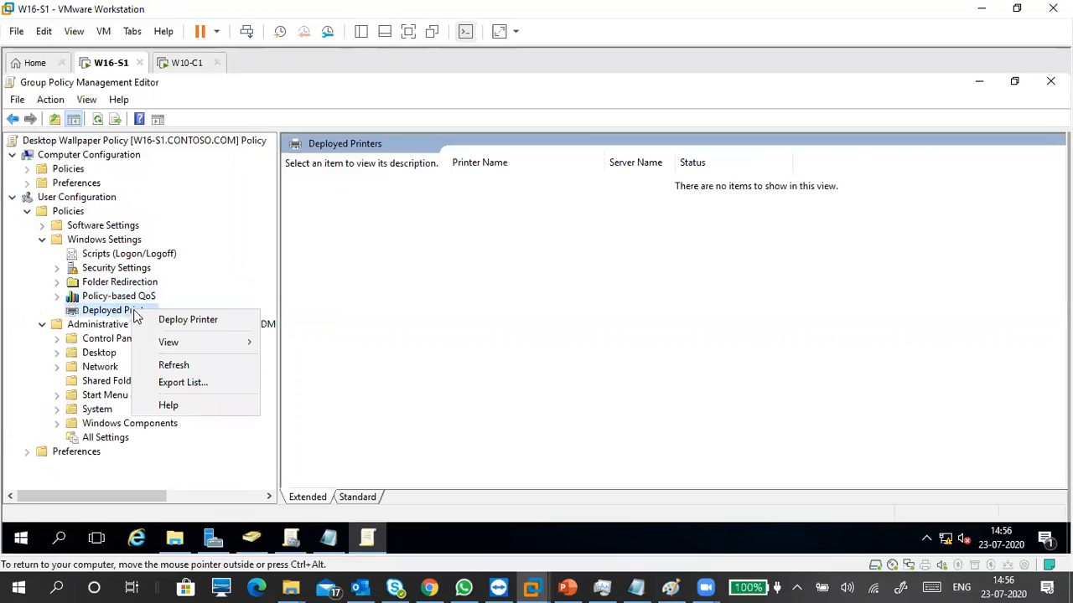
click(143, 289)
right_click(141, 287)
click(325, 207)
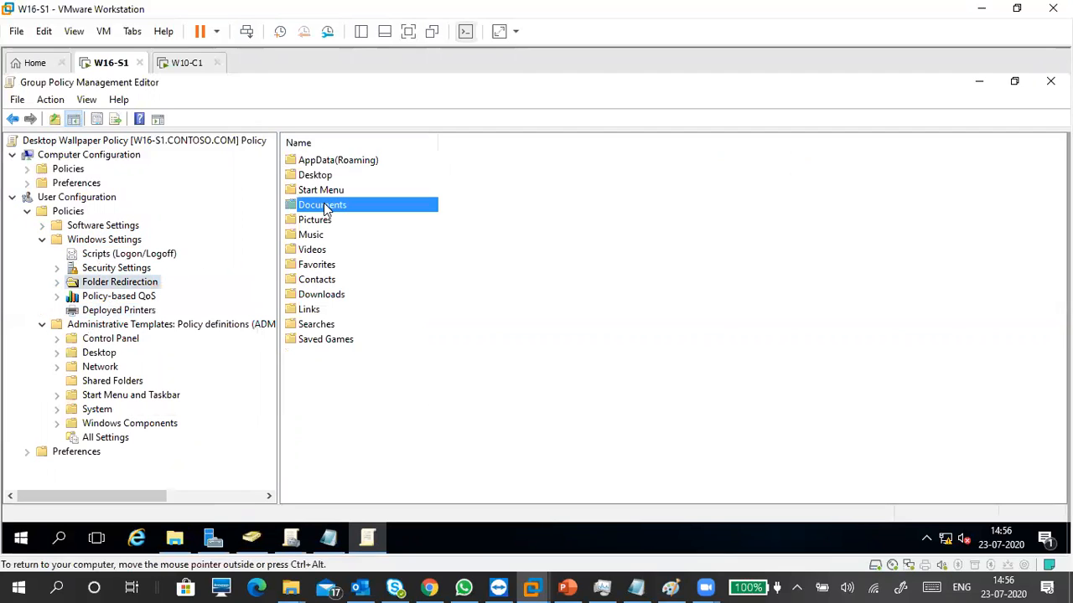
right_click(327, 207)
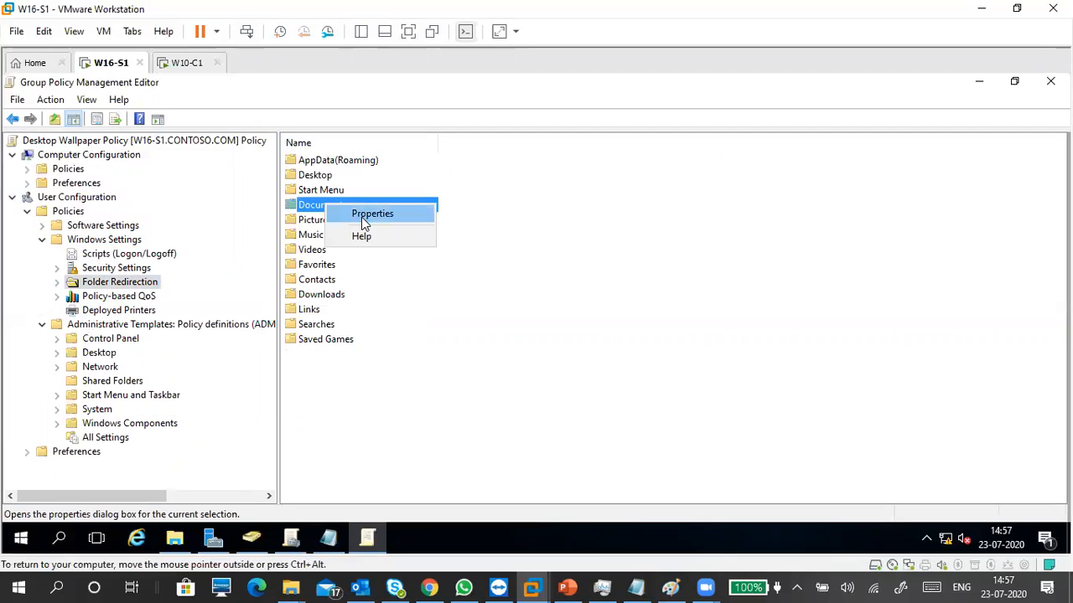
Check the Logon script properties under Scripts (Logon/Logoff), cancel without changes and collapse Windows Settings.
click(130, 257)
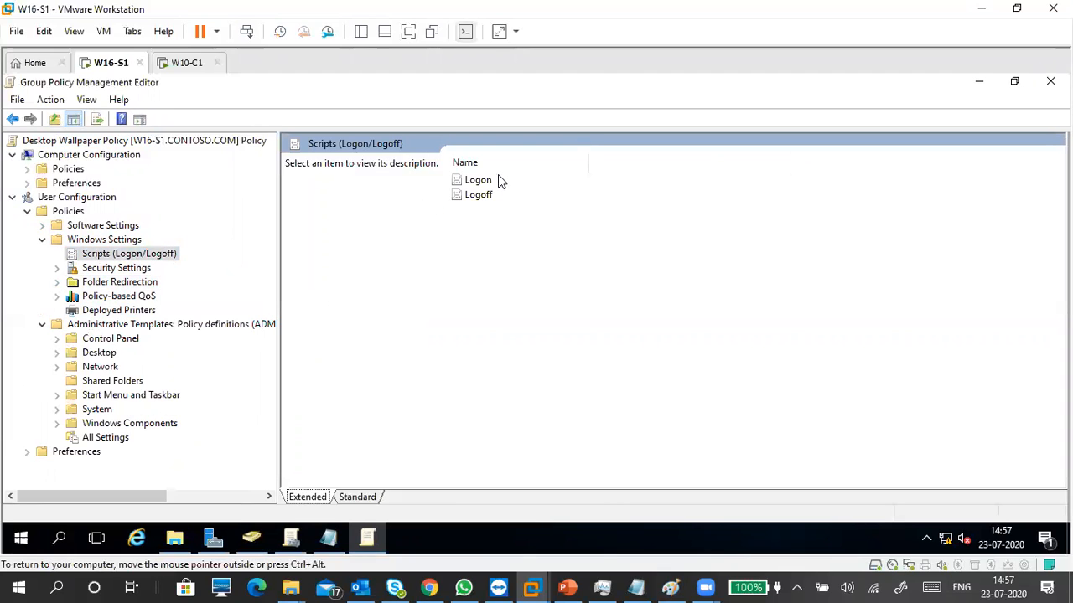
double_click(479, 181)
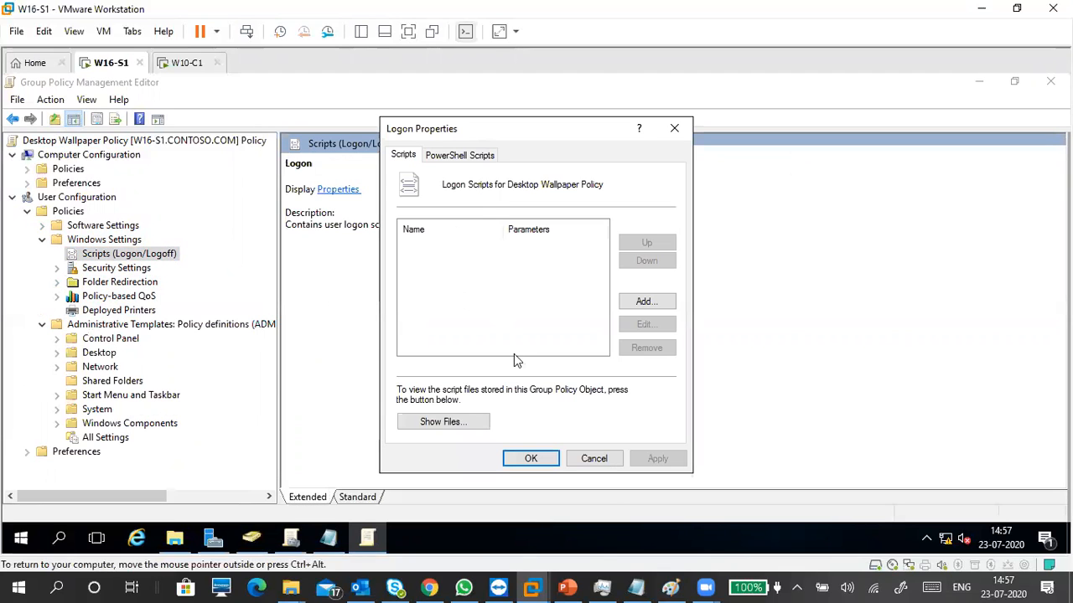
click(594, 460)
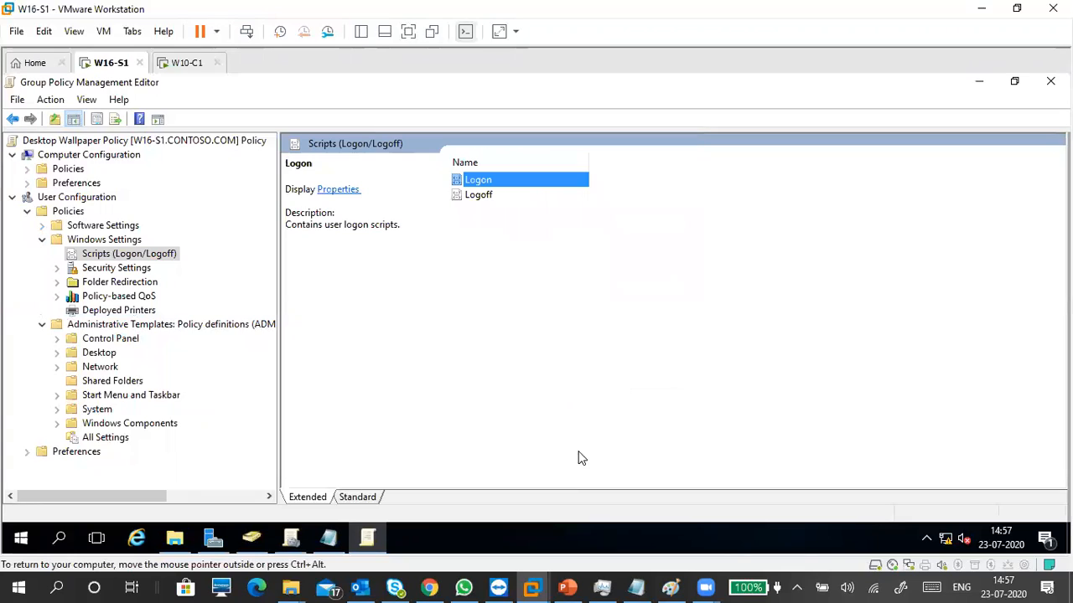
click(42, 240)
Check the options for adding a package in Software installation under the user Software Settings, and collapse Software Settings.
click(42, 225)
click(107, 242)
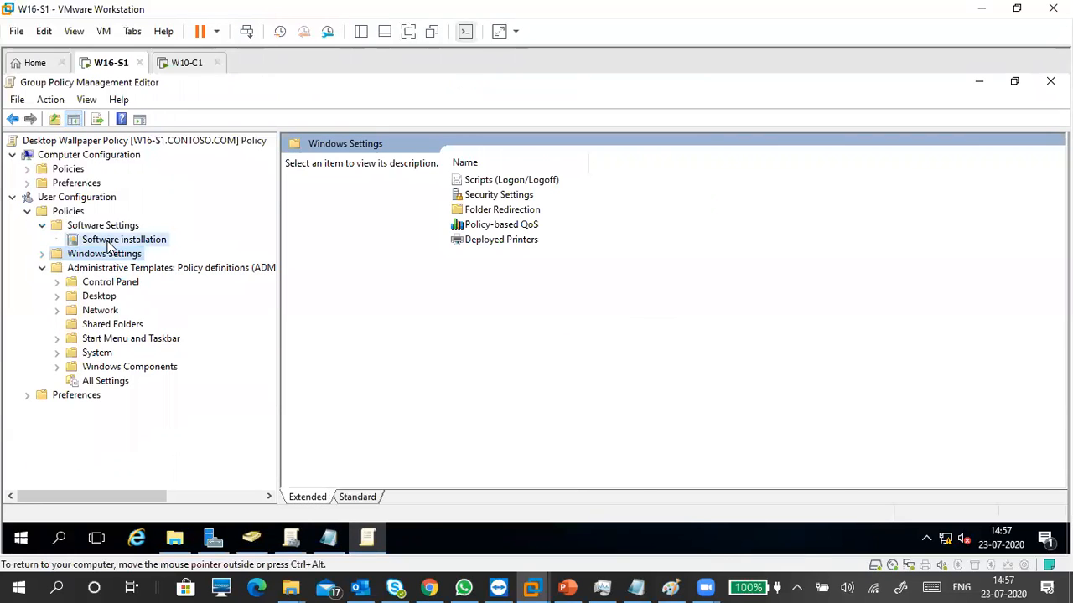
right_click(118, 245)
mouse_move(152, 253)
click(349, 324)
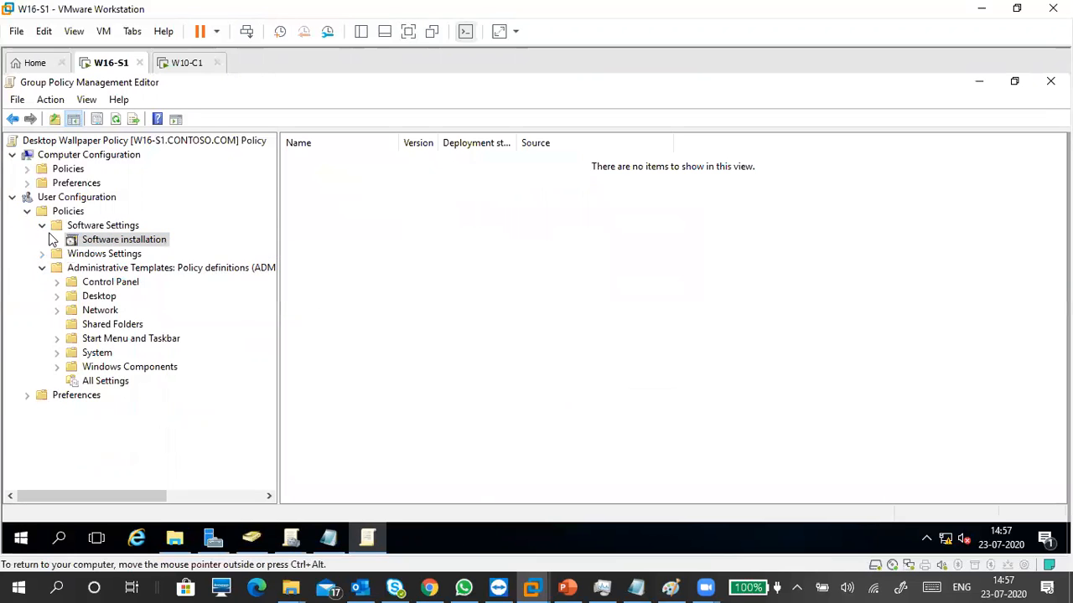
click(42, 225)
Review the Computer Configuration and User Configuration nodes, and expand Administrative Templates under the user Policies.
click(89, 159)
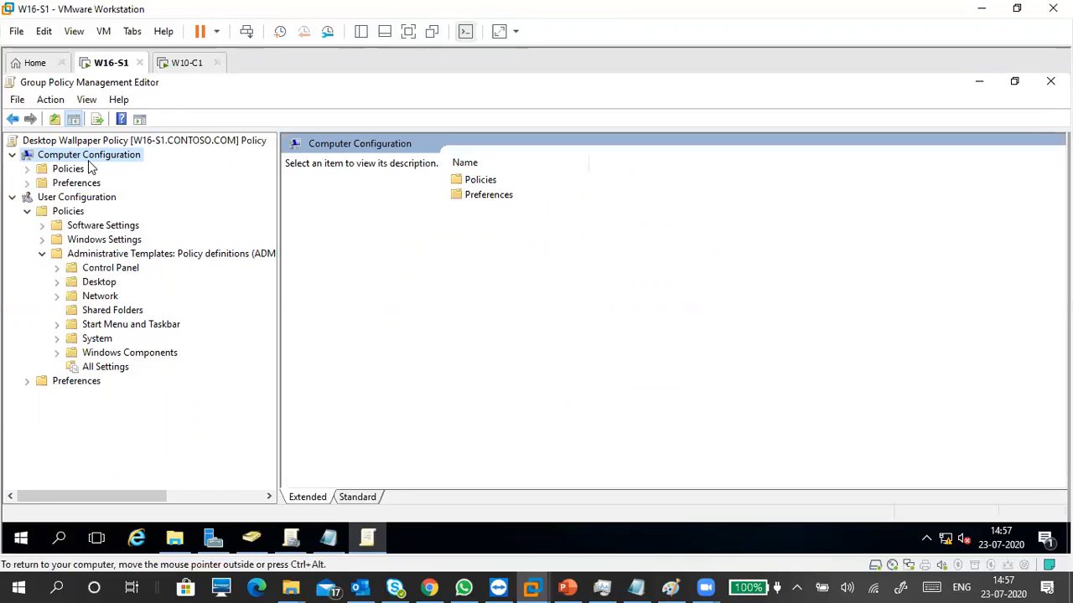
click(84, 201)
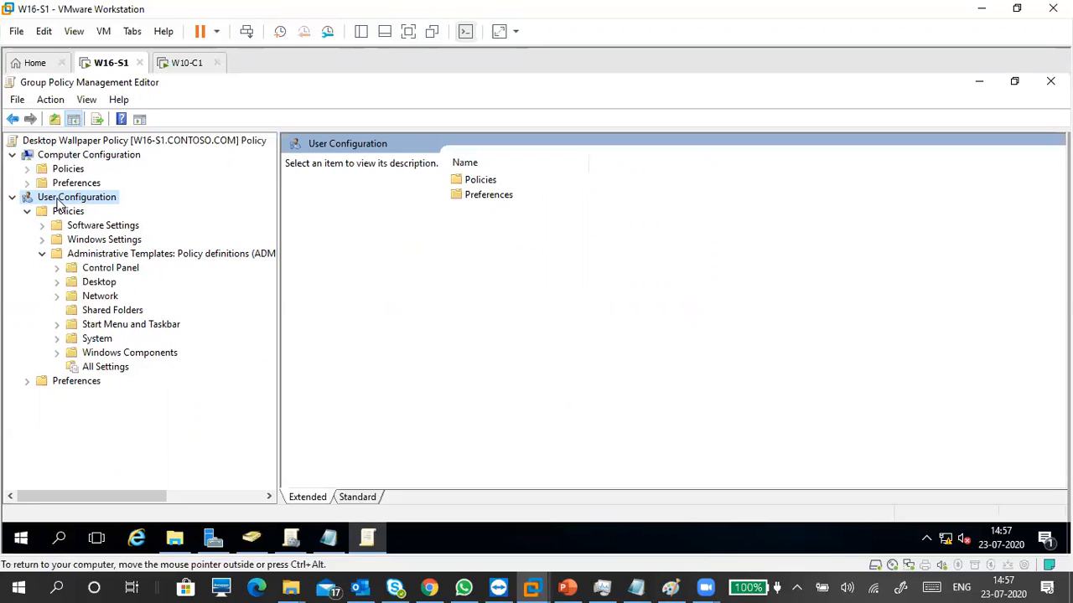
click(27, 212)
click(28, 213)
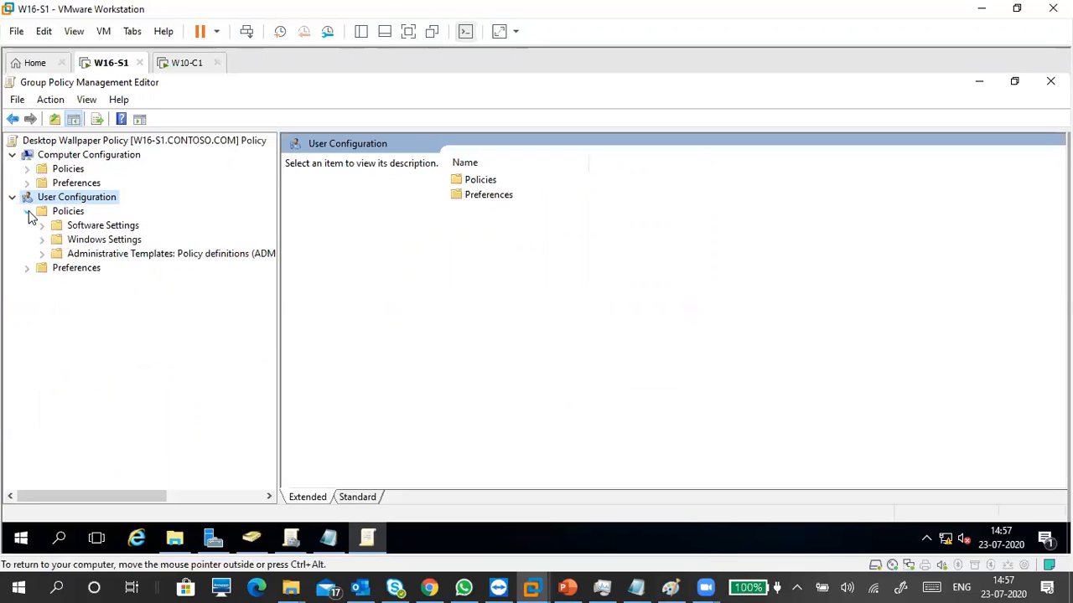
click(84, 254)
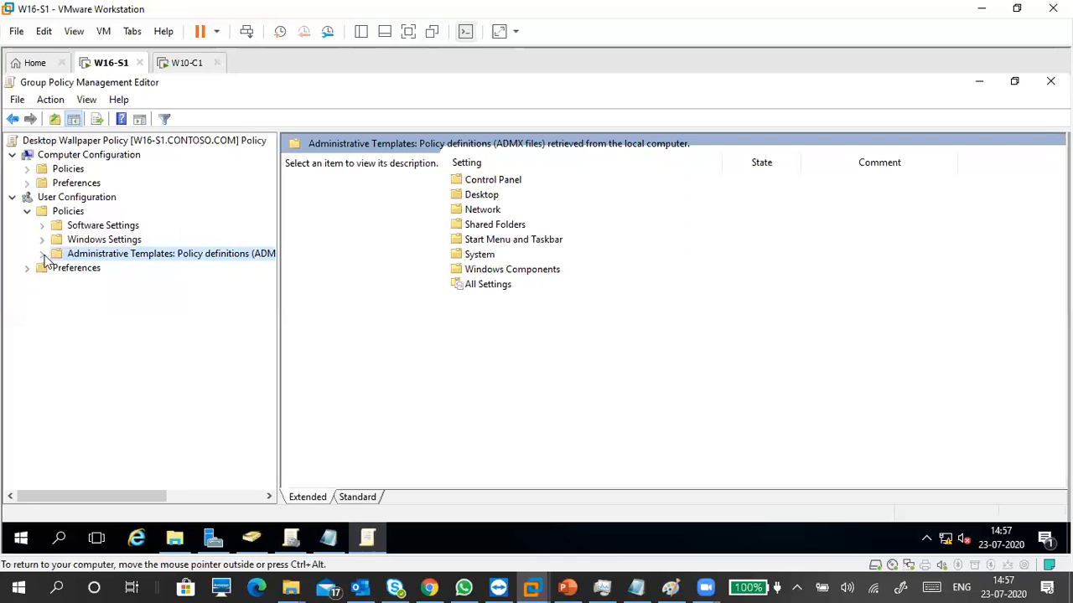
click(42, 254)
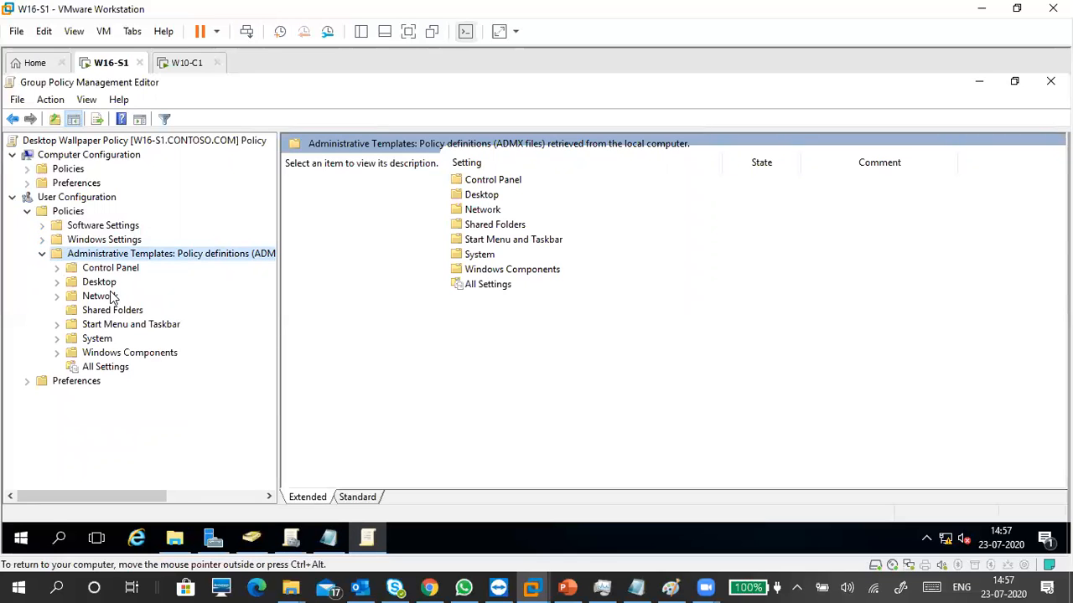
Read the descriptions of the Desktop settings for removing the Computer icon, the Desktop Cleanup Wizard and the Recycle Bin icon.
click(99, 282)
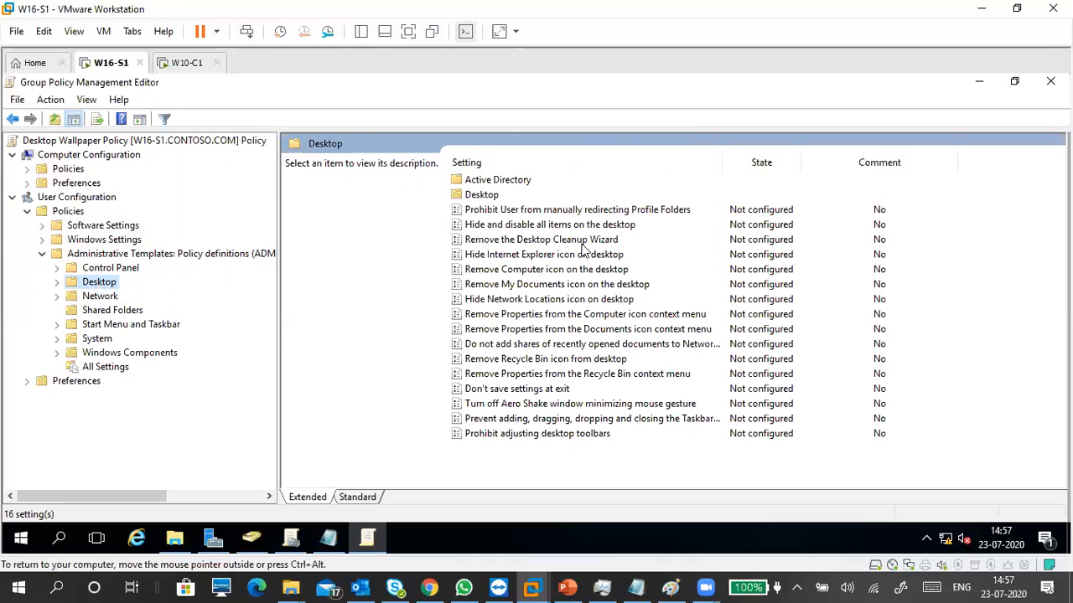
click(537, 270)
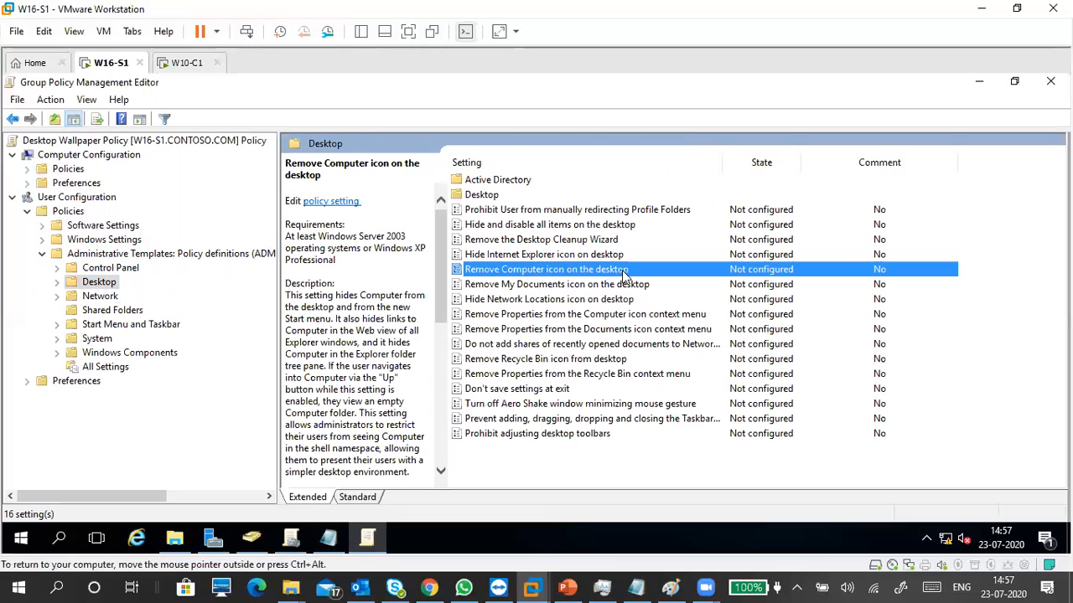
click(507, 241)
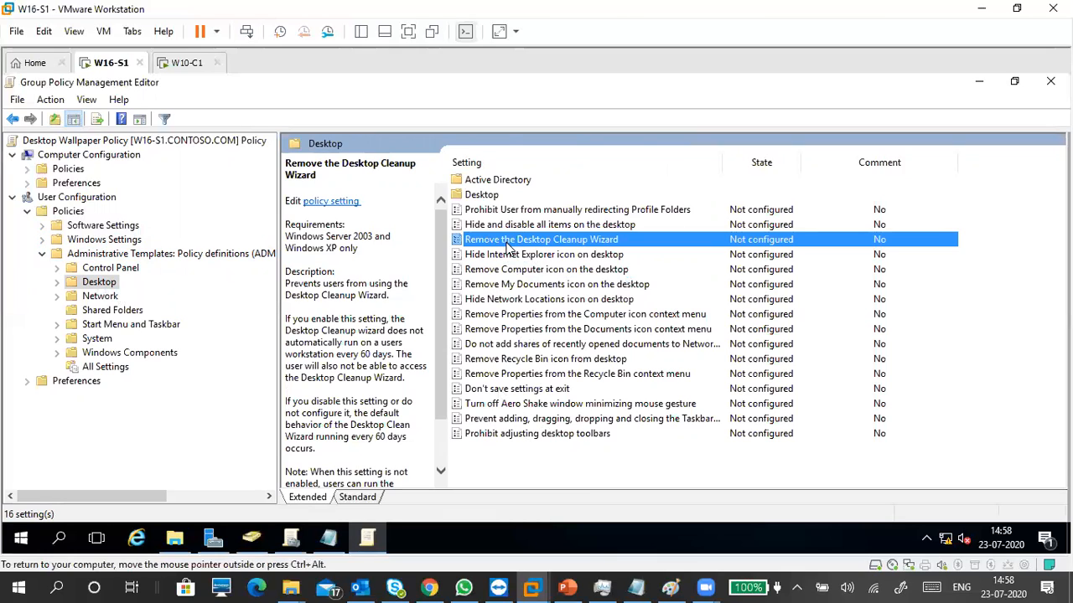
click(553, 361)
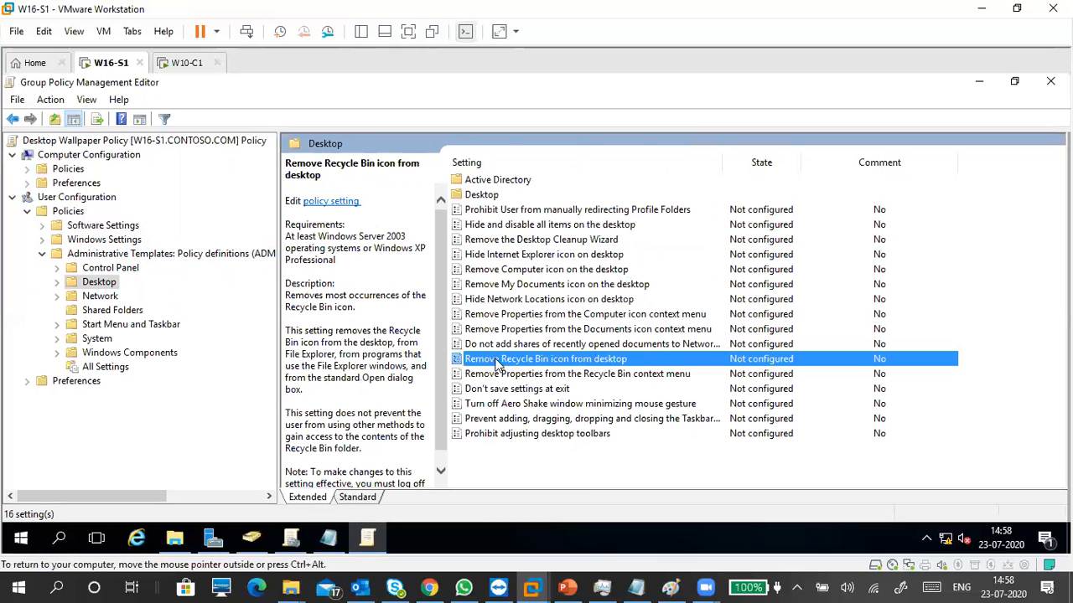
Open the Desktop subfolder inside the Desktop administrative templates and read the description of the Desktop Wallpaper setting.
click(492, 194)
double_click(492, 194)
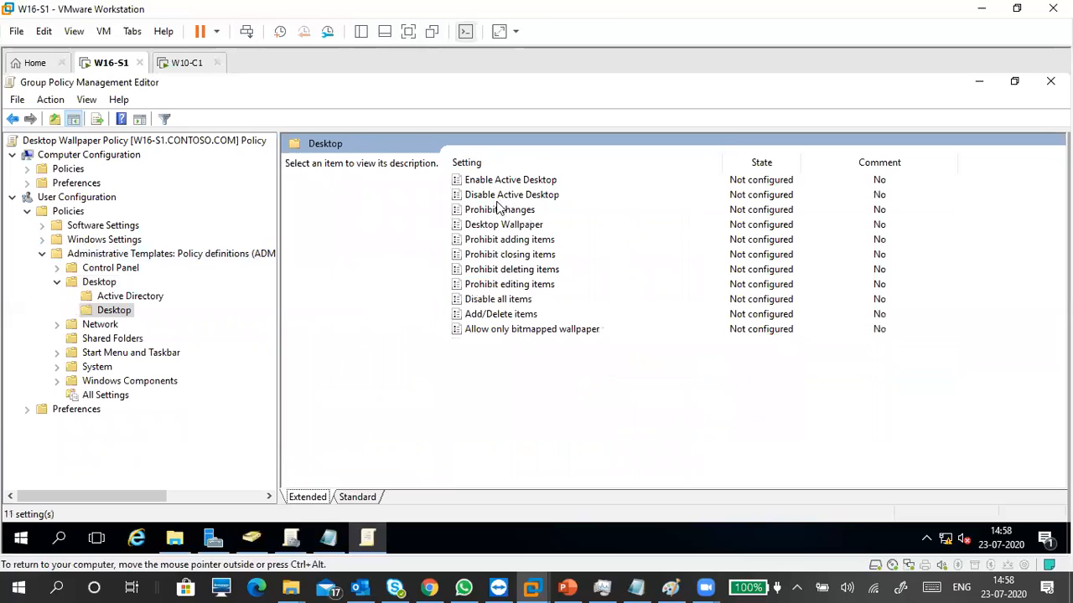
click(494, 227)
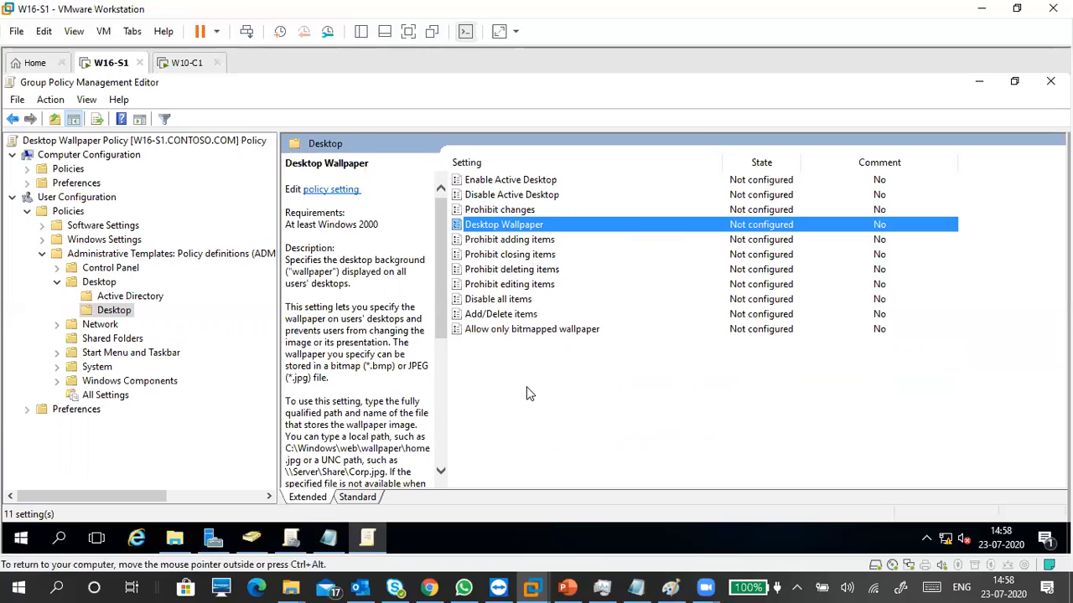
Examine the Network, Shared Folders and Start Menu and Taskbar templates, and collapse the Network and Desktop folders.
click(103, 325)
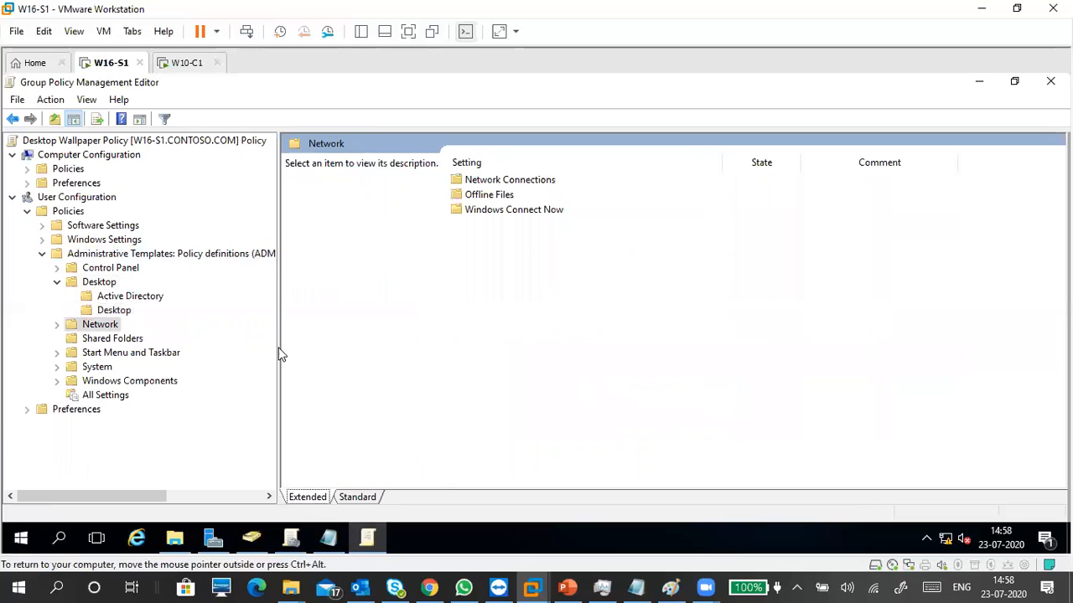
double_click(484, 181)
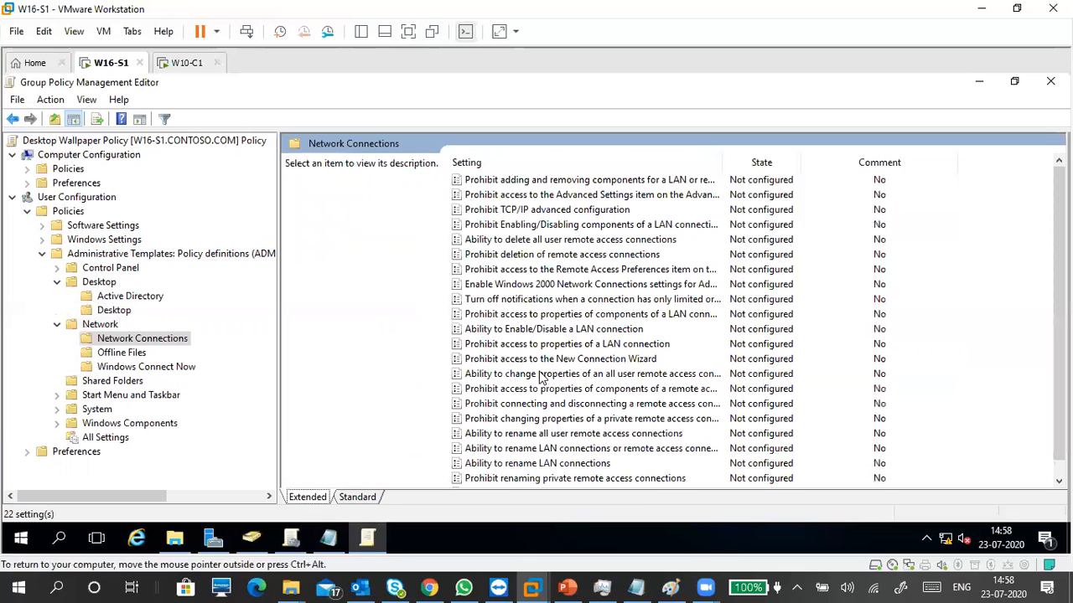
click(126, 352)
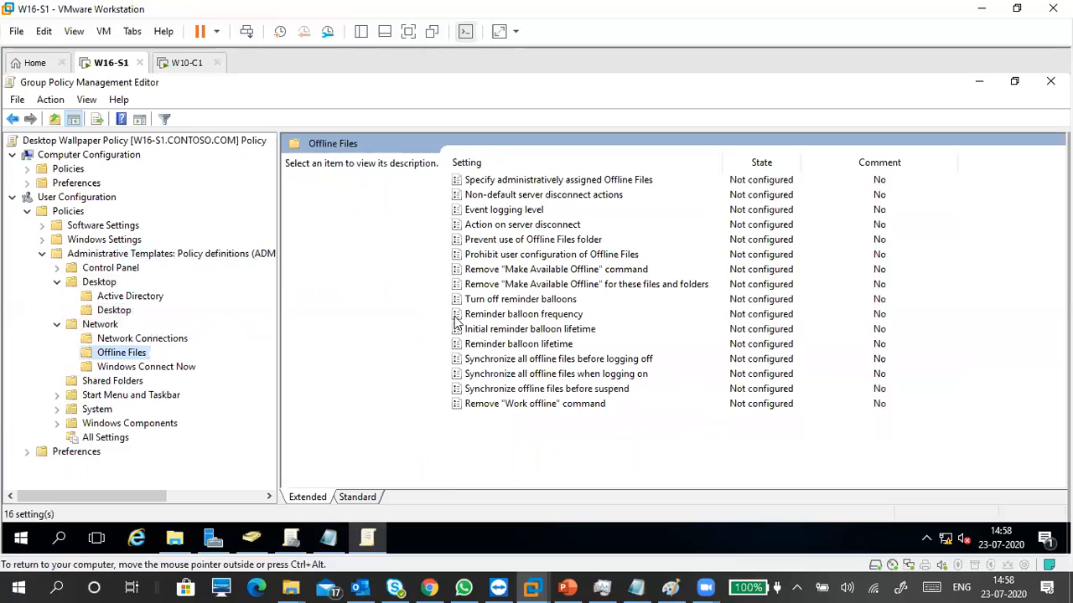
click(138, 338)
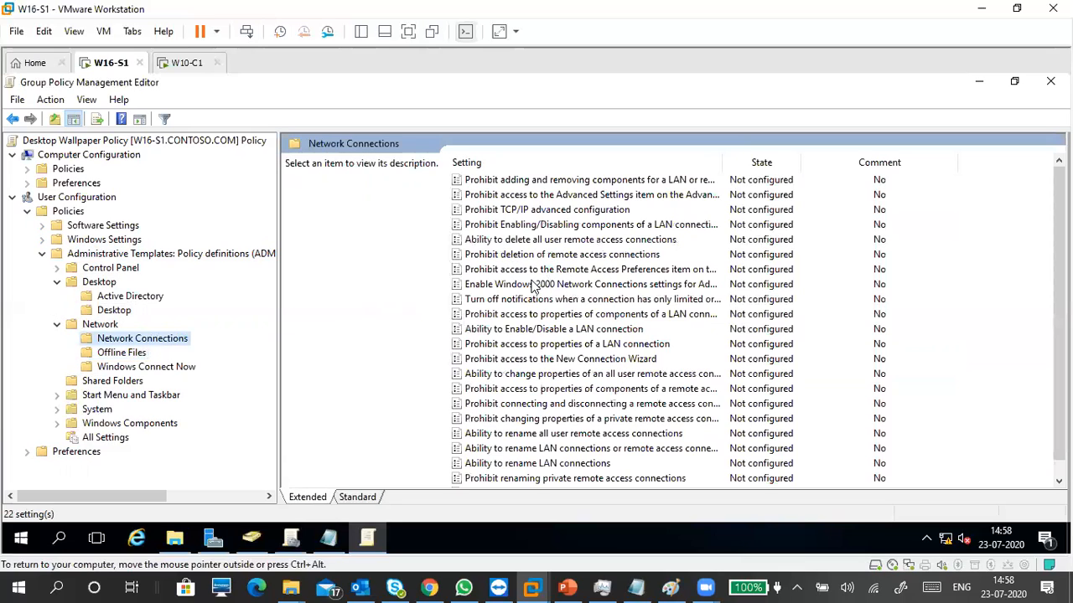
click(136, 367)
click(128, 383)
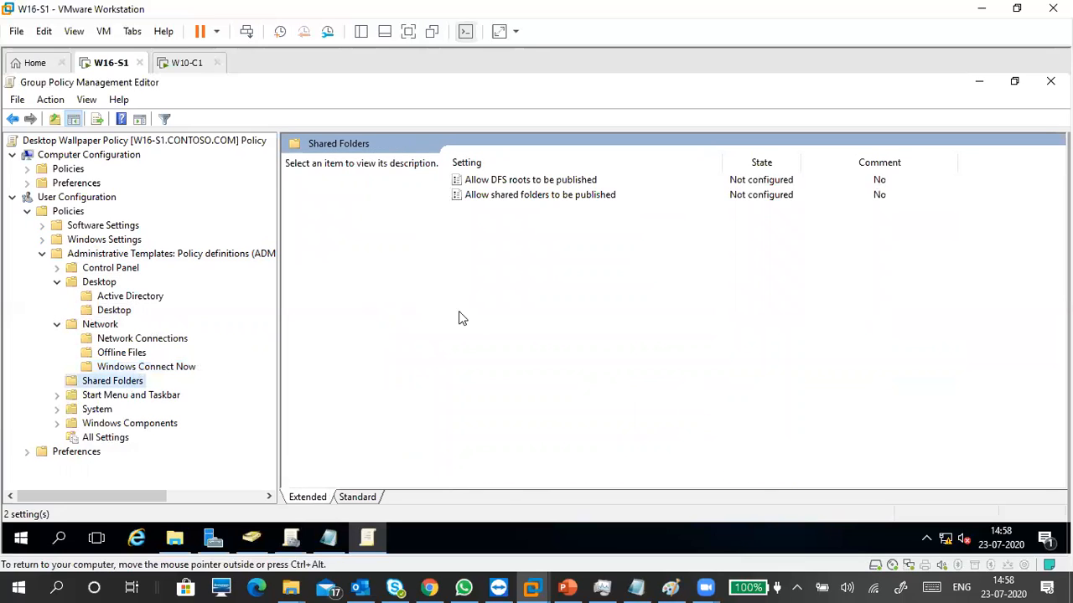
click(143, 394)
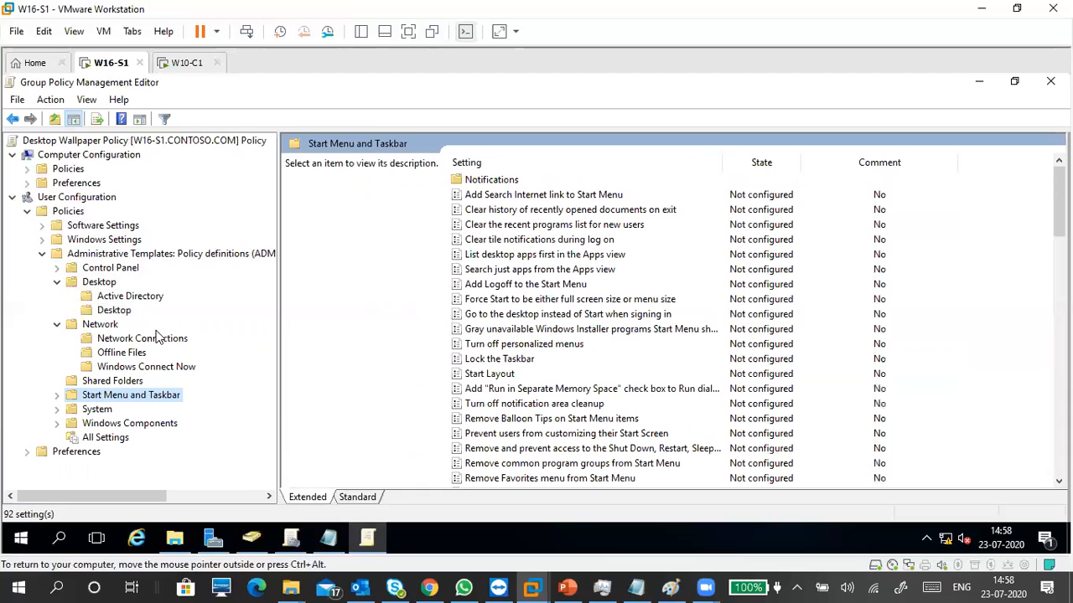
click(57, 325)
click(57, 282)
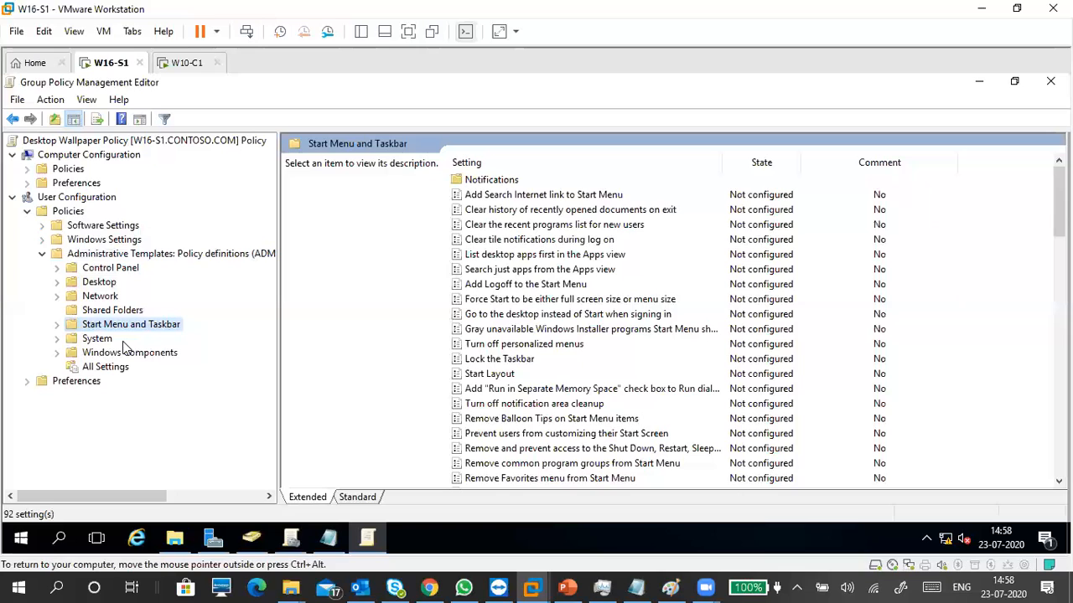
Browse the complete list of user administrative template policies in All Settings and read the Access 2016 backup only description.
click(111, 368)
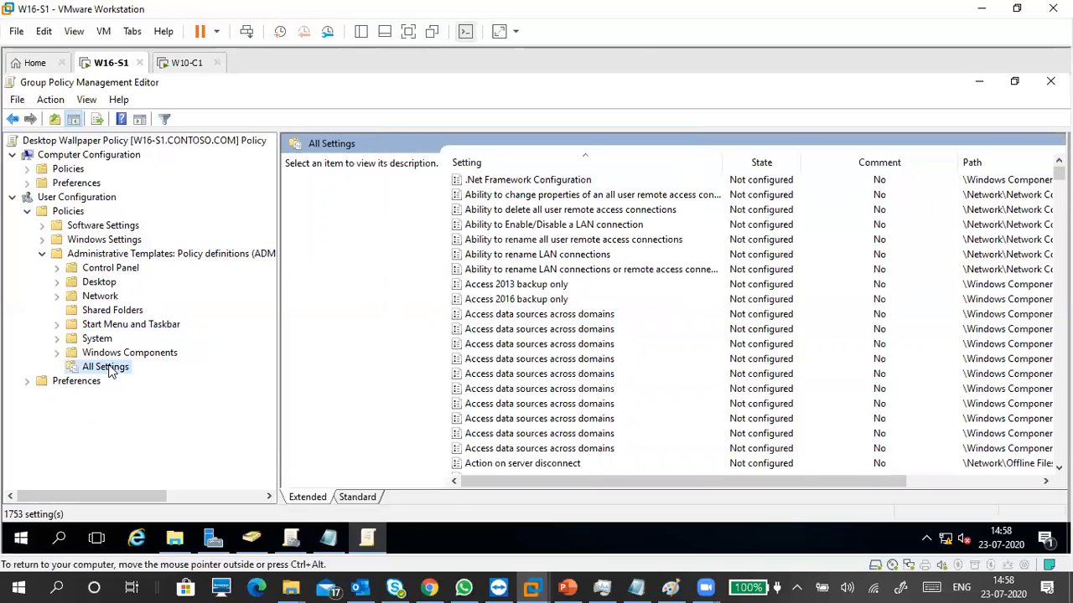
click(564, 299)
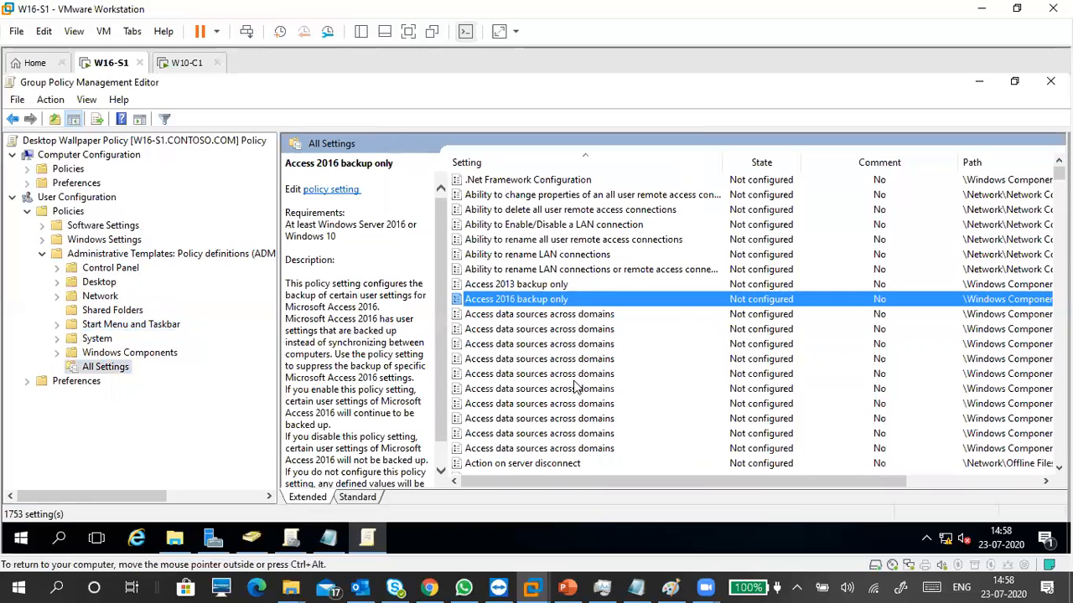
scroll(570, 381, down, 15)
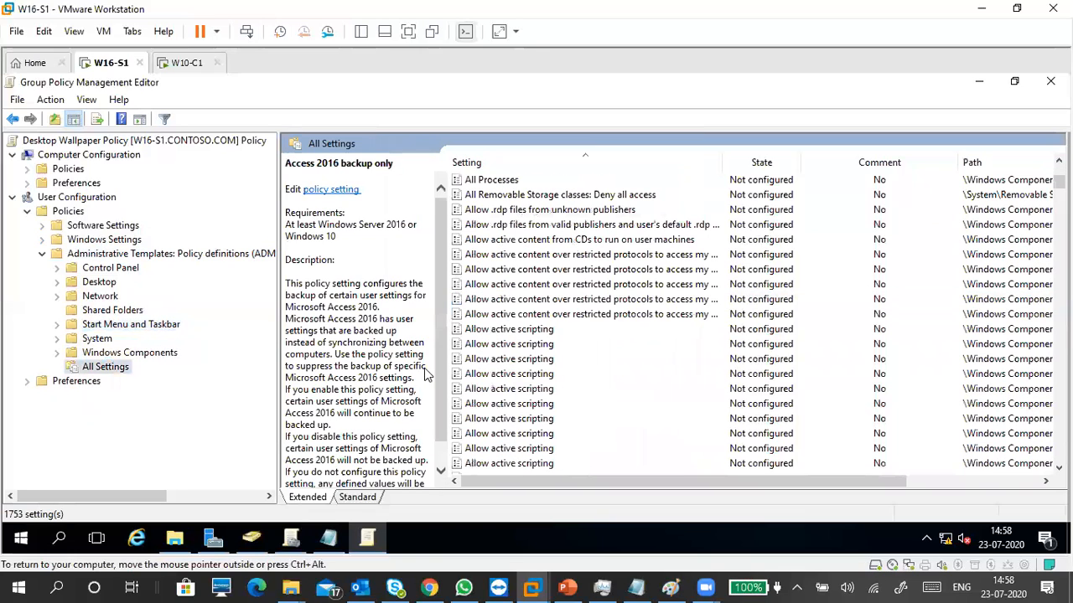
Turn on the filter for the administrative template settings and check the available filter commands.
click(163, 121)
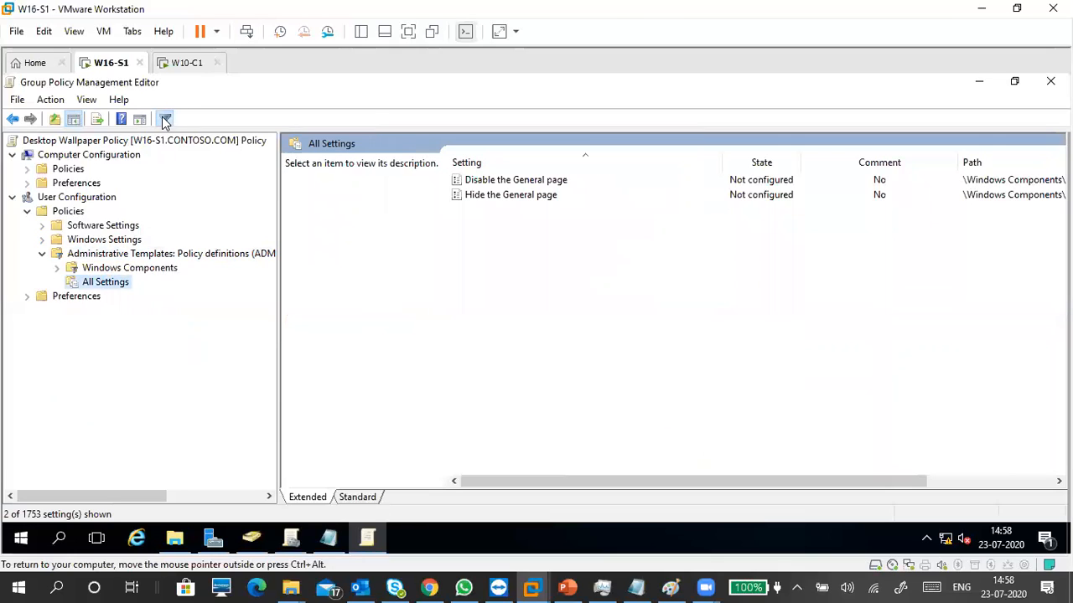
click(87, 100)
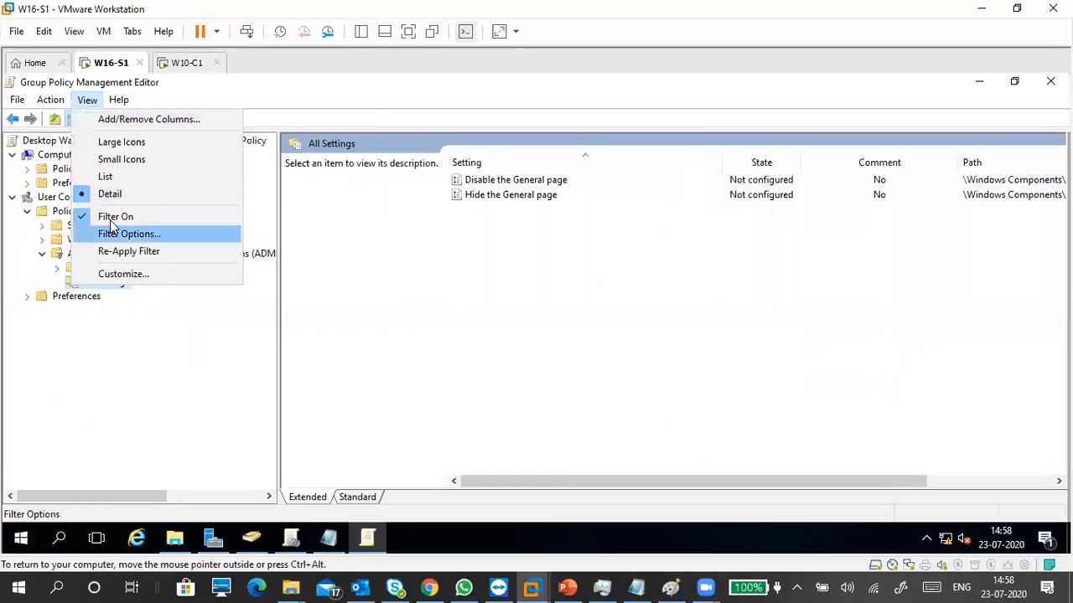
click(201, 85)
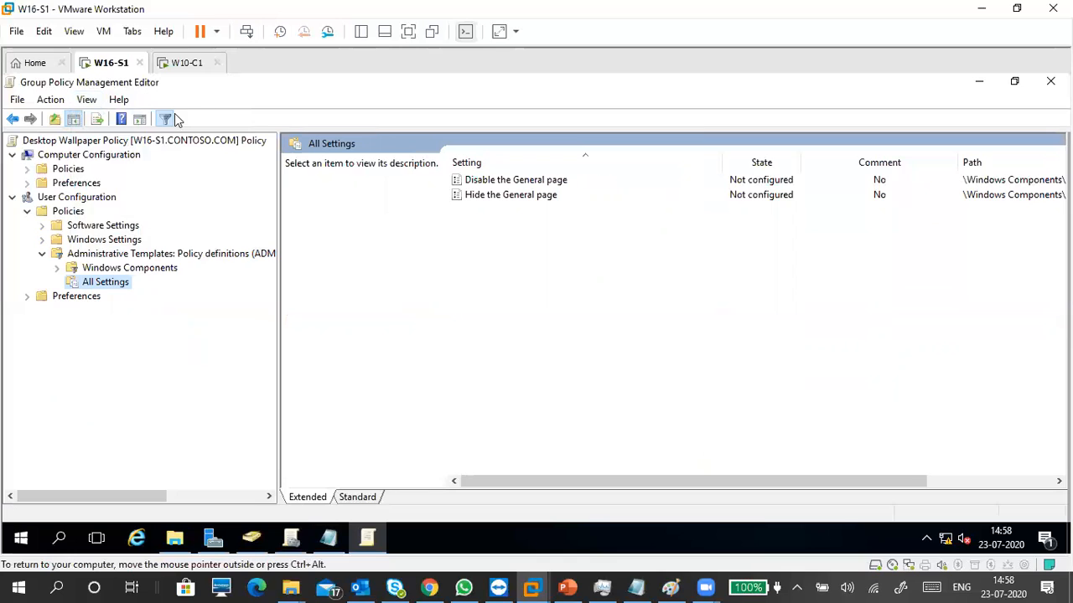
Filter the Administrative Templates policy settings by the keywords "desktop wallpaper".
click(87, 100)
click(124, 238)
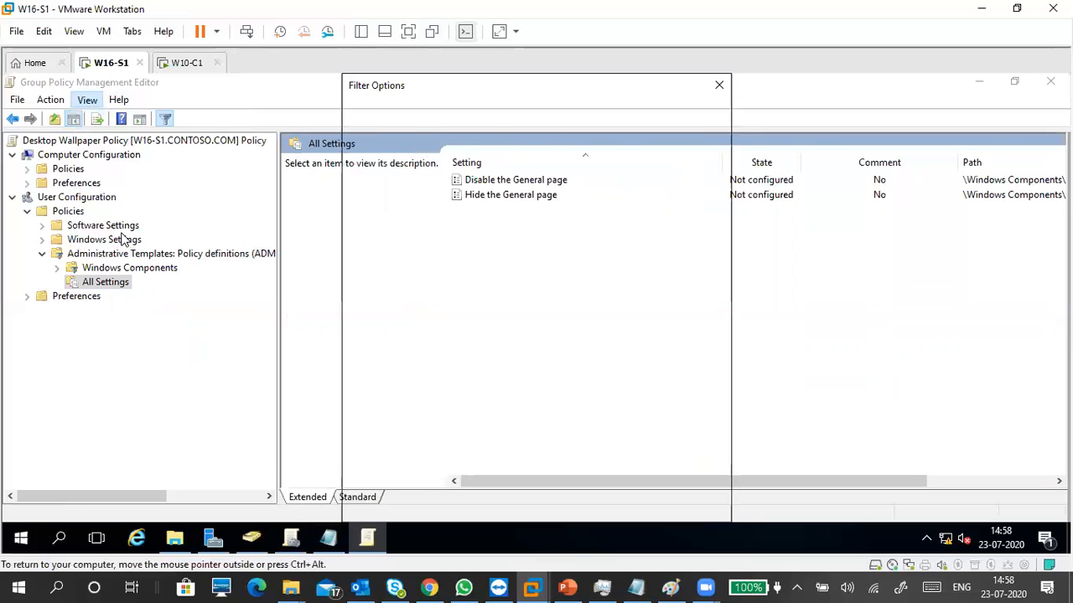
drag(513, 285, 412, 294)
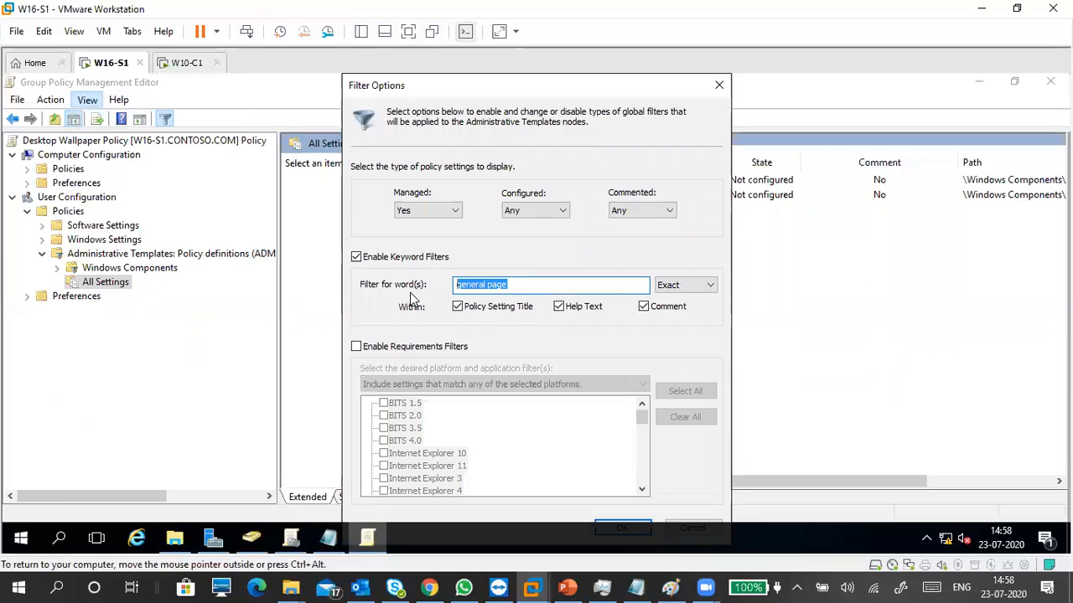
text(desktop wallpaper)
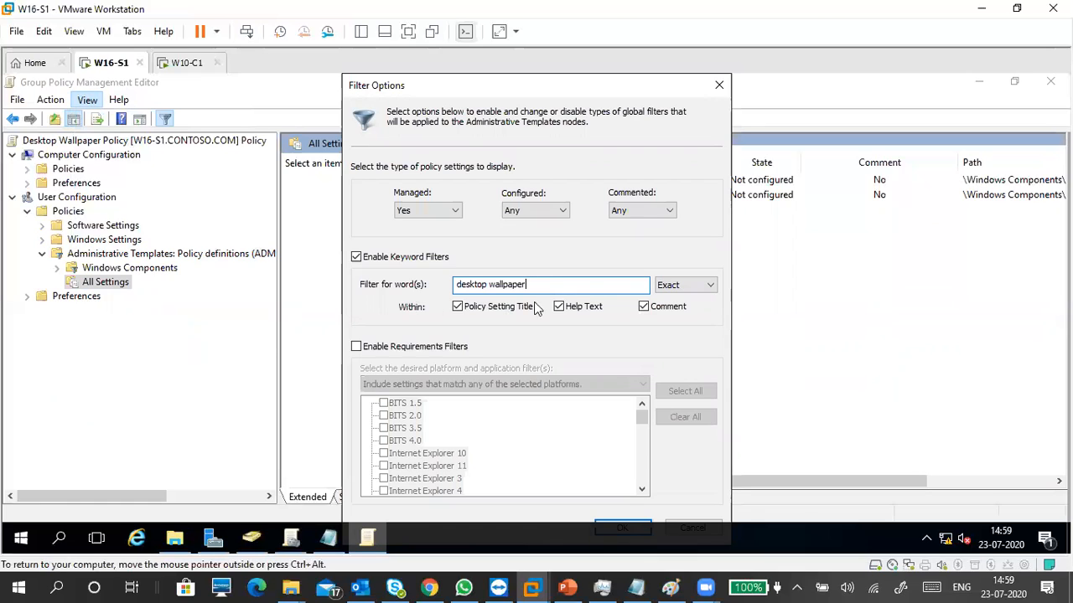
click(638, 523)
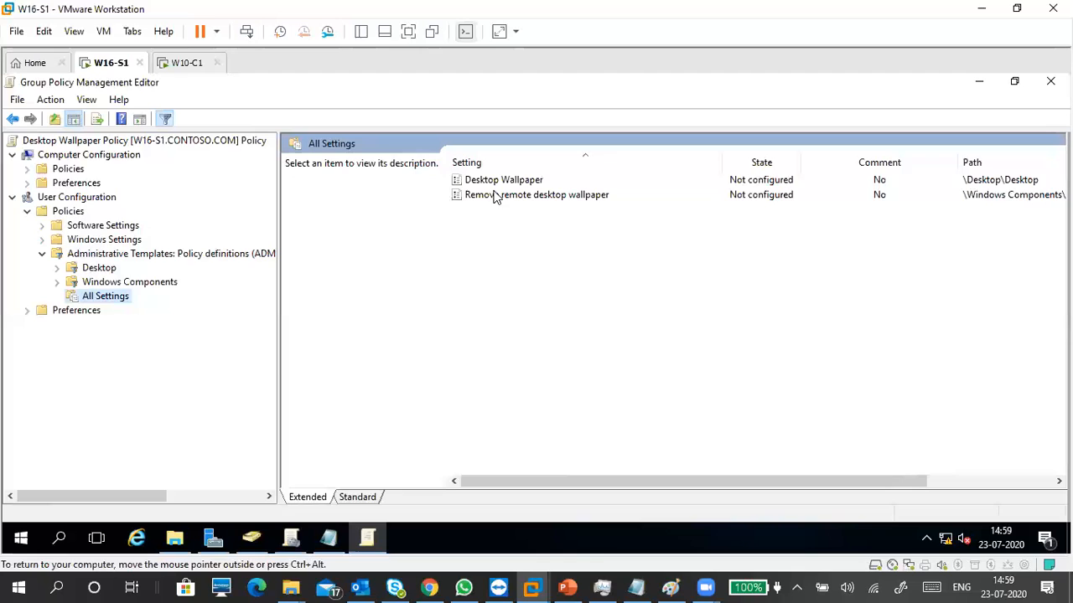
Compare the descriptions of the Desktop Wallpaper and Remove remote desktop wallpaper settings.
click(493, 184)
click(500, 196)
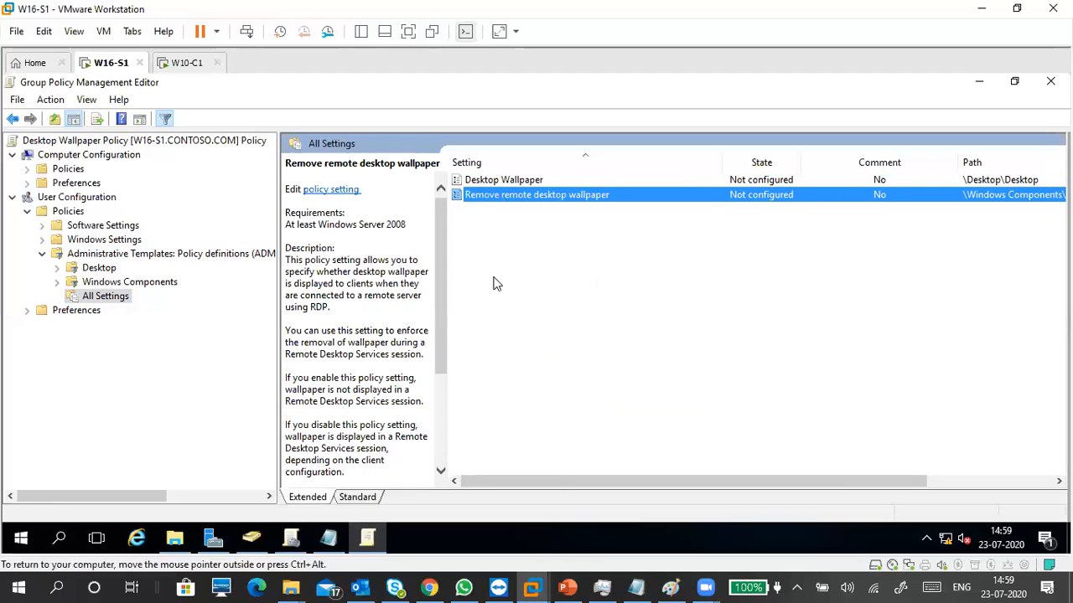
click(483, 181)
click(478, 195)
click(496, 180)
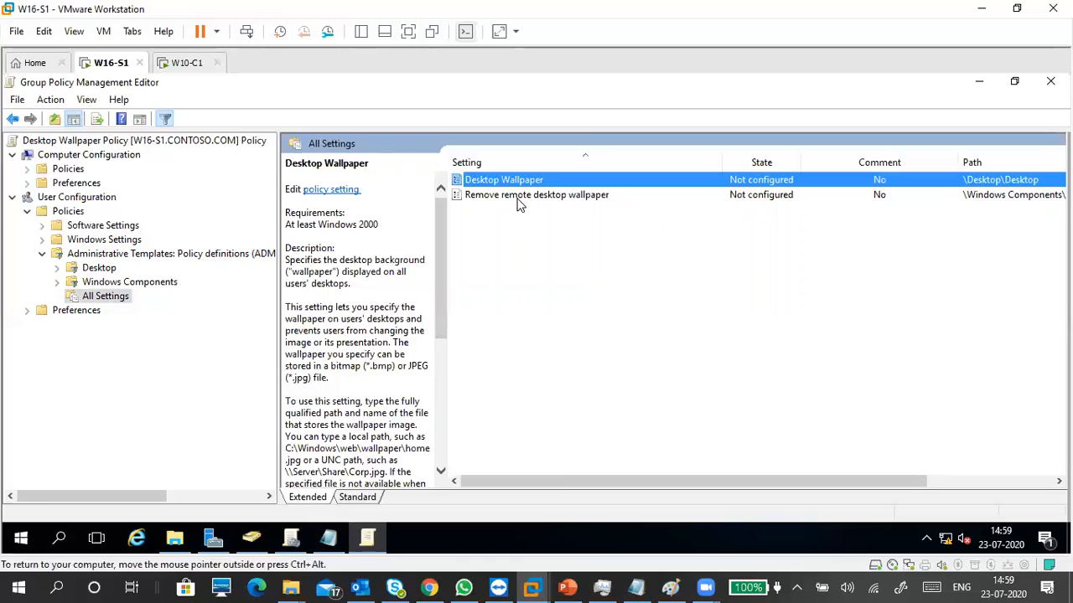
click(556, 251)
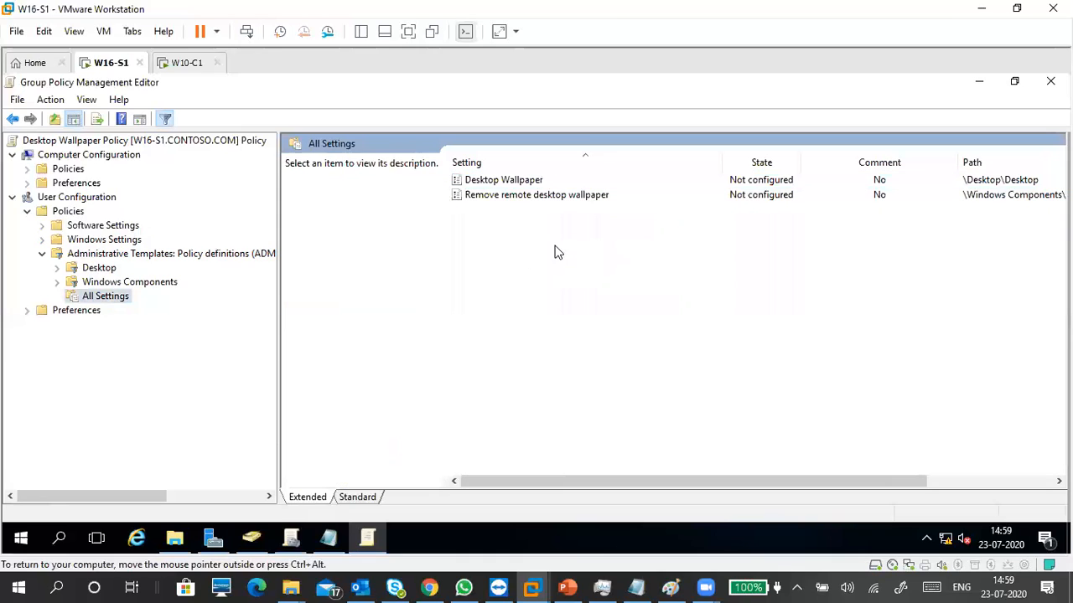
click(529, 196)
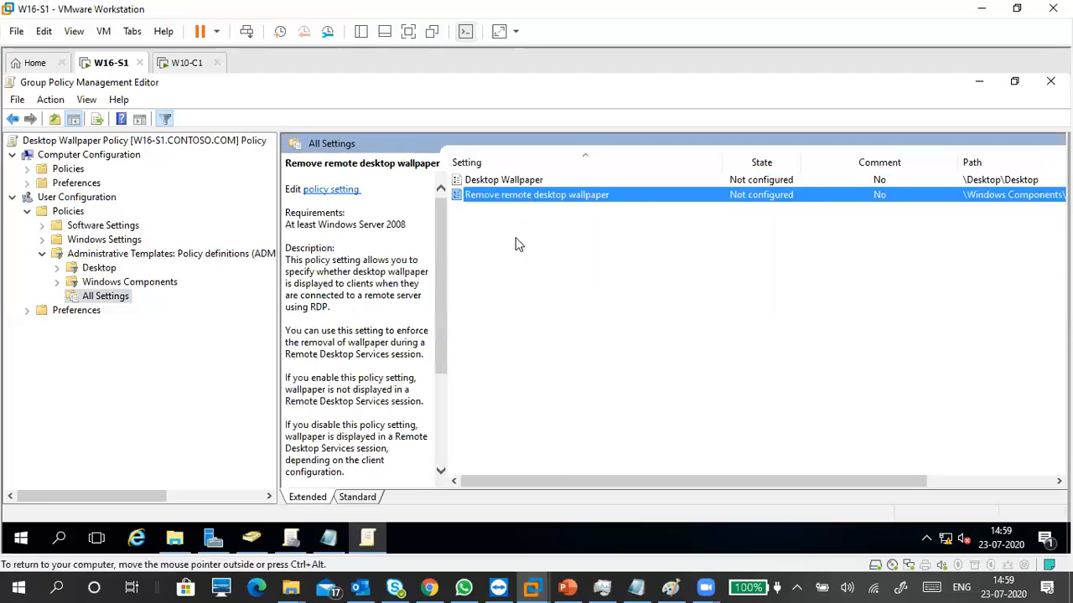
click(496, 181)
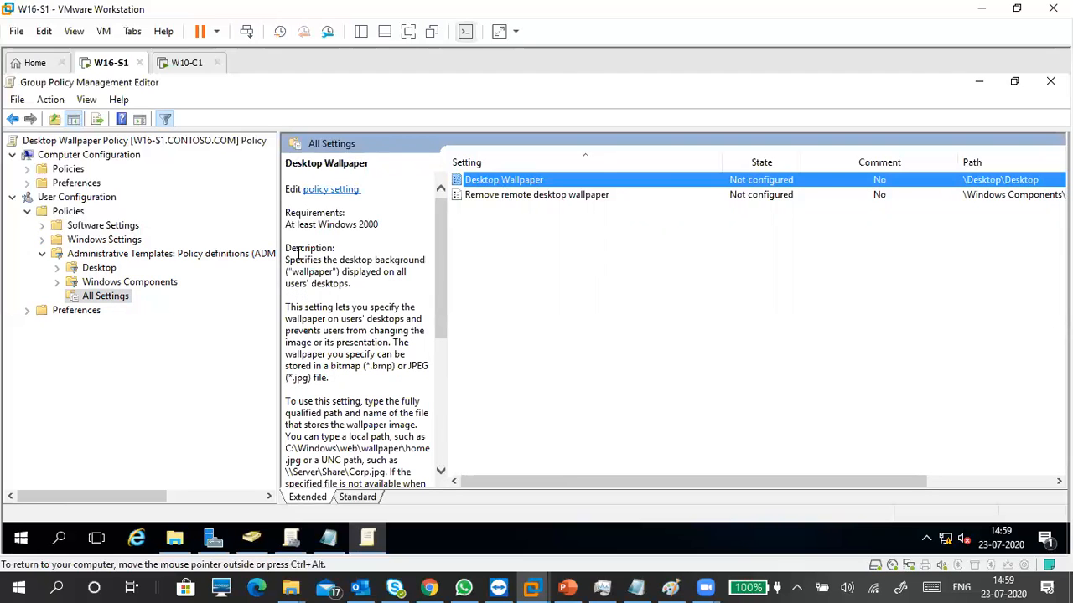
click(307, 266)
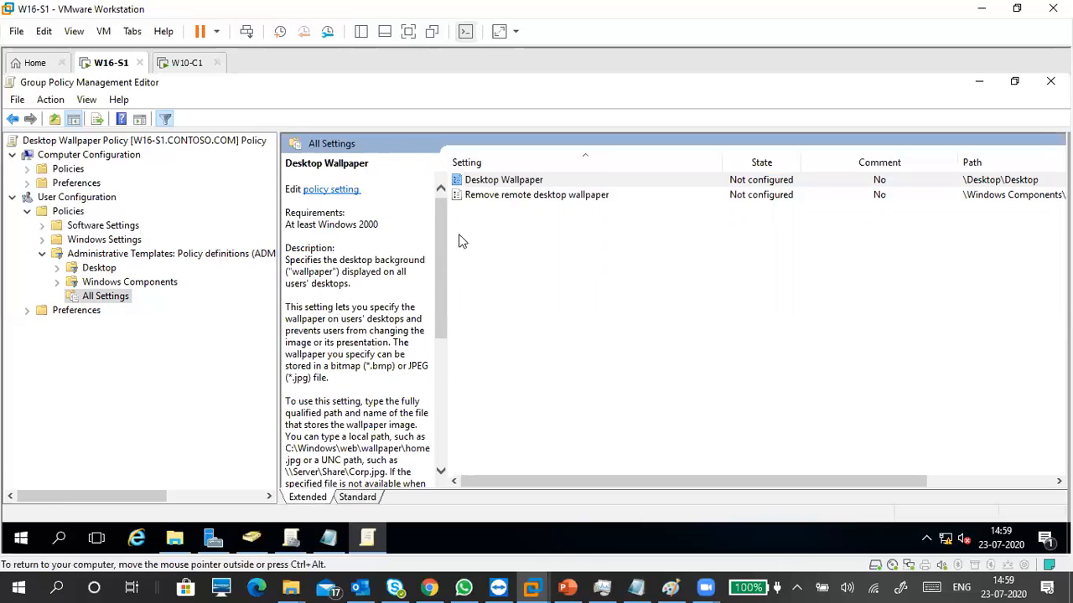
click(497, 196)
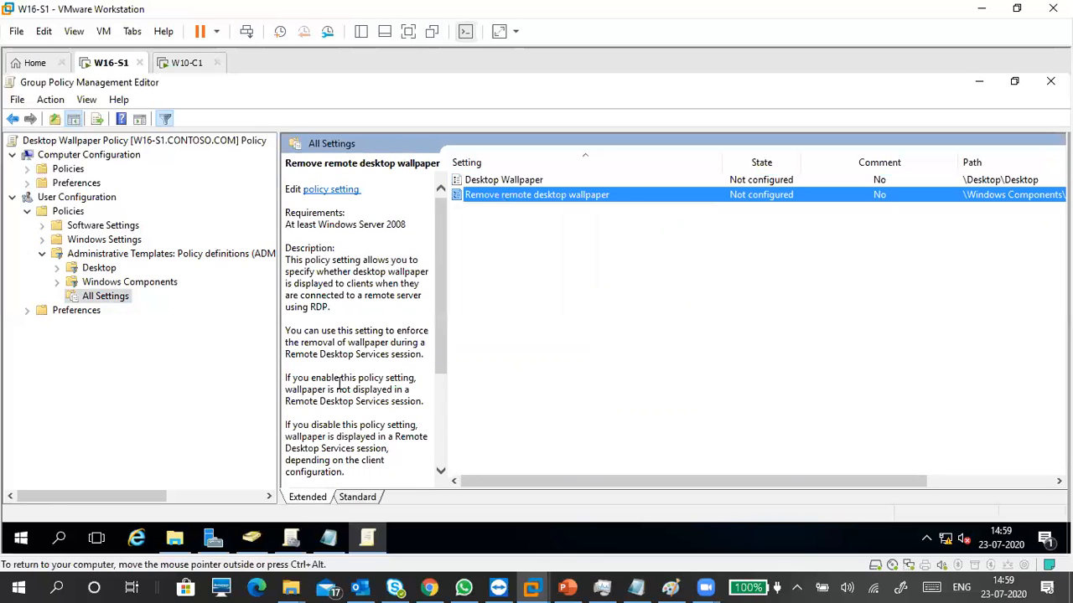
click(487, 181)
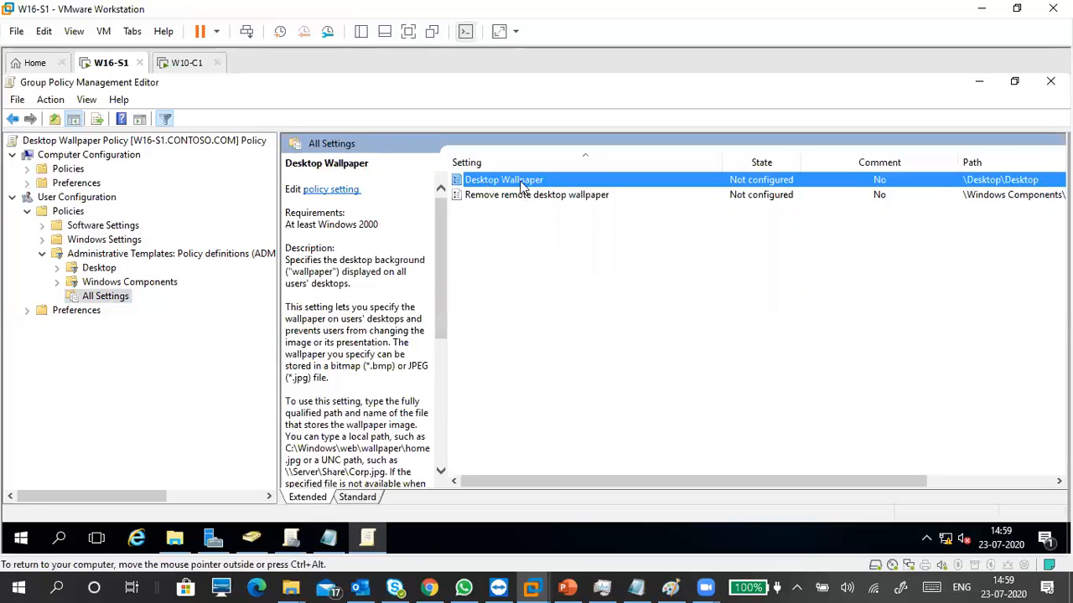
click(552, 255)
Open the Desktop Wallpaper policy setting in a maximized window and set it to Enabled.
click(524, 186)
double_click(526, 186)
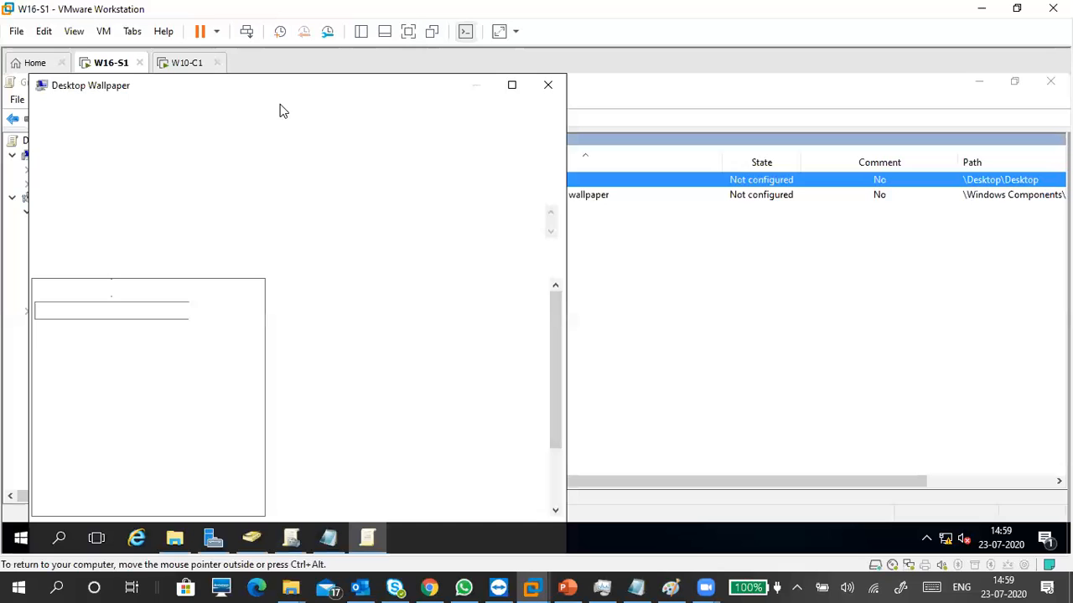
double_click(261, 88)
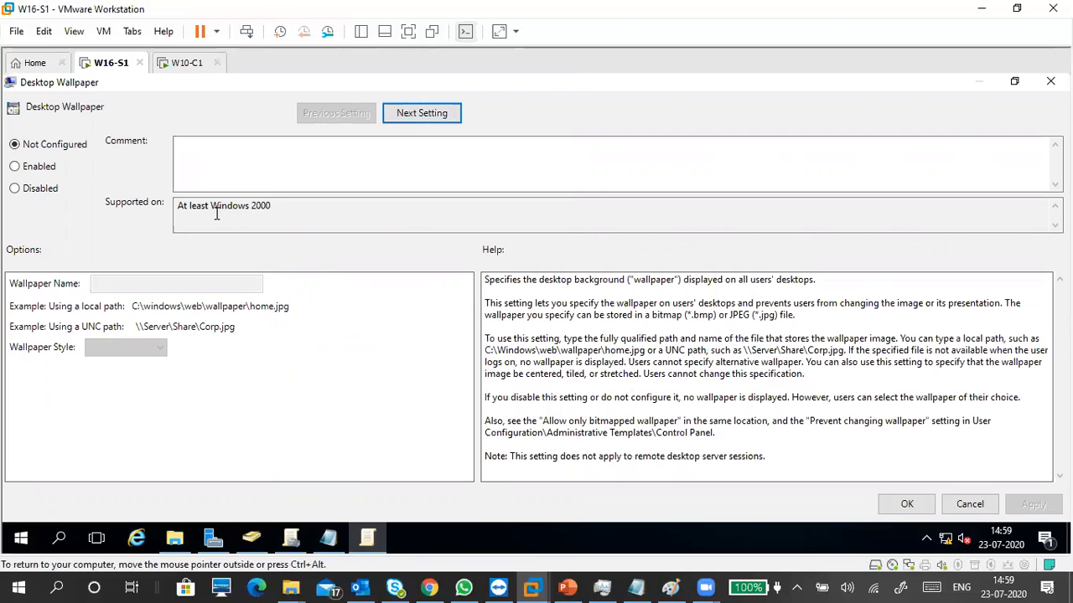
click(43, 173)
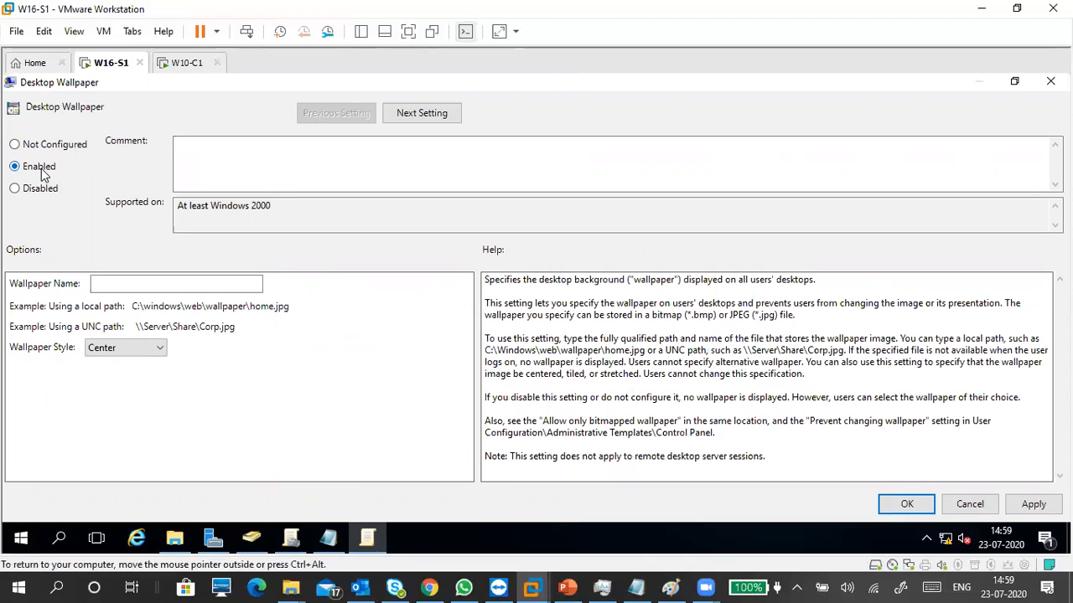
Set the policy's wallpaper name to the UNC path \\W16-s1\wallpapers\WALL1.jpg.
drag(489, 352, 719, 457)
click(625, 319)
click(210, 285)
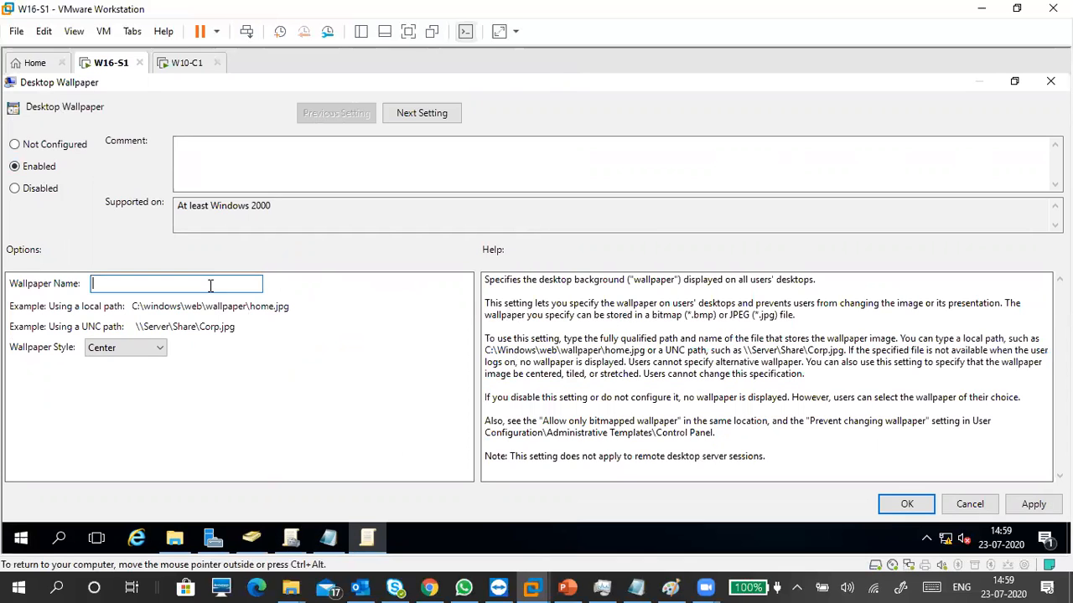
text(\\W16-s1\wallpapers\WALL1.jpg)
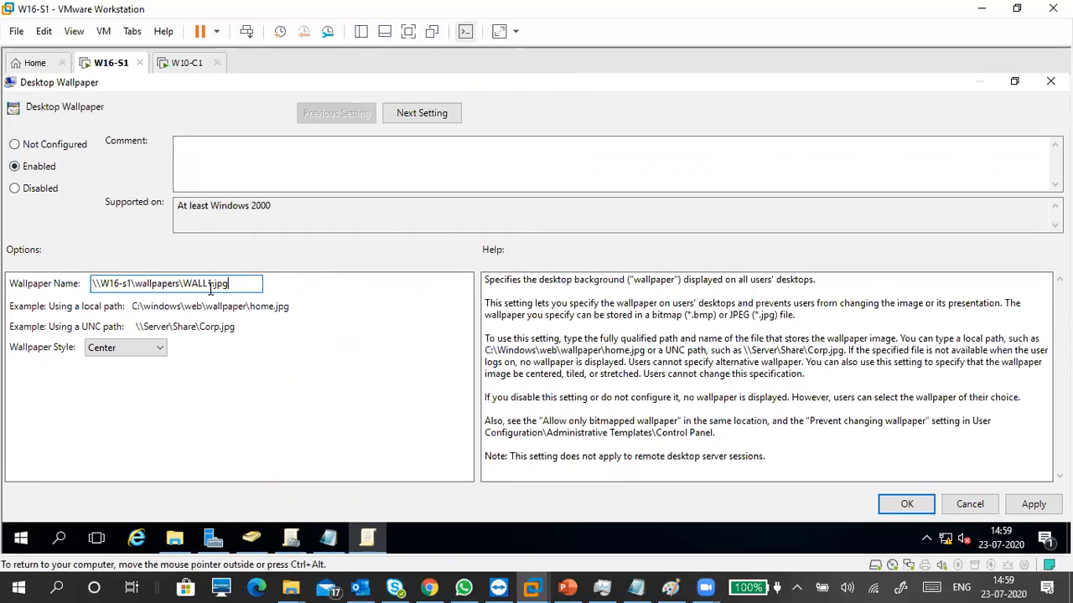
Switch to the F.txt note in Notepad to check the shared folder part of the wallpaper path, and minimize it.
click(328, 537)
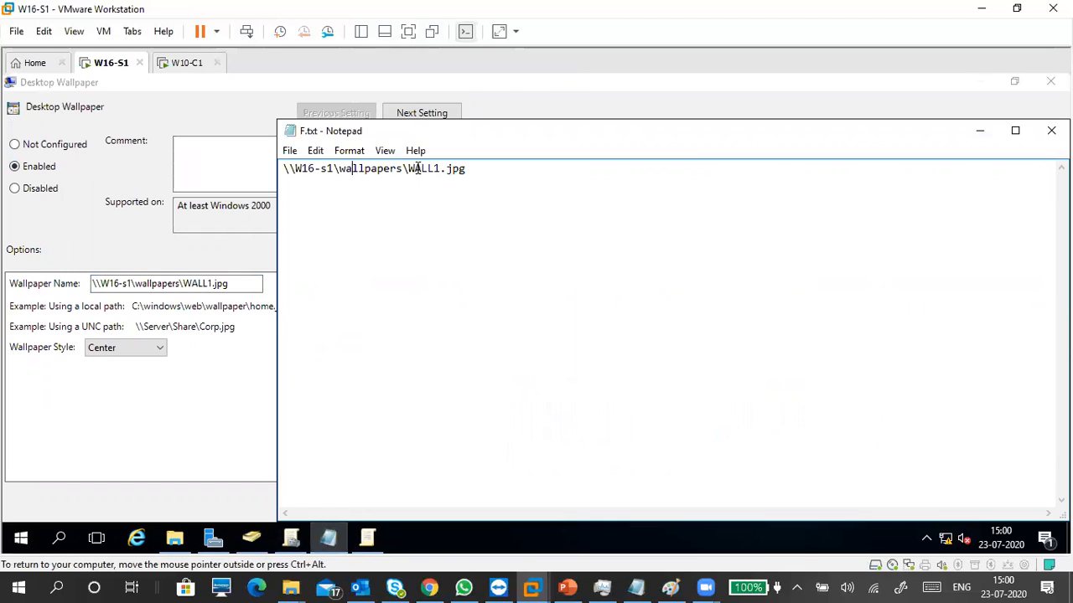
drag(407, 169, 276, 171)
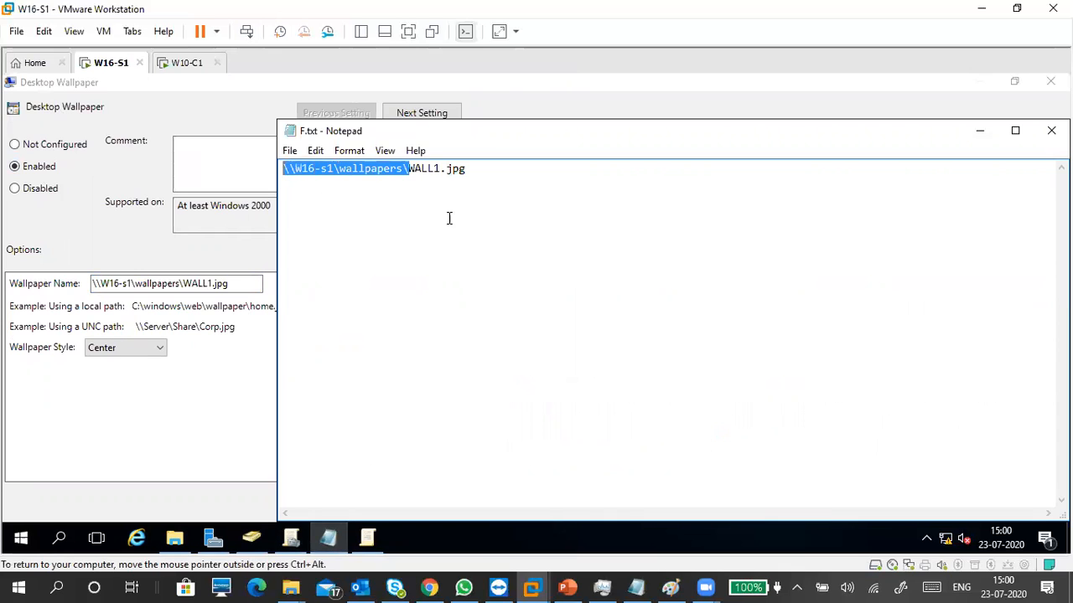
click(469, 178)
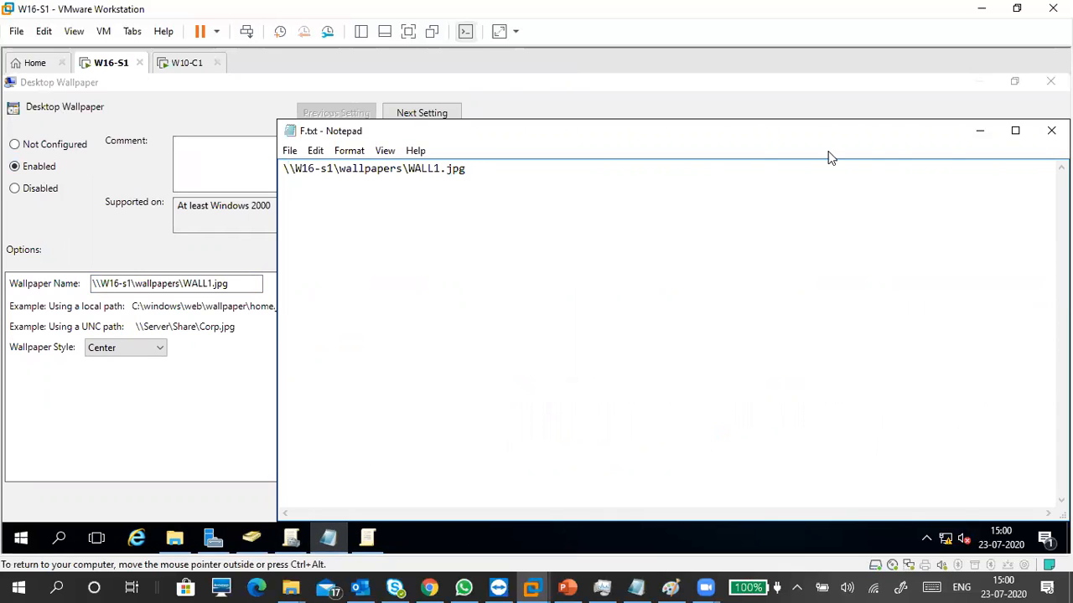
click(979, 132)
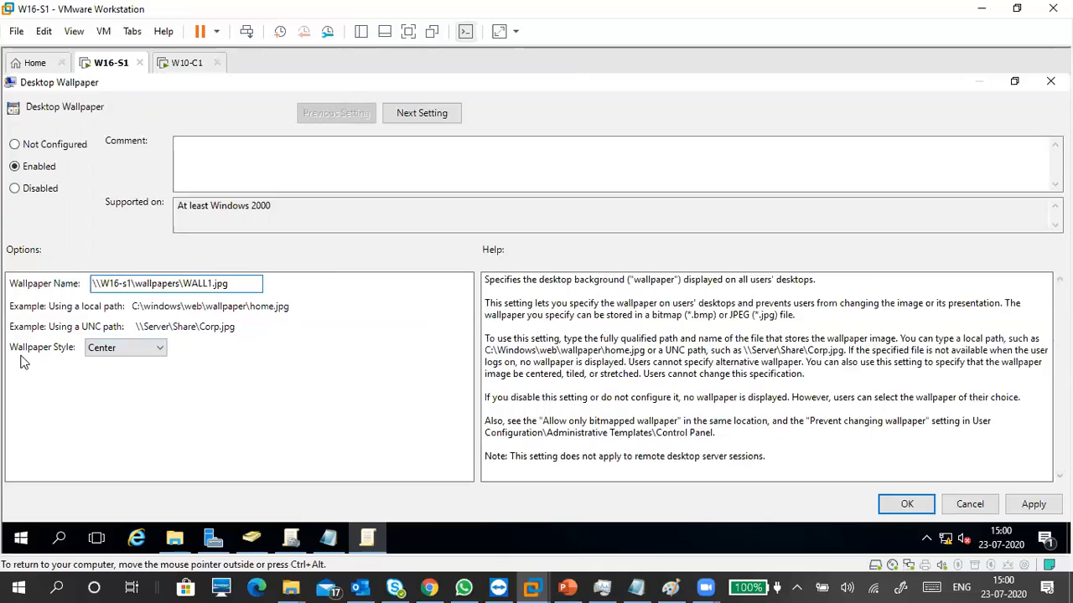
Look through the available wallpaper styles and review the folder and file name parts of the entered wallpaper path.
click(147, 349)
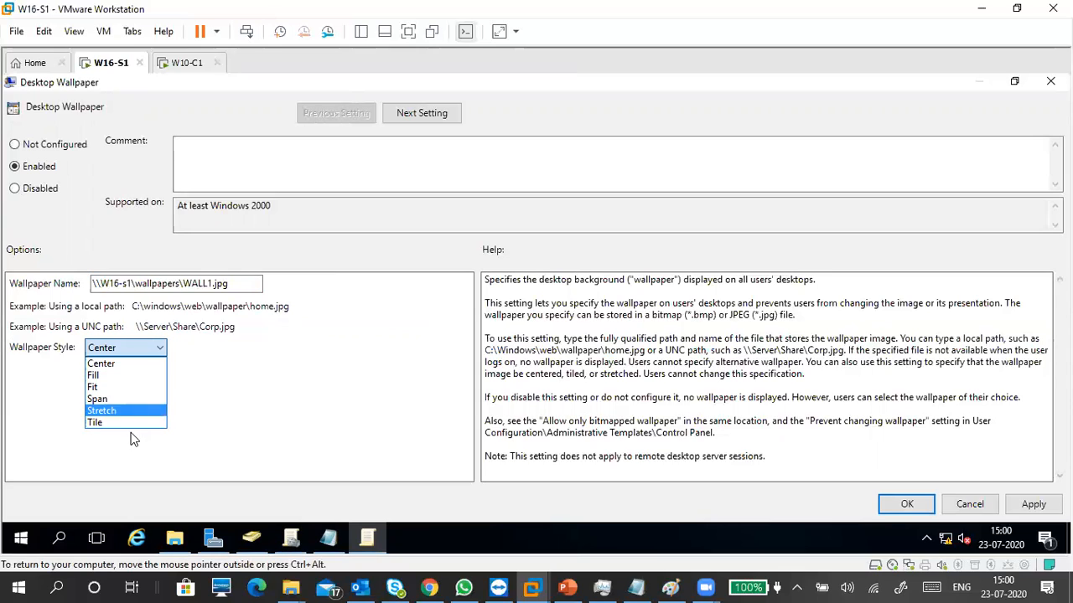
click(207, 384)
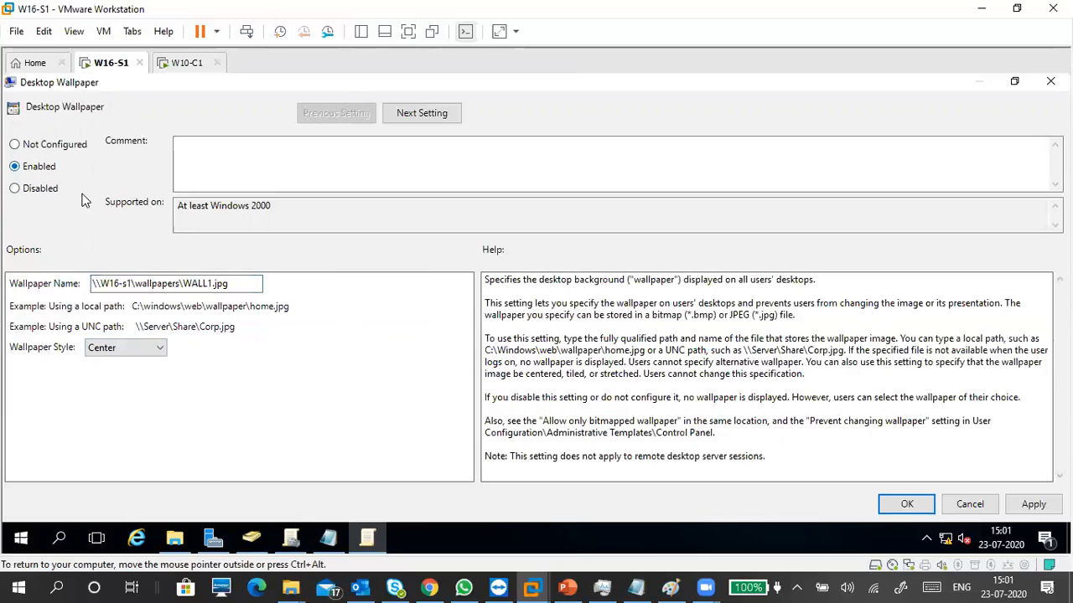
click(246, 283)
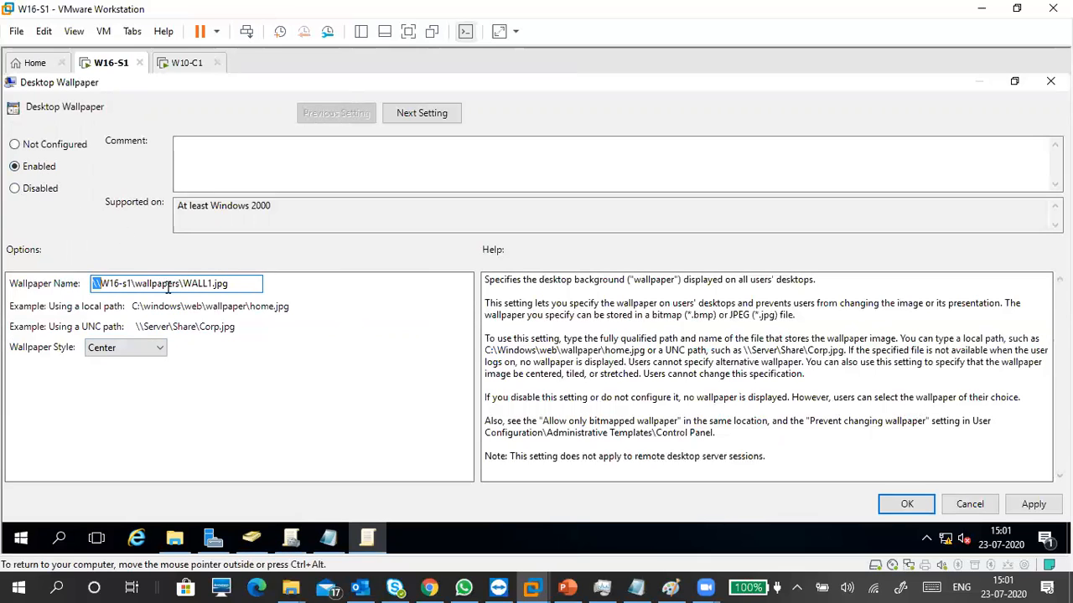
drag(94, 283, 182, 284)
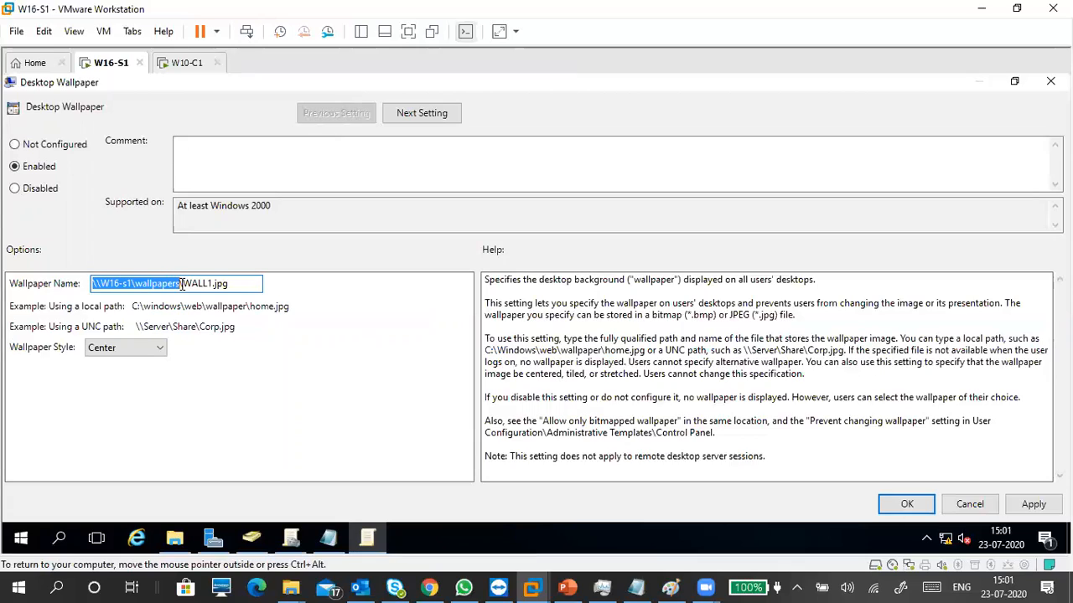
click(234, 284)
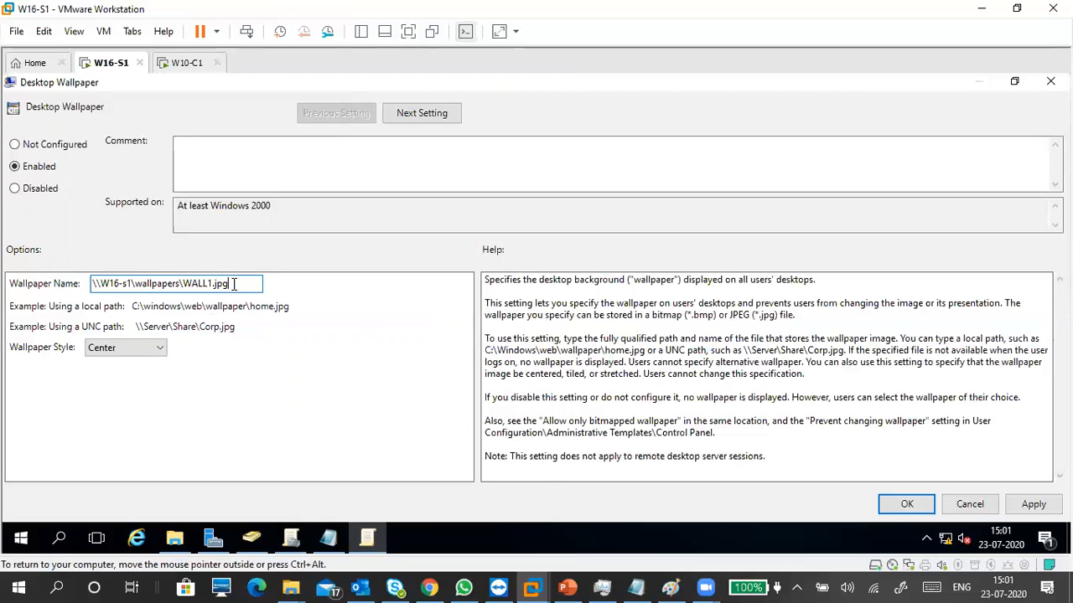
drag(184, 283, 242, 287)
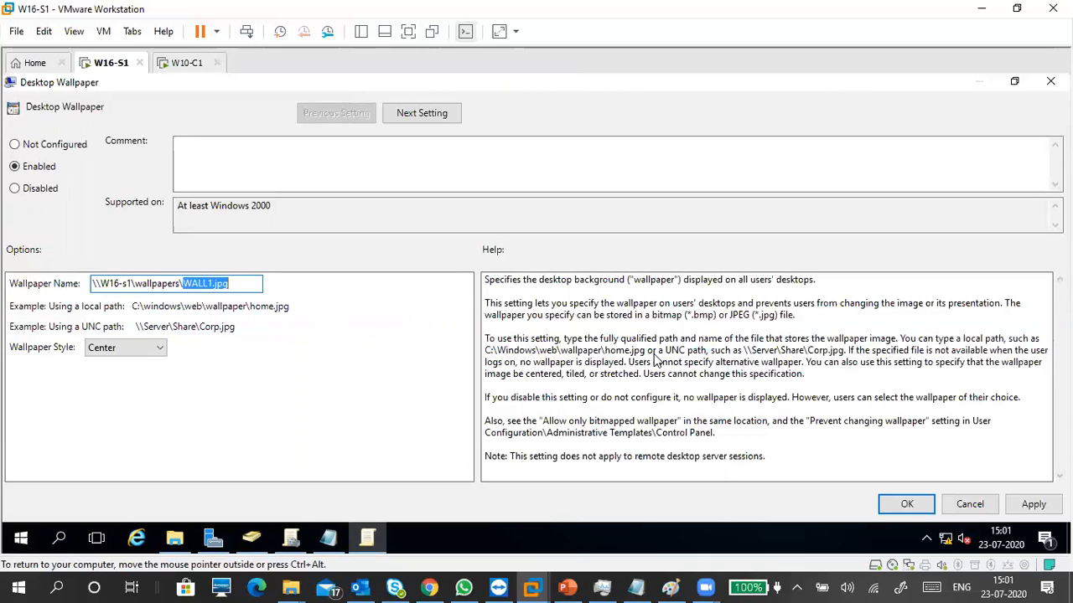
Apply the Desktop Wallpaper setting, close its window and exit the Group Policy Management Editor.
click(1031, 505)
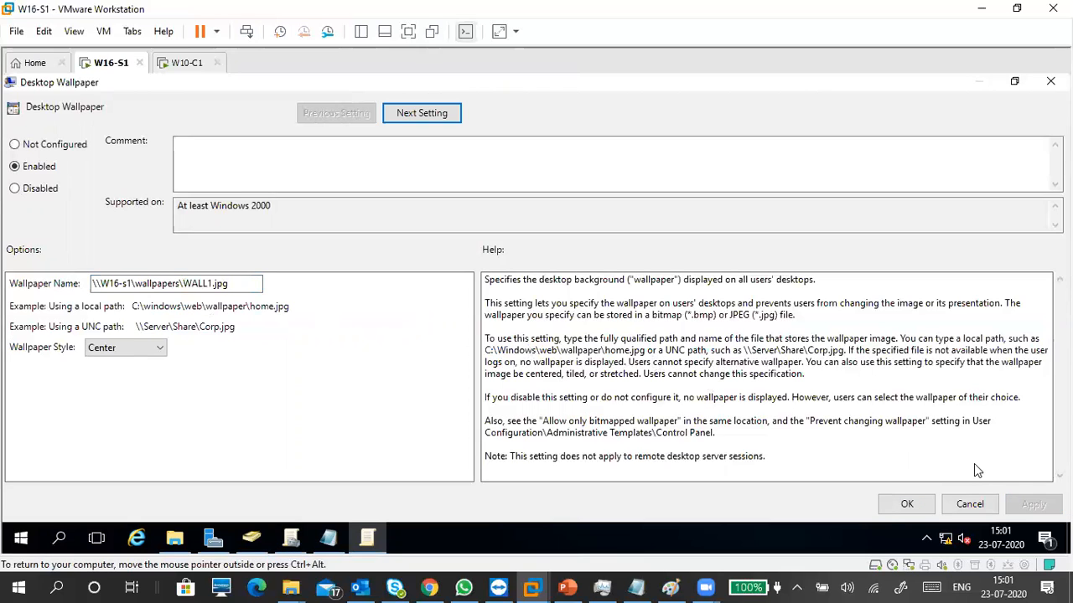
click(899, 504)
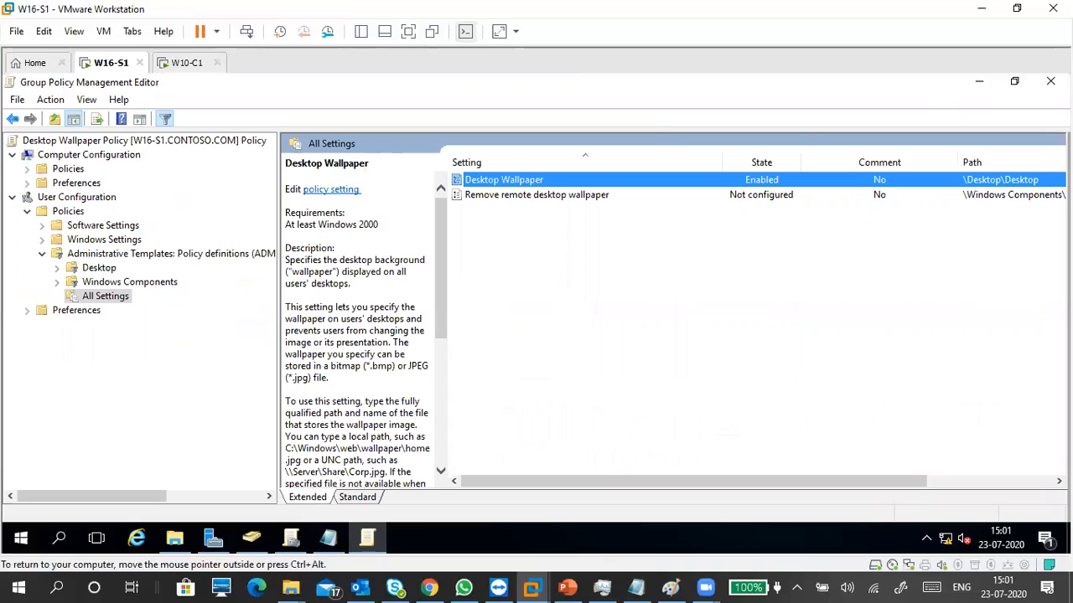
click(1050, 81)
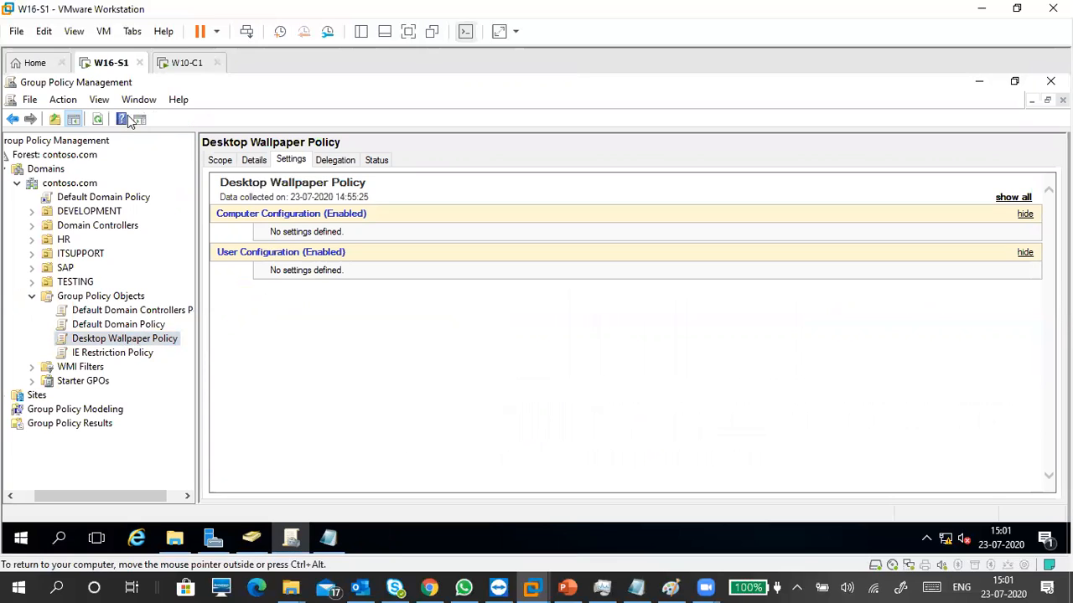
Refresh the Desktop Wallpaper Policy settings report and expand Administrative Templates and Desktop/Desktop to review the configured wallpaper path.
click(97, 119)
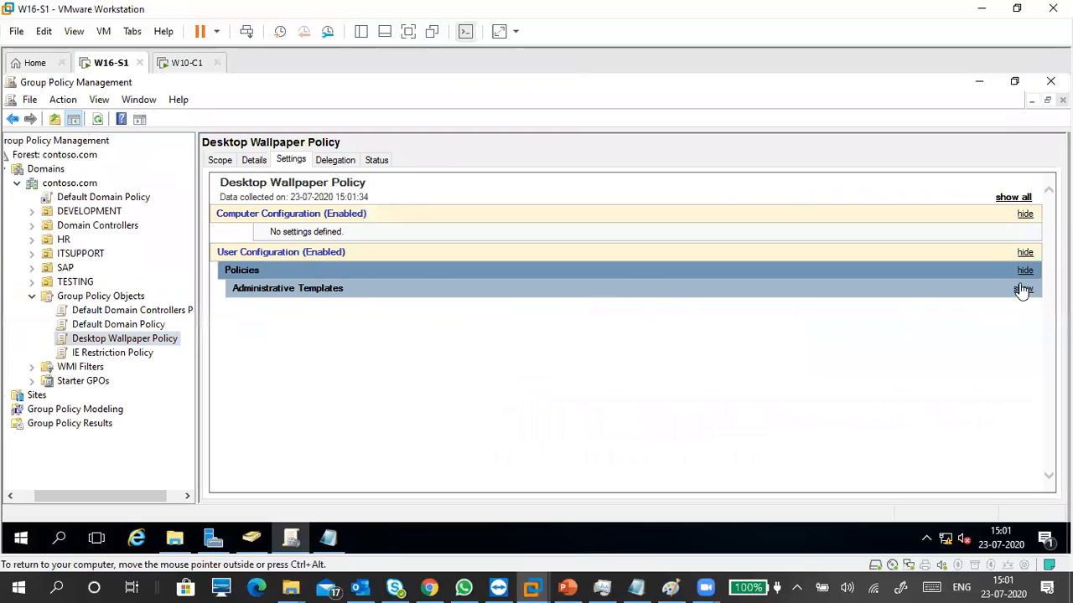
click(1023, 288)
click(1025, 325)
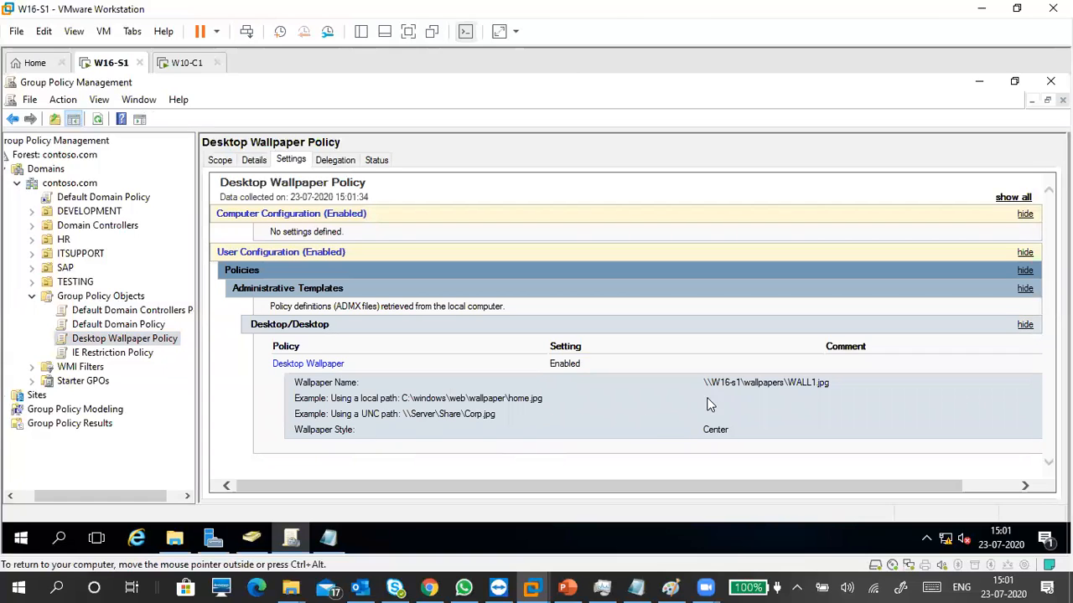
drag(696, 386, 812, 384)
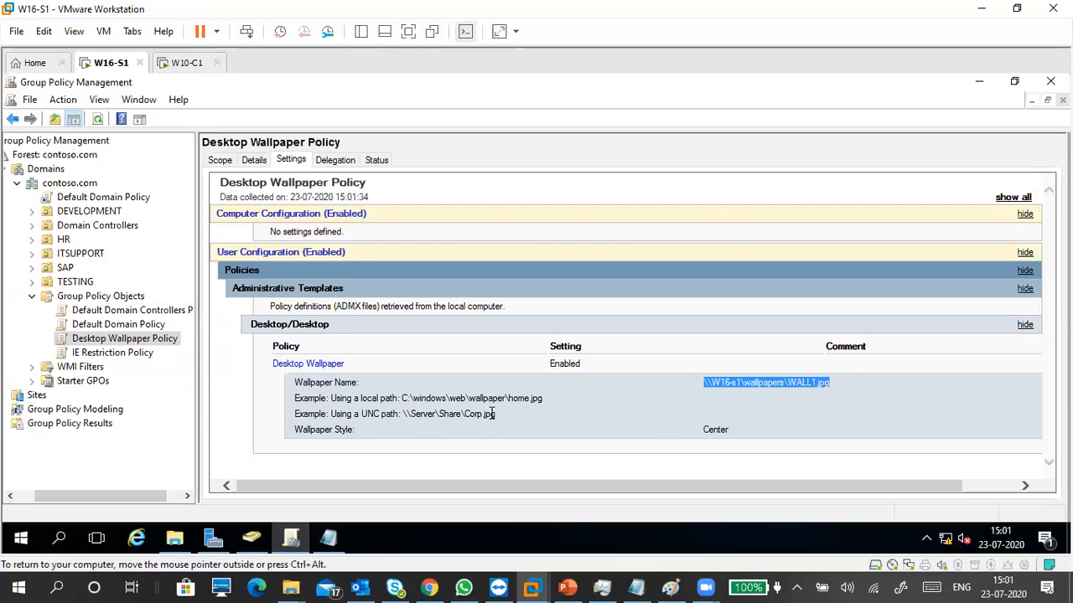
drag(402, 414, 498, 414)
drag(702, 383, 836, 383)
click(836, 383)
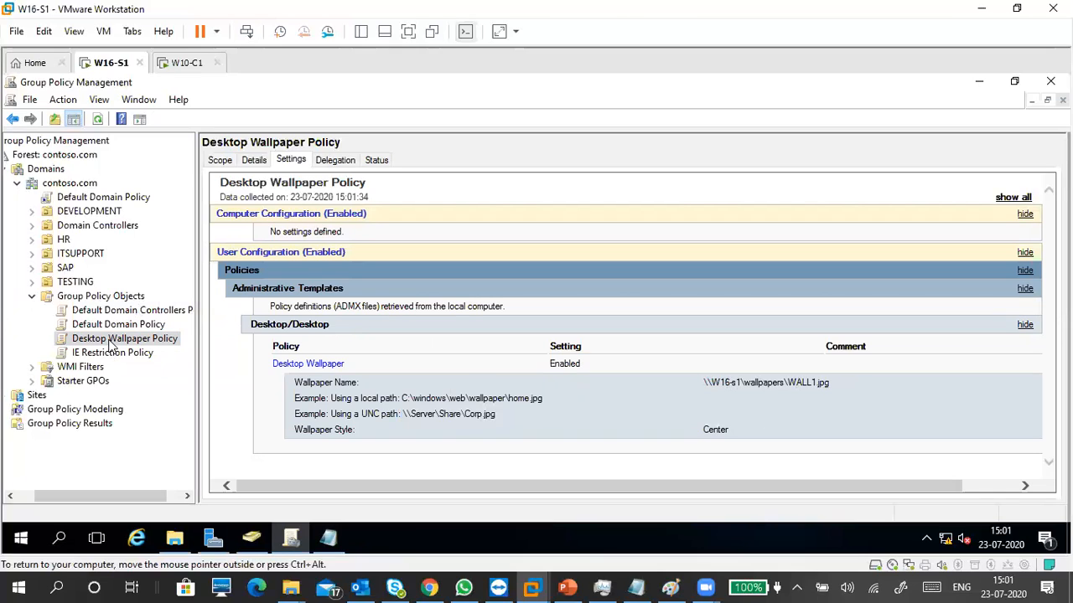
Link the existing Desktop Wallpaper Policy GPO to the ITSUPPORT organizational unit.
click(80, 257)
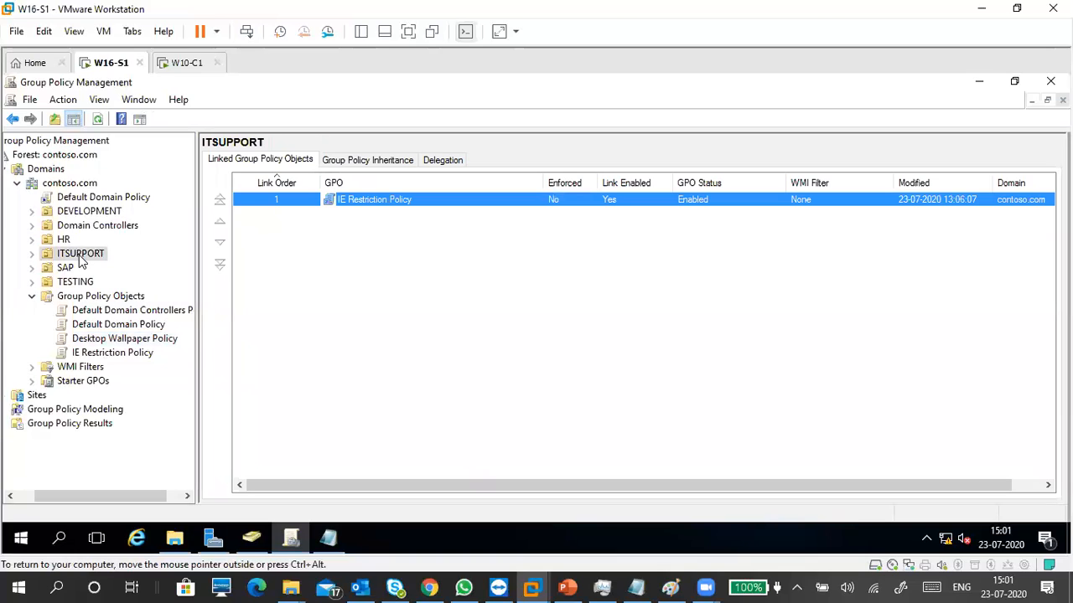
click(80, 260)
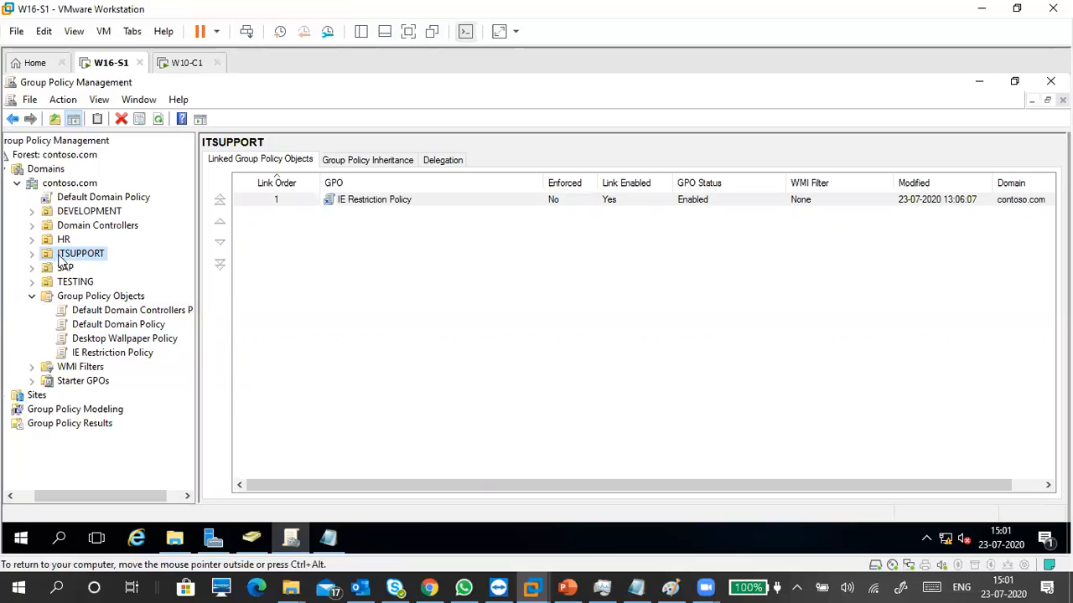
right_click(82, 259)
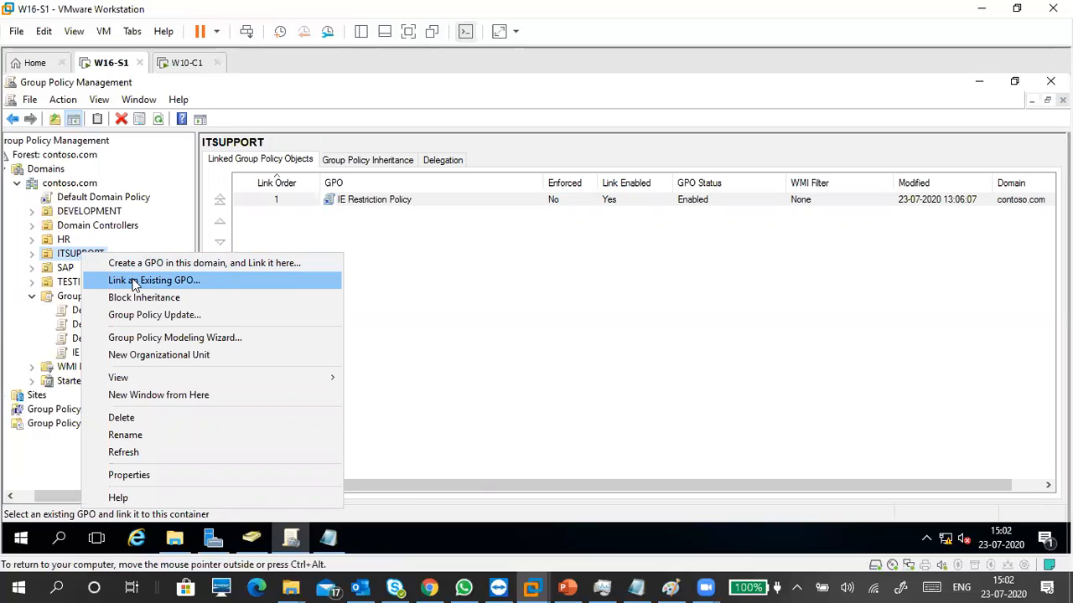
click(203, 281)
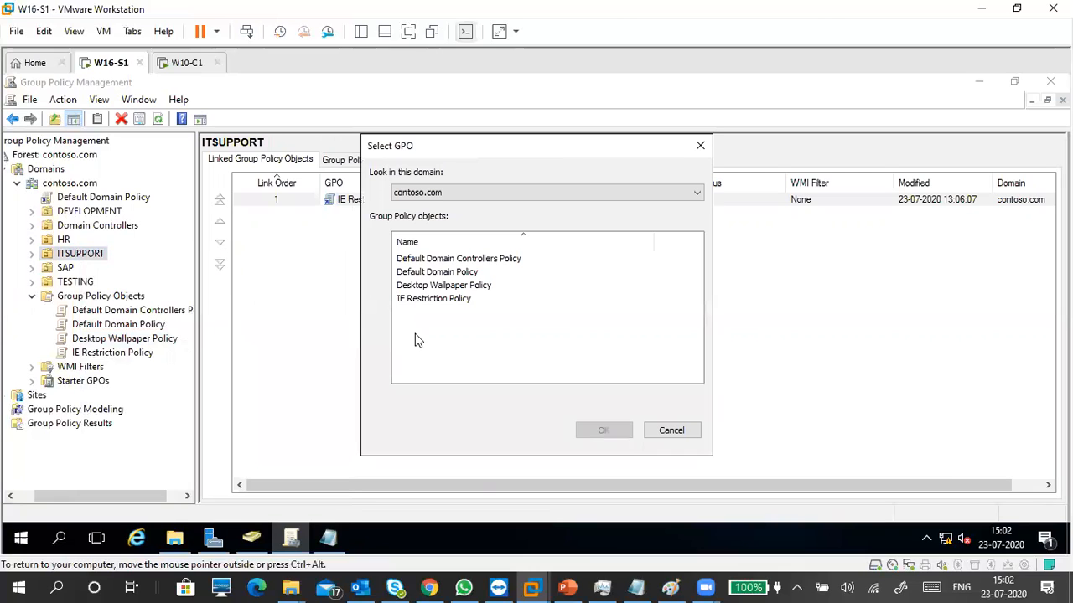
click(424, 286)
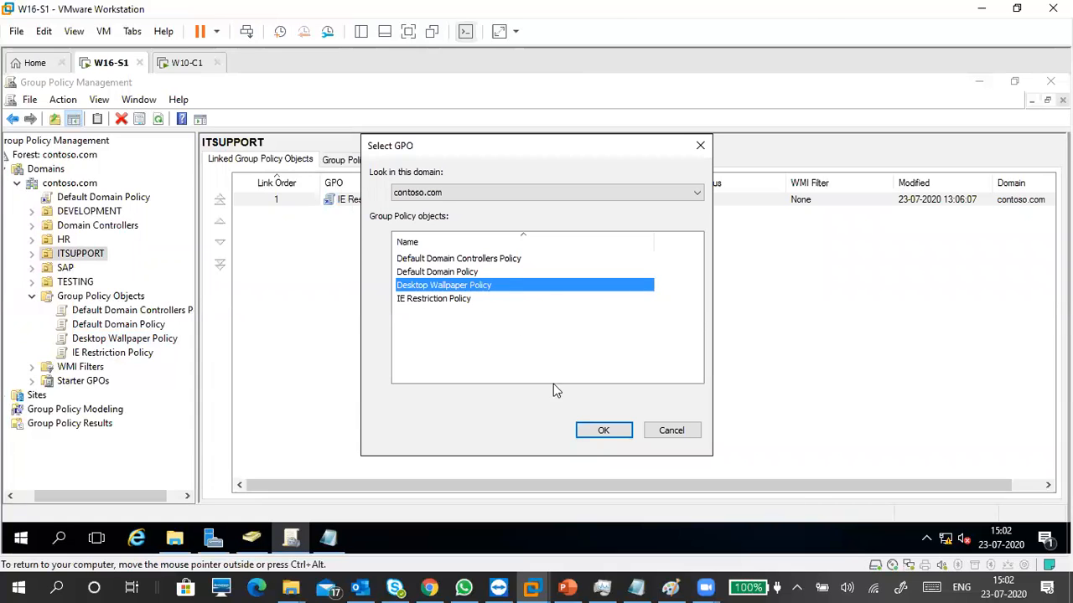
click(602, 429)
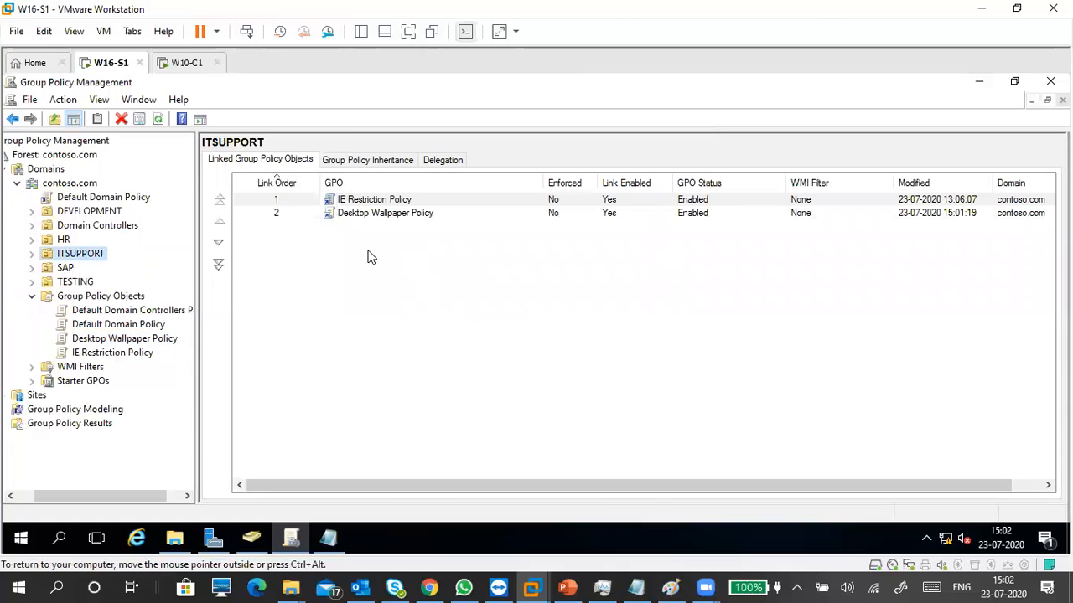
Expand the ITSUPPORT organizational unit and review the scope of its linked IE Restriction Policy and Desktop Wallpaper Policy.
click(33, 254)
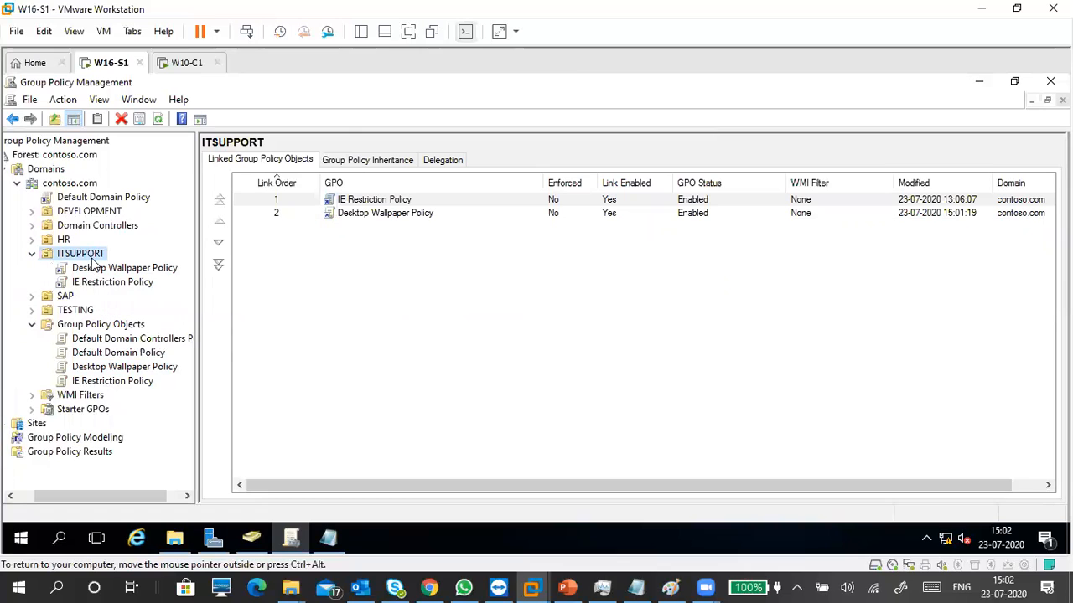
click(105, 281)
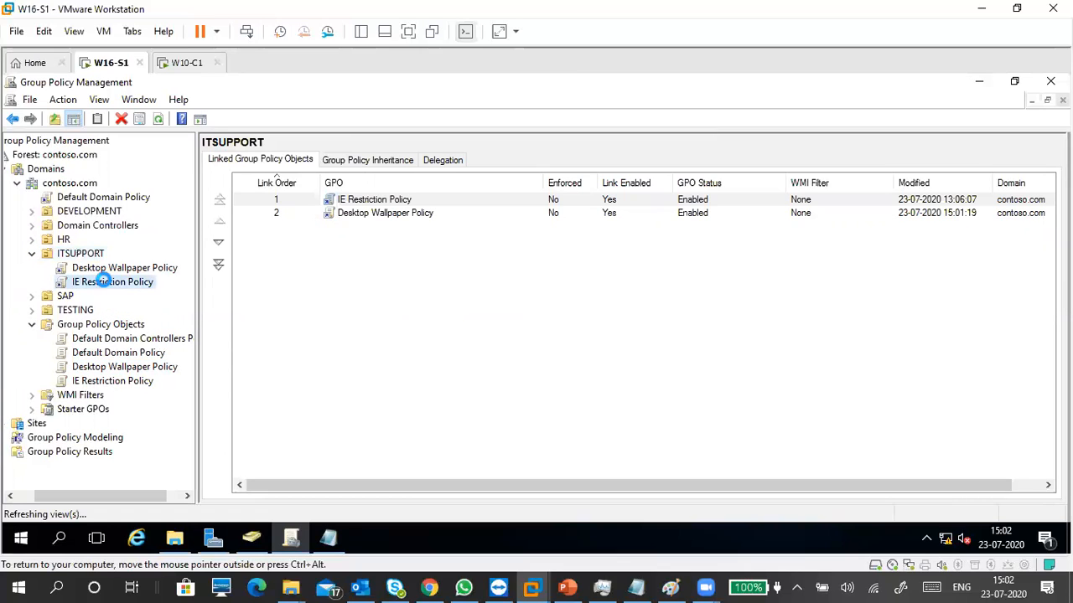
click(643, 337)
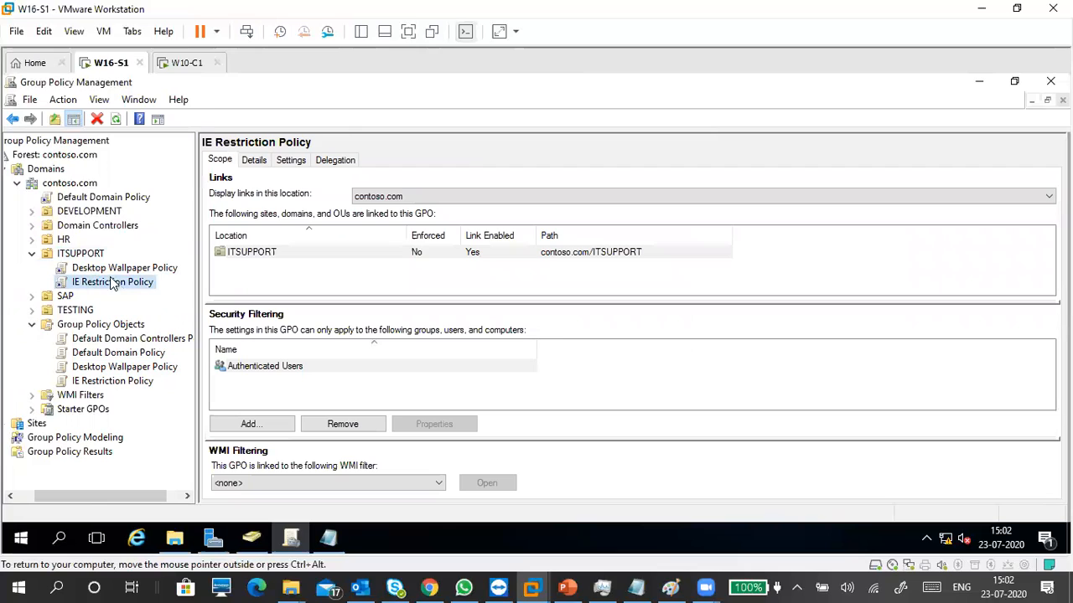
click(106, 269)
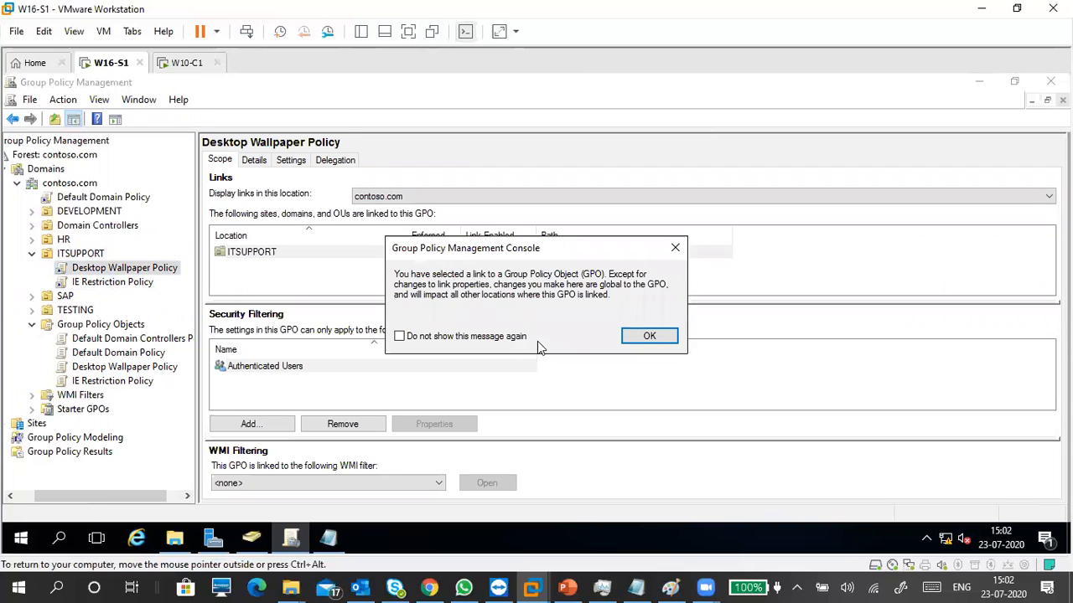
click(634, 337)
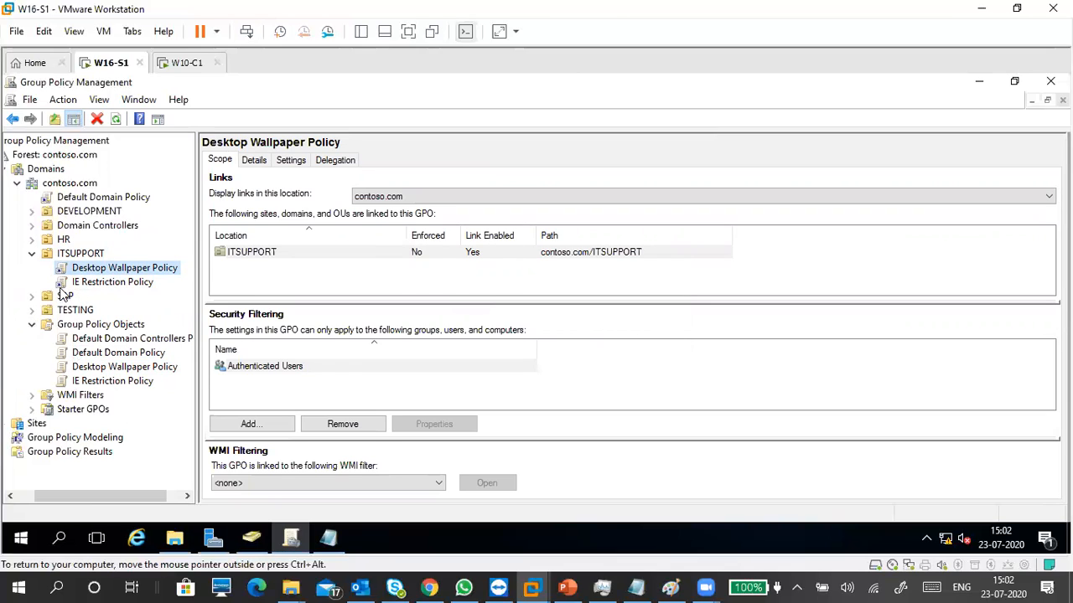
click(107, 283)
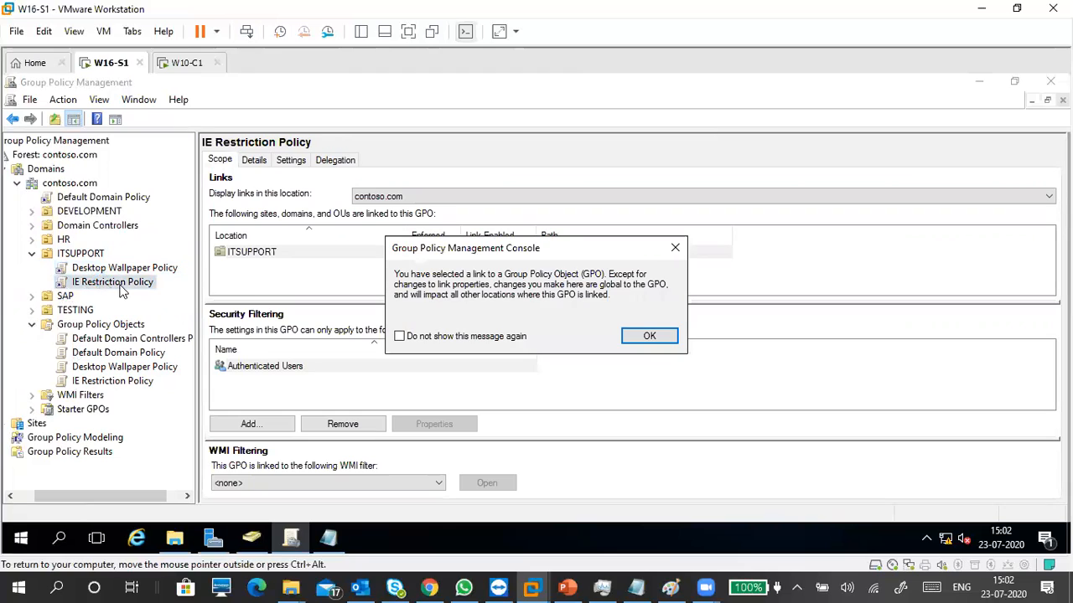
click(646, 336)
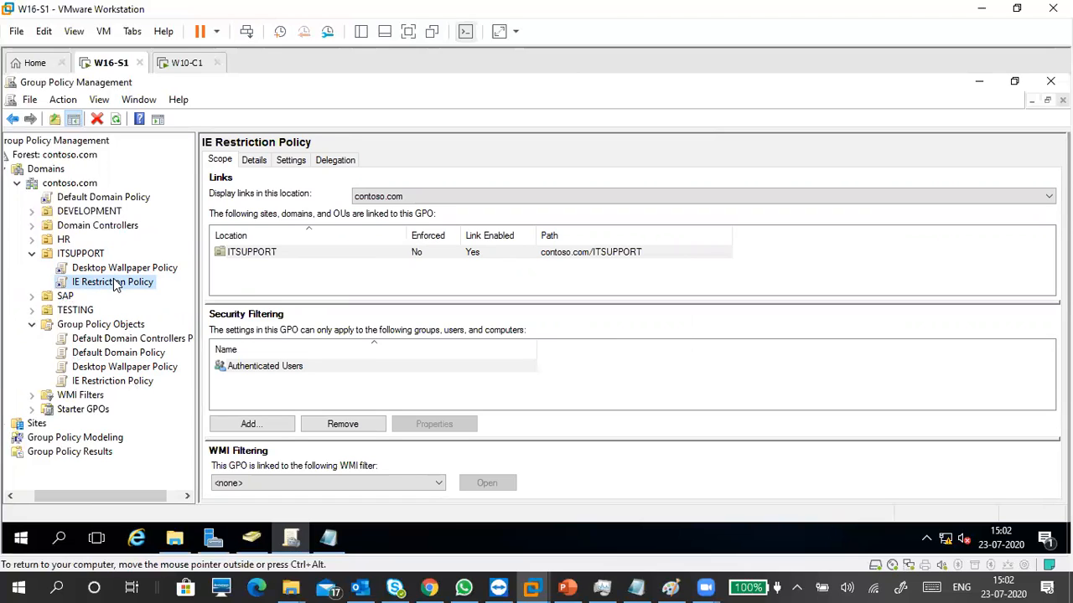
Compare the IE Restriction Policy under Group Policy Objects with its link under ITSUPPORT, and review ITSUPPORT's list of linked GPOs.
click(124, 382)
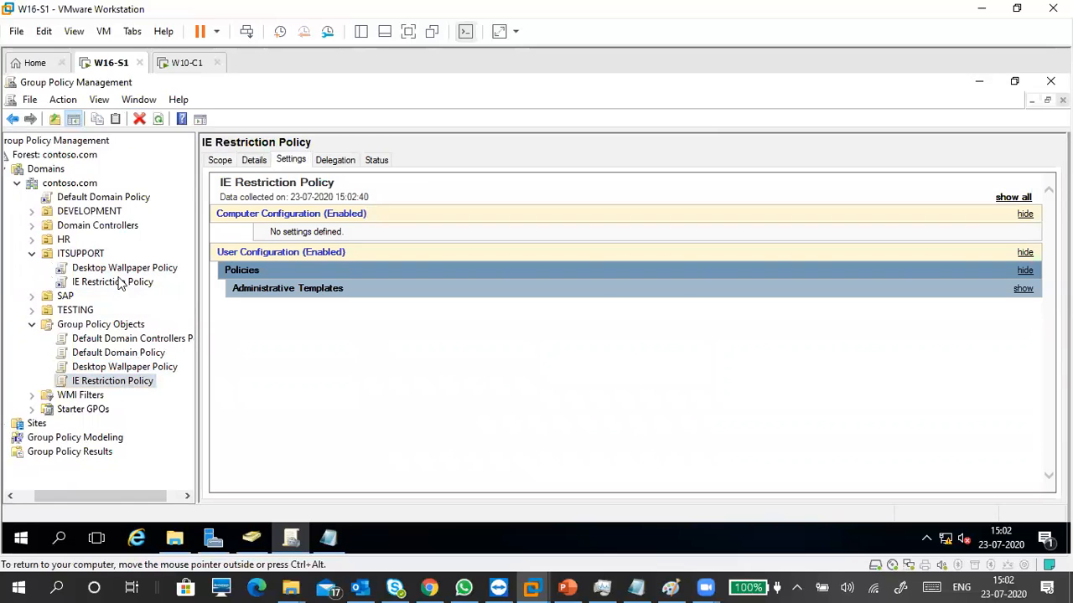
click(117, 281)
click(646, 335)
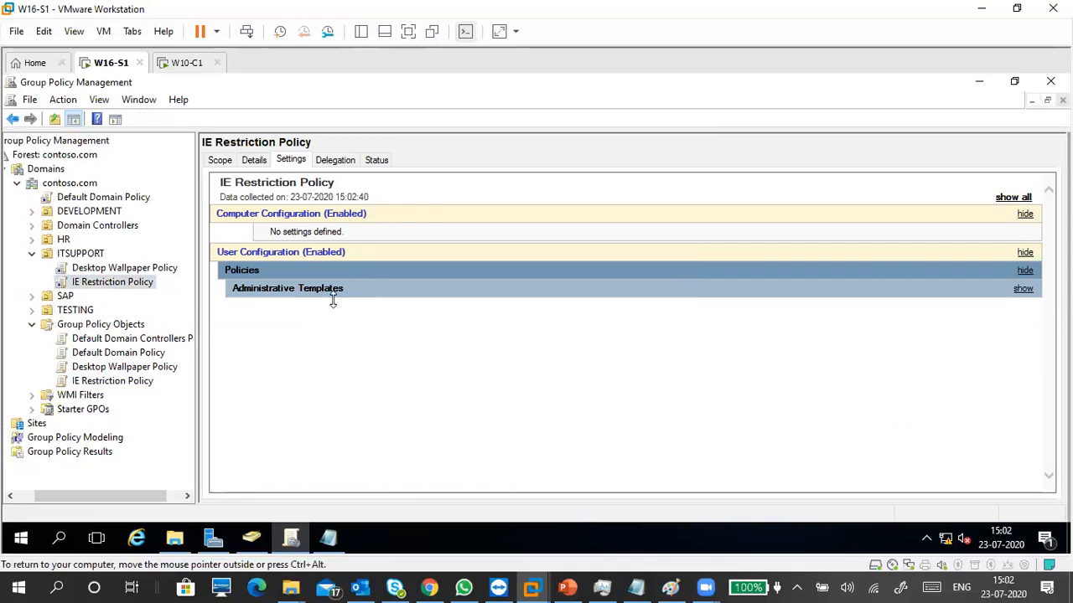
click(87, 253)
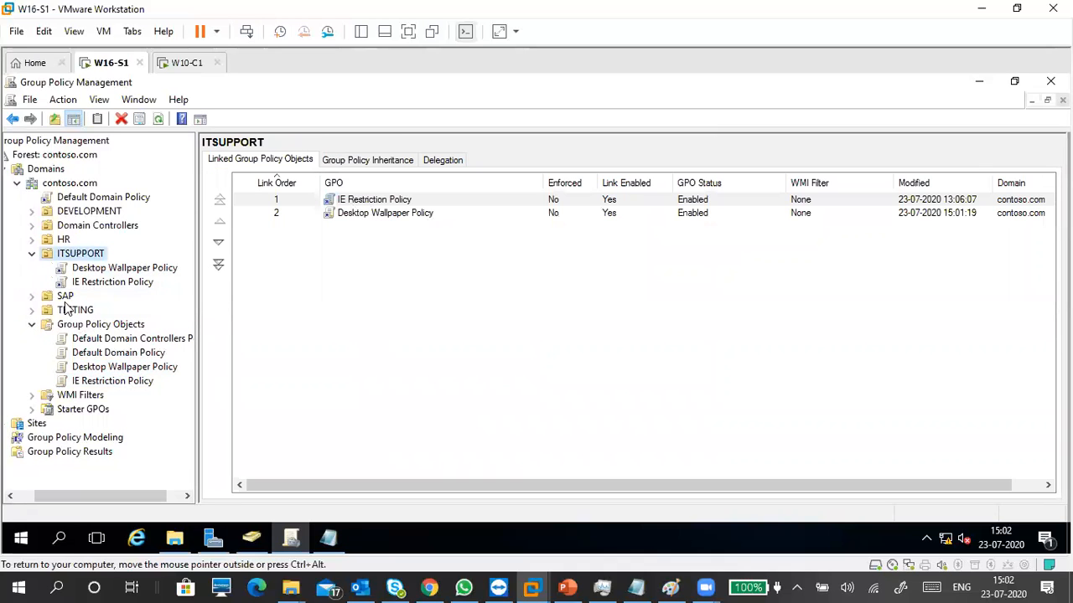
click(114, 282)
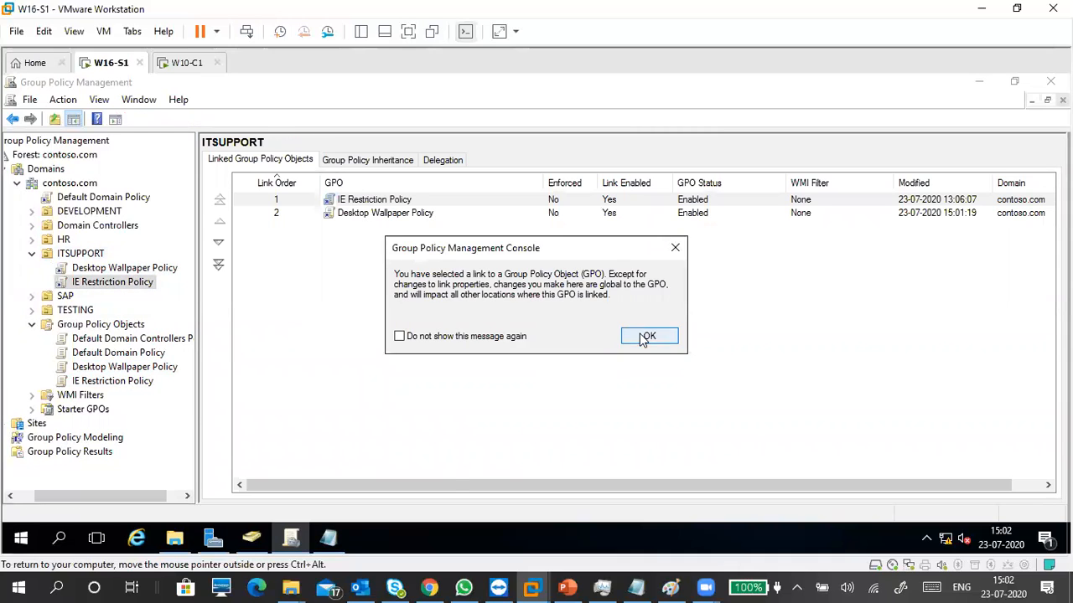
click(646, 335)
Review the delegation and scope of the Desktop Wallpaper Policy link under ITSUPPORT.
click(98, 270)
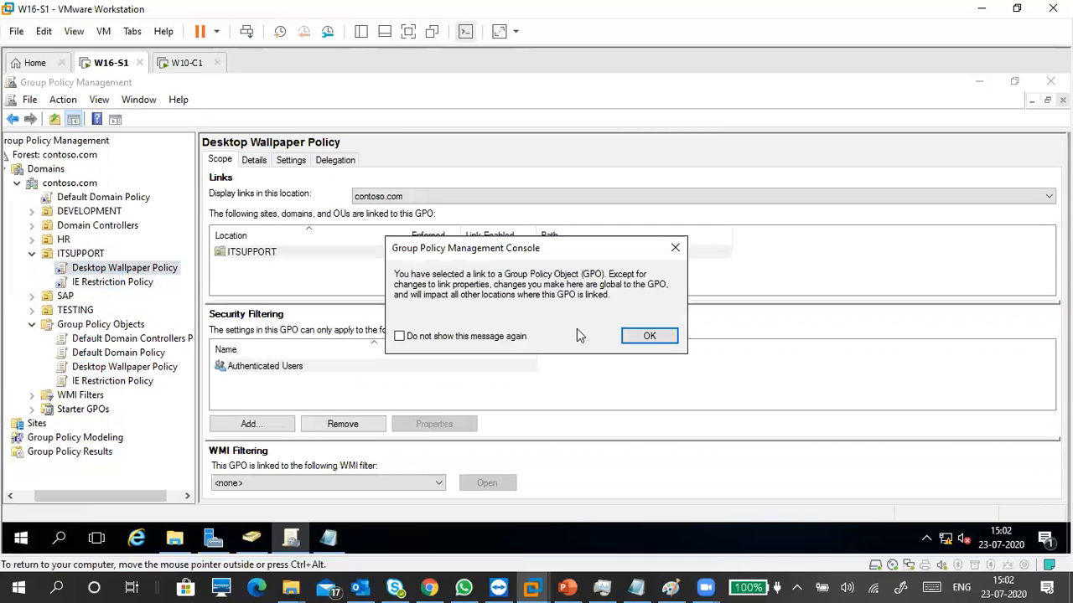
click(650, 336)
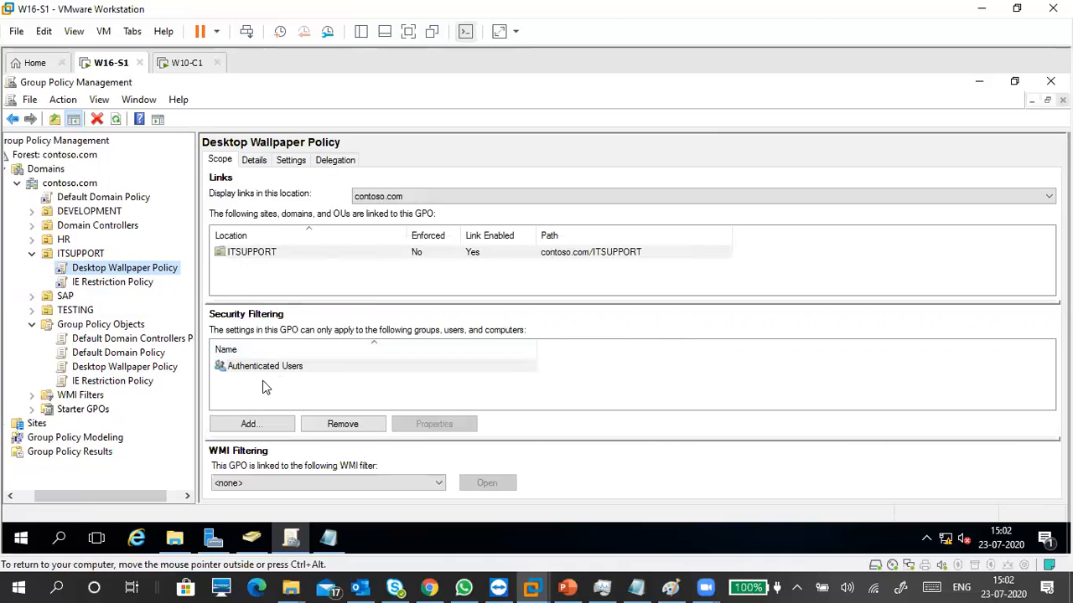
click(329, 160)
click(223, 161)
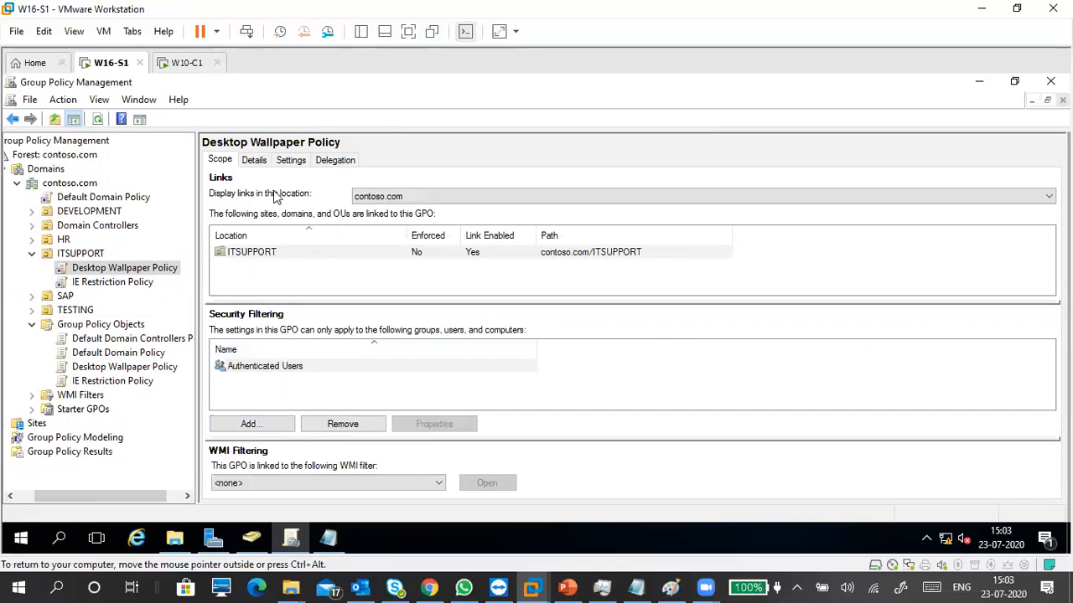
Select the contoso.com domain in the console tree and refresh it.
click(72, 184)
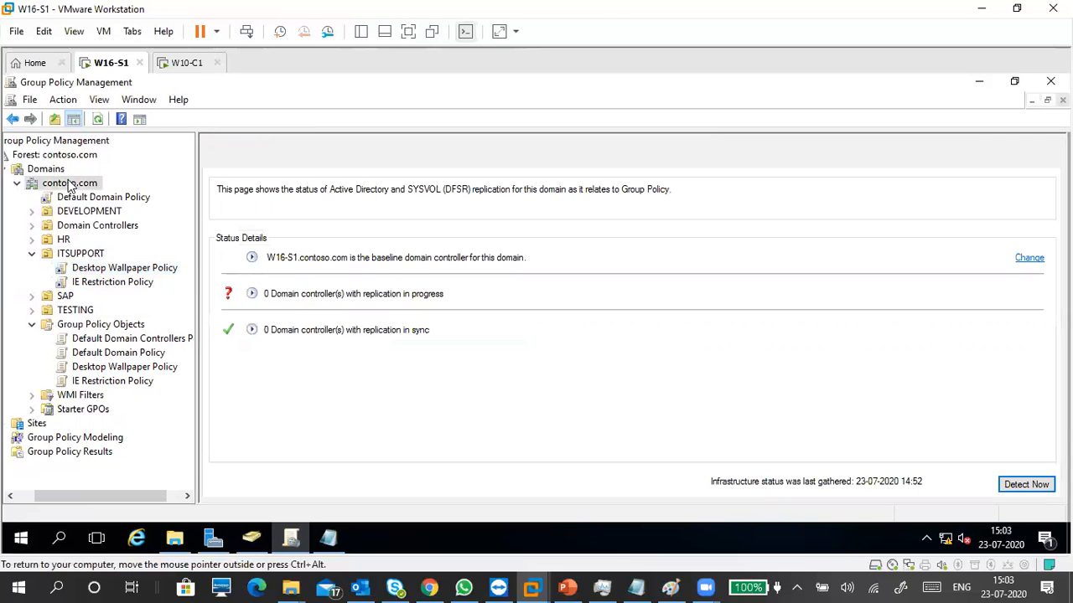
click(55, 158)
click(63, 179)
click(59, 155)
click(74, 182)
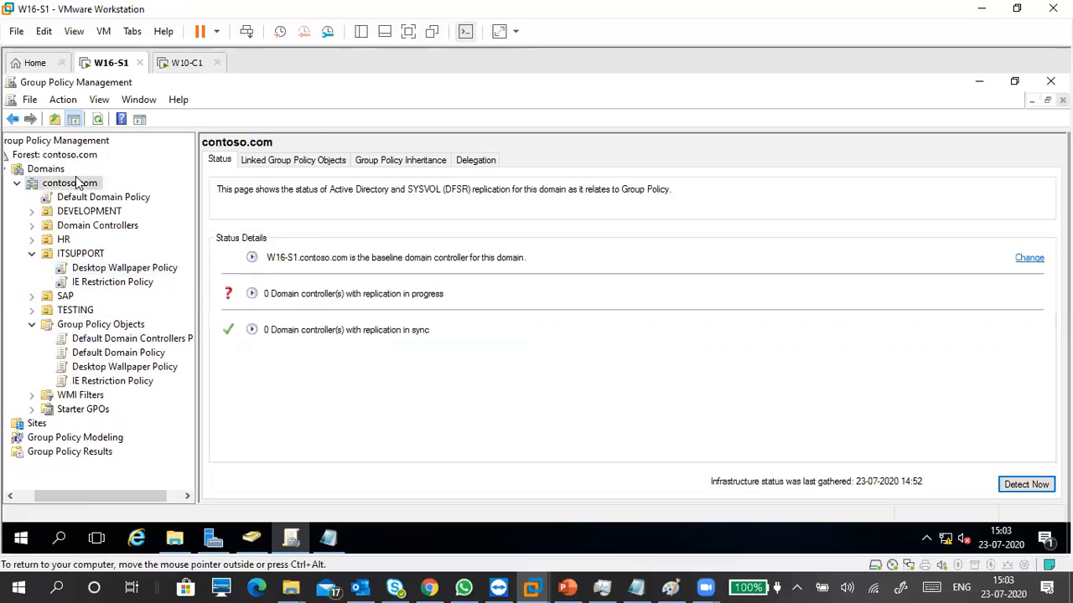
click(97, 119)
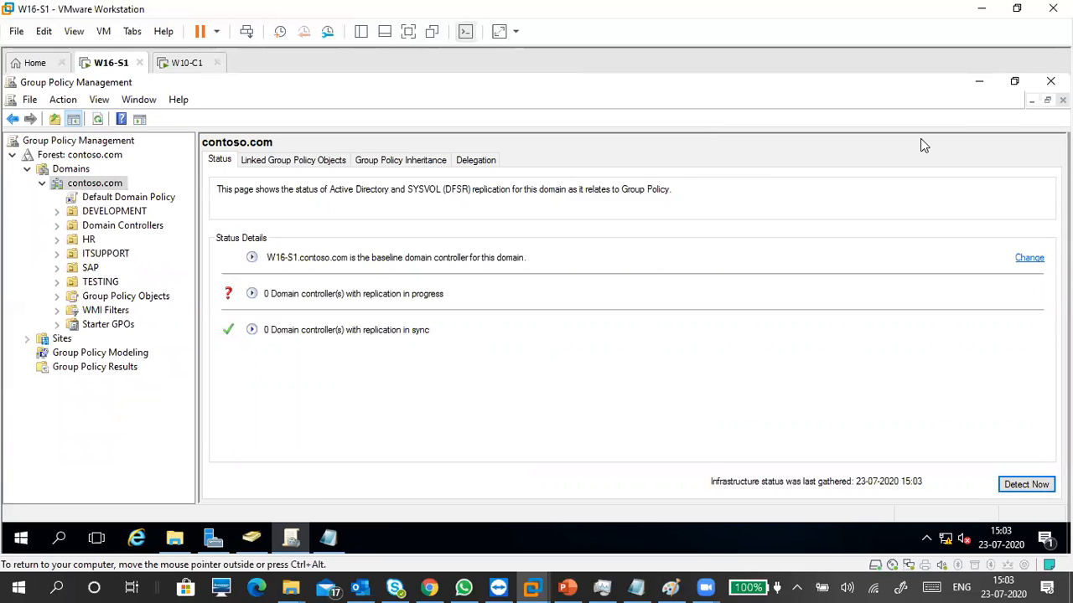
Minimize the open windows on the W16-S1 server and run GPUPDATE /FORCE from the Run dialog.
click(978, 82)
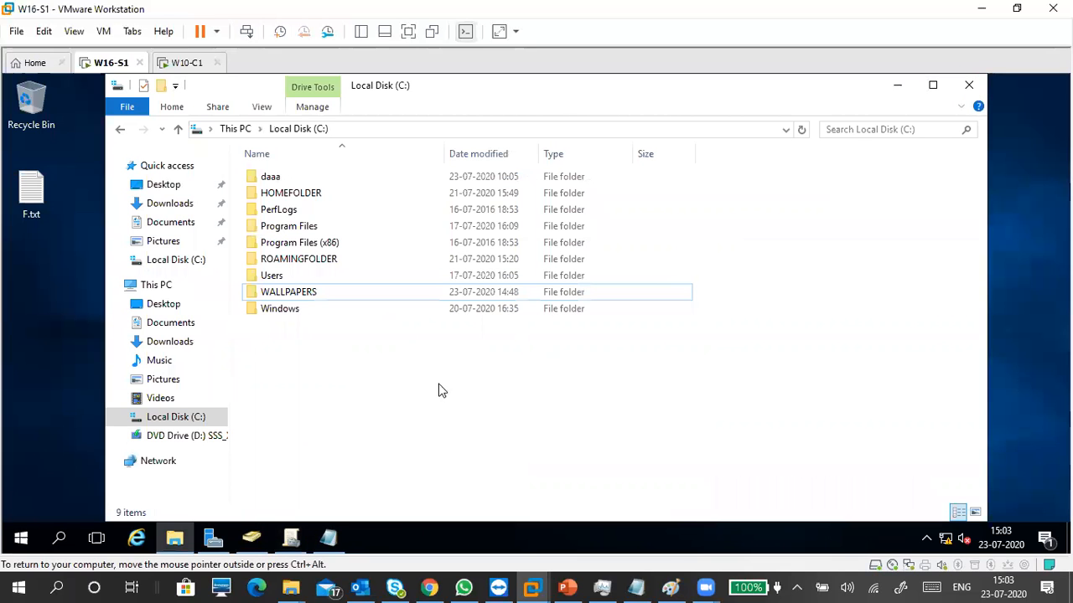
click(897, 85)
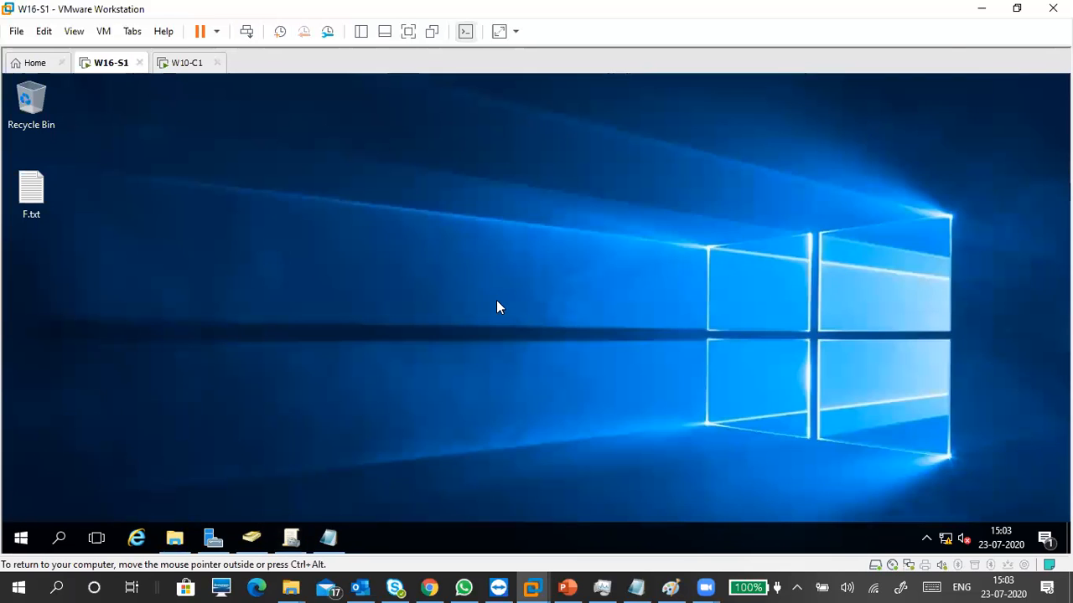
key(super+r)
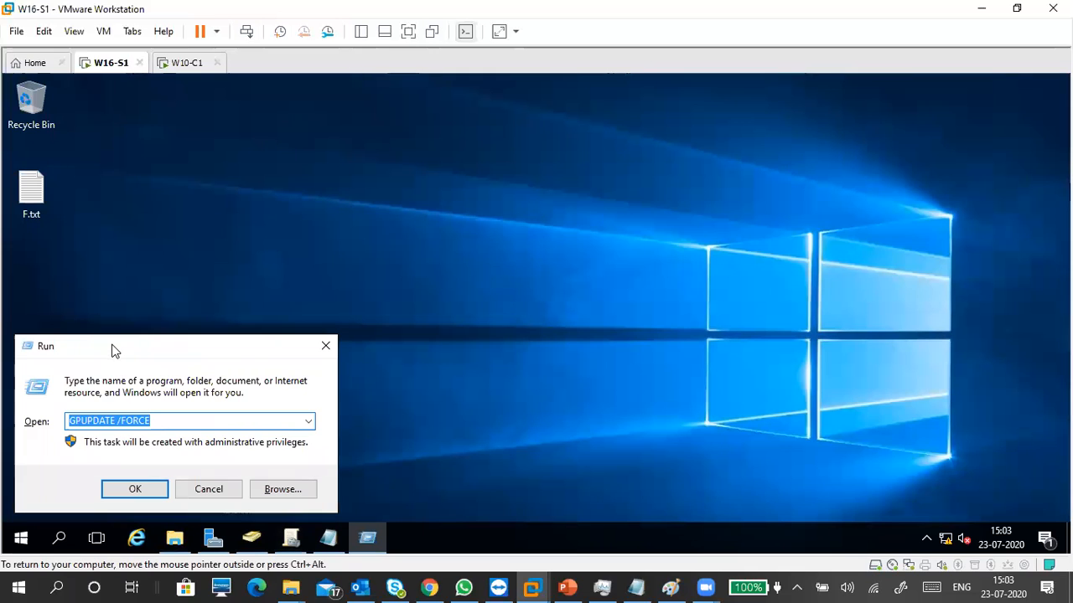
drag(326, 257, 383, 217)
click(419, 290)
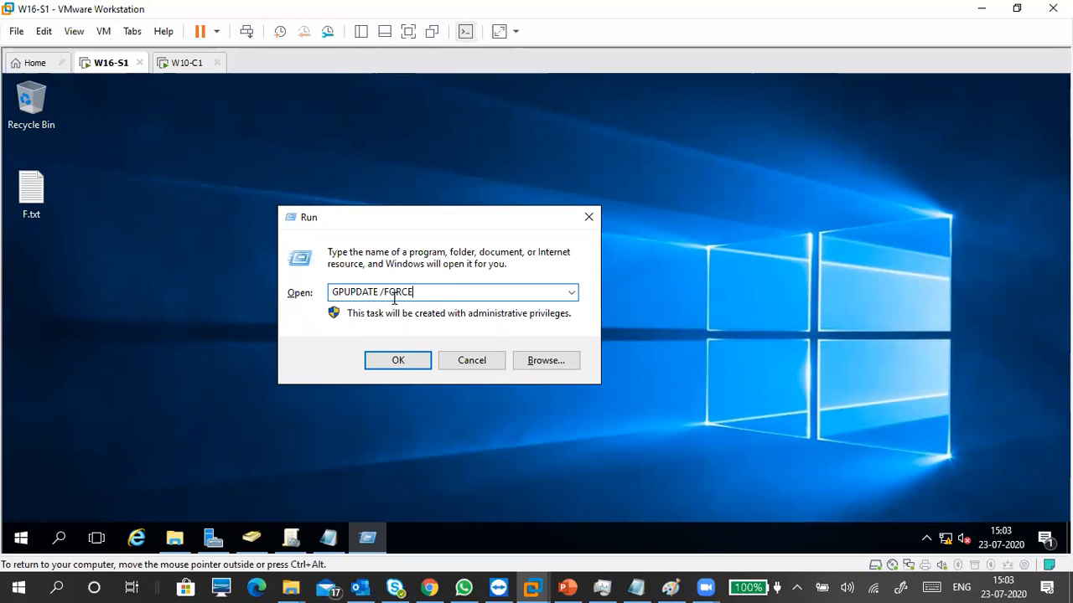
drag(333, 293, 458, 300)
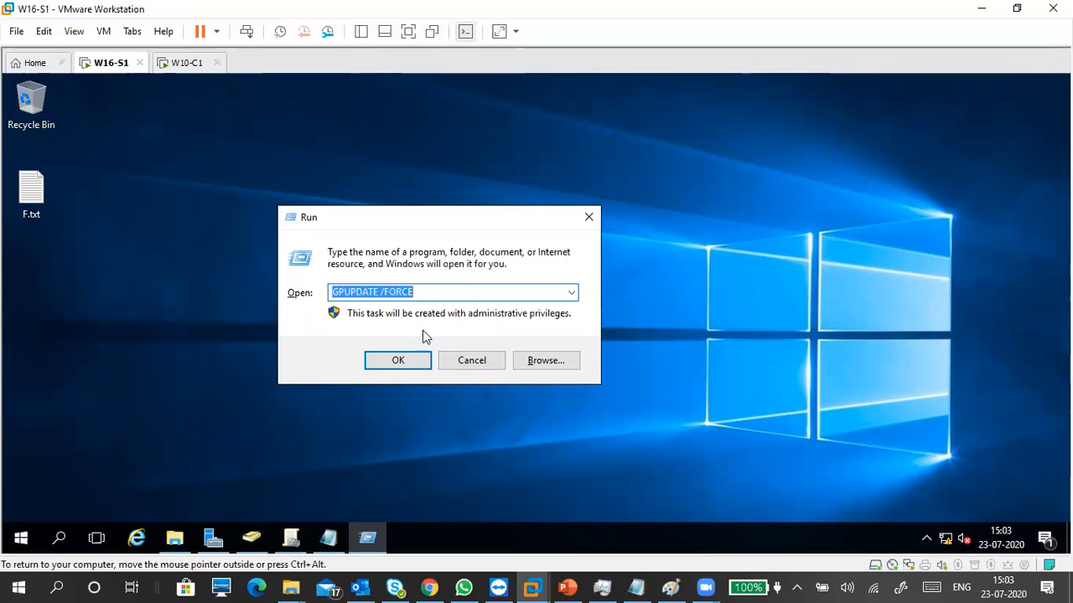
click(408, 360)
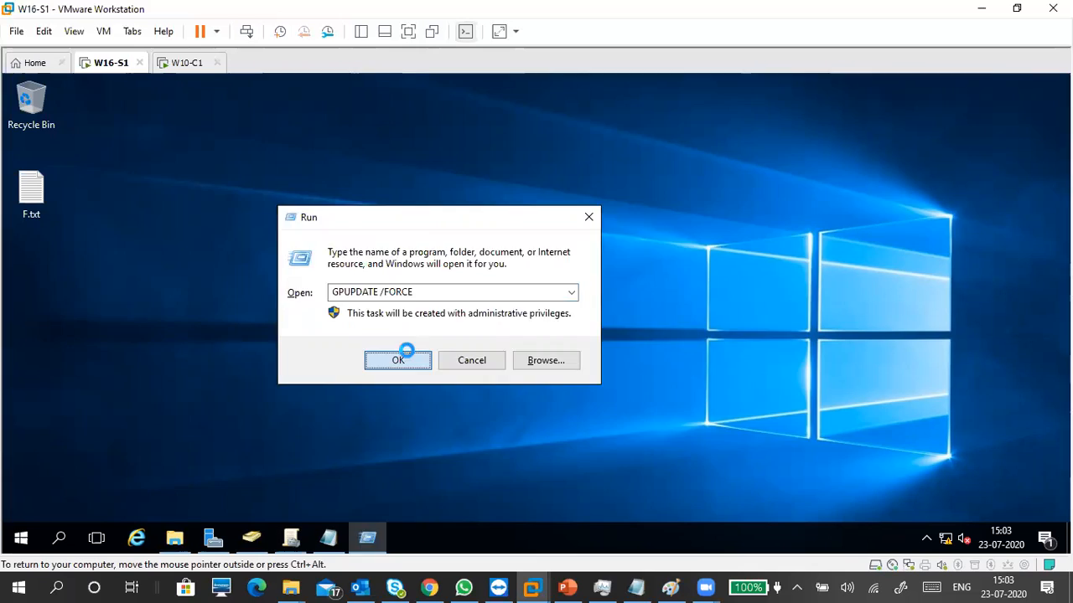
Switch to the W10-C1 client machine and run GPUPDATE /FORCE there from the Run dialog.
click(177, 64)
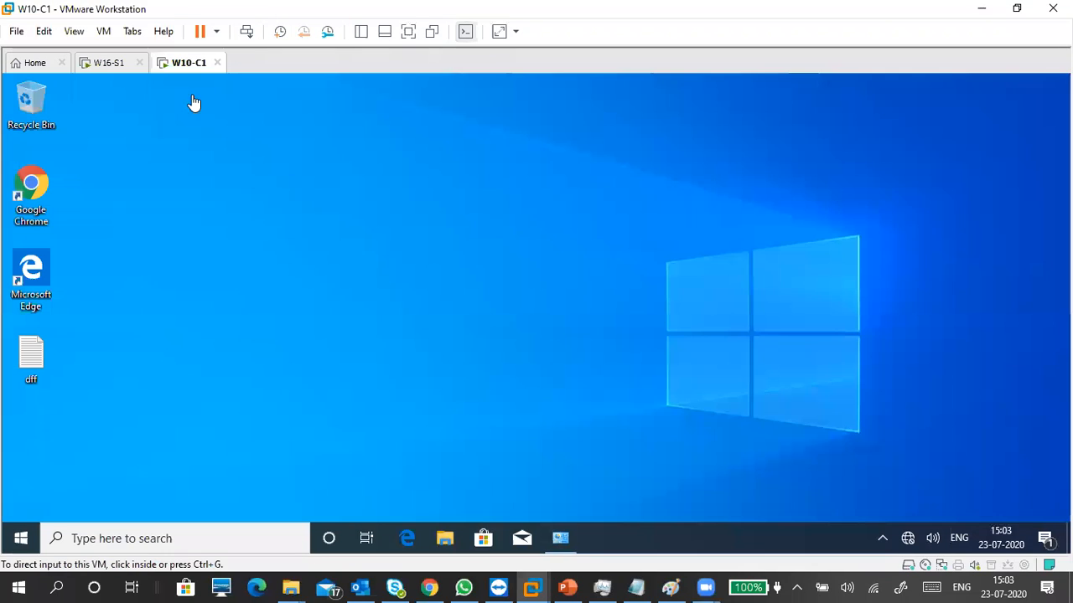
key(super+r)
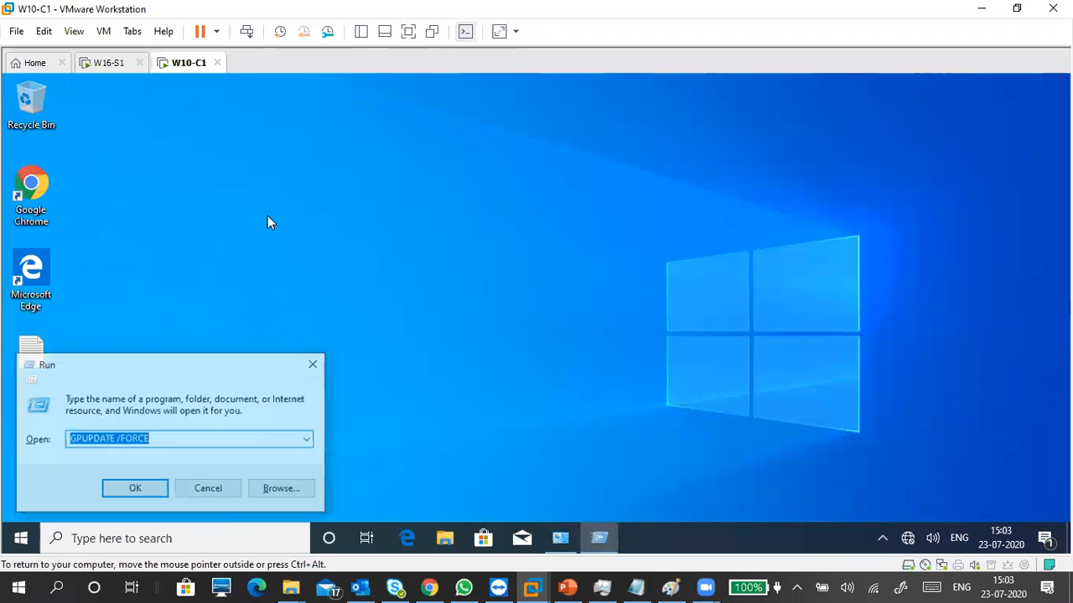
drag(201, 354, 457, 170)
click(395, 290)
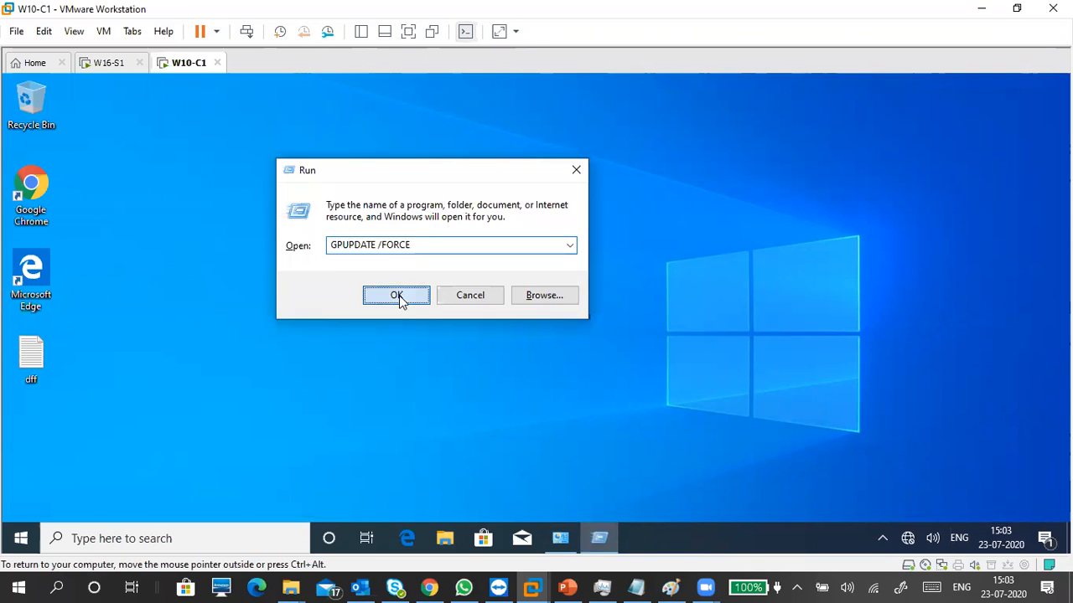
Check the progress of the policy update on the W16-S1 server and return to the W10-C1 client.
click(104, 64)
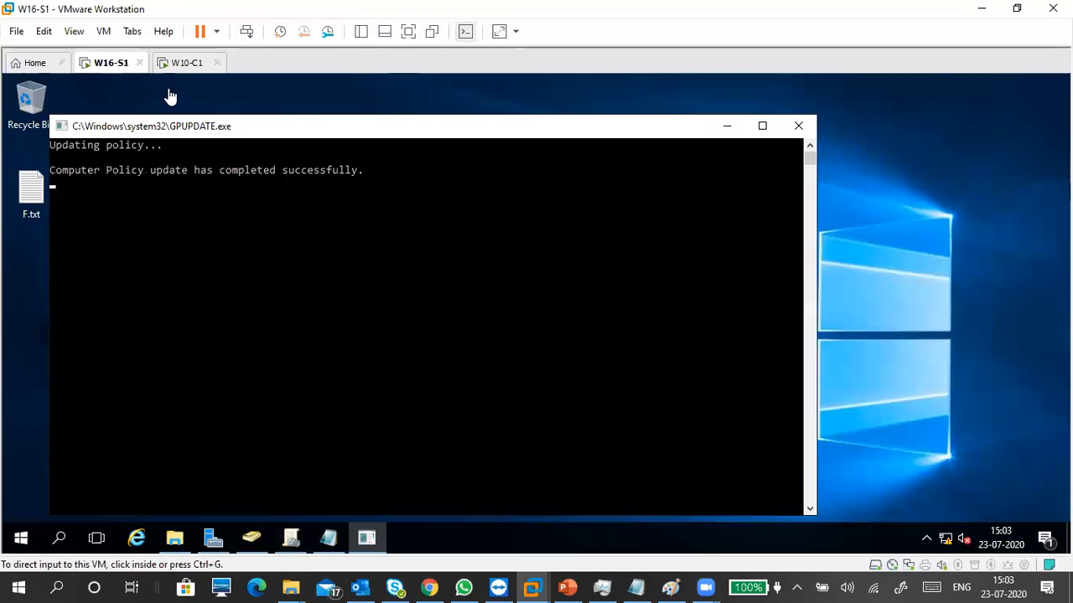
click(183, 64)
drag(290, 165, 316, 183)
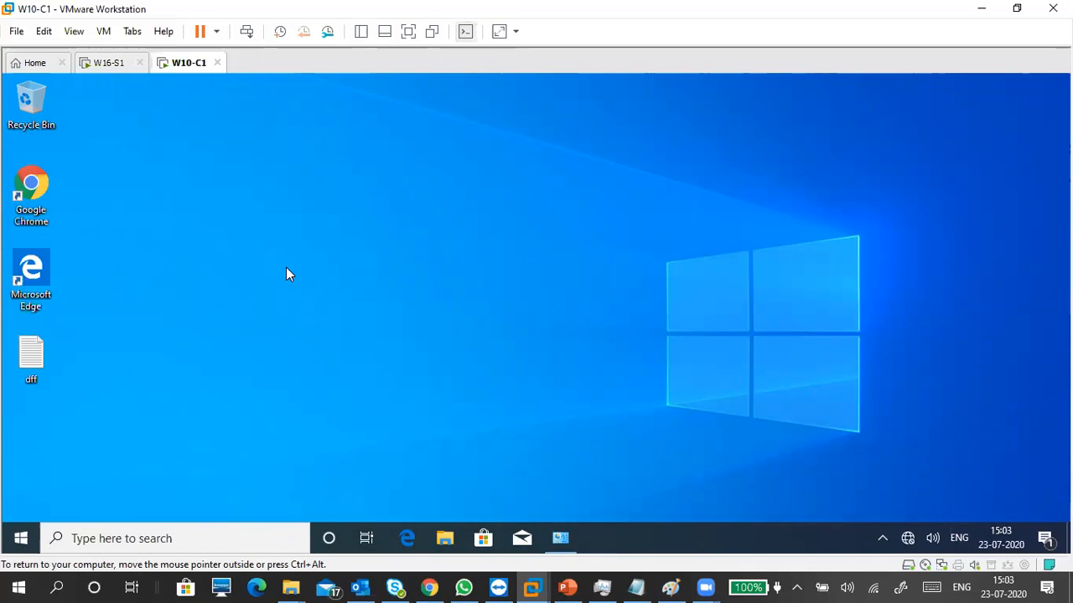
Open a Command Prompt on the W10-C1 client and force a group policy update with gpupdate /force.
key(super+r)
text(cmd)
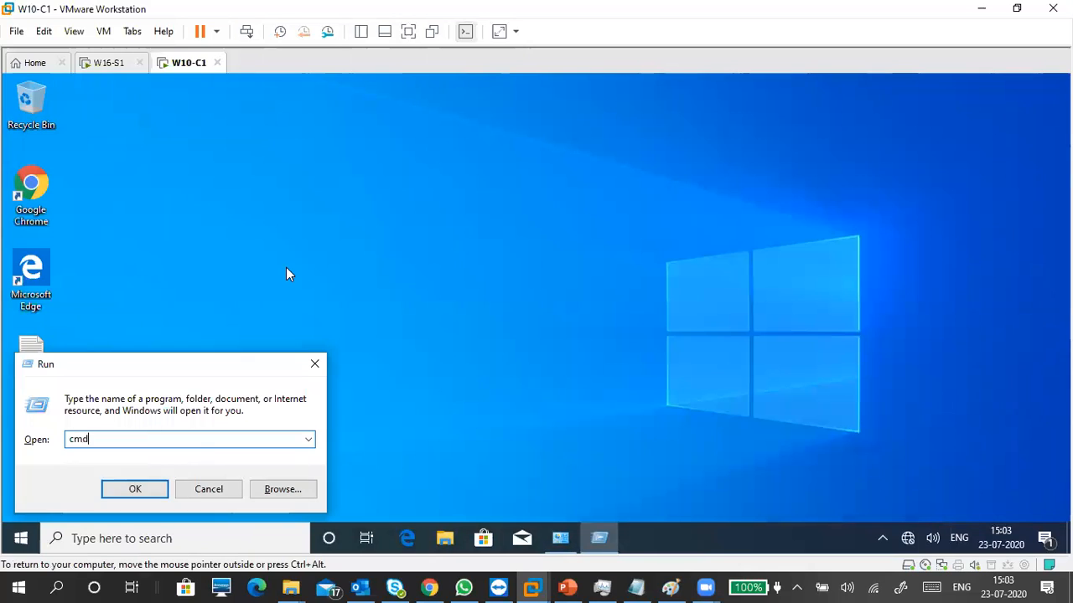
key(Return)
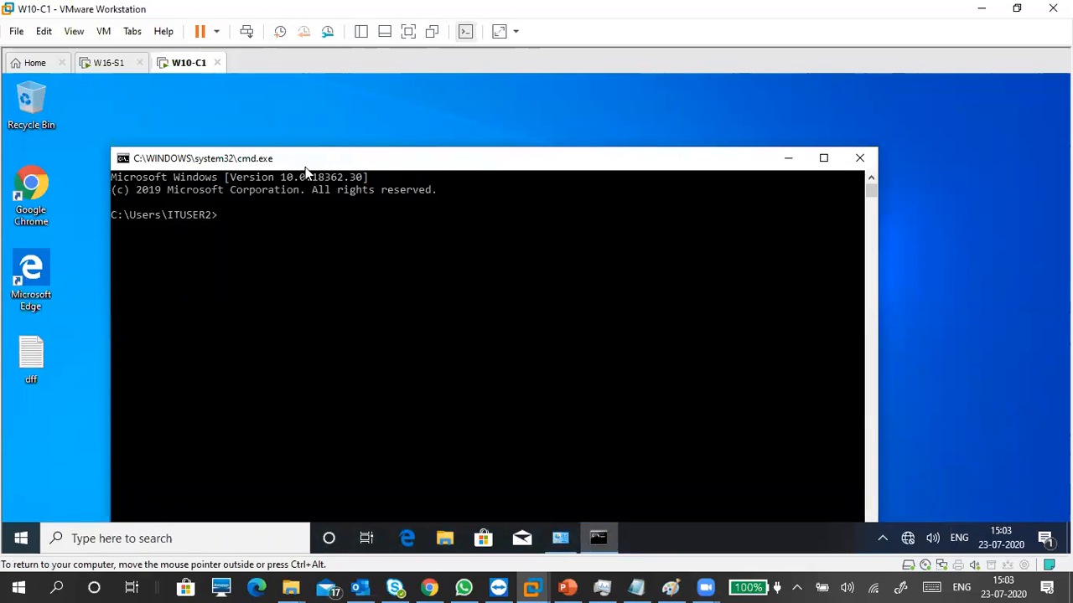
drag(305, 167, 371, 96)
click(368, 207)
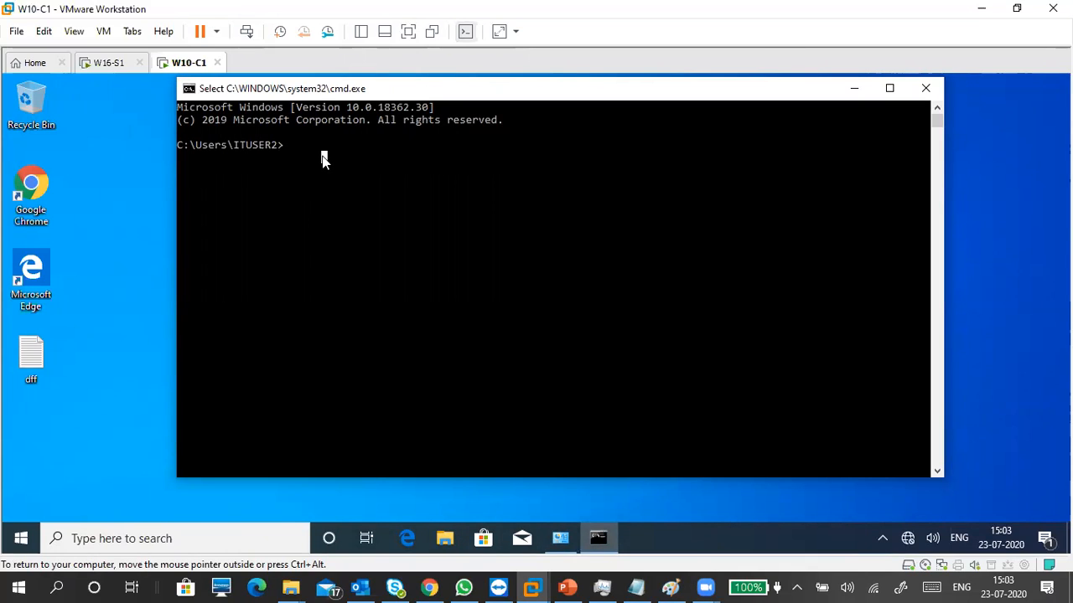
text(gpupdate)
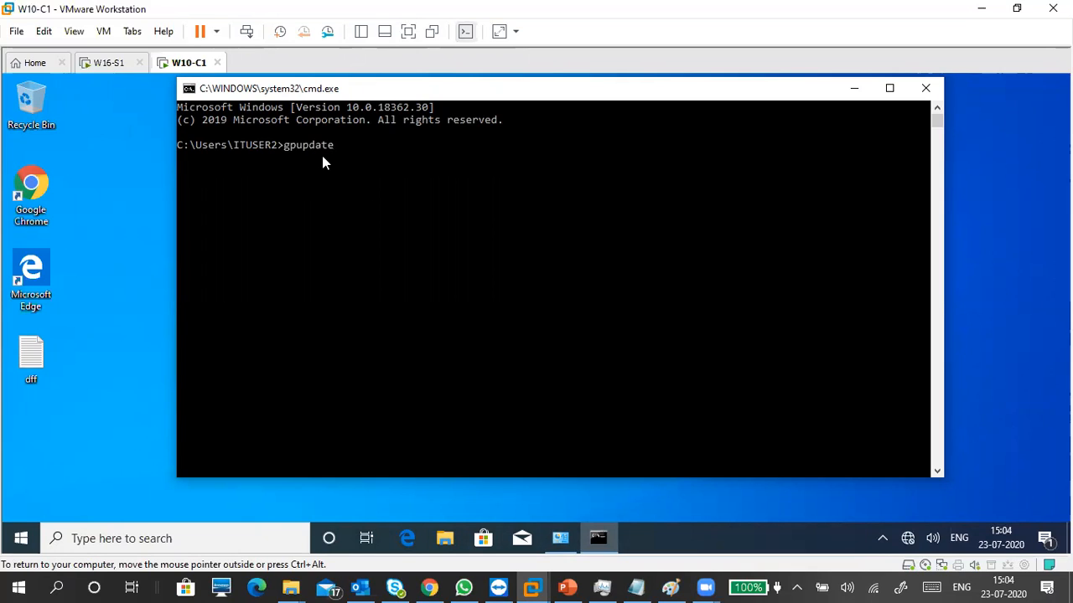
text( /force)
key(Return)
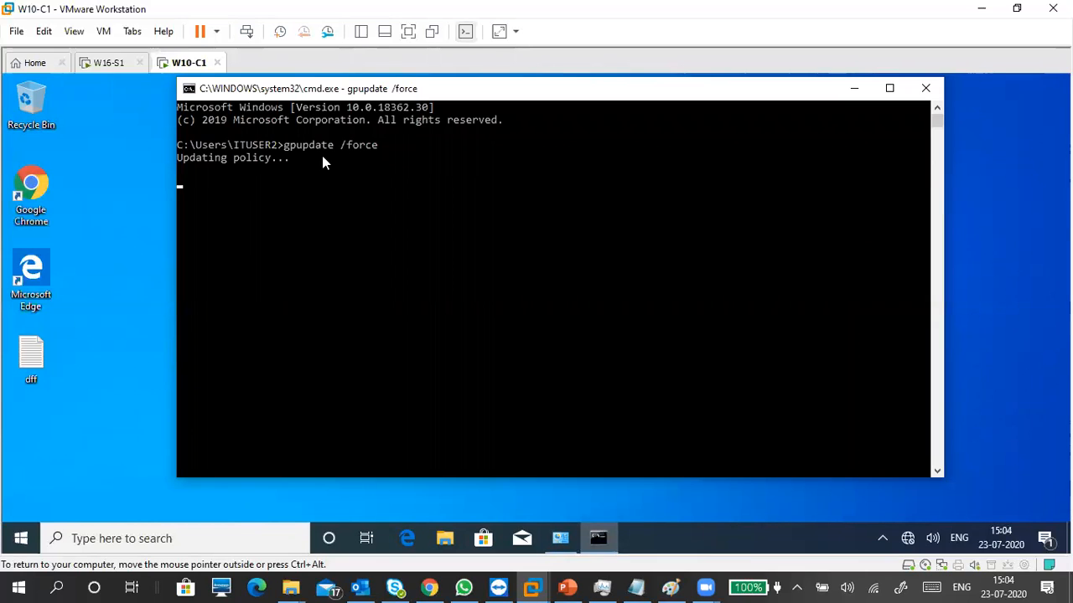
drag(307, 93, 296, 111)
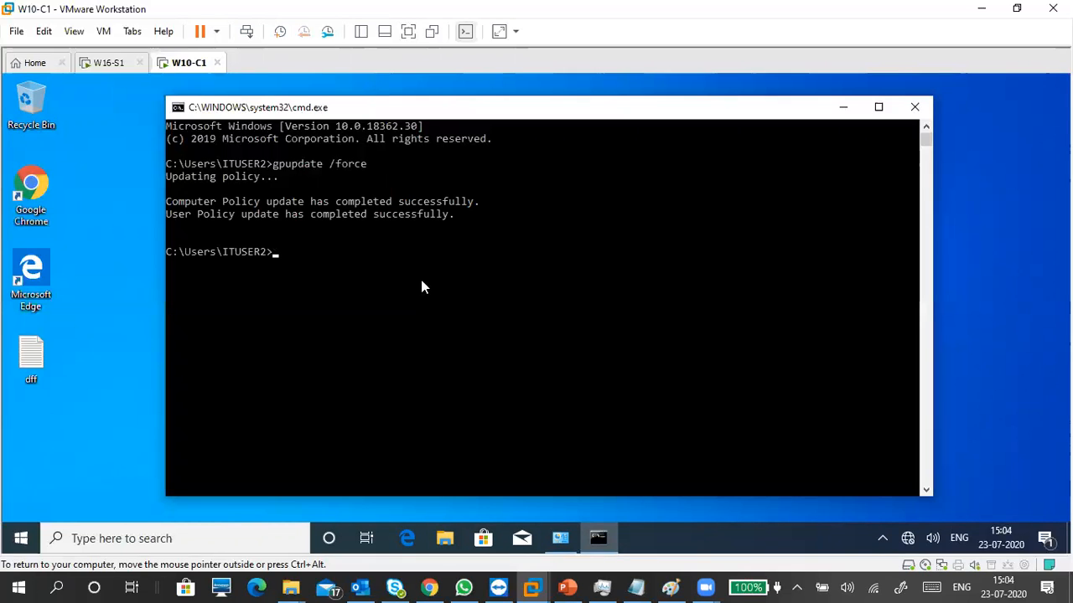
Compare the date and time on the W16-S1 server with those on the W10-C1 client.
click(106, 63)
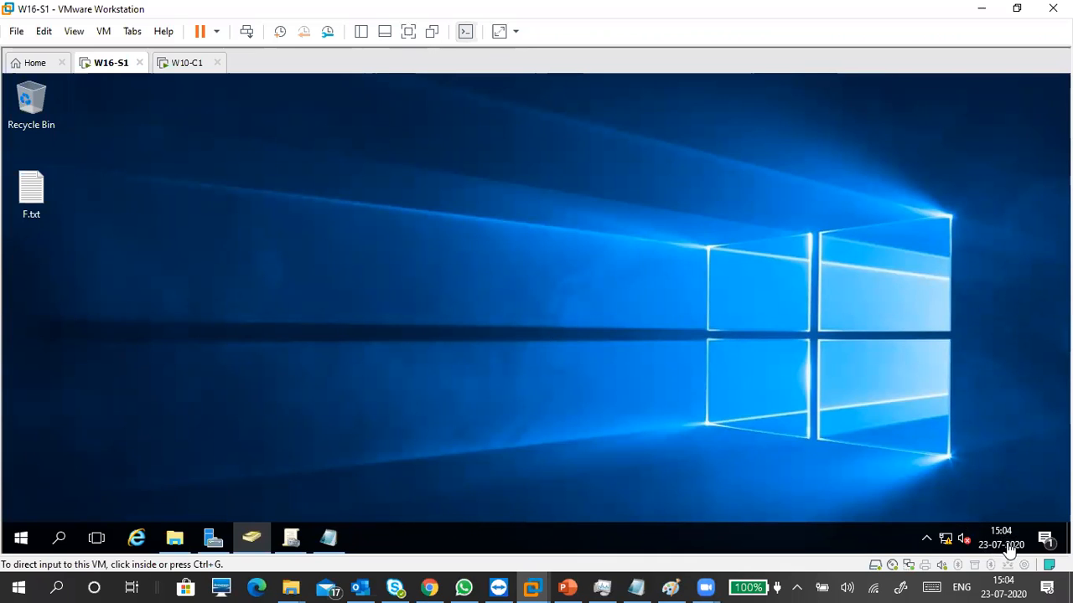
click(183, 65)
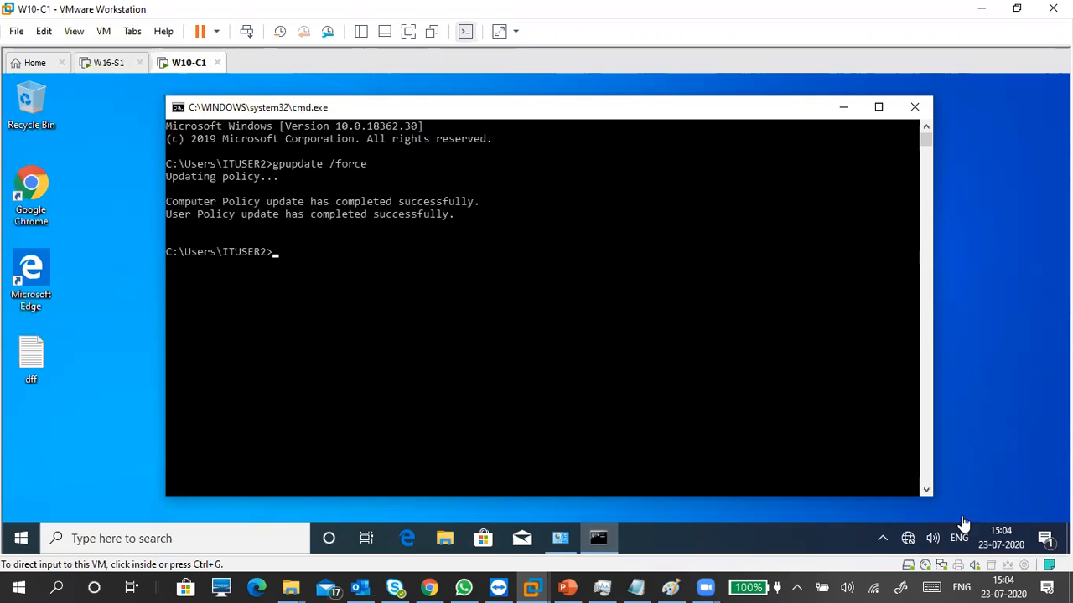
click(114, 64)
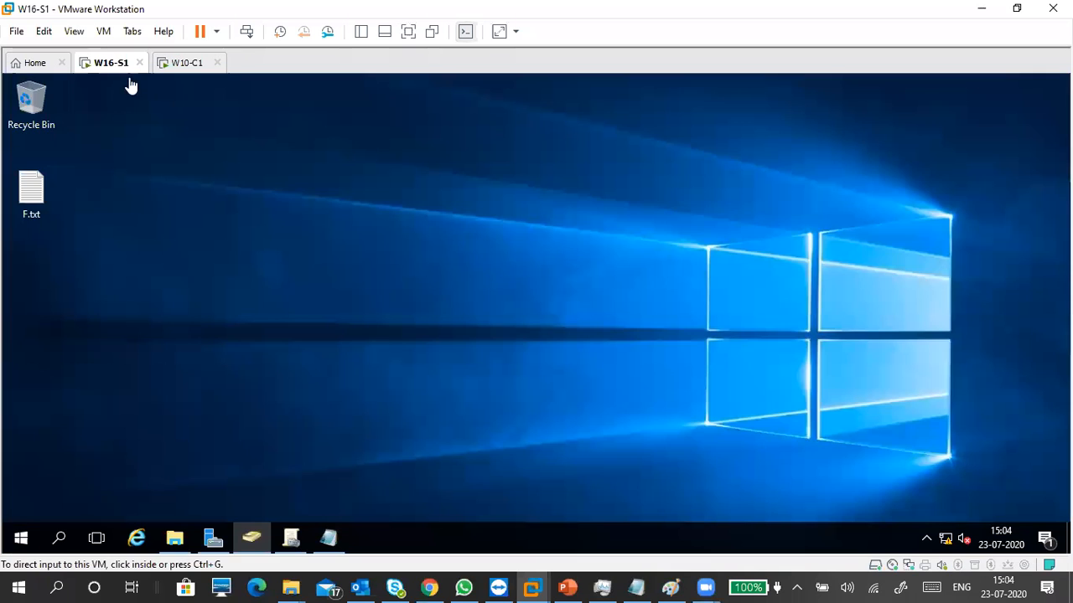
click(193, 67)
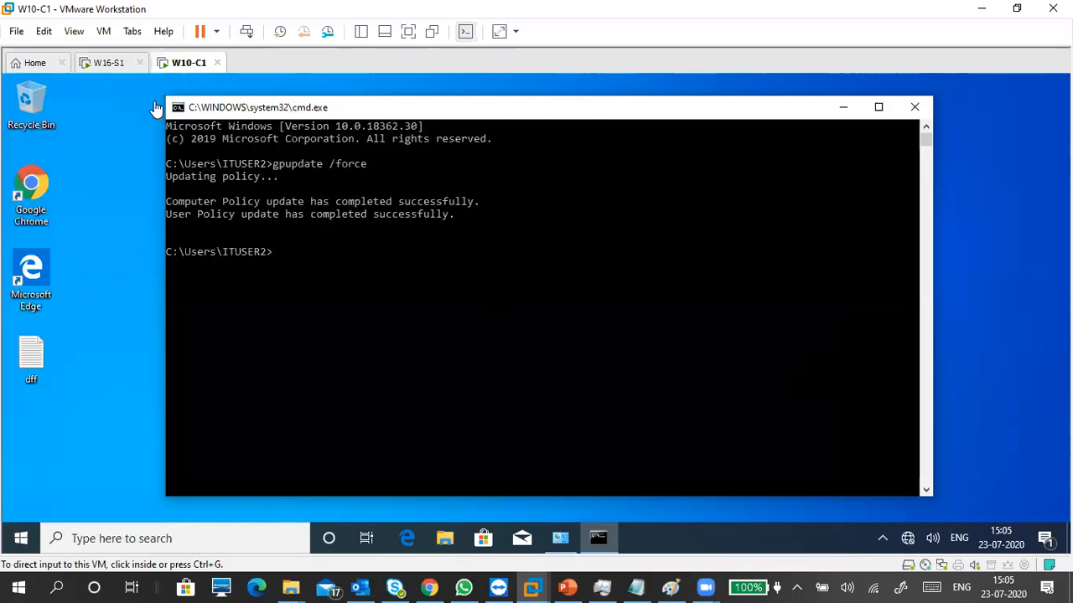
click(106, 63)
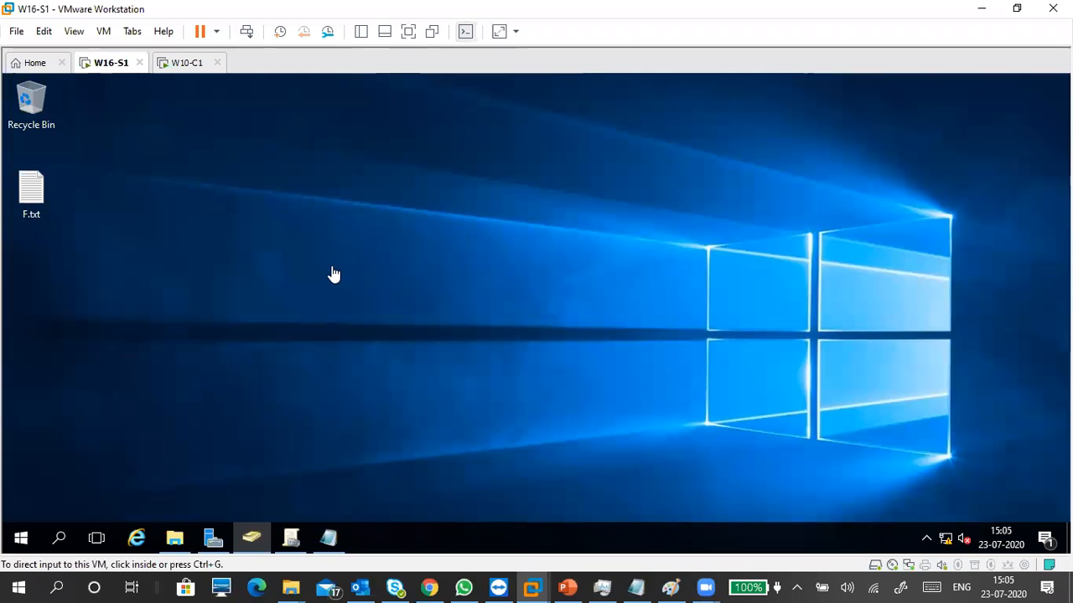
click(188, 64)
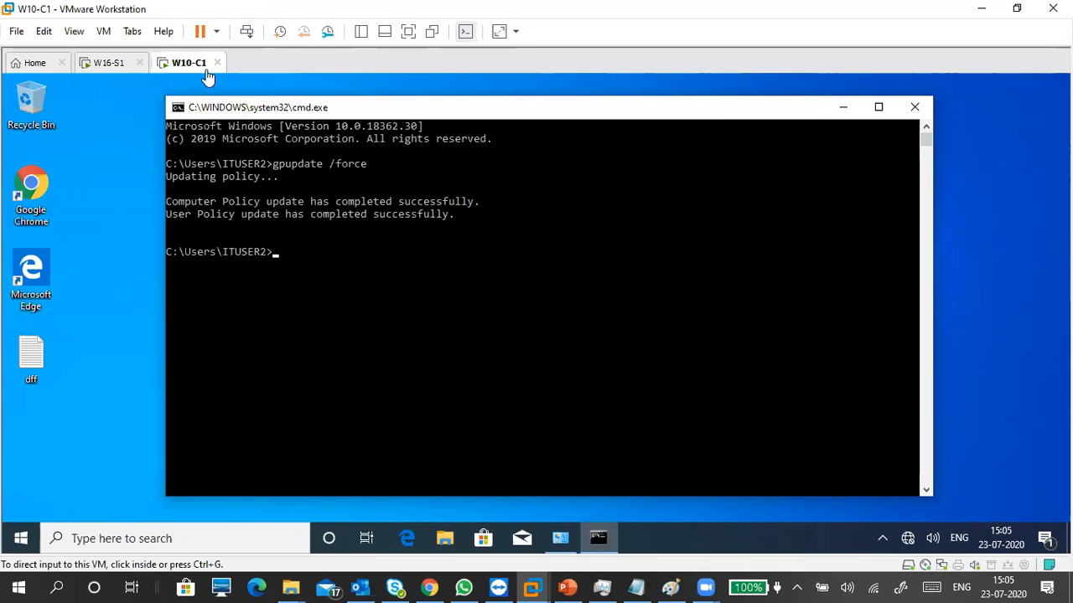
click(413, 249)
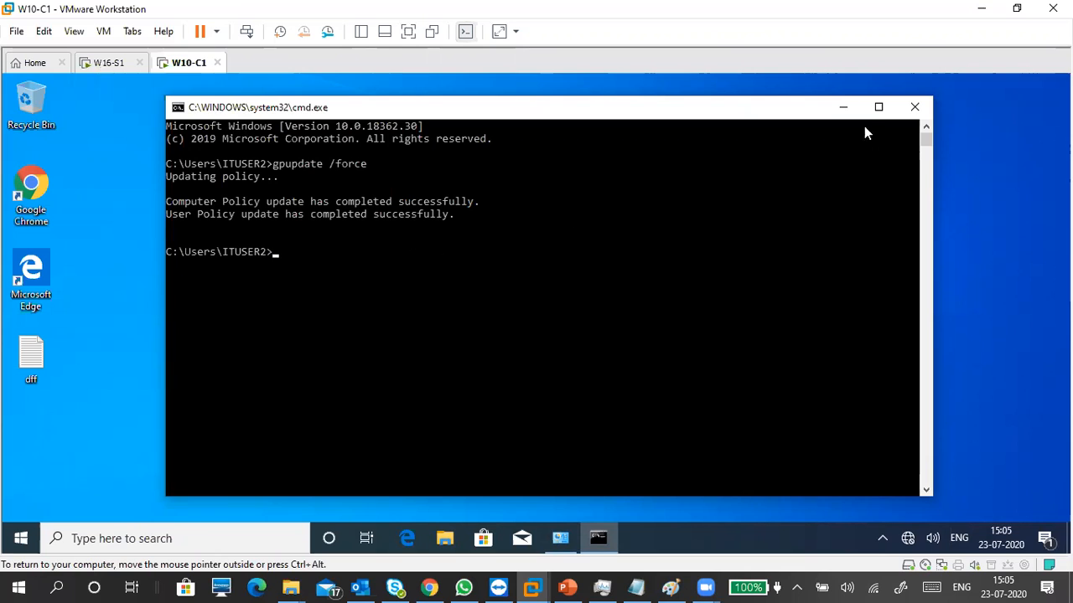
Close the Command Prompt and sign ITUSER2 out of the W10-C1 client.
click(915, 107)
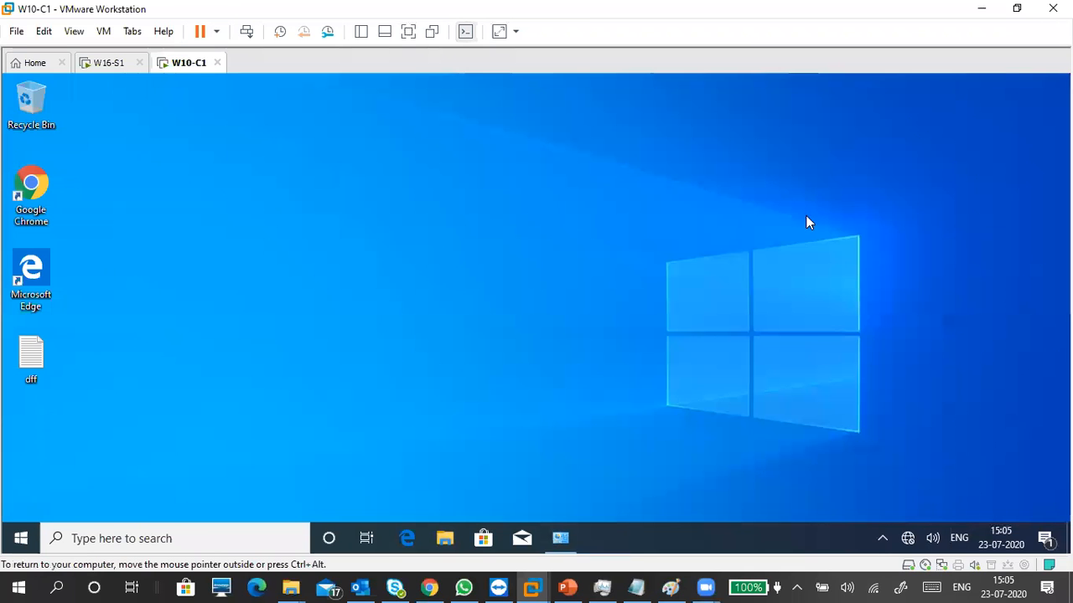
click(24, 537)
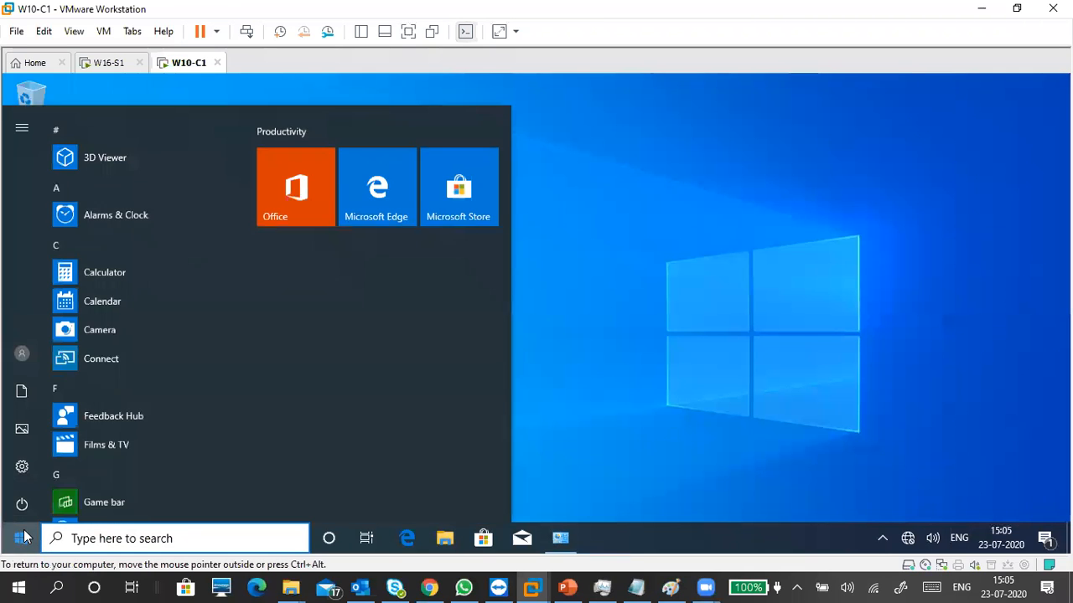
click(25, 357)
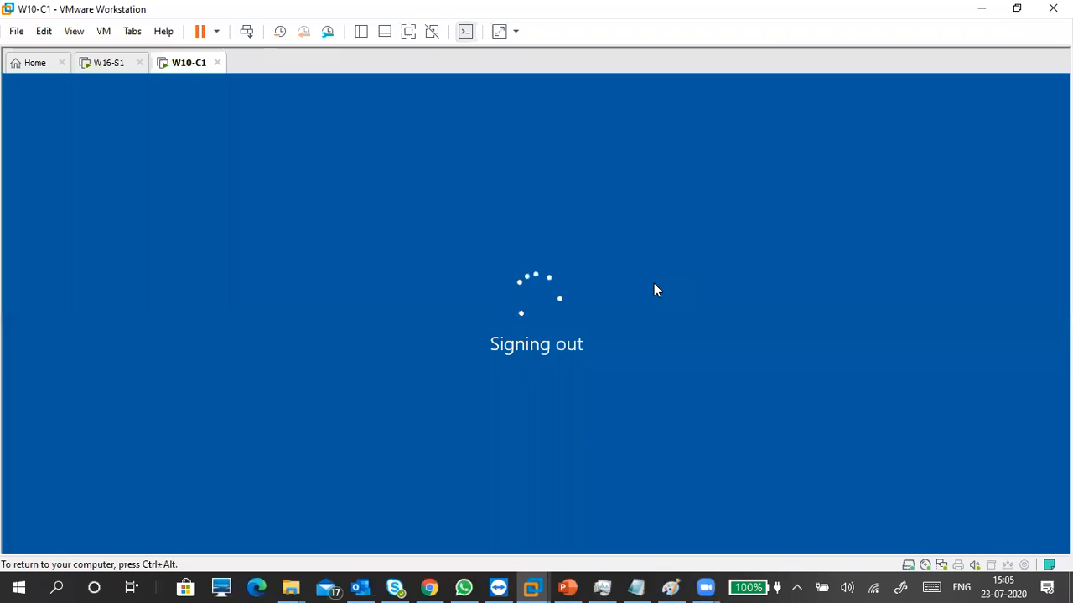
Examine the user accounts and groups in the ITSUPPORT organizational unit on the W16-S1 server.
click(109, 65)
click(215, 537)
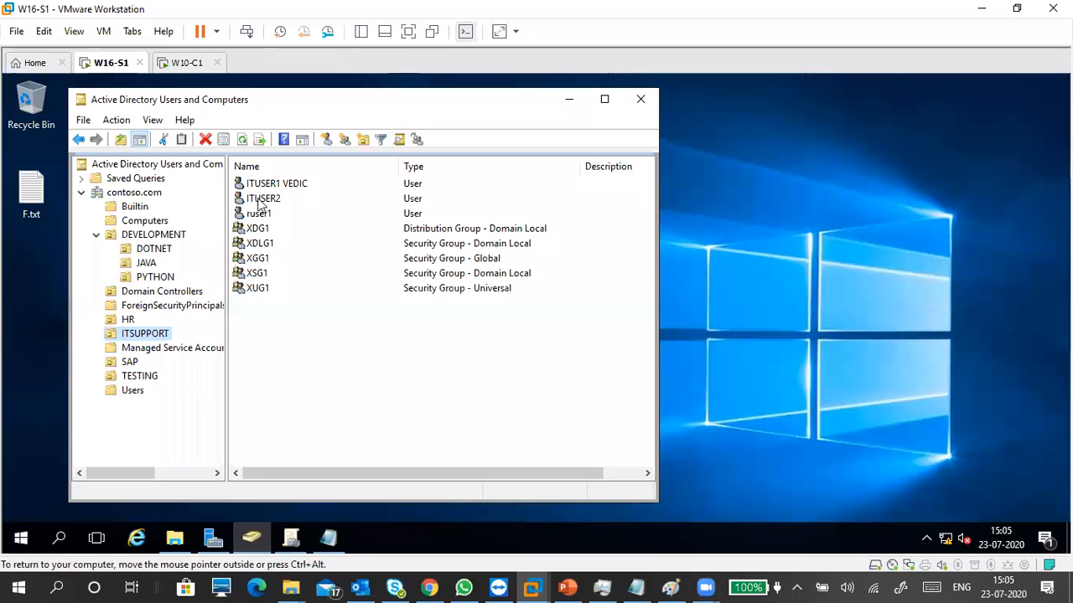
click(263, 183)
click(263, 198)
click(260, 214)
click(262, 199)
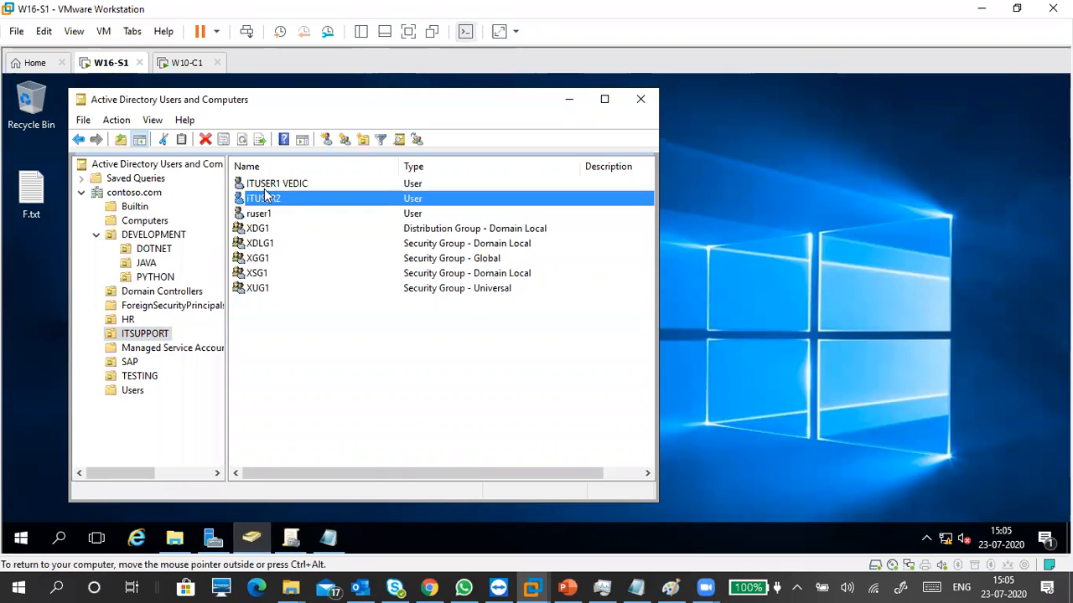
click(265, 185)
click(270, 215)
click(266, 198)
click(266, 186)
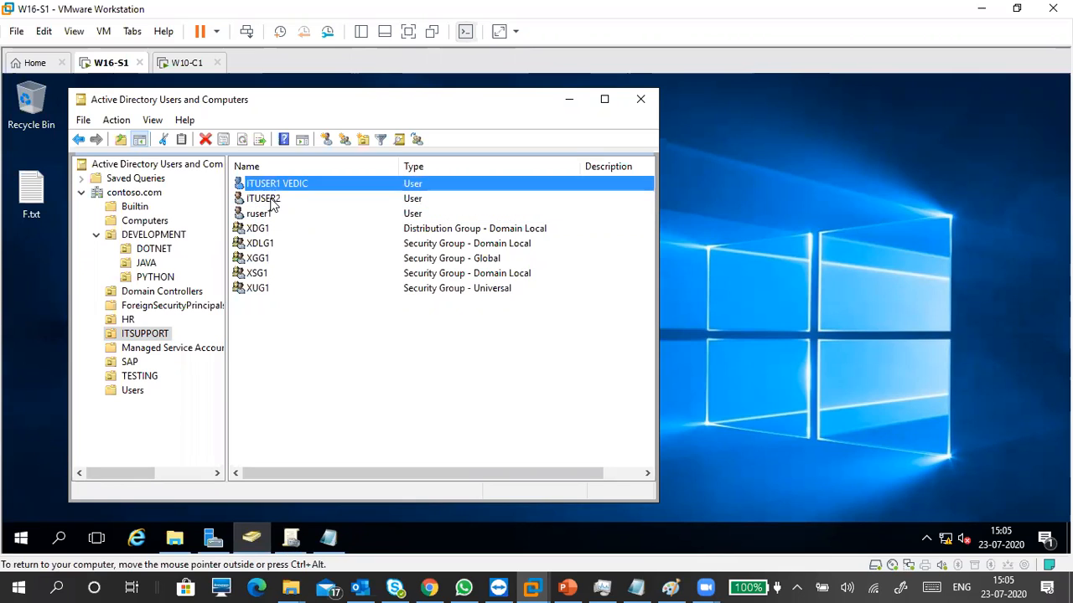
click(269, 215)
click(268, 199)
click(267, 186)
drag(281, 310, 258, 228)
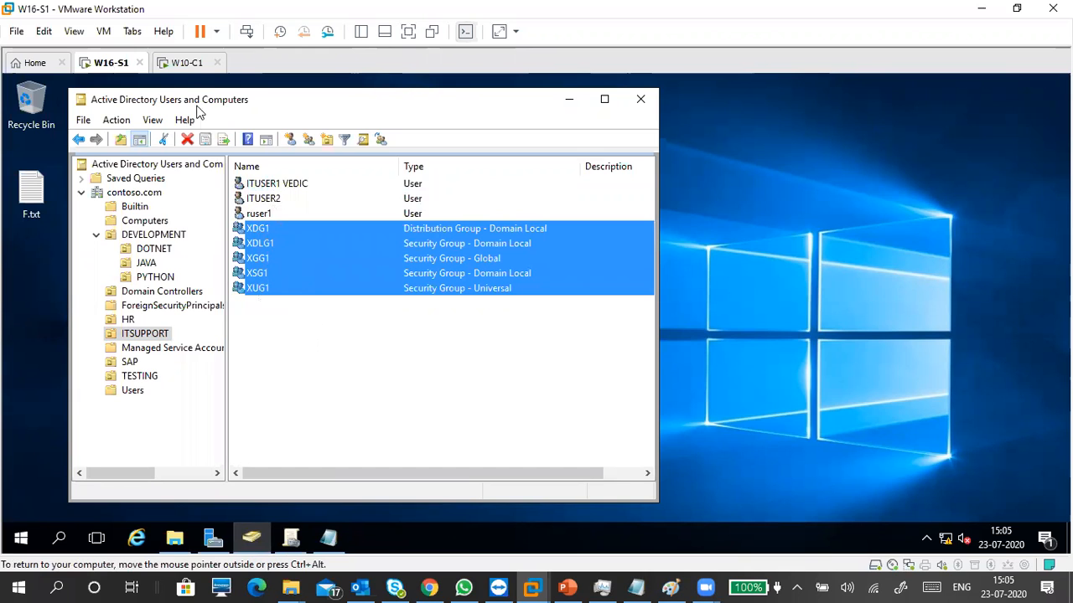
Sign back in to the W10-C1 client as ITUSER2 with the account password and view its desktop in full screen.
click(186, 63)
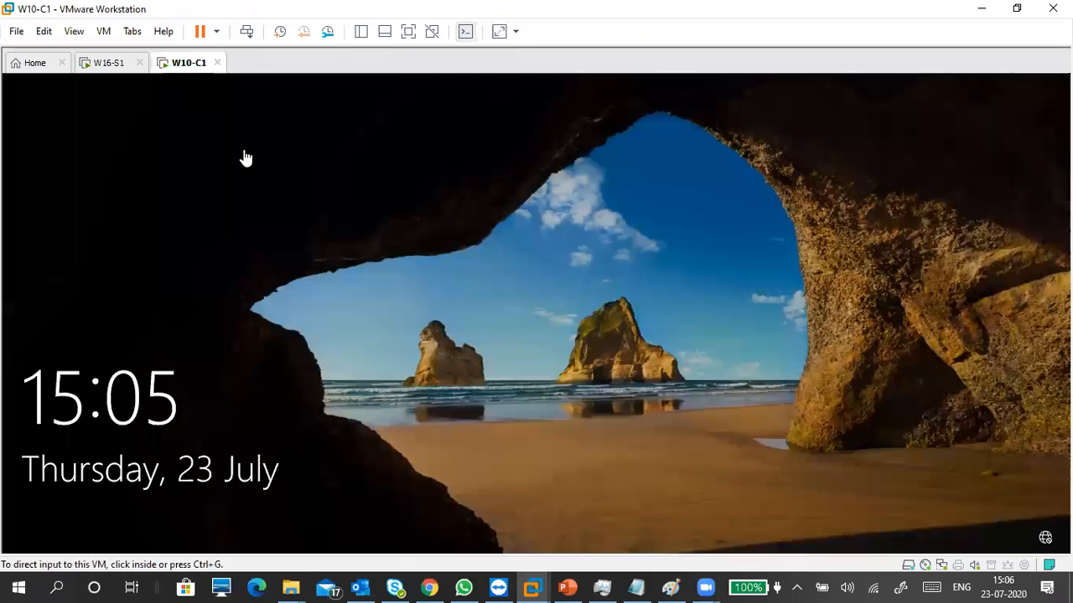
click(538, 315)
text(•••••••••)
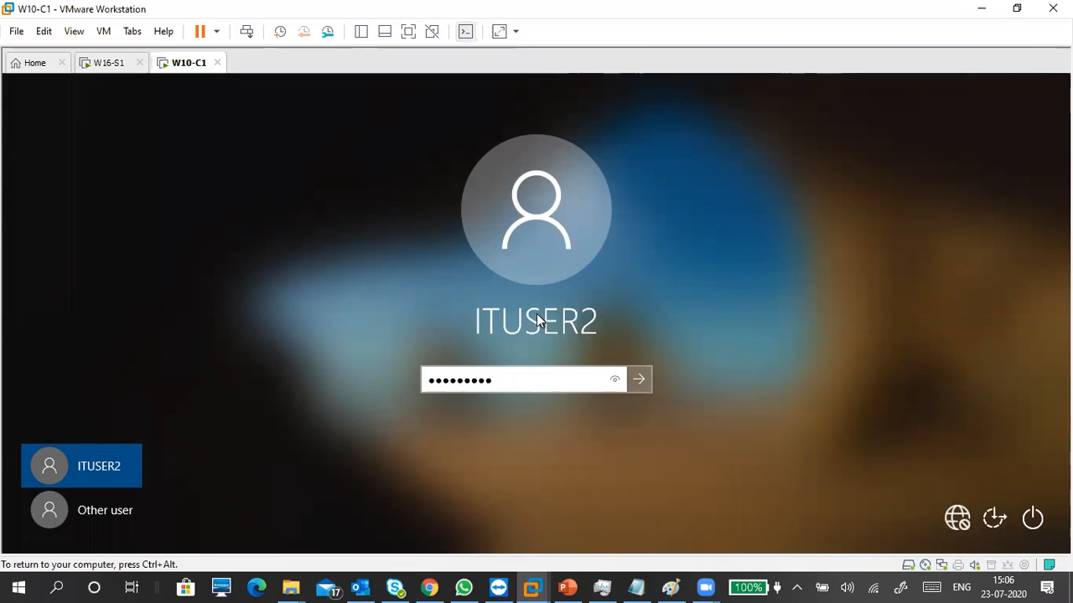
key(Return)
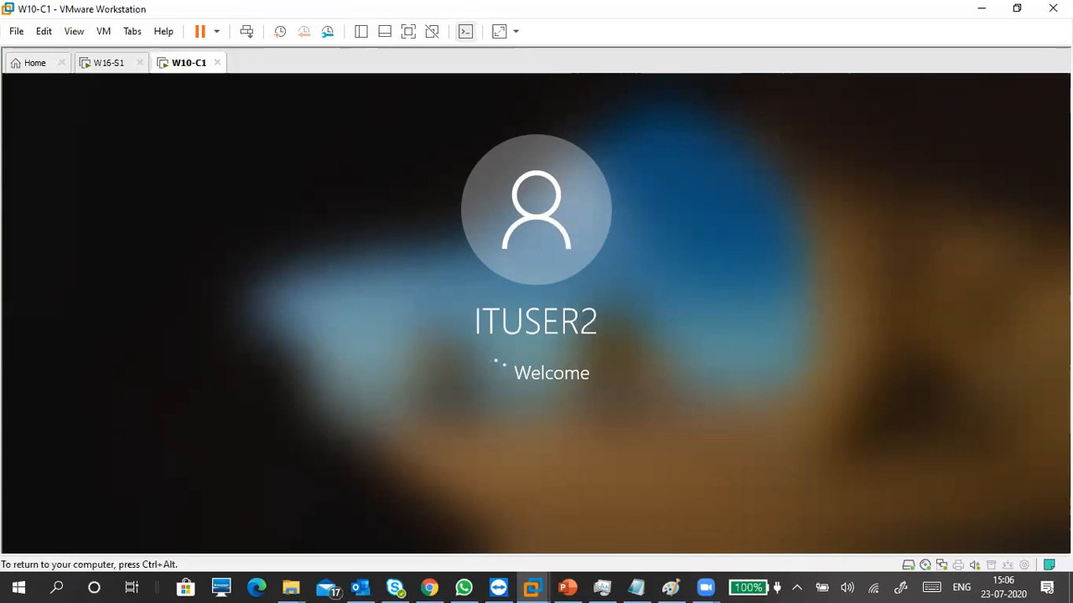
key(ctrl+alt)
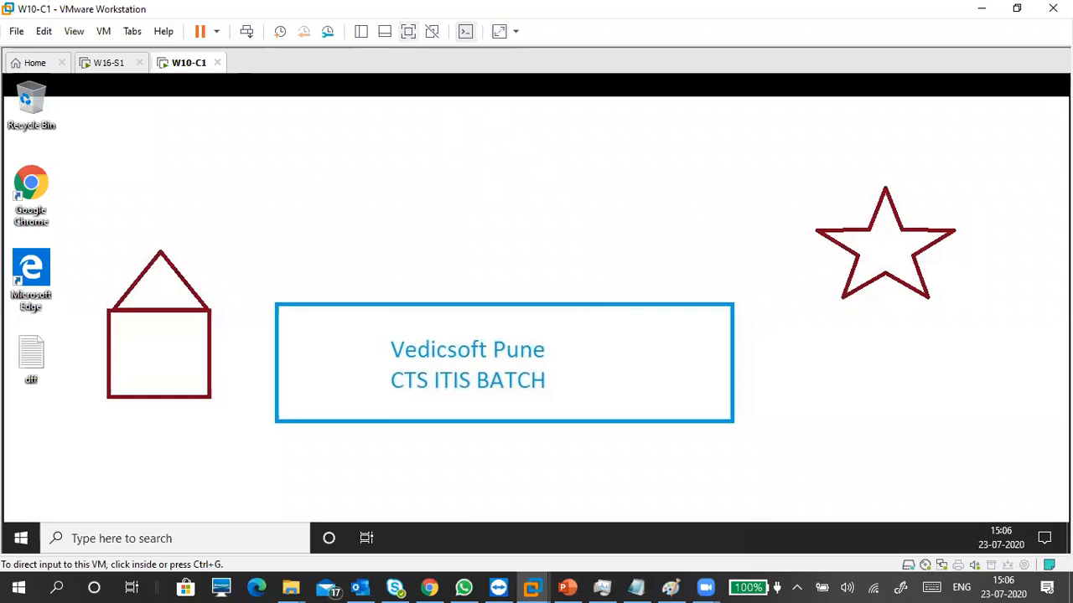
click(408, 31)
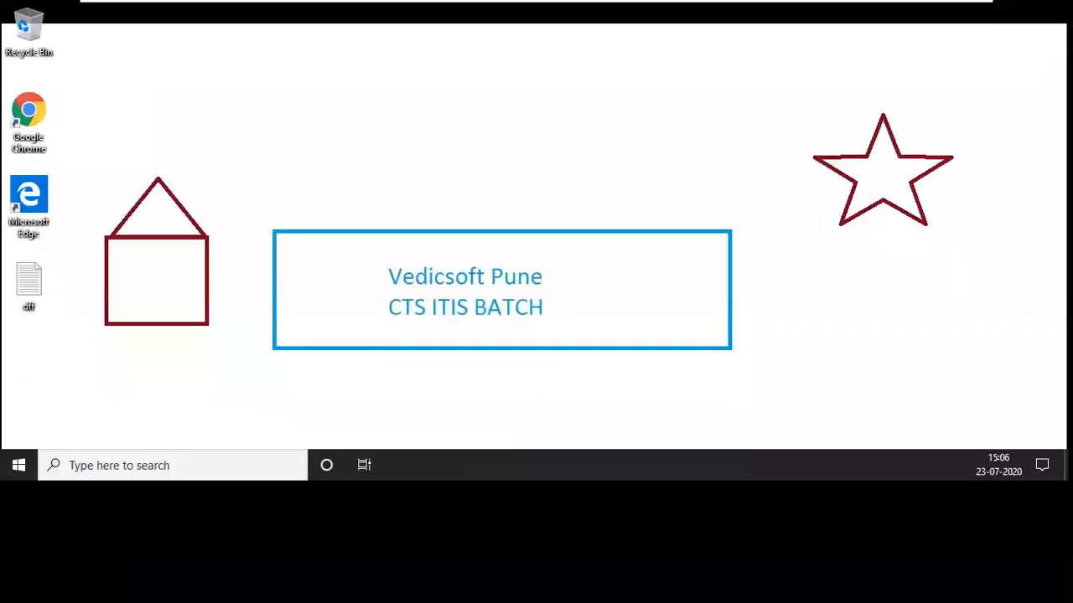
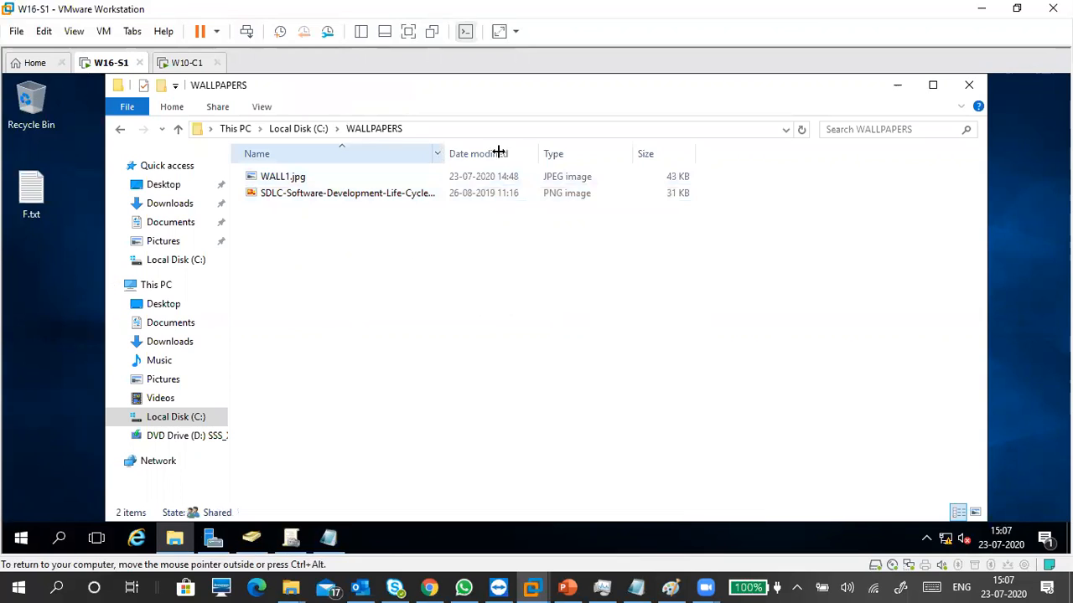
Rename the SDLC-Software-Development-Life-Cycle PNG image in the server's WALLPAPERS folder as SDLC.png.
right_click(431, 196)
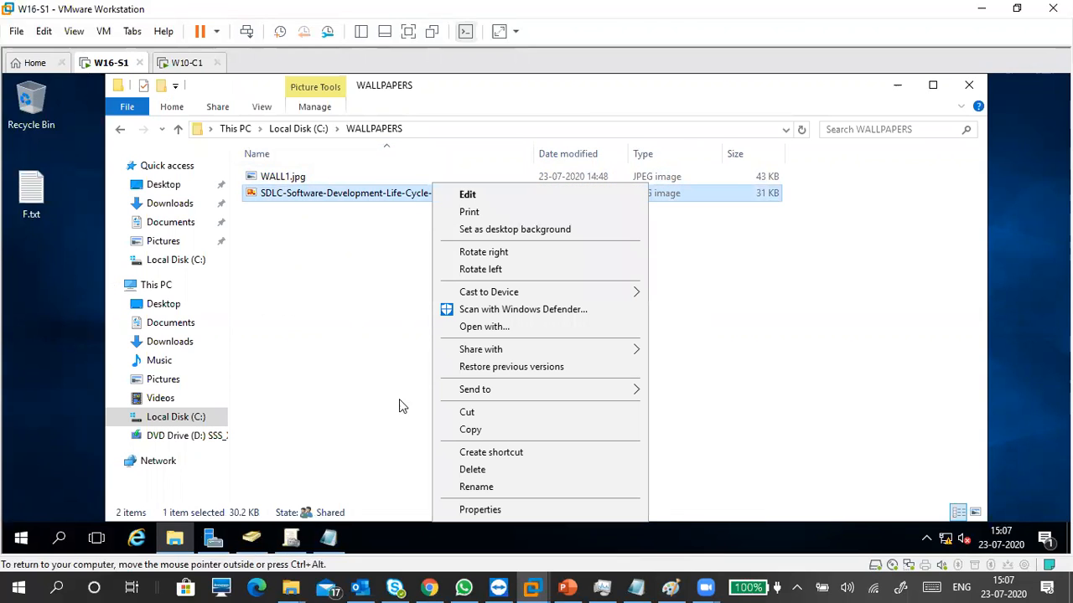
click(445, 488)
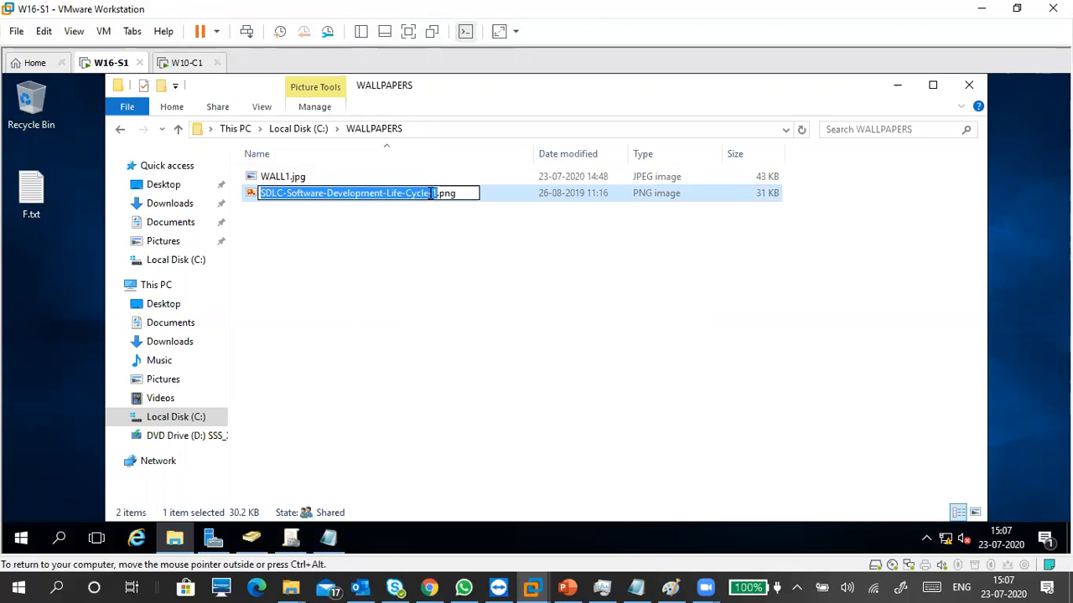
key(Right)
key(Delete)
key(BackSpace)
key(BackSpace)
key(BackSpace)
key(BackSpace)
key(BackSpace)
key(BackSpace)
key(BackSpace)
key(BackSpace)
key(BackSpace)
key(BackSpace)
key(BackSpace)
key(BackSpace)
key(BackSpace)
key(BackSpace)
key(BackSpace)
key(BackSpace)
key(BackSpace)
key(BackSpace)
key(BackSpace)
key(BackSpace)
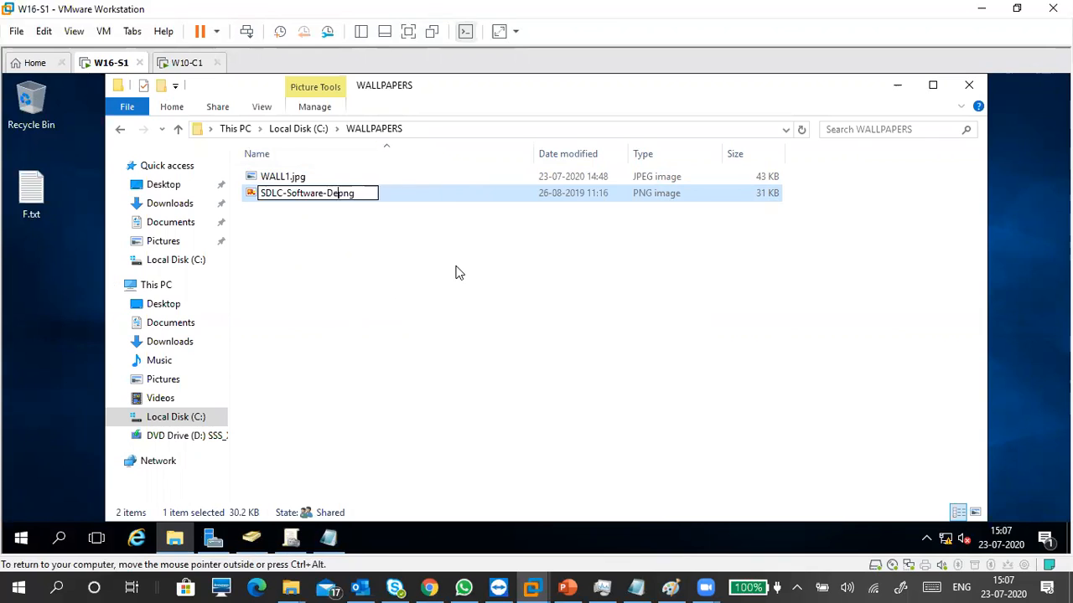
key(BackSpace)
key(BackSpace)
key(BackSpace)
key(BackSpace)
key(BackSpace)
key(BackSpace)
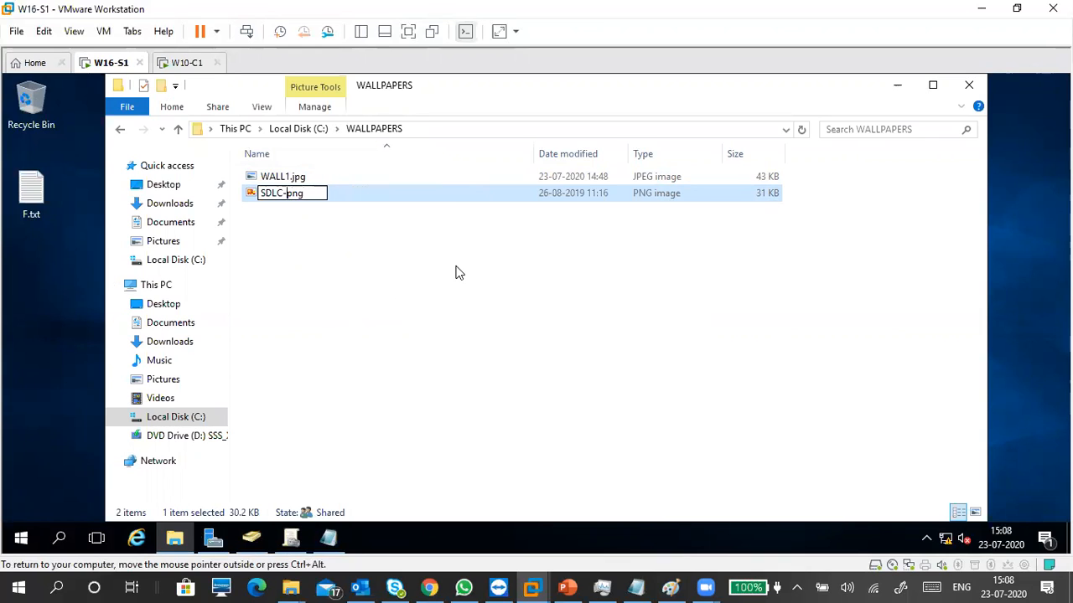
text(.)
click(459, 272)
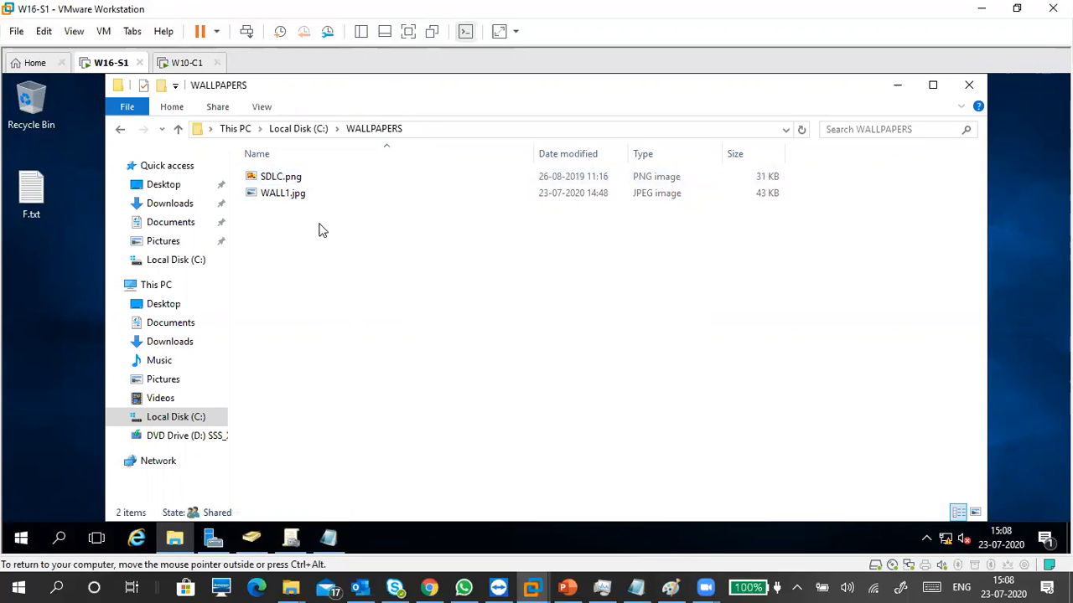
Copy the full file name SDLC.png, including its extension, leaving the name as it is.
click(295, 177)
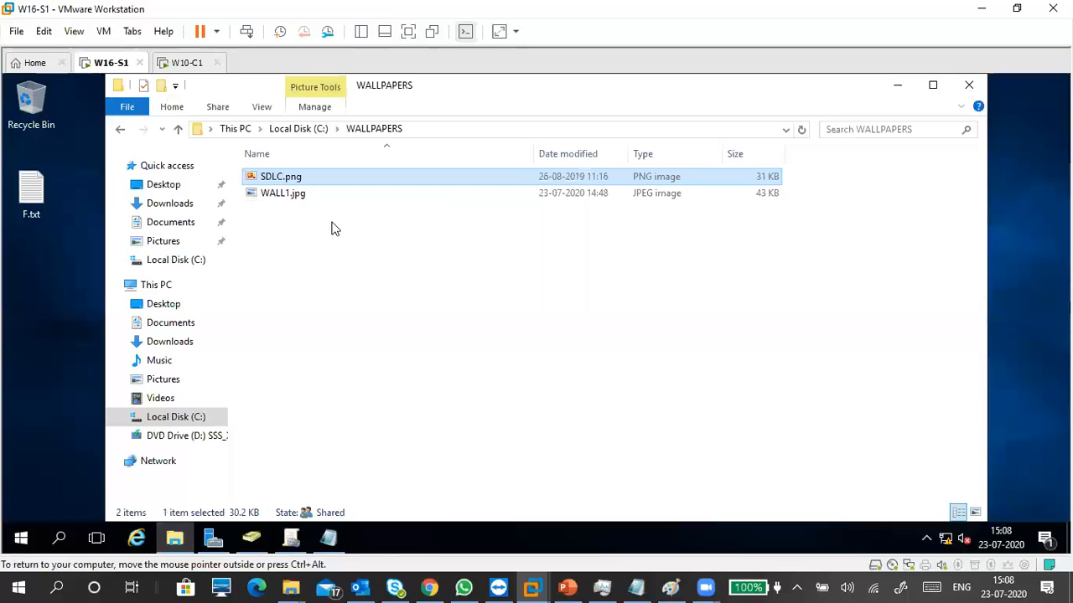
click(313, 179)
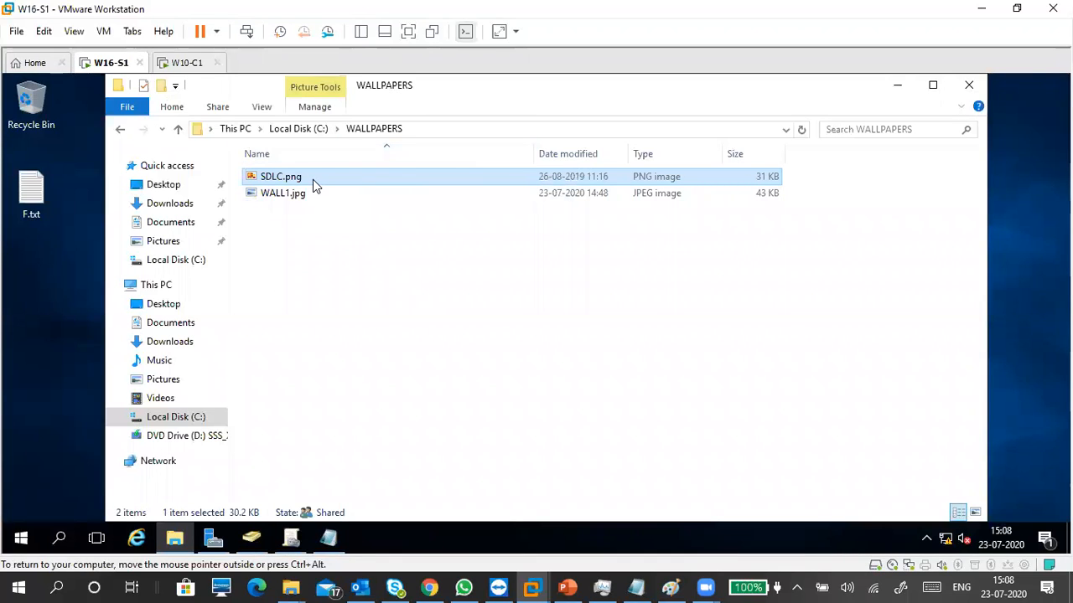
click(280, 176)
key(ctrl+a)
key(ctrl+c)
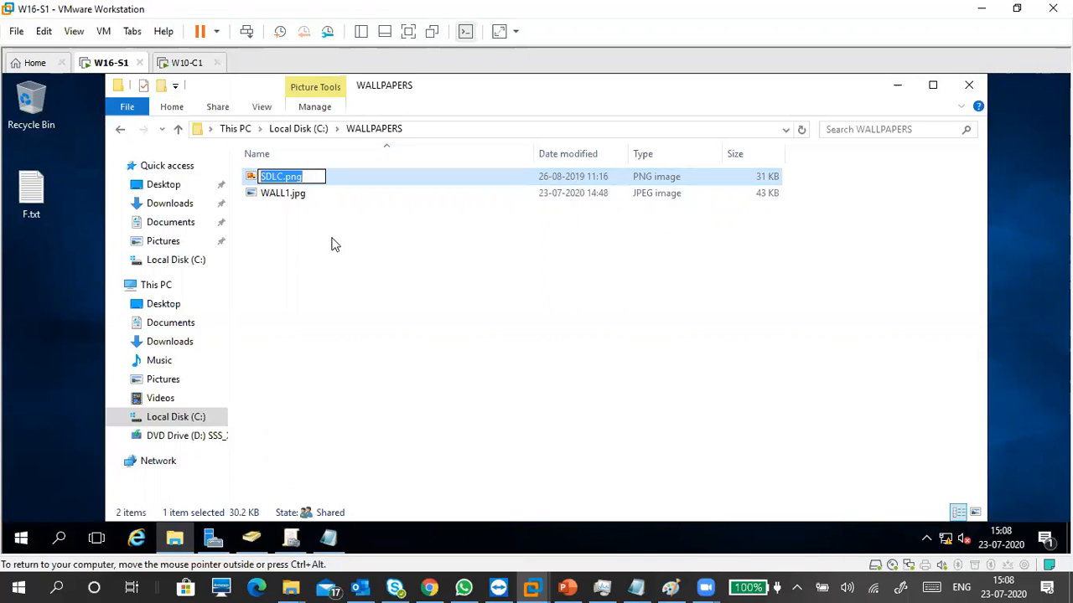
click(349, 268)
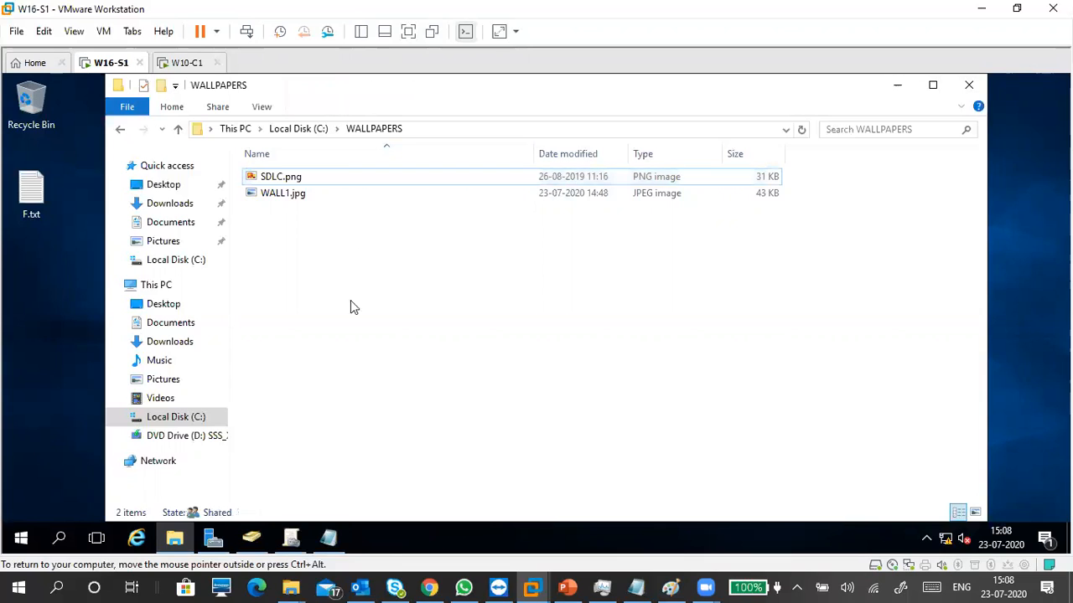
Add the path \\W16-s1\wallpapers\SDLC.png to F.txt below the existing wallpaper path, combining the copied file name with the share path.
click(329, 538)
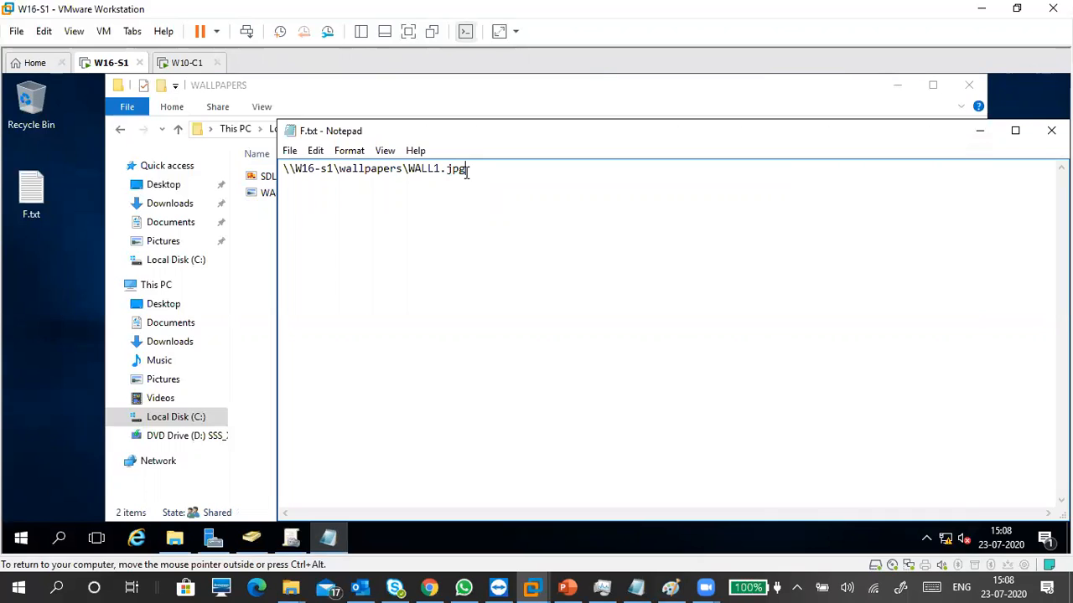
click(435, 243)
key(Return)
key(ctrl+v)
drag(408, 169, 273, 168)
key(ctrl+c)
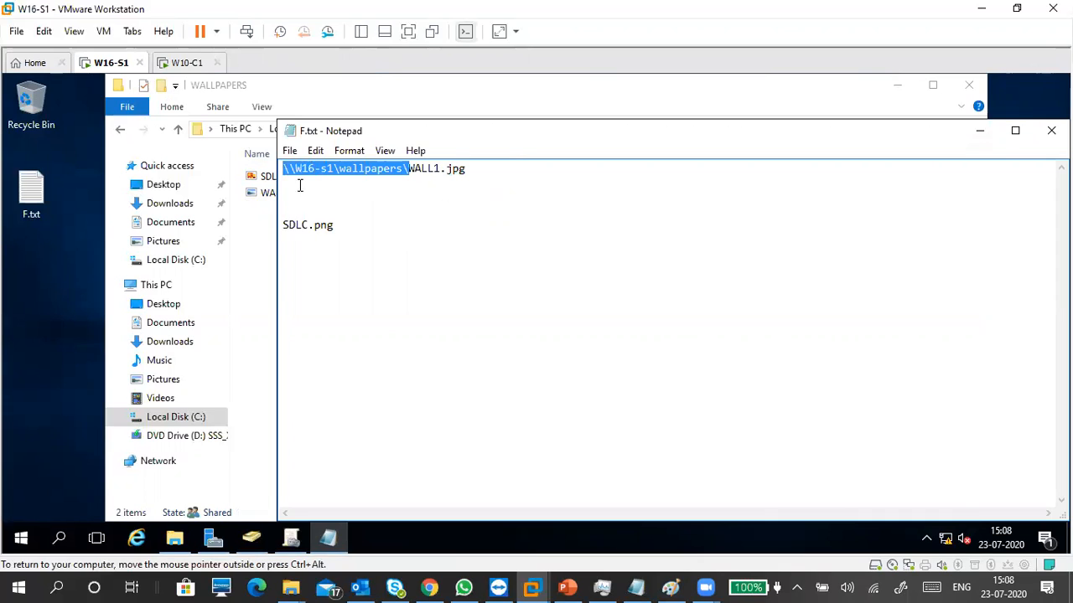
click(286, 224)
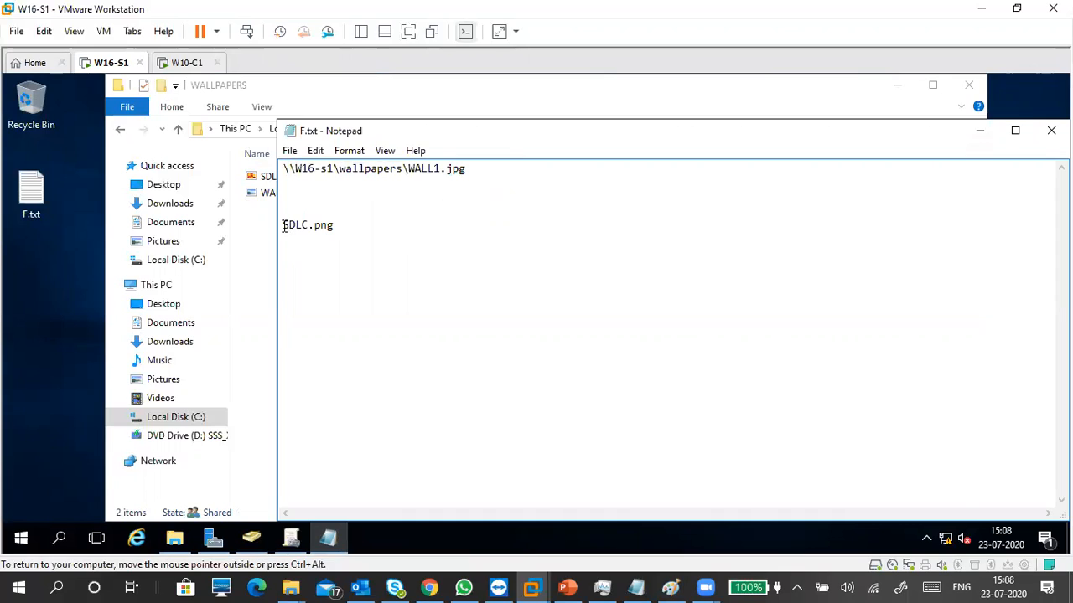
key(ctrl+v)
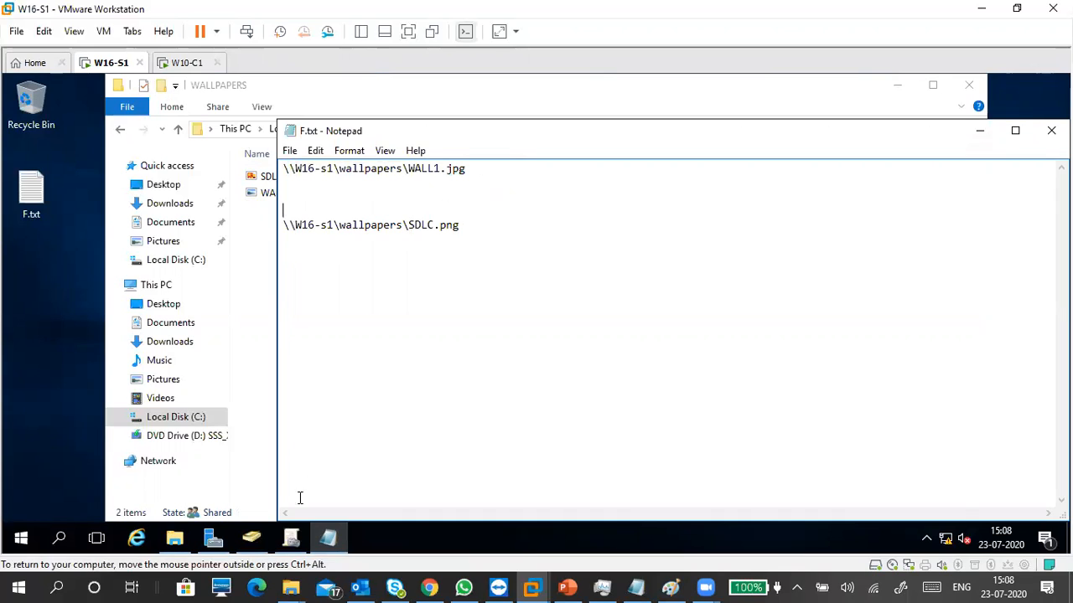
Examine the Desktop Wallpaper Policy's configured settings in Group Policy Management, including the Desktop Wallpaper setting's explanation.
click(291, 538)
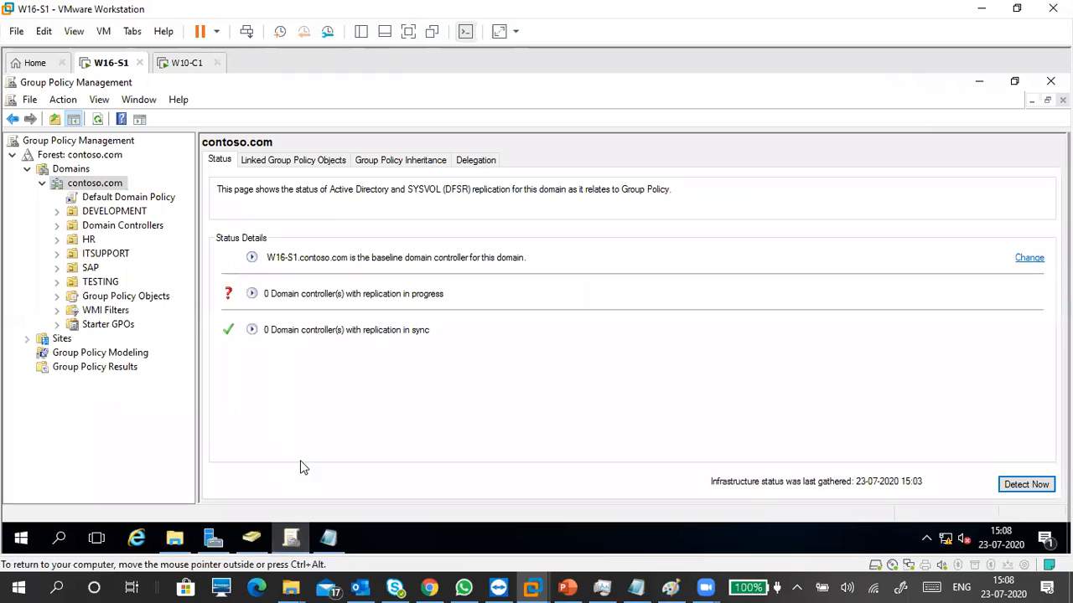
click(130, 302)
click(57, 298)
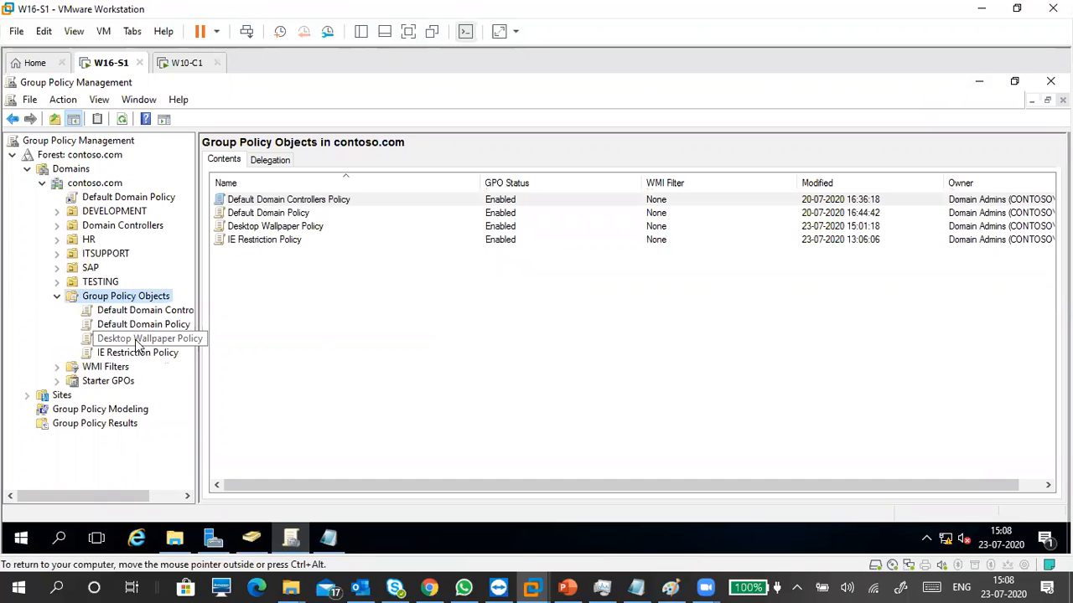
click(139, 340)
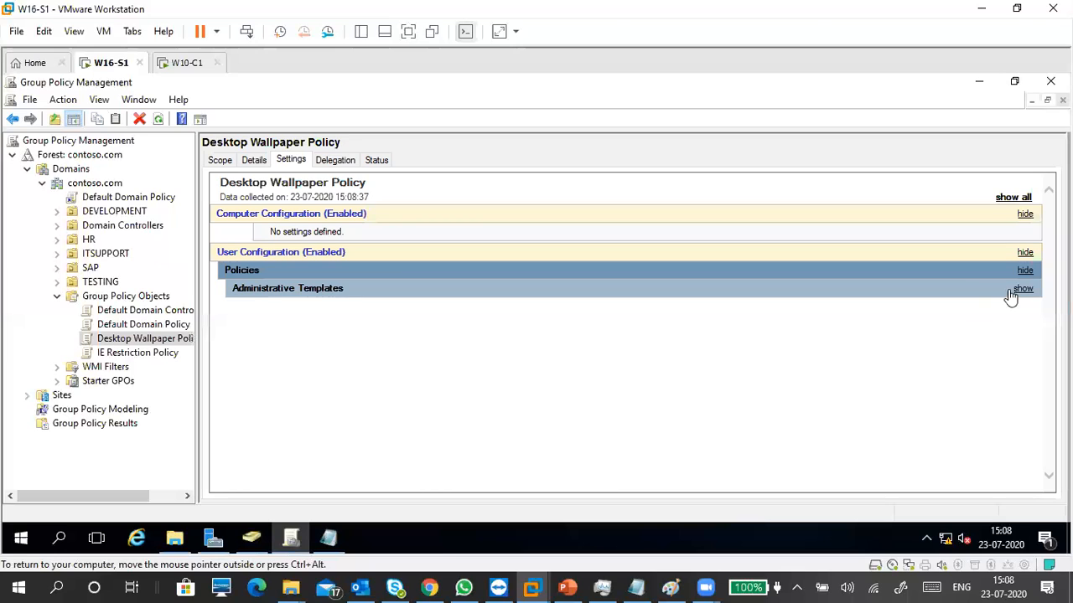
click(1017, 291)
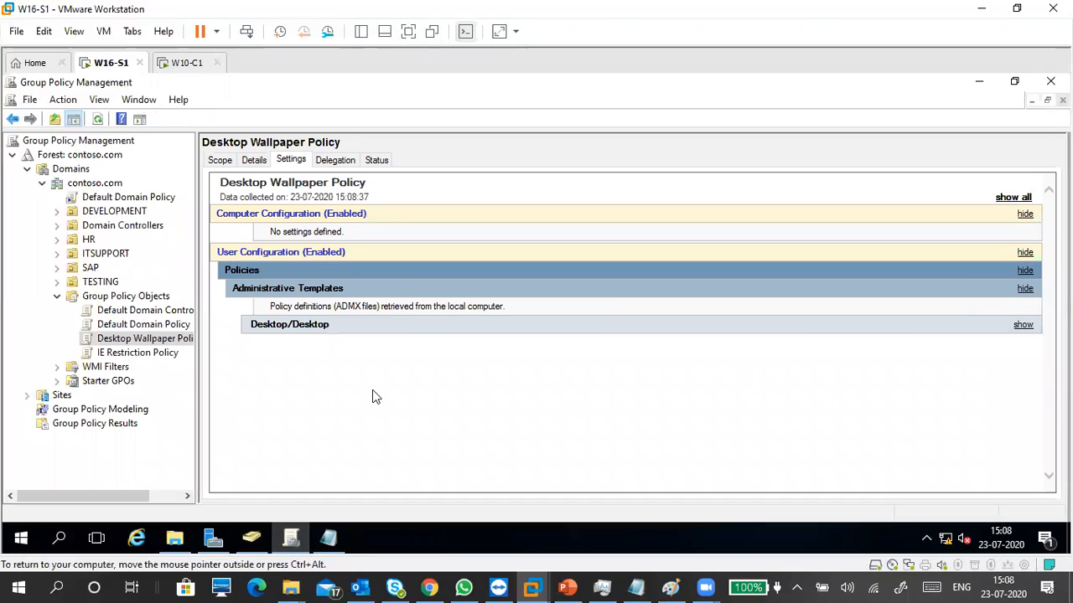
click(1021, 327)
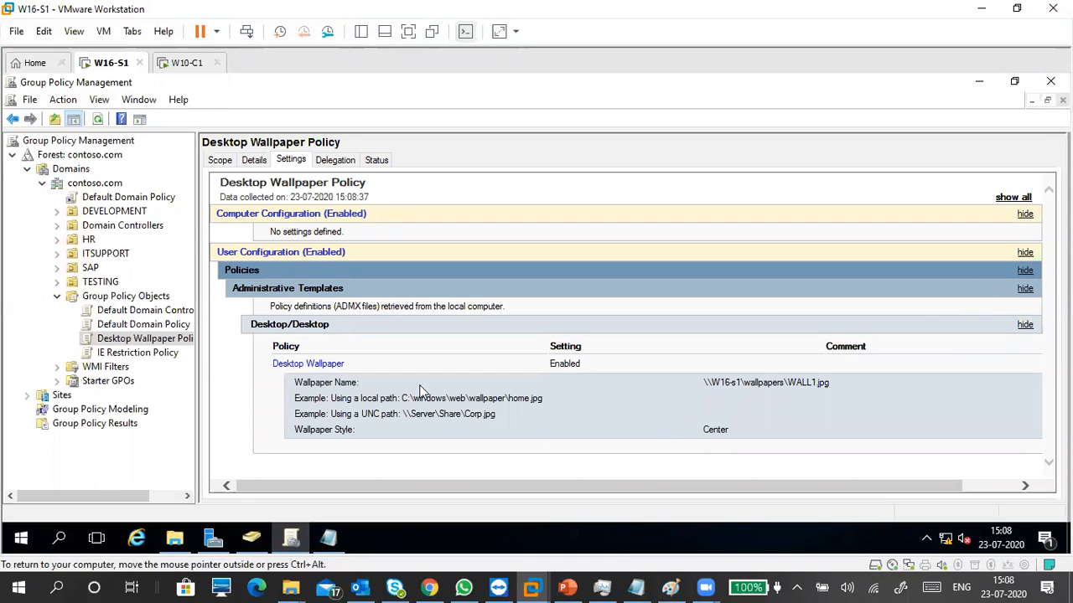
click(321, 367)
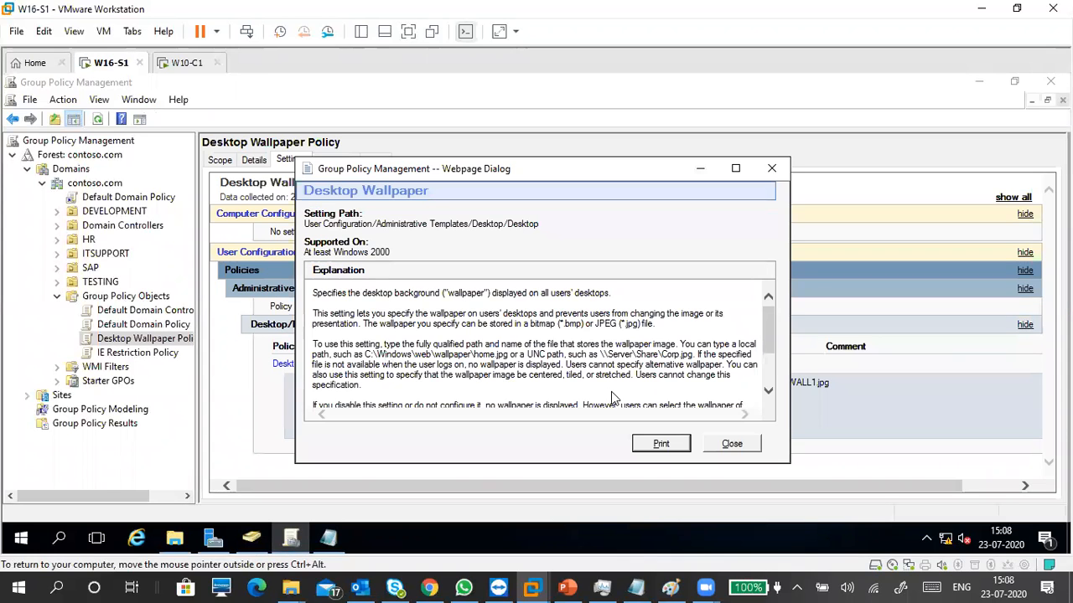
scroll(773, 384, down, 2)
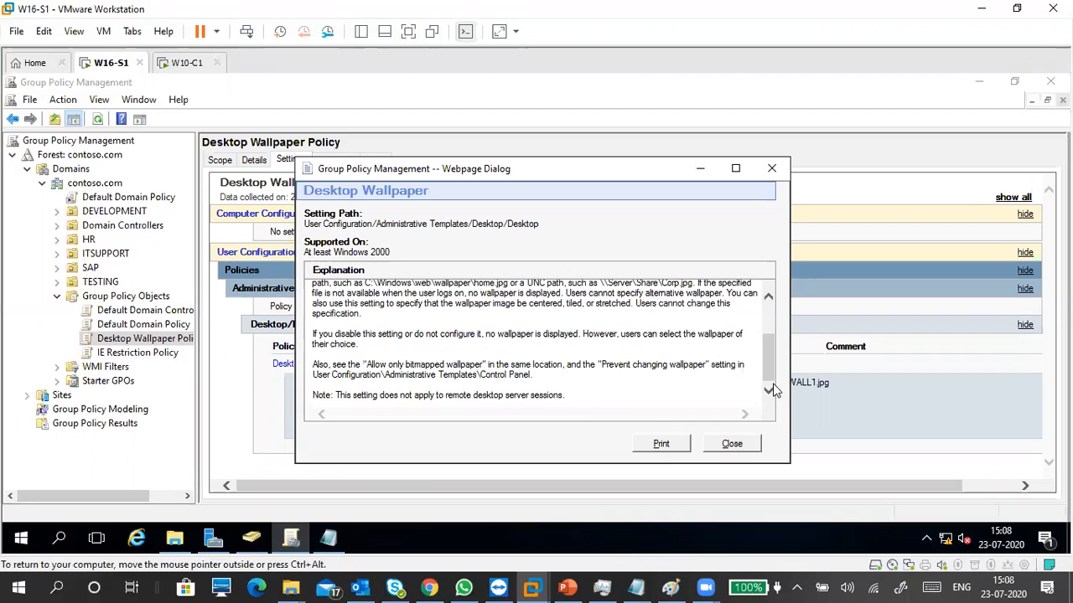
click(724, 444)
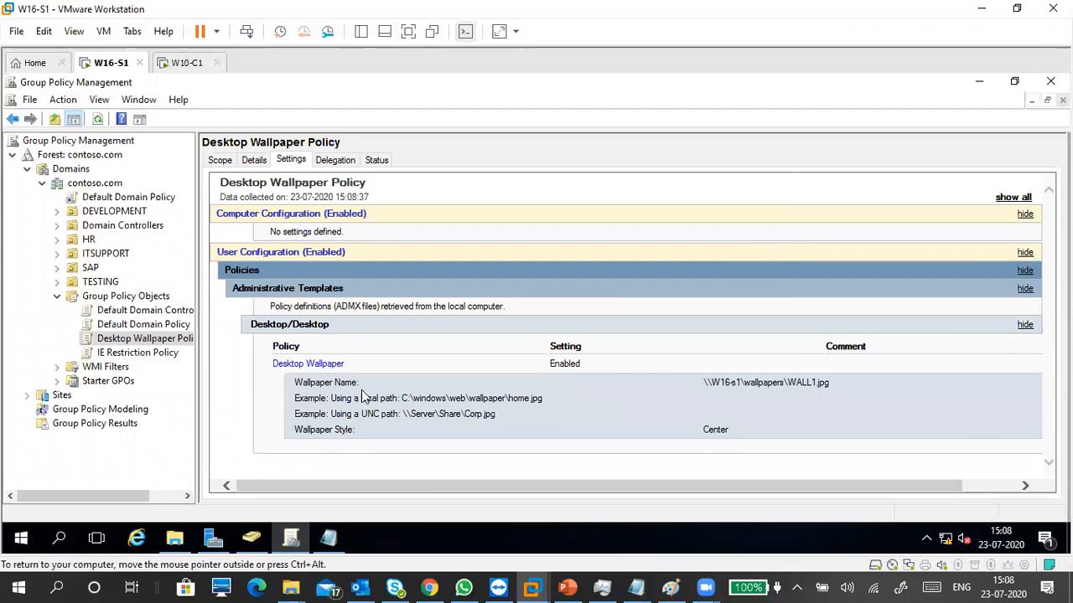
click(322, 366)
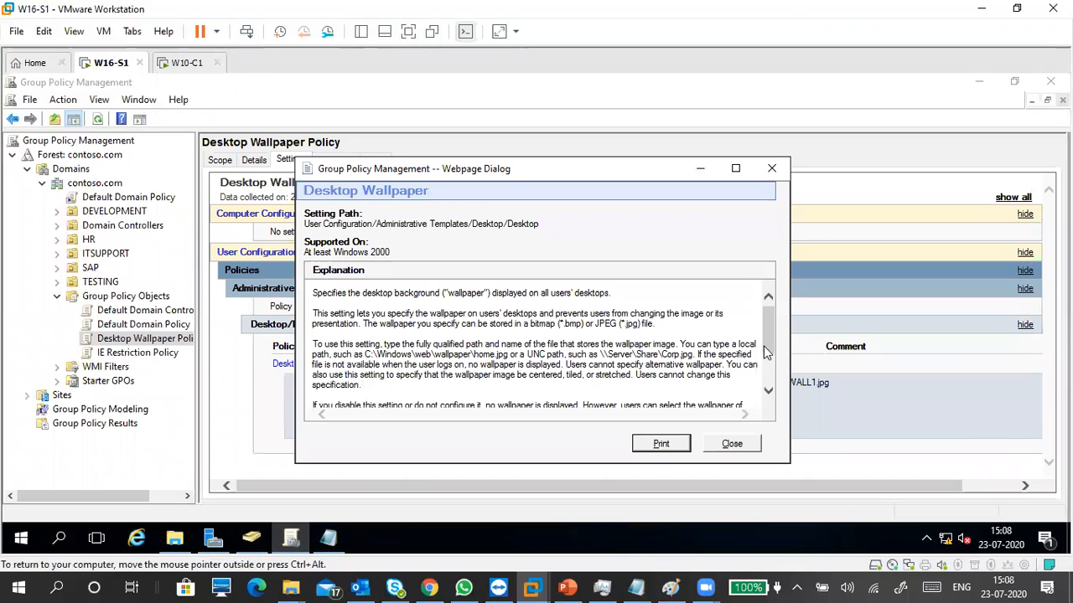
click(735, 443)
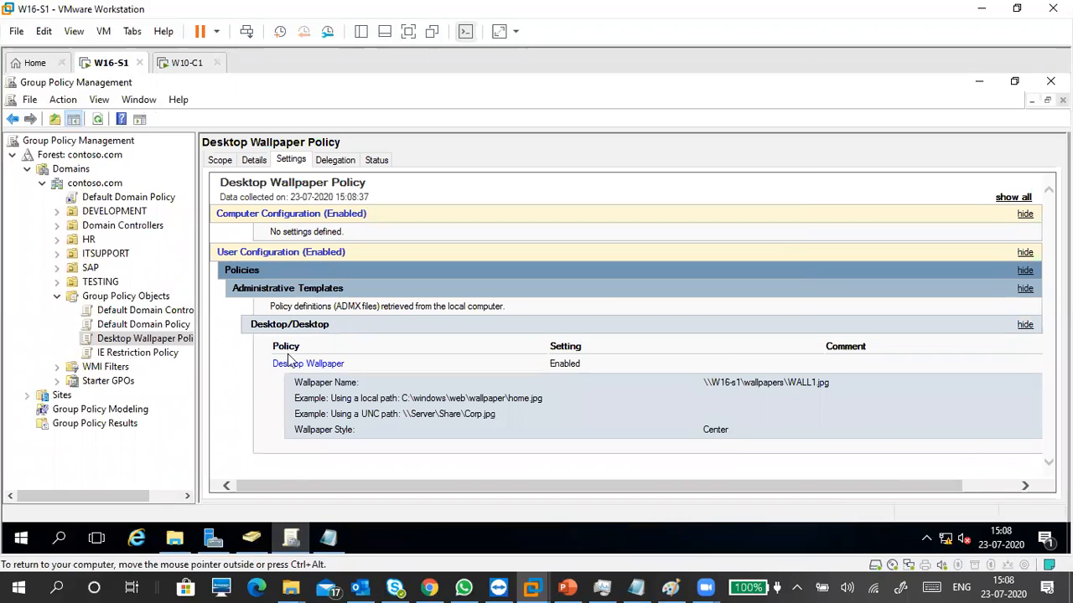
Open the Desktop Wallpaper Policy for editing and filter all user Administrative Templates settings.
right_click(153, 347)
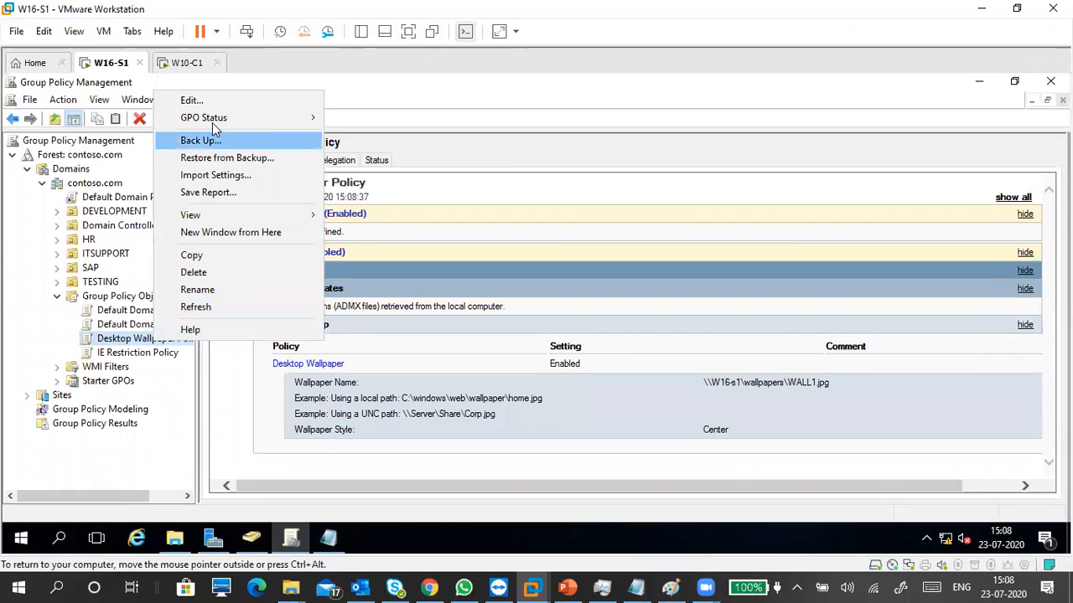
click(210, 100)
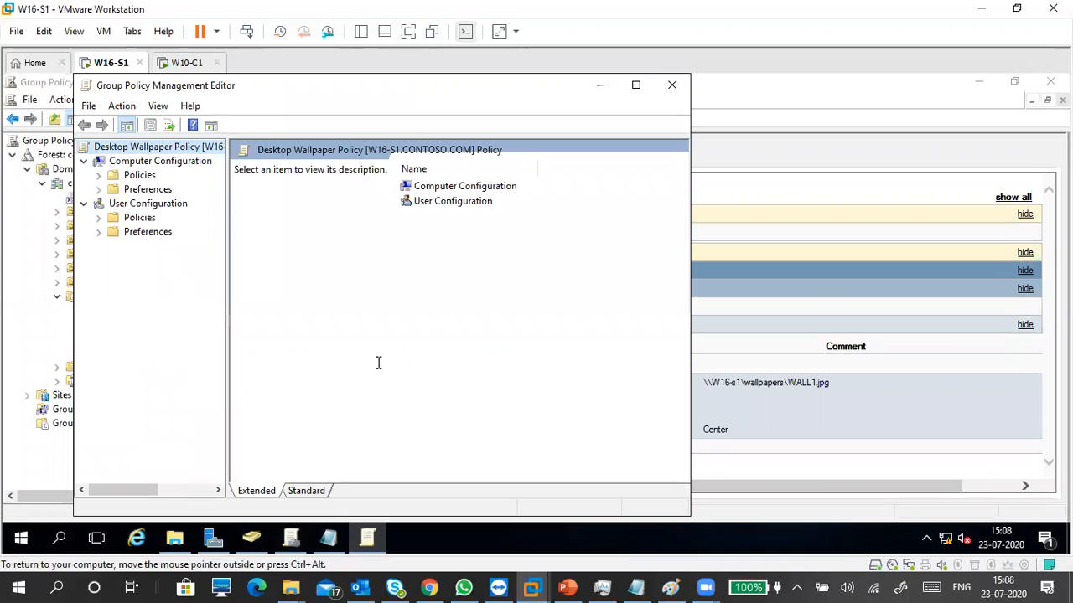
double_click(139, 219)
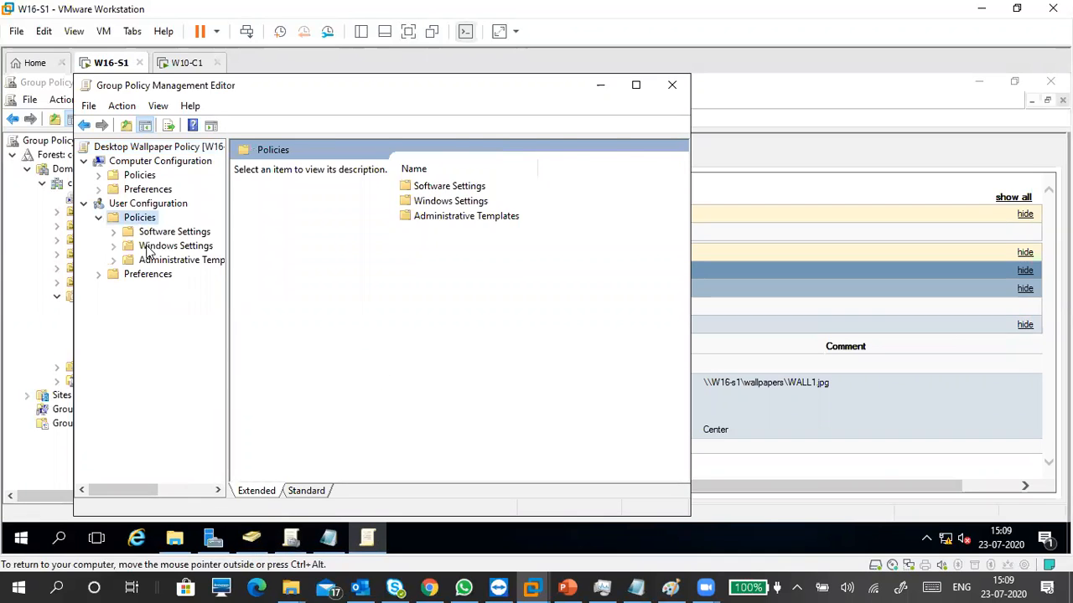
double_click(156, 262)
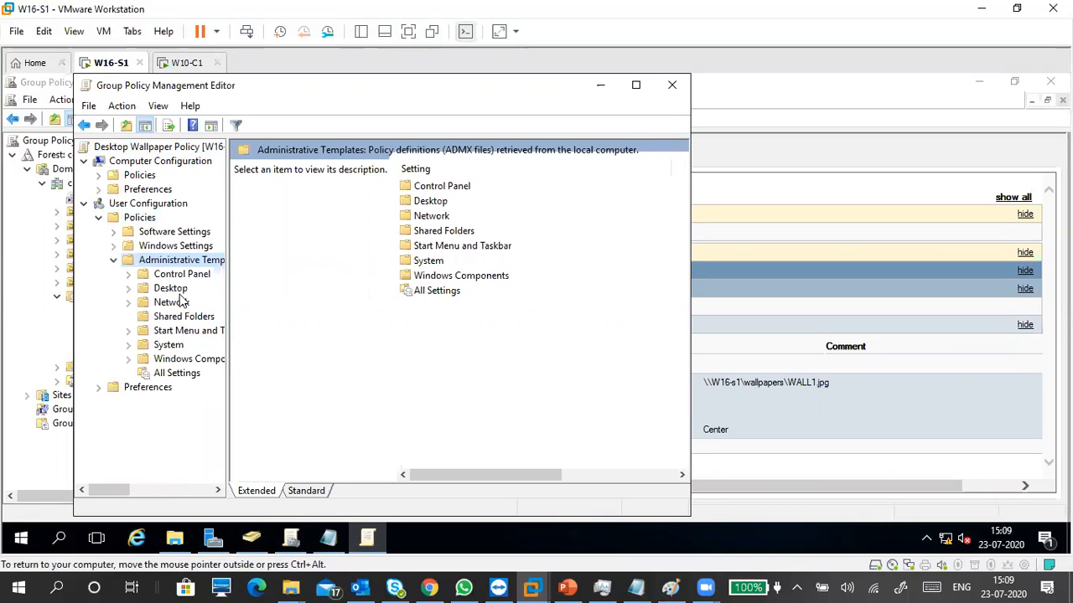
click(171, 372)
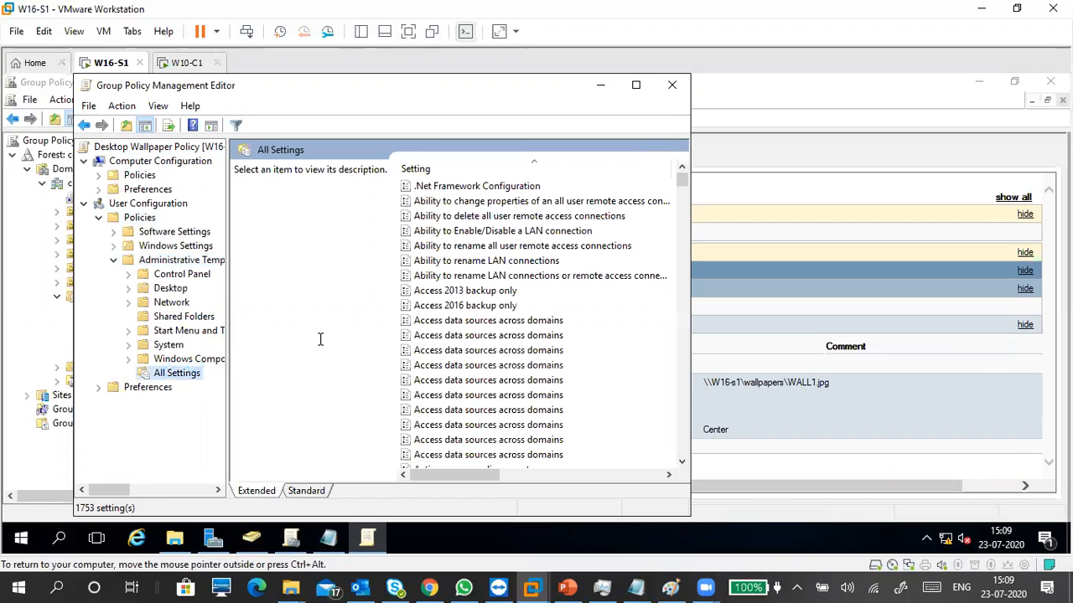
click(236, 125)
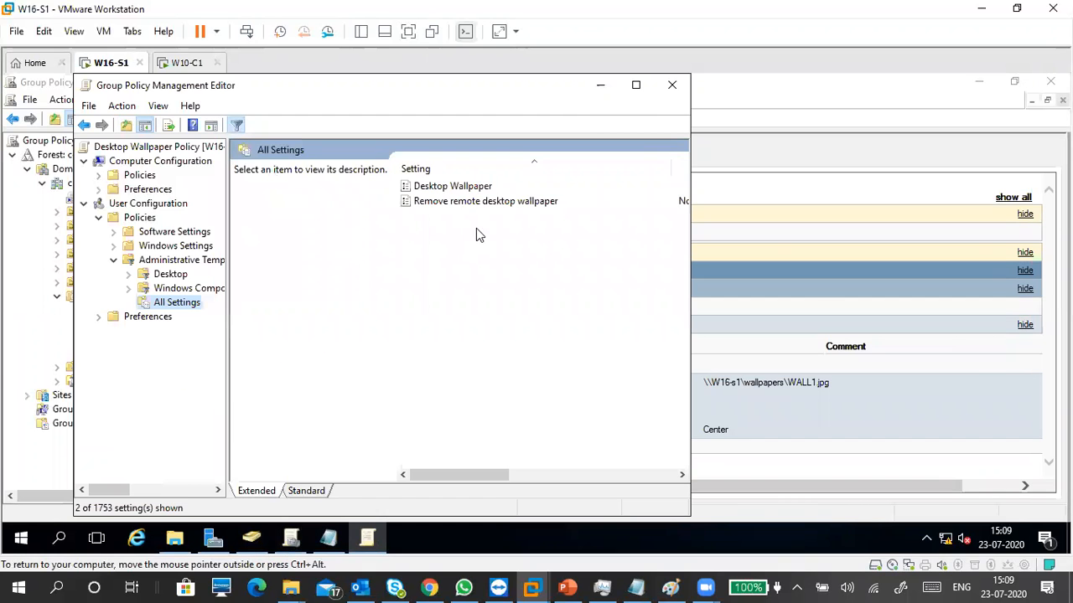
Open the Desktop Wallpaper setting for editing, with both the policy editor and the setting window maximized.
click(469, 188)
click(637, 86)
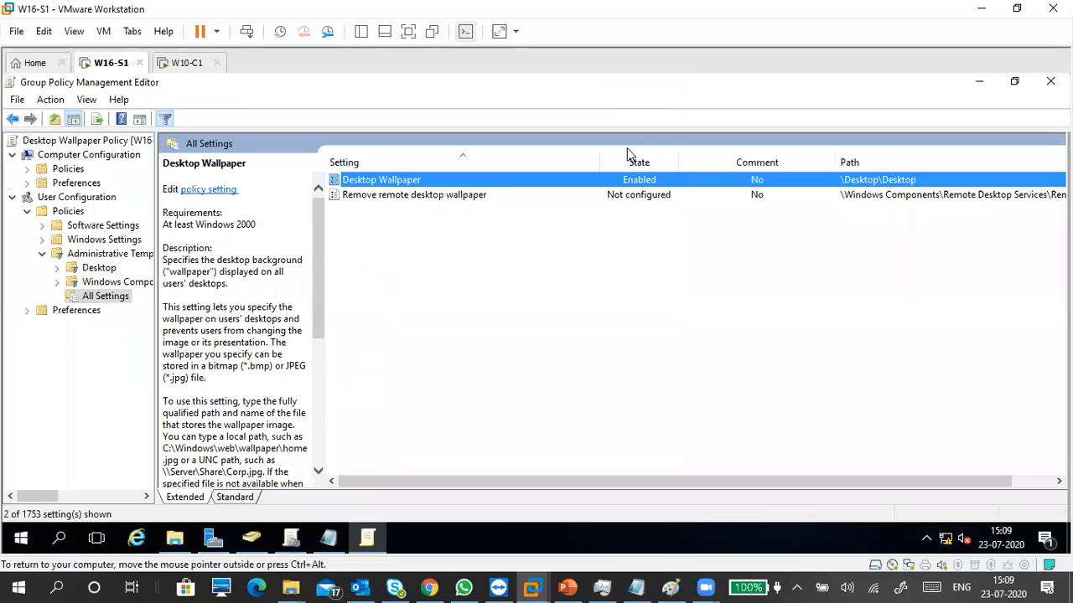
double_click(503, 179)
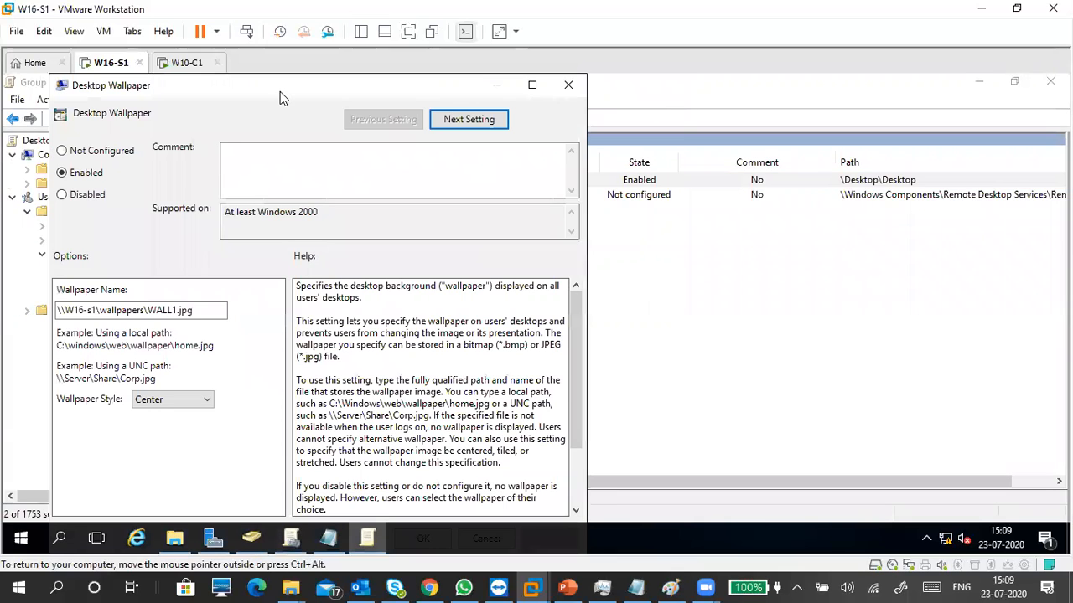
double_click(395, 82)
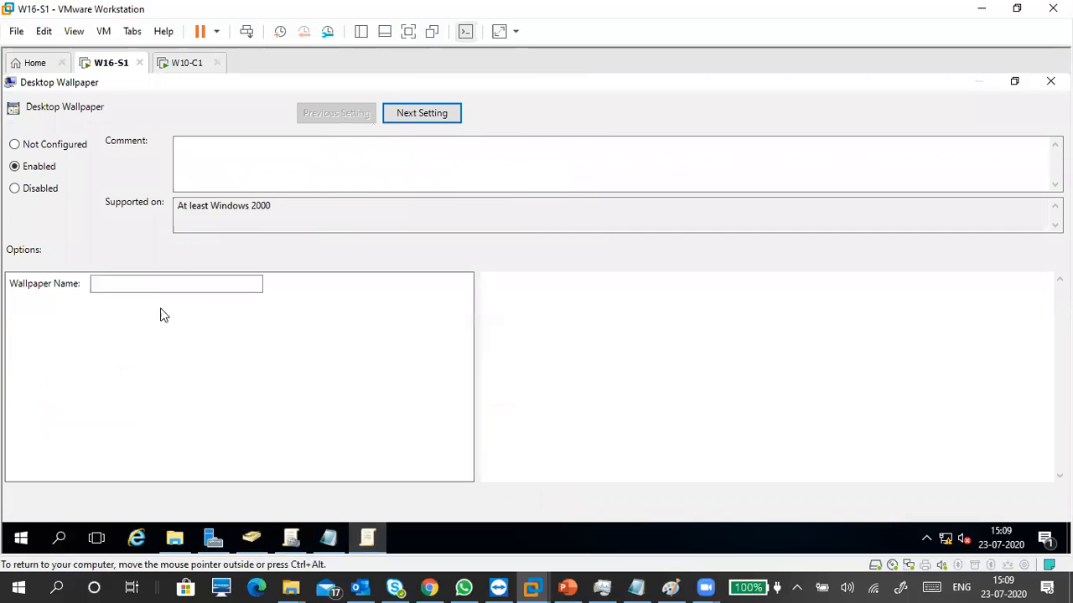
text(\\W16-s1\wallpapers\WALL1.jpg)
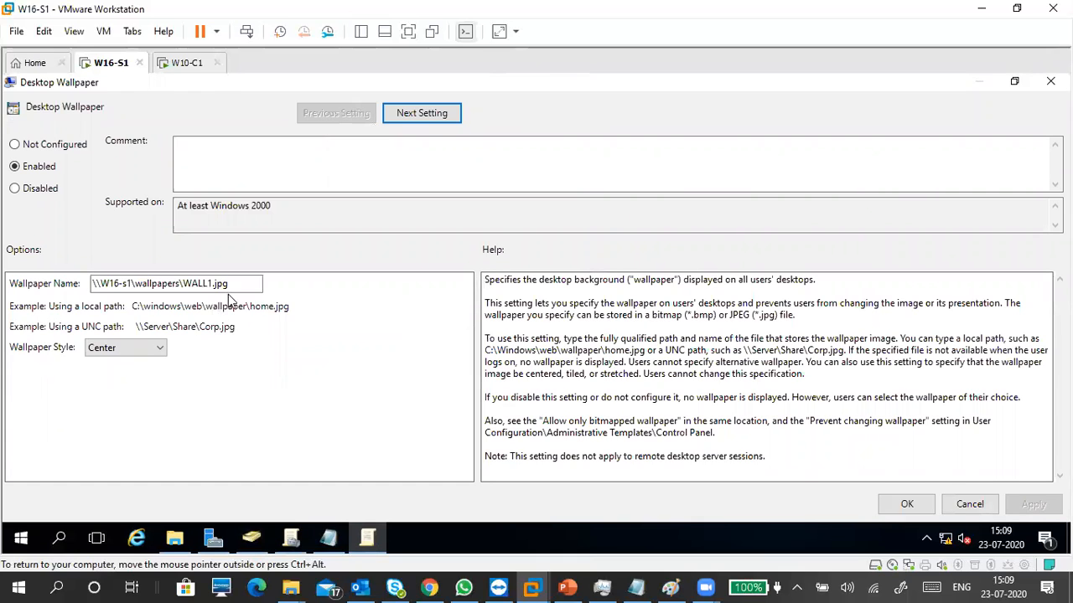
drag(240, 285, 88, 285)
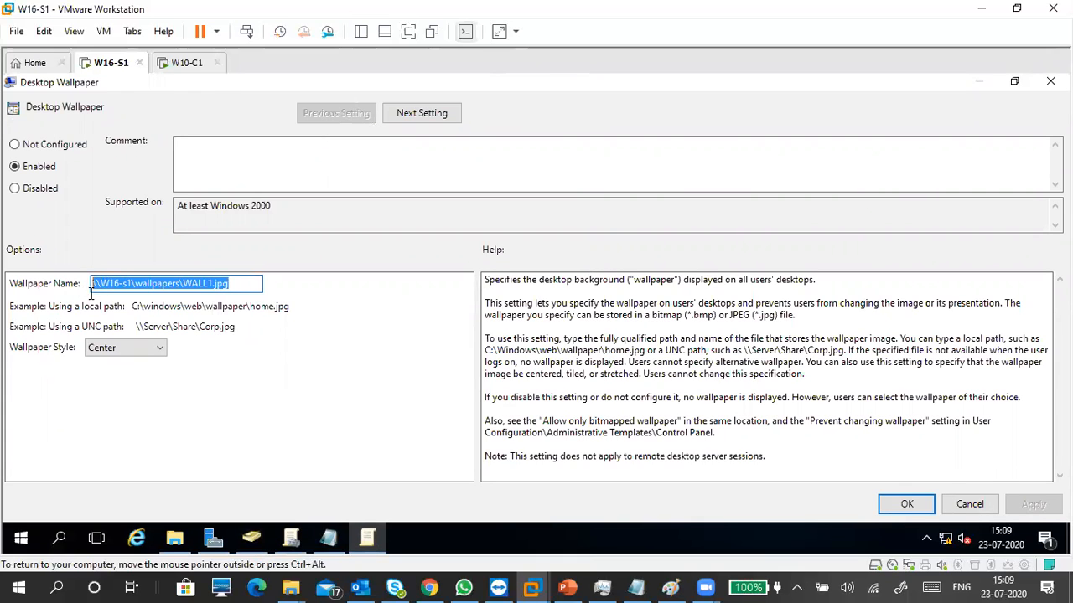
drag(234, 283, 185, 279)
text(\\W16-s1\wallpapers\)
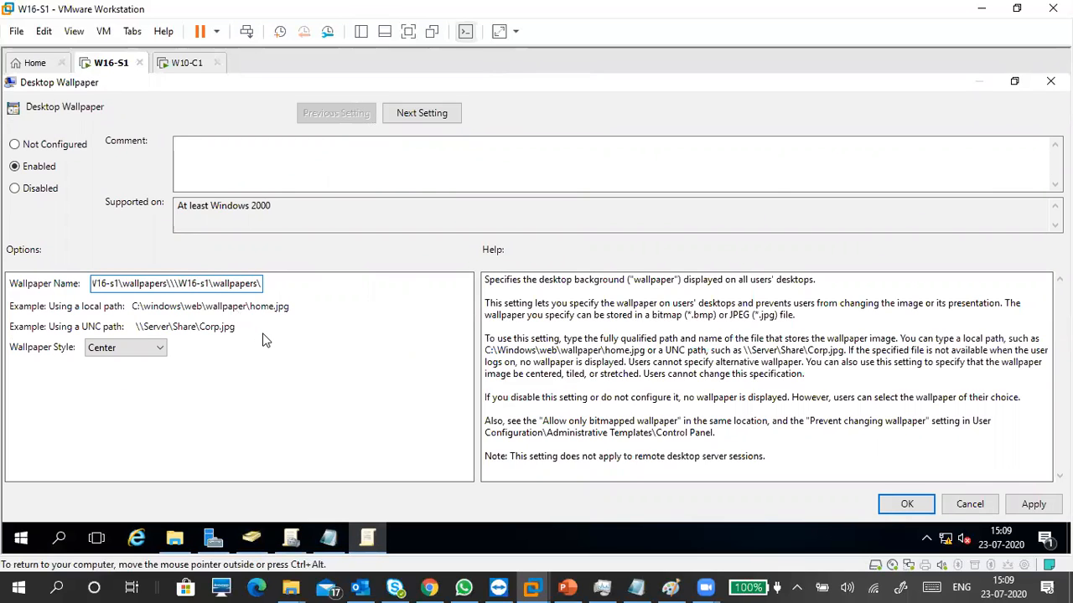
key(ctrl+z)
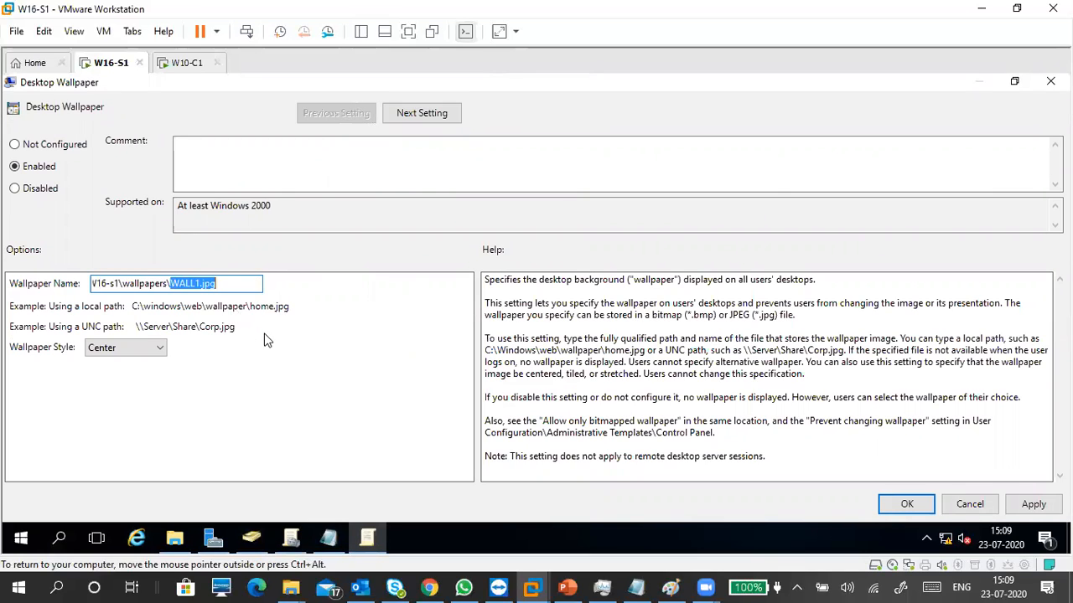
click(639, 586)
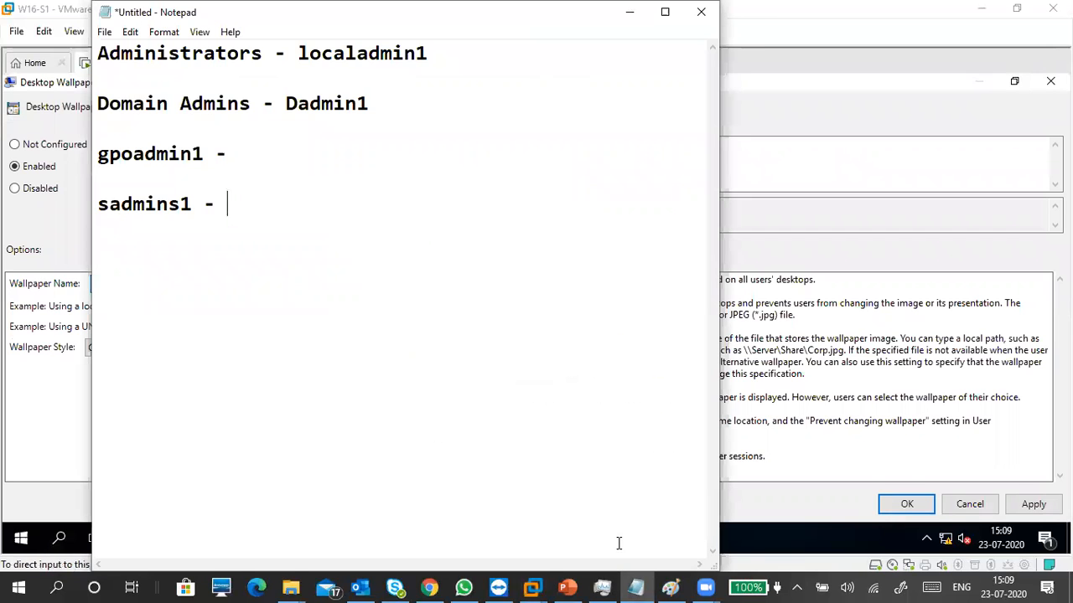
click(634, 587)
Copy the full path \\W16-s1\wallpapers\SDLC.png from F.txt on the server.
click(333, 539)
click(409, 227)
drag(459, 225, 259, 220)
key(ctrl+c)
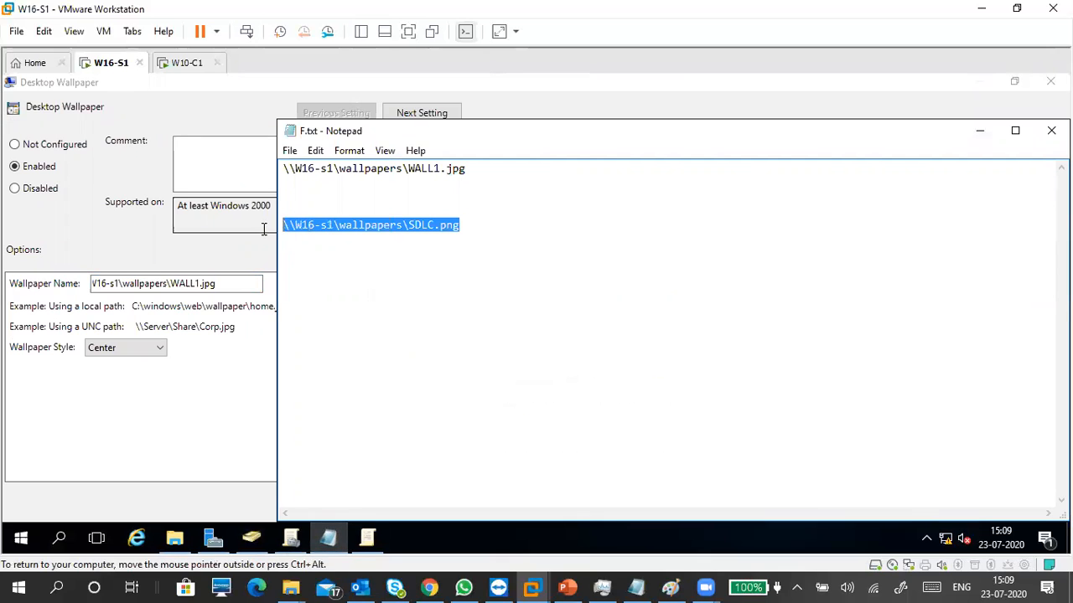
Replace the Desktop Wallpaper setting's wallpaper name with \\W16-s1\wallpapers\SDLC.png and apply the change.
click(222, 285)
drag(171, 283, 67, 279)
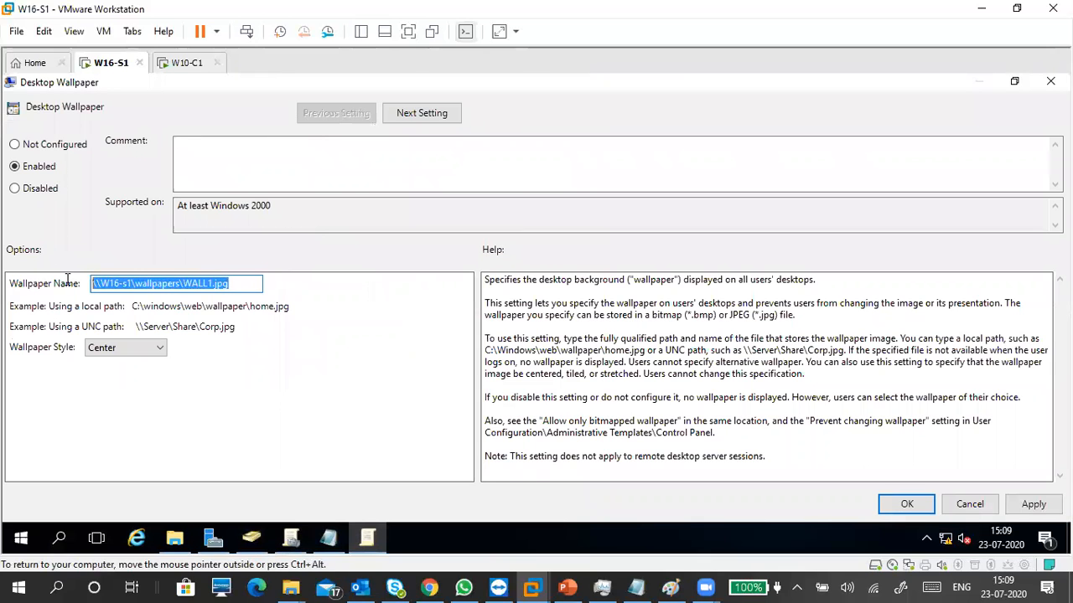
key(ctrl+v)
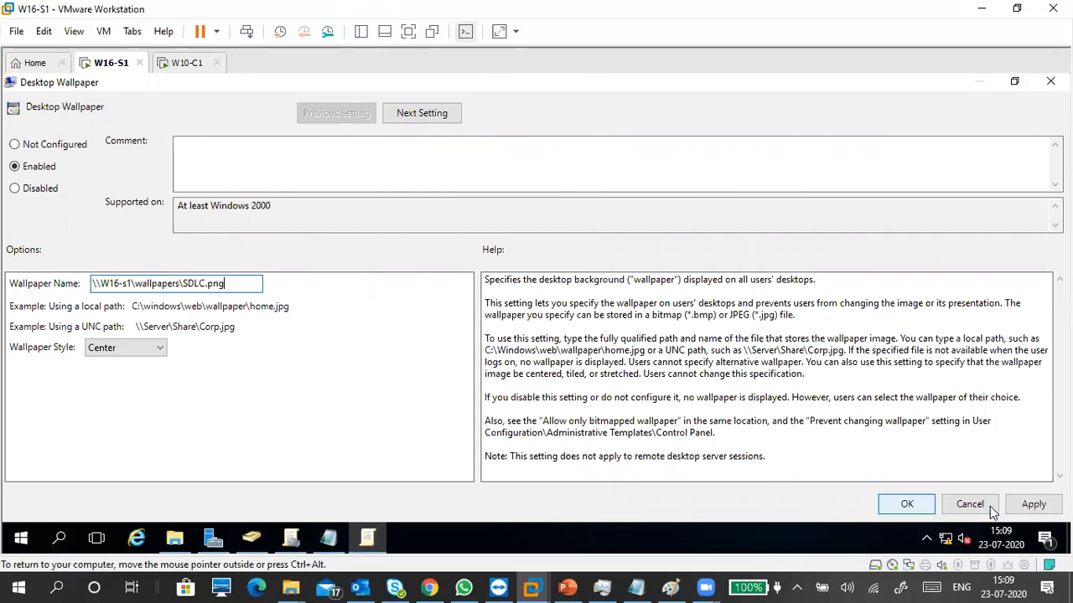
click(1029, 504)
click(907, 504)
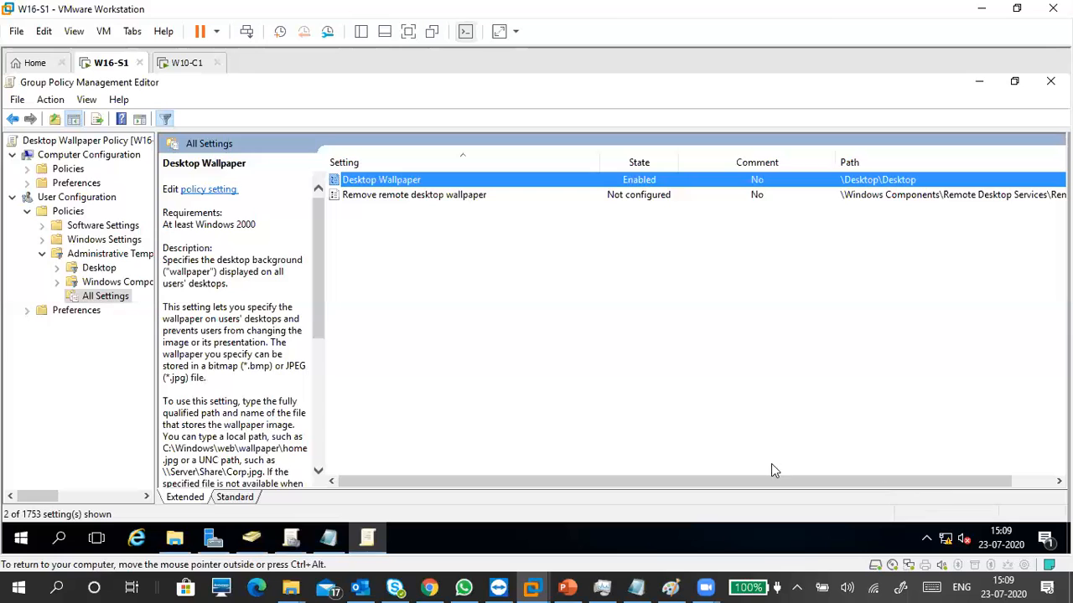
Close the policy editor, put F.txt out of the way and refresh the Desktop Wallpaper Policy's settings report.
click(1050, 81)
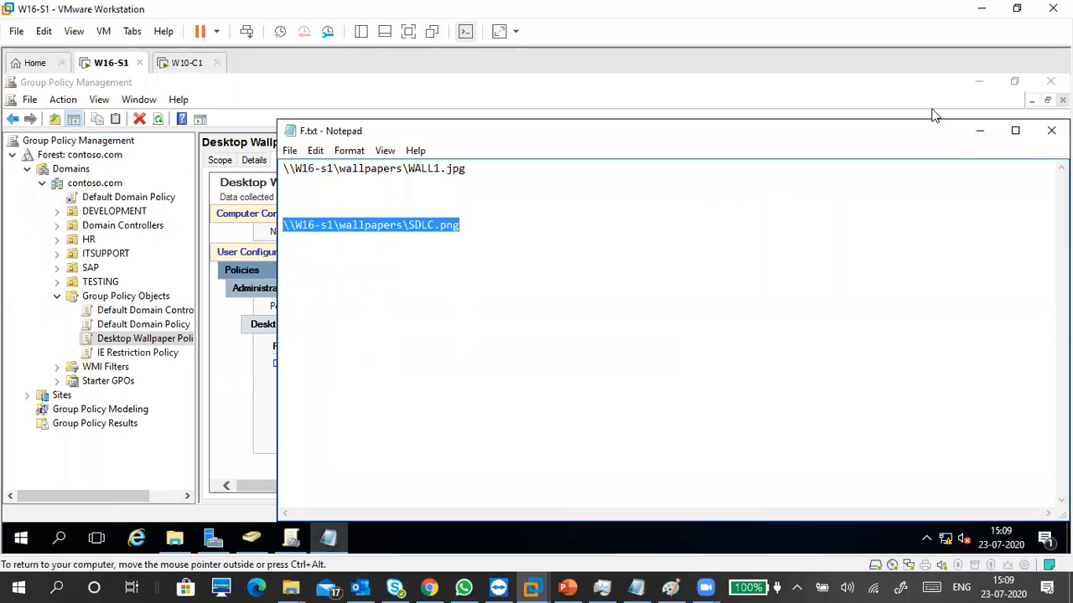
click(979, 131)
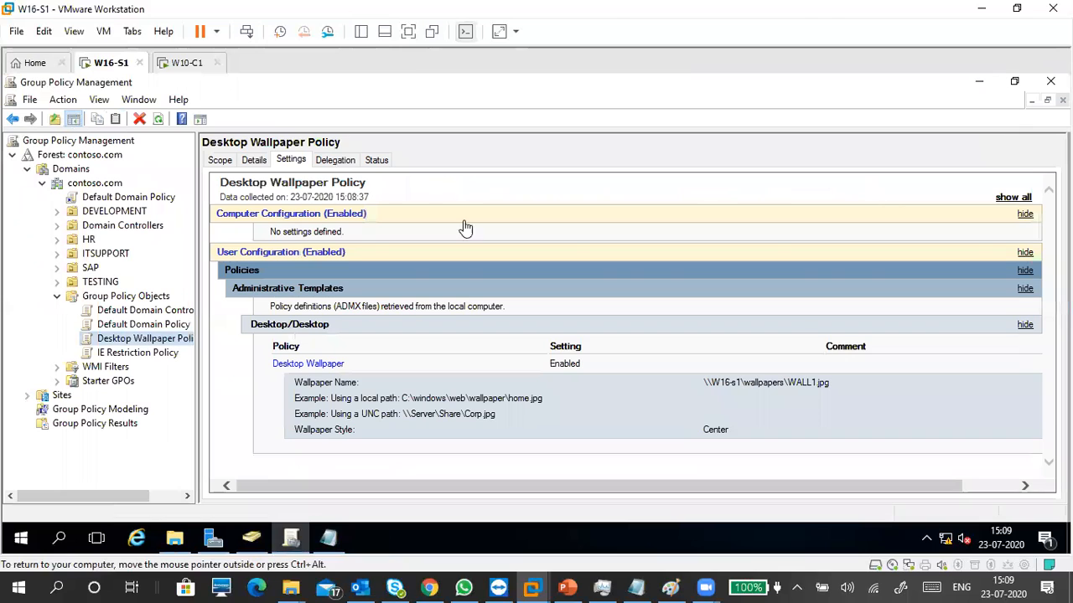
click(157, 119)
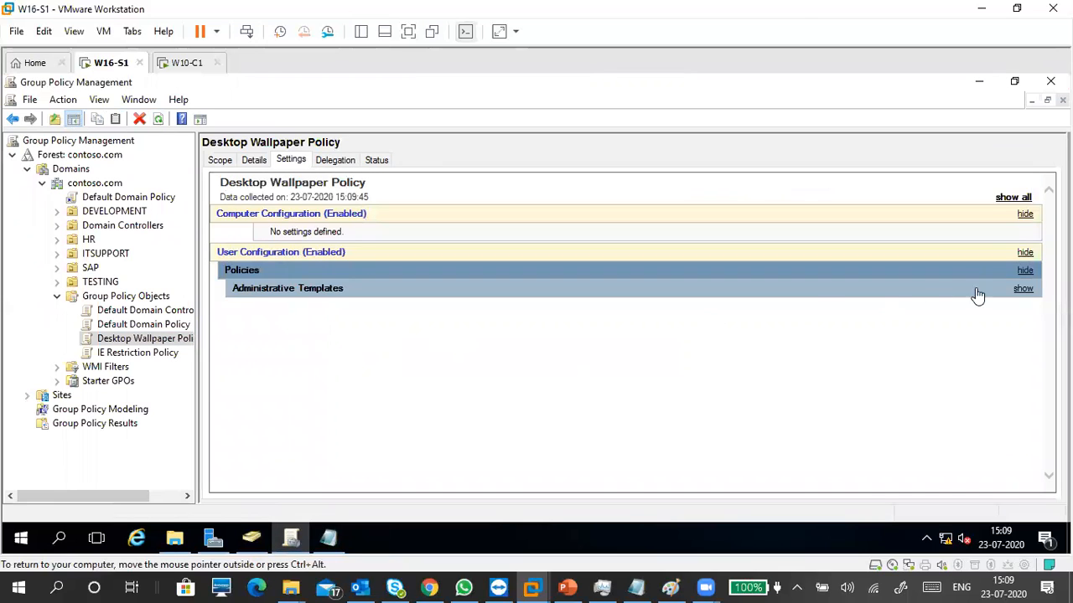
Expand all sections of the Desktop Wallpaper Policy's settings report and check the configured wallpaper name.
click(1023, 289)
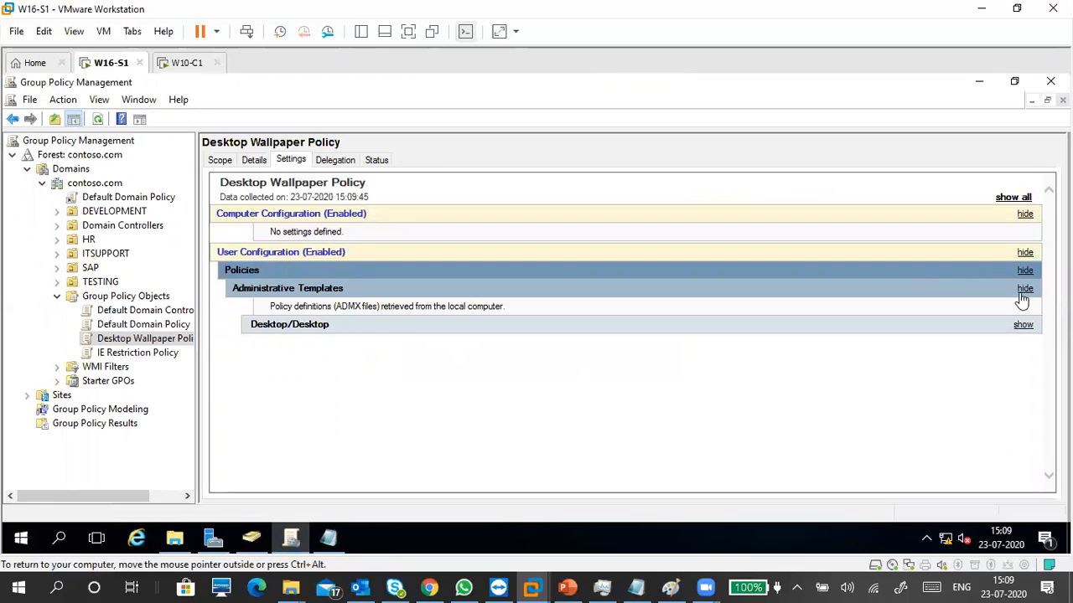
click(1013, 197)
drag(789, 383, 826, 384)
click(831, 385)
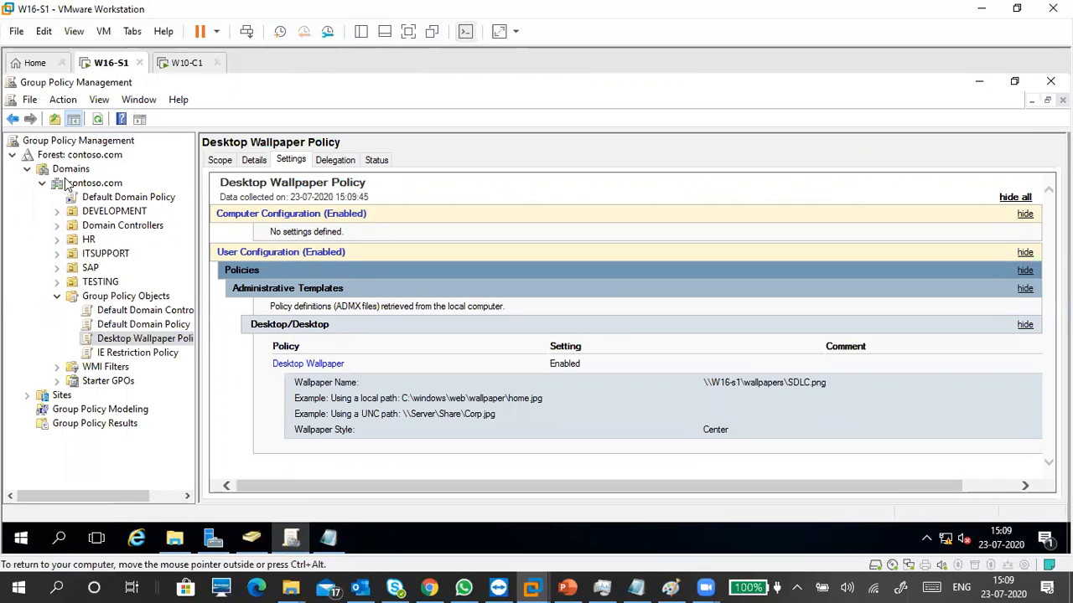
Refresh the contoso.com domain in the policy tree and run GPUPDATE /FORCE on the W16-S1 server.
click(84, 198)
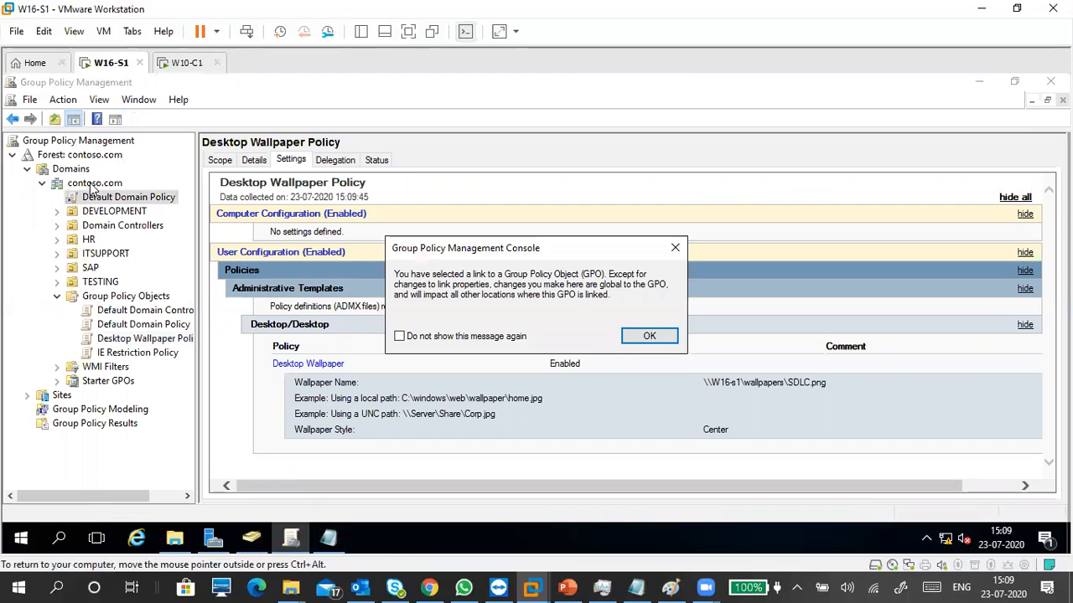
click(645, 335)
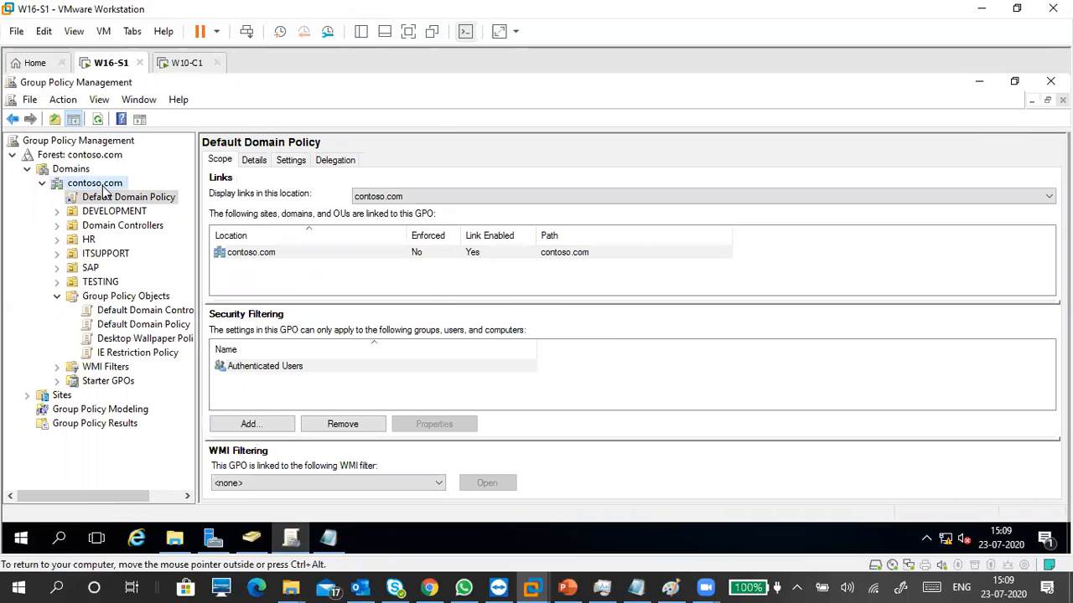
click(99, 183)
click(97, 119)
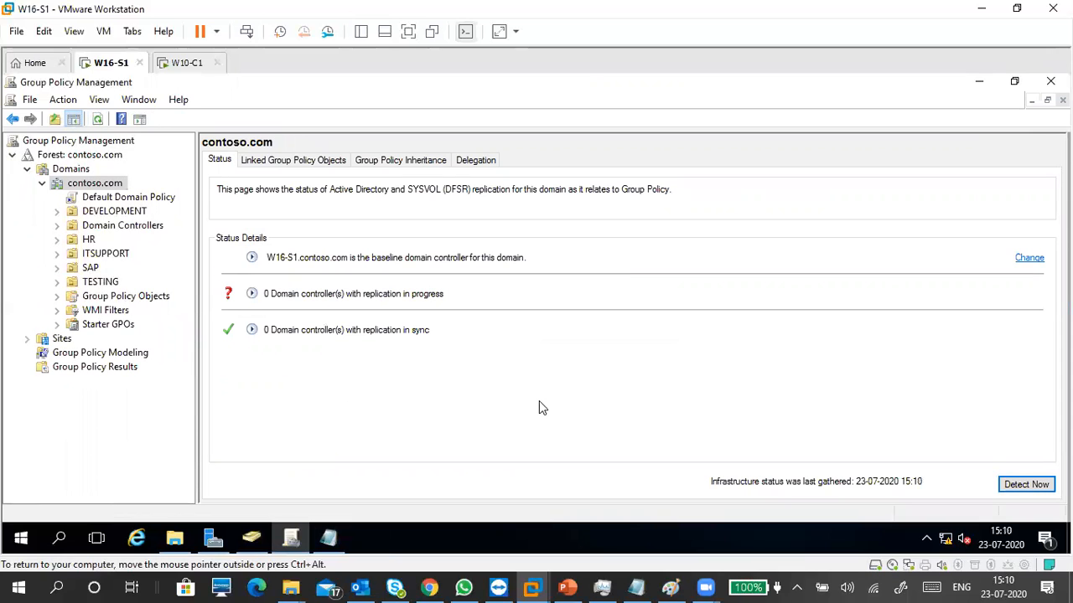
key(super+r)
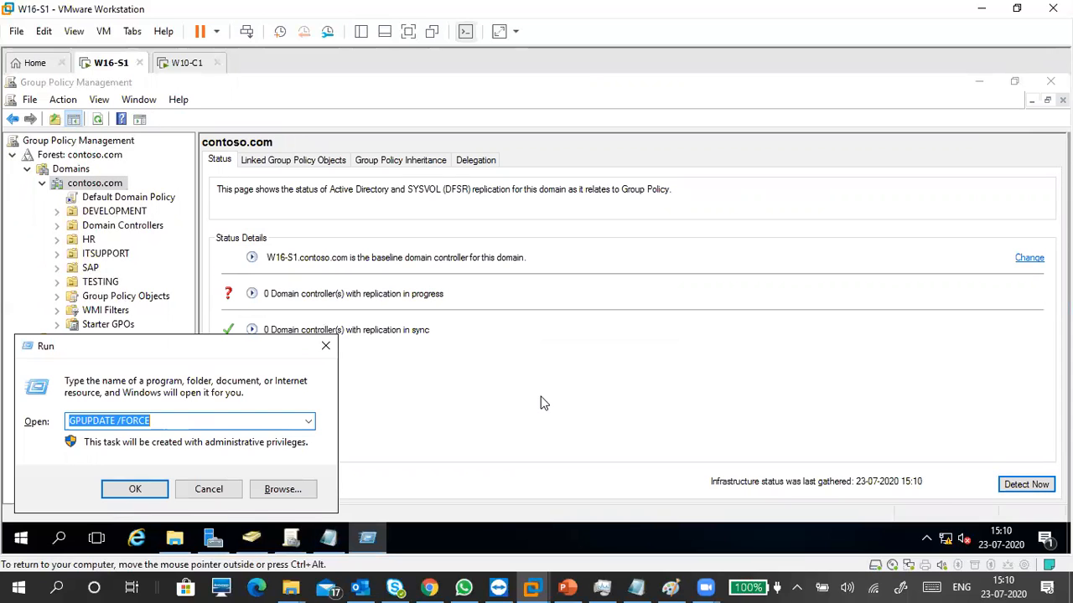
click(140, 493)
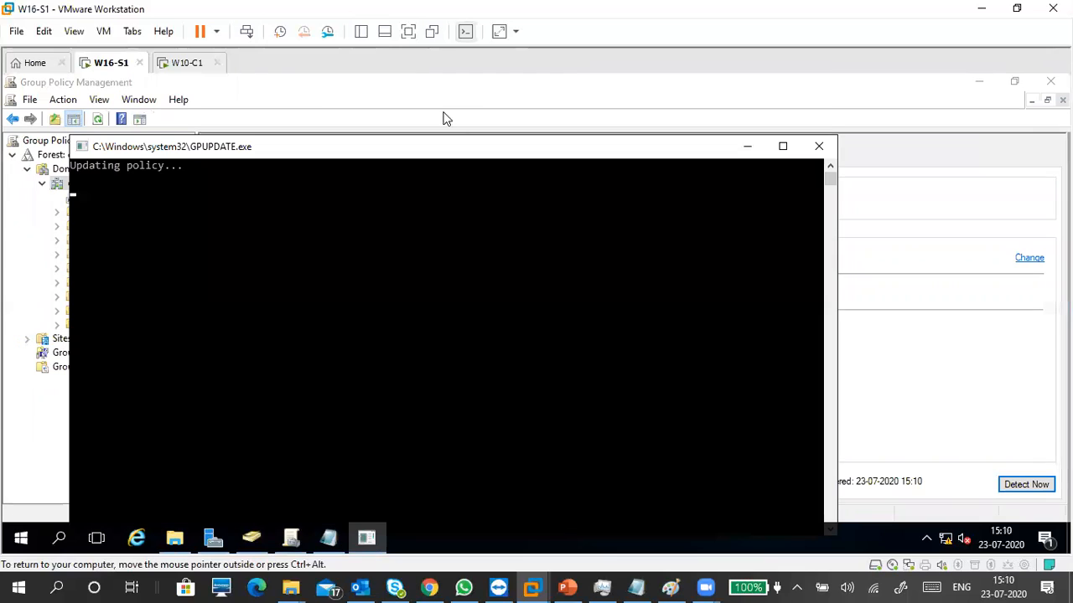
Switch to the W10-C1 client and run GPUPDATE /FORCE there.
click(187, 63)
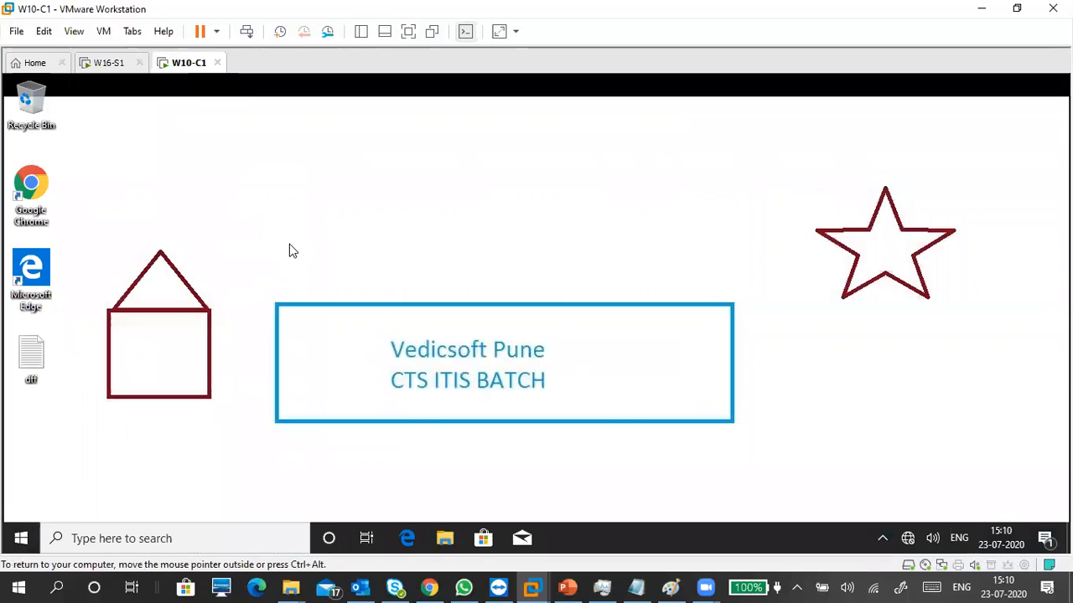
key(super+r)
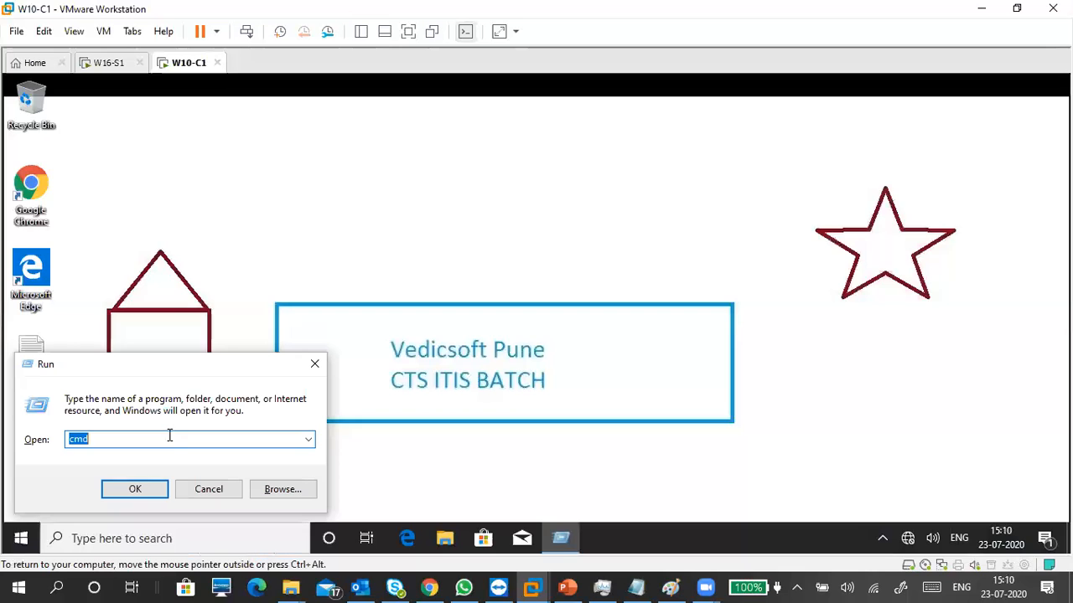
text(g)
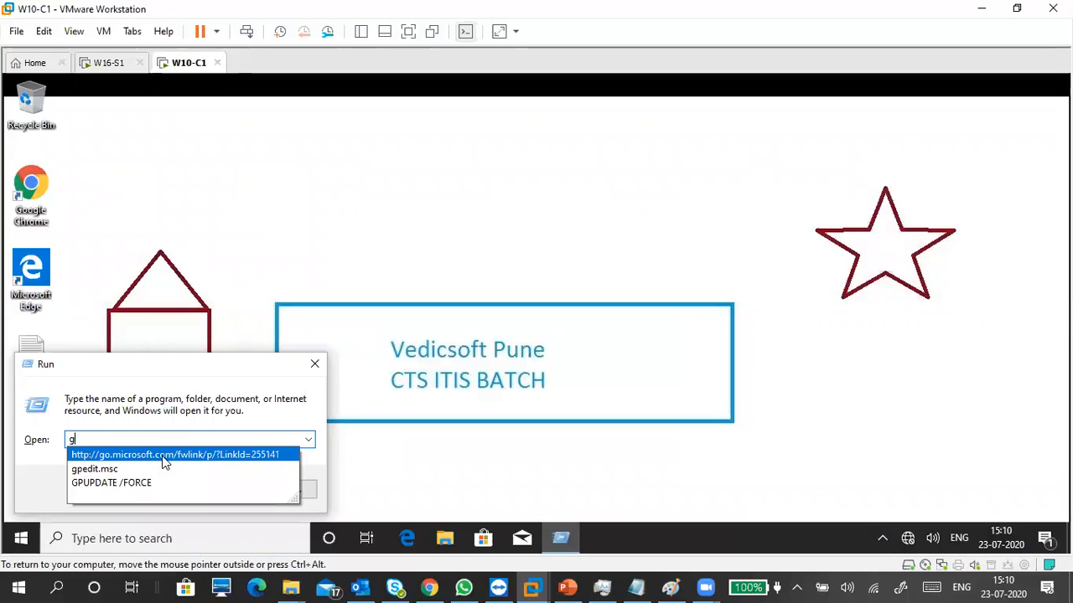
click(139, 485)
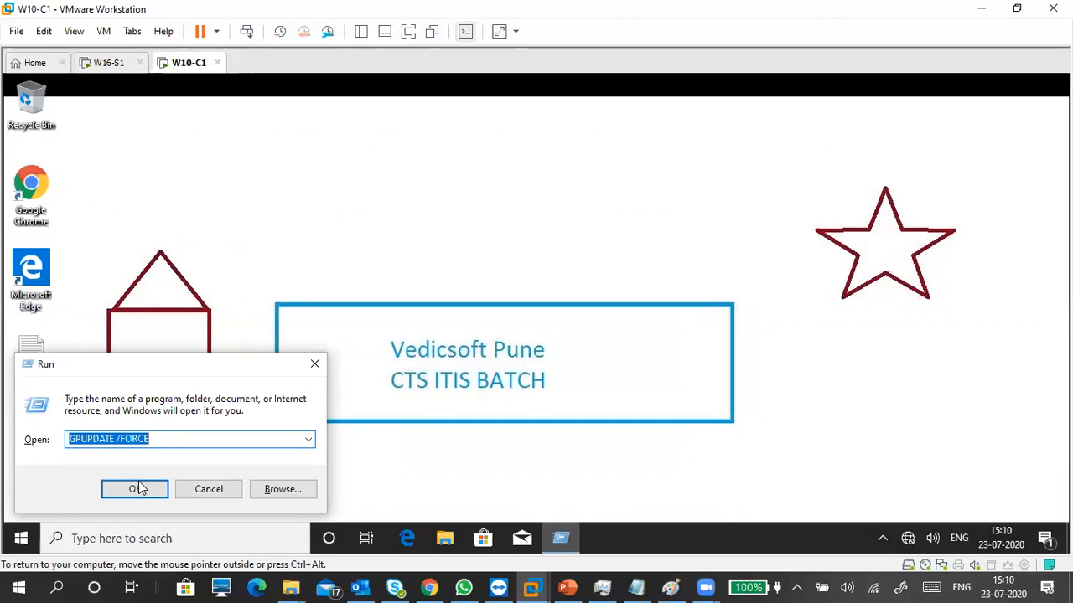
click(165, 439)
click(136, 490)
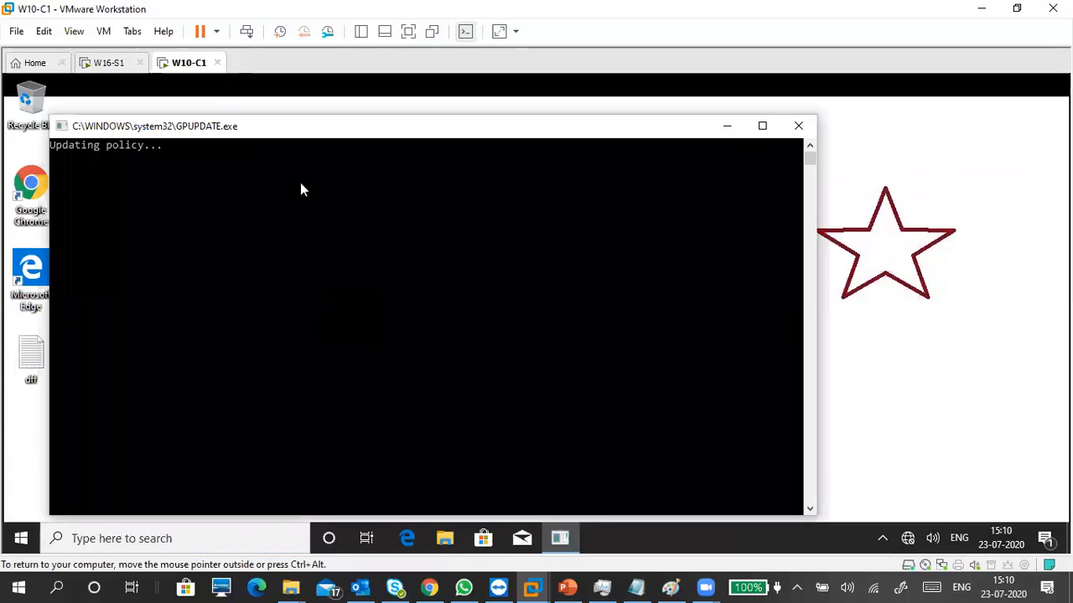
drag(282, 137, 462, 128)
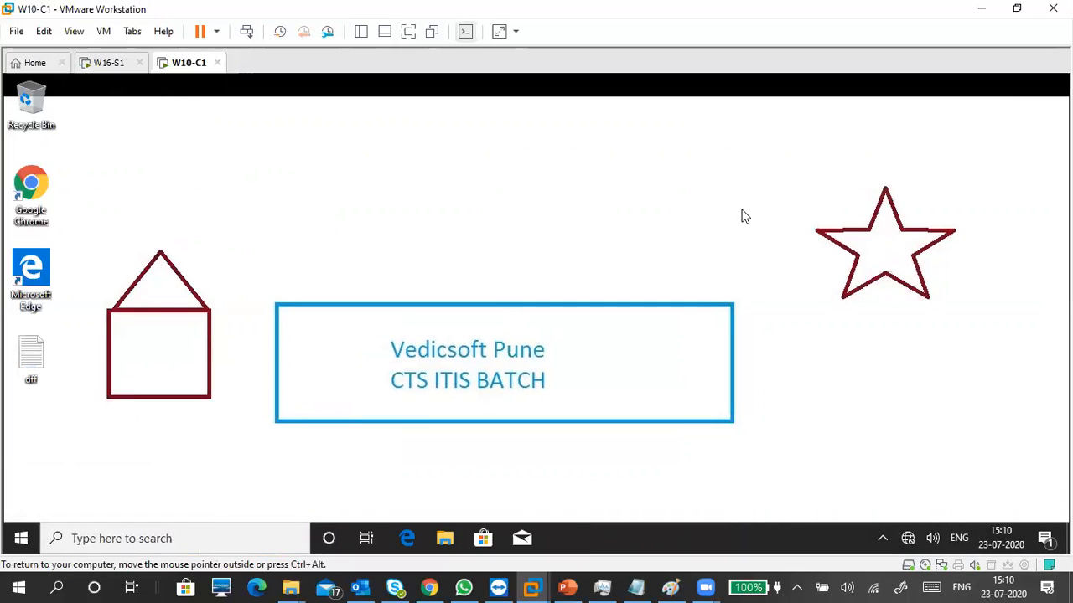
Sign out of the client and sign back in as ITUSER2 with the account password.
click(22, 541)
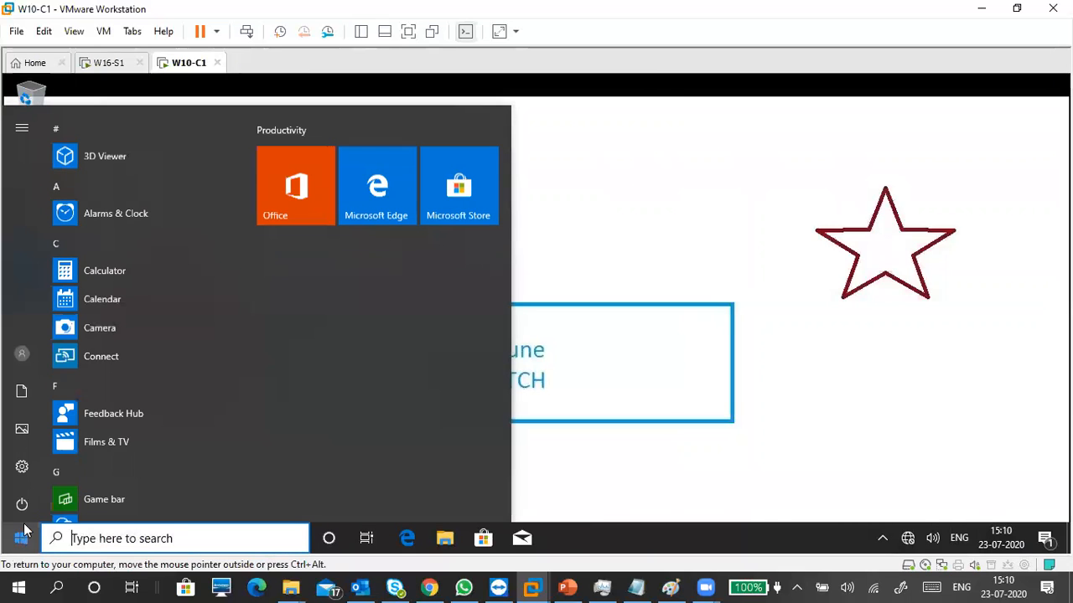
click(23, 356)
click(74, 285)
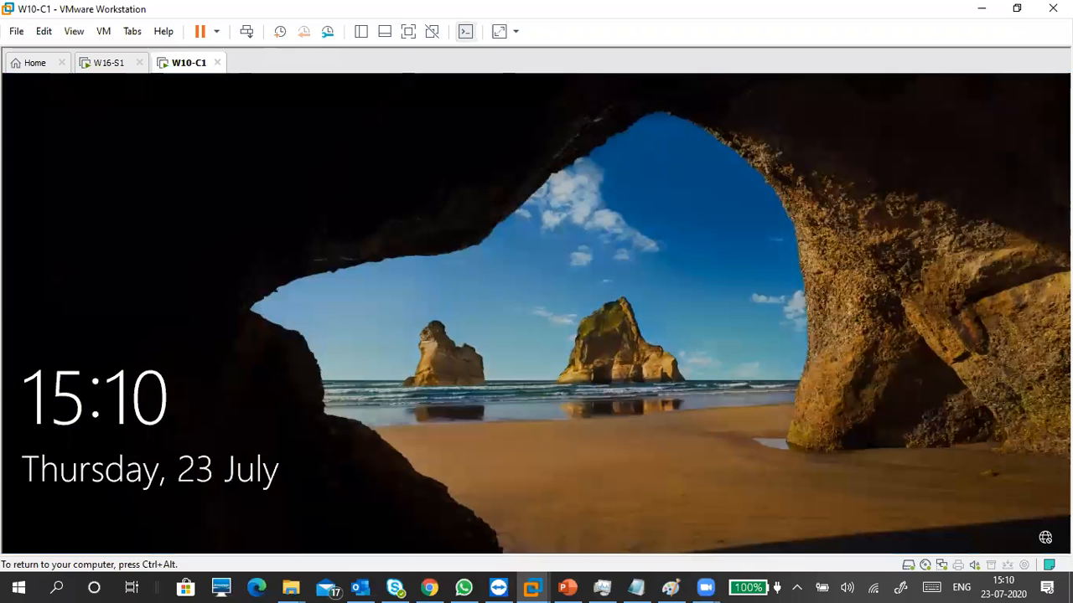
click(552, 395)
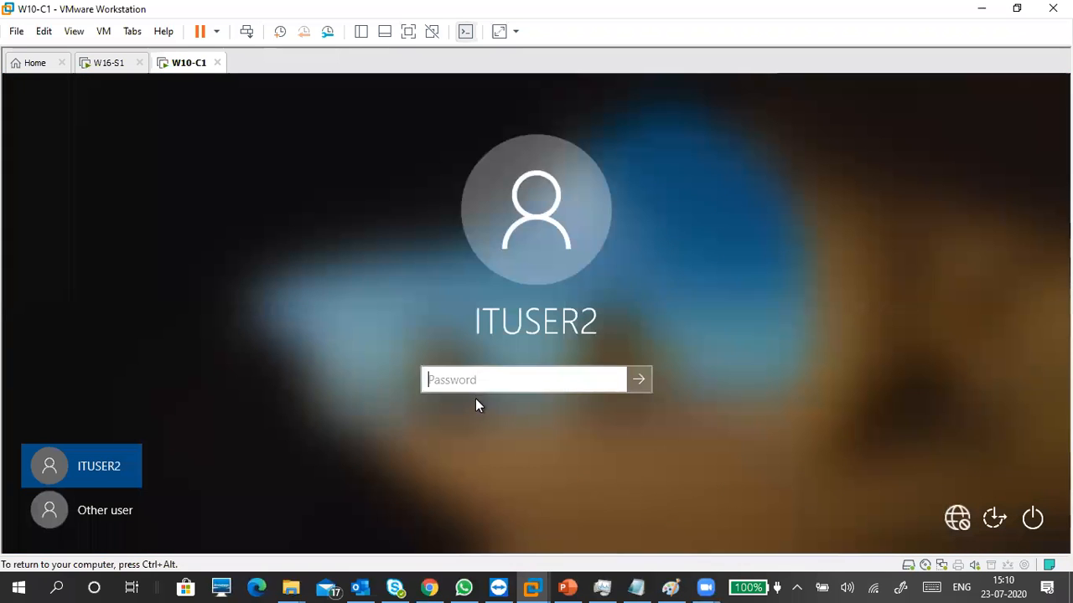
text(•••••)
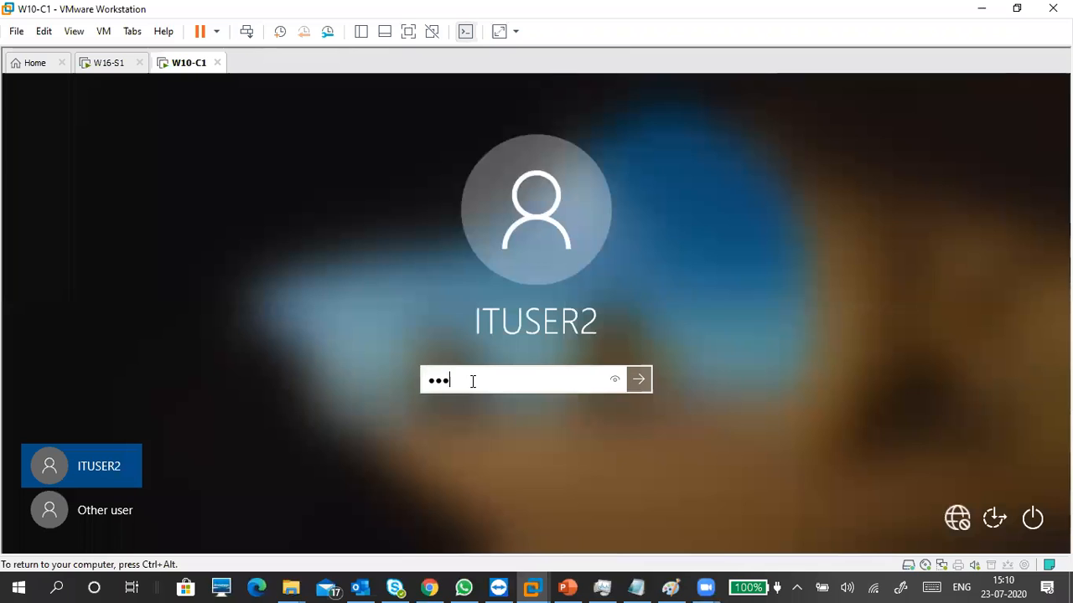
text(•••)
key(Return)
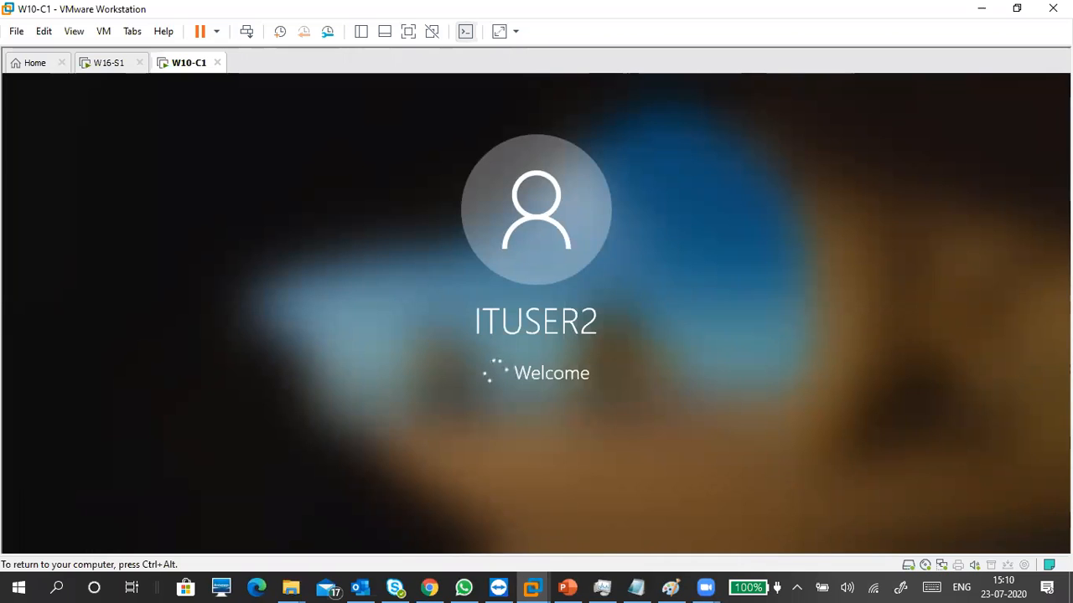
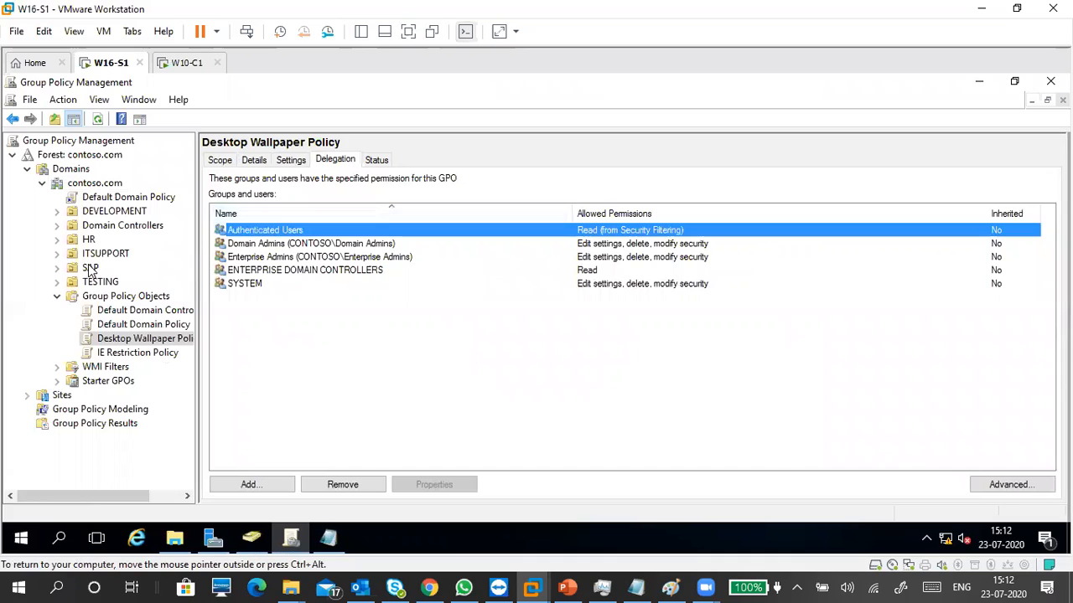
Expand the ITSUPPORT unit on the server and review the scope of its linked IE Restriction Policy.
click(57, 255)
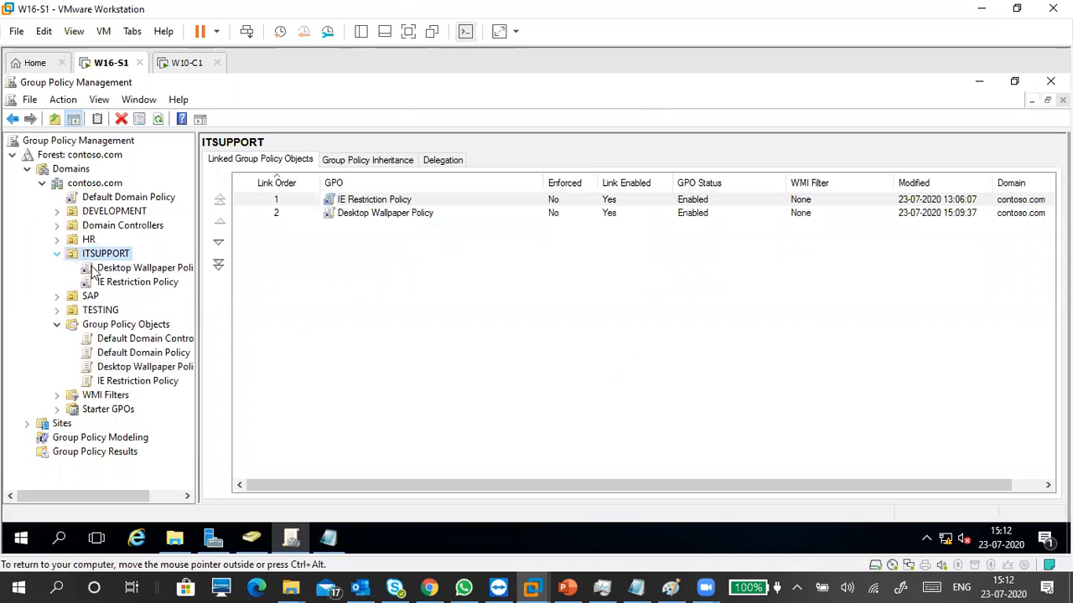
click(121, 281)
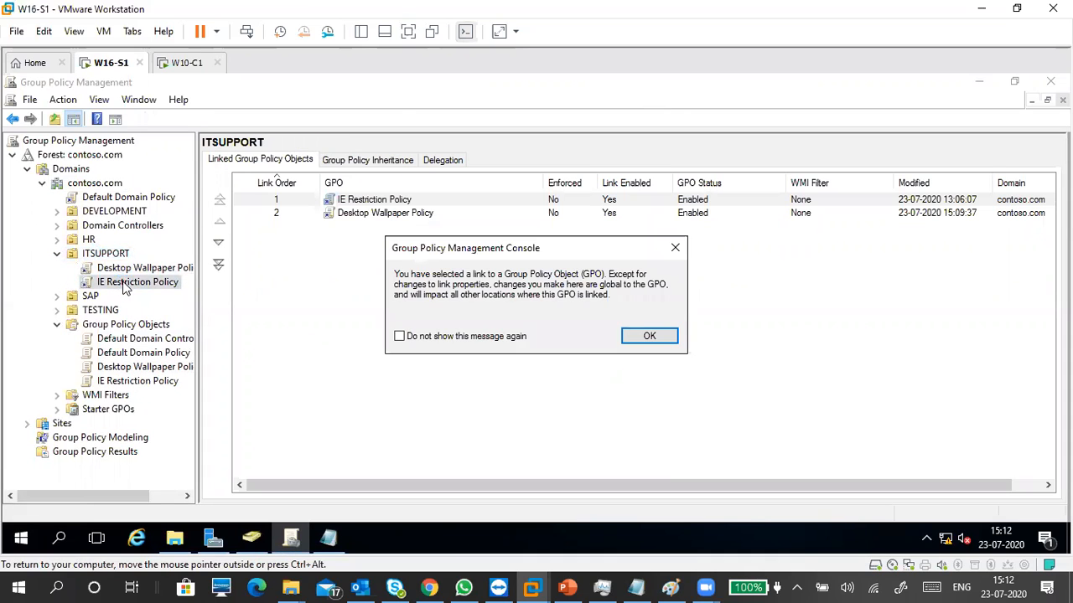
click(639, 336)
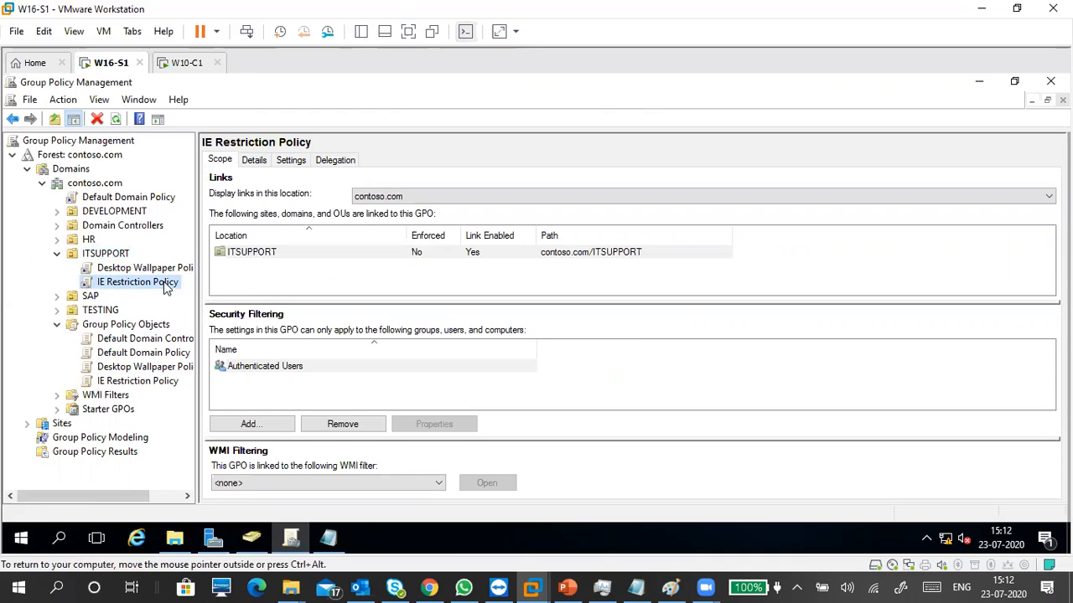
click(272, 280)
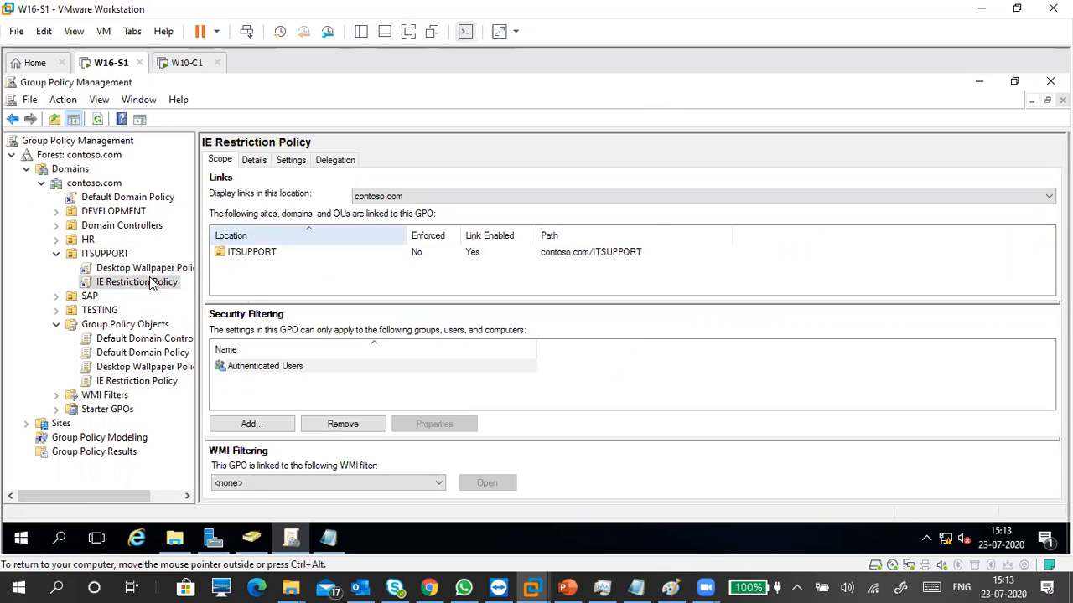
right_click(130, 384)
mouse_move(207, 172)
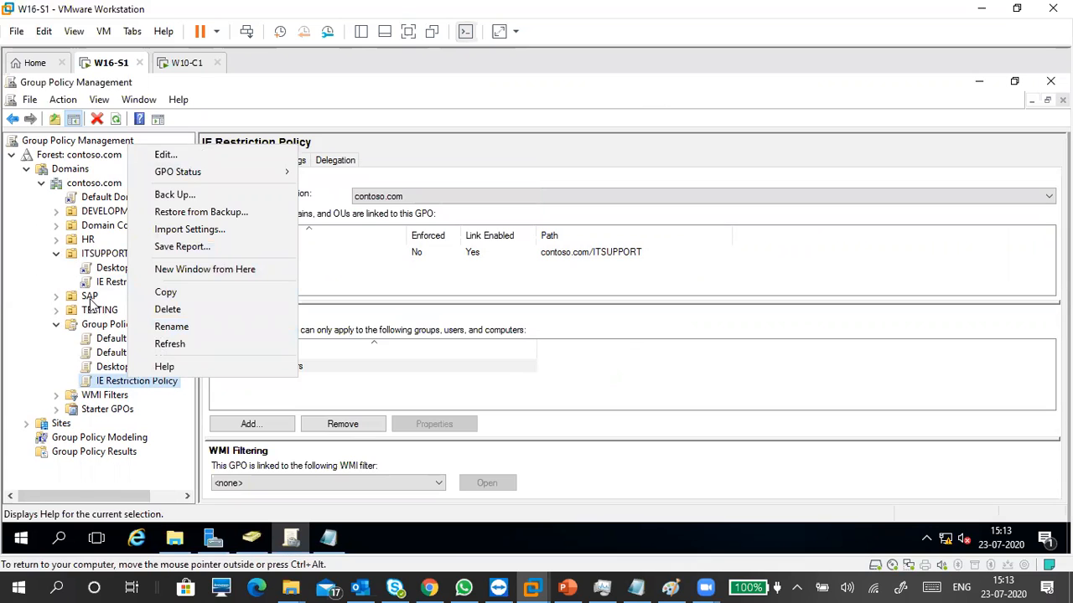
click(89, 298)
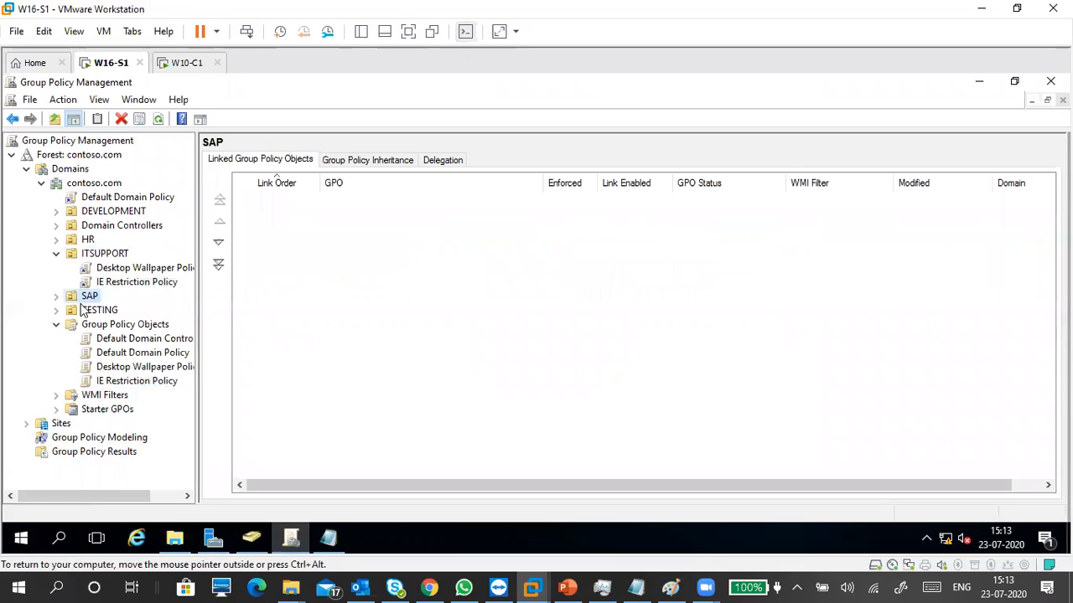
Link the existing IE Restriction Policy from contoso.com to the DEVELOPMENT organizational unit.
click(116, 216)
right_click(116, 215)
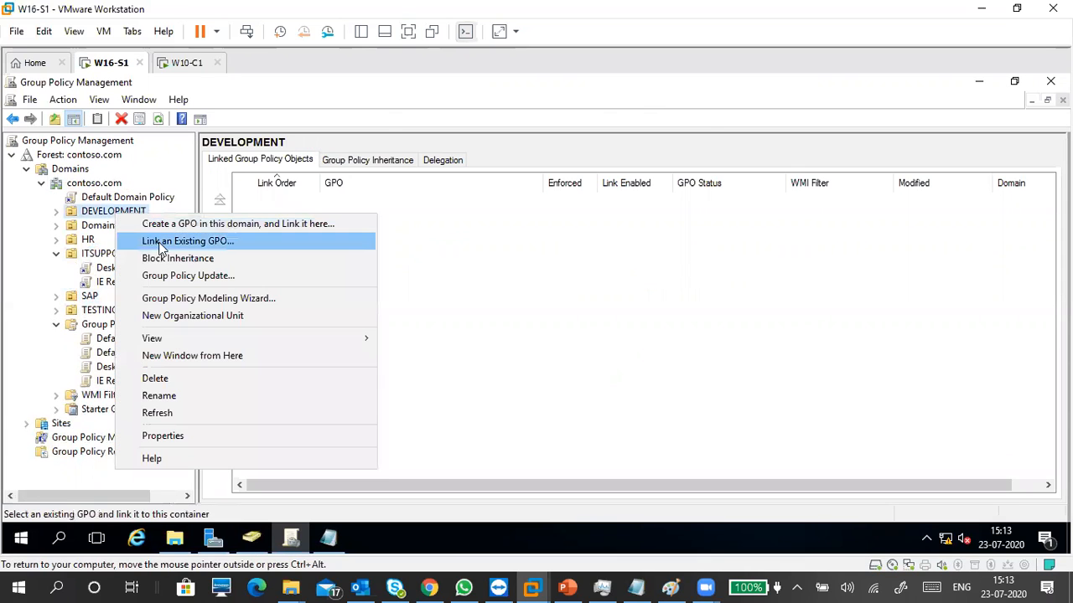
click(159, 242)
click(433, 300)
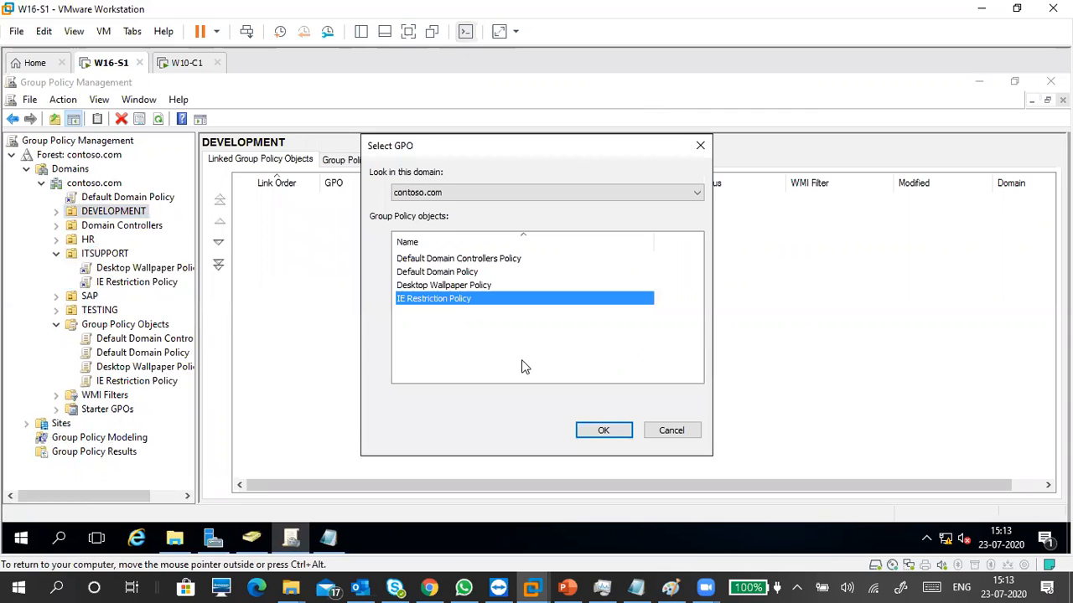
click(603, 430)
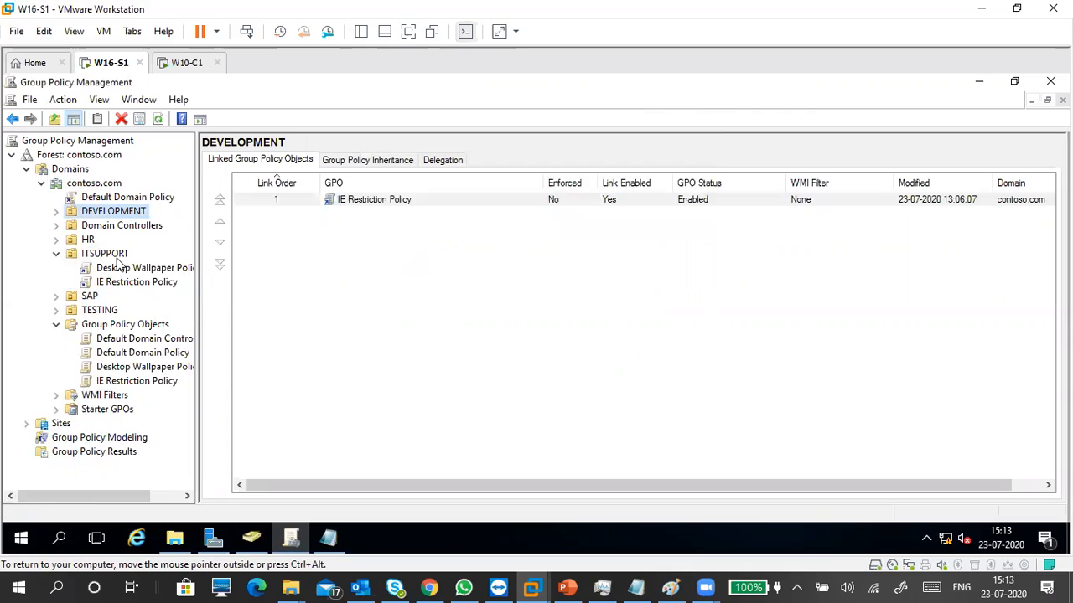
Check which locations the IE Restriction Policy under Group Policy Objects is linked to.
click(130, 384)
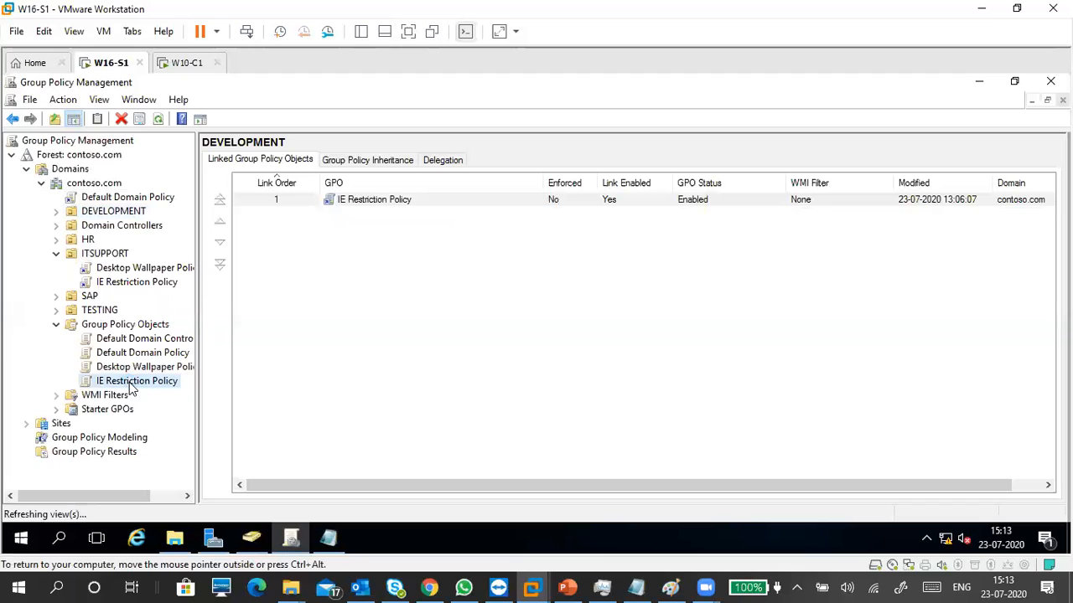
click(221, 161)
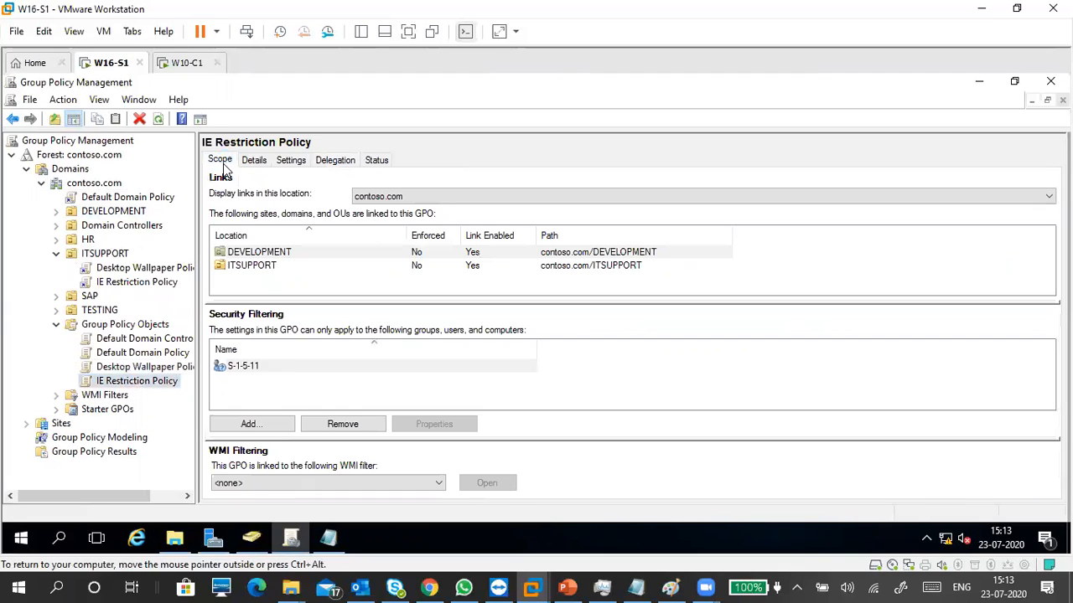
click(257, 268)
click(261, 252)
click(258, 267)
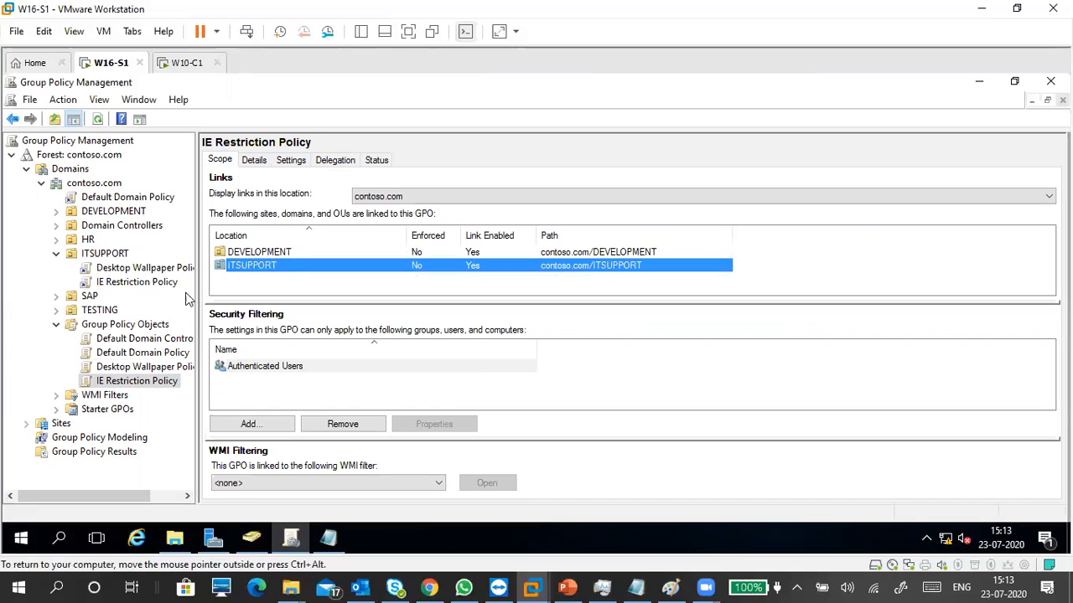
Review the delegation and security filtering of the IE Restriction Policy link under ITSUPPORT.
click(159, 283)
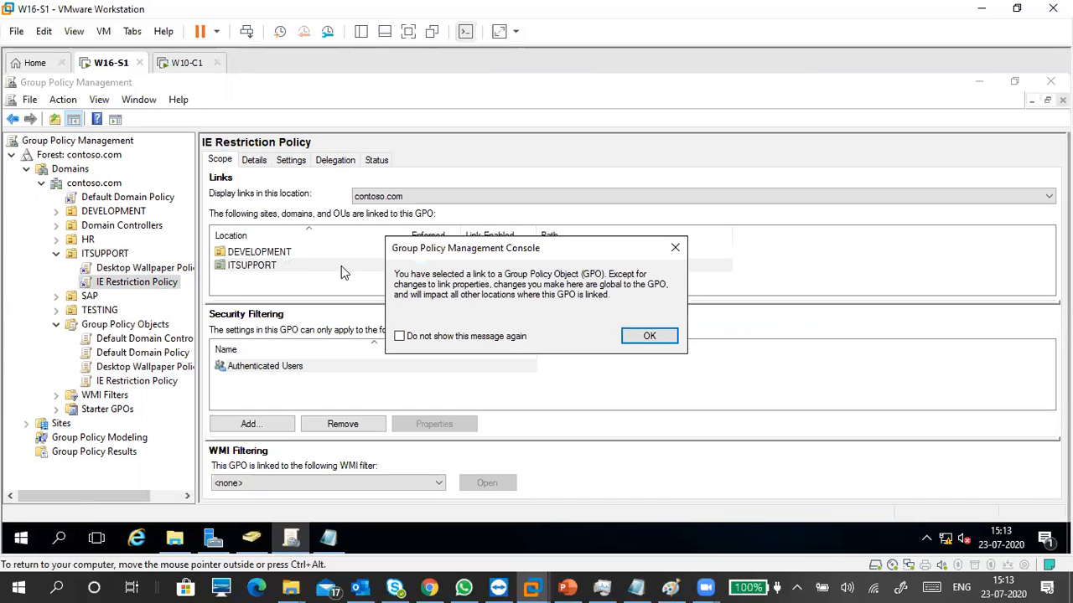
click(629, 335)
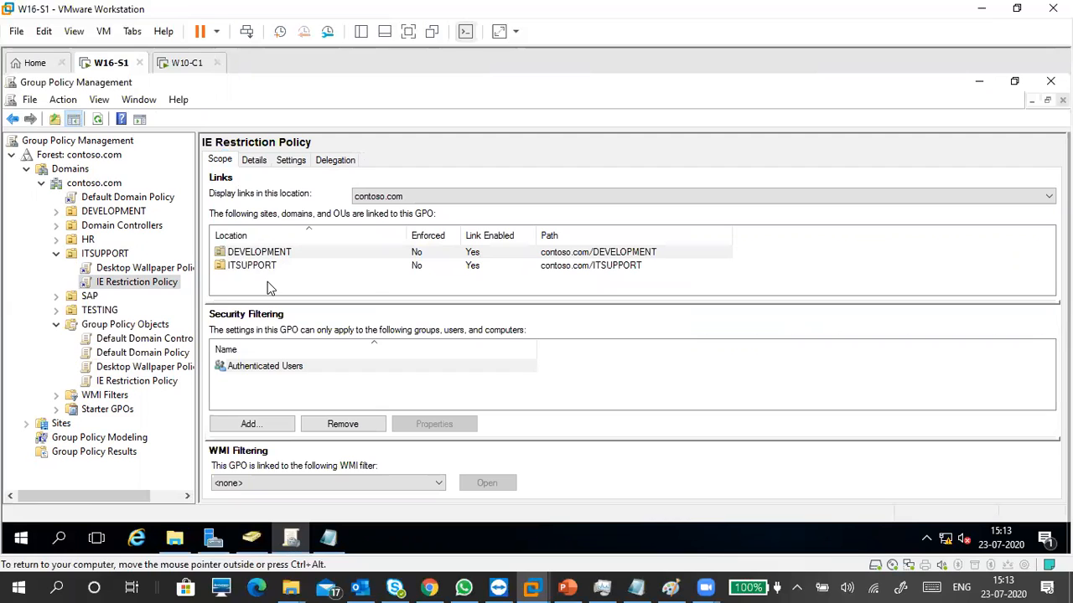
click(331, 164)
click(221, 162)
click(275, 368)
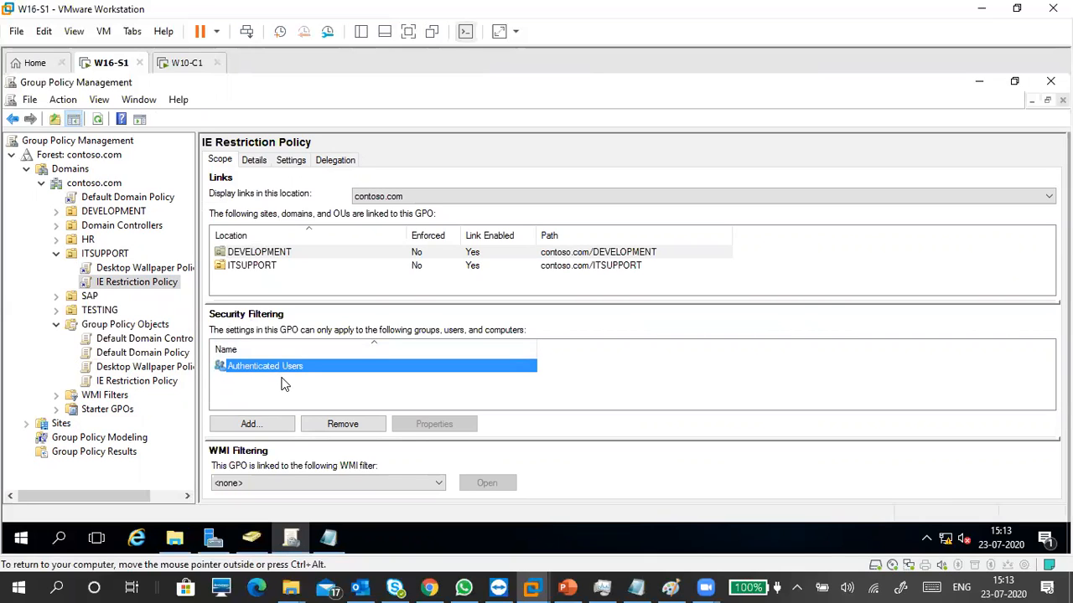
click(282, 385)
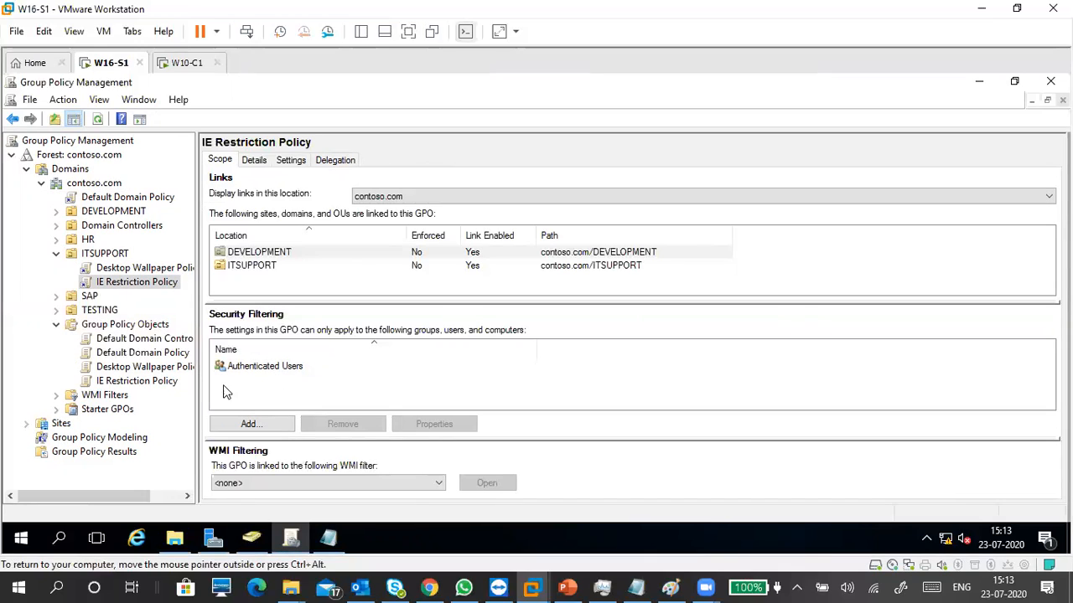
Add the XSG1 group to the security filtering of the IE Restriction Policy.
click(267, 425)
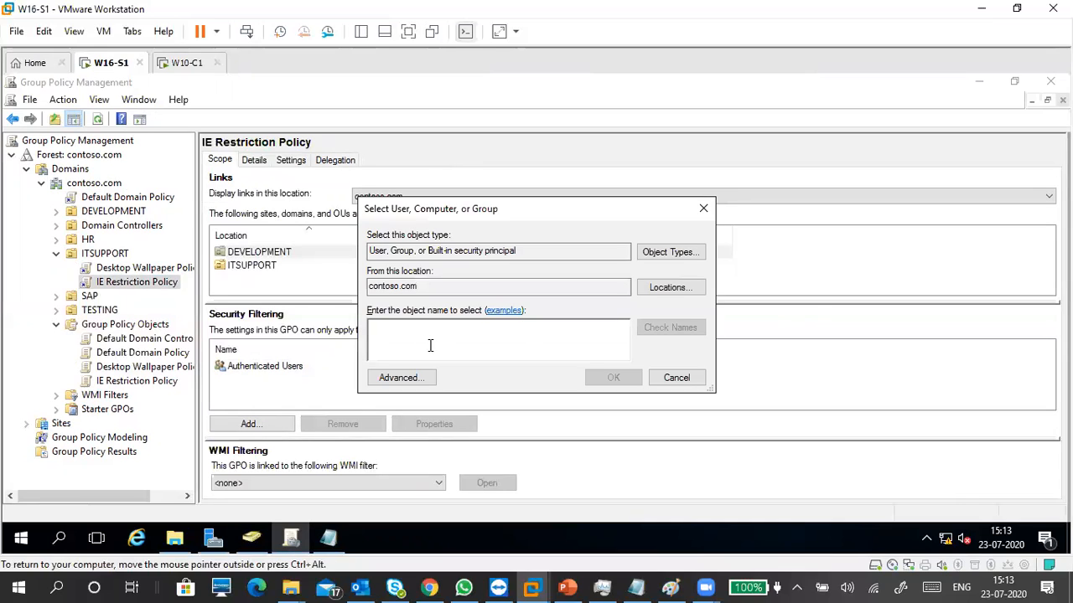
text(x)
click(654, 328)
click(372, 299)
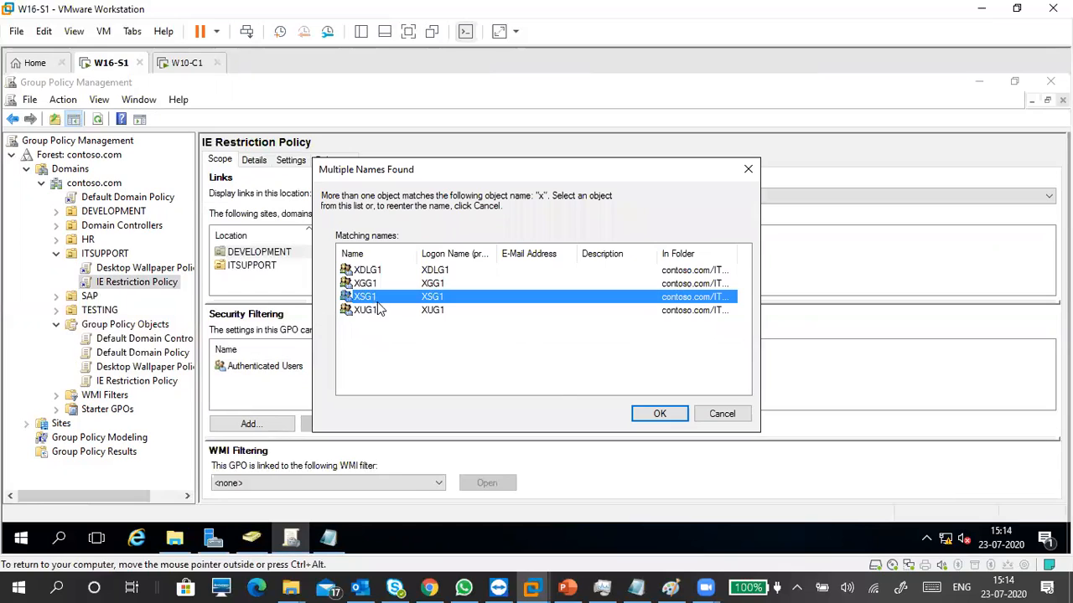
click(658, 413)
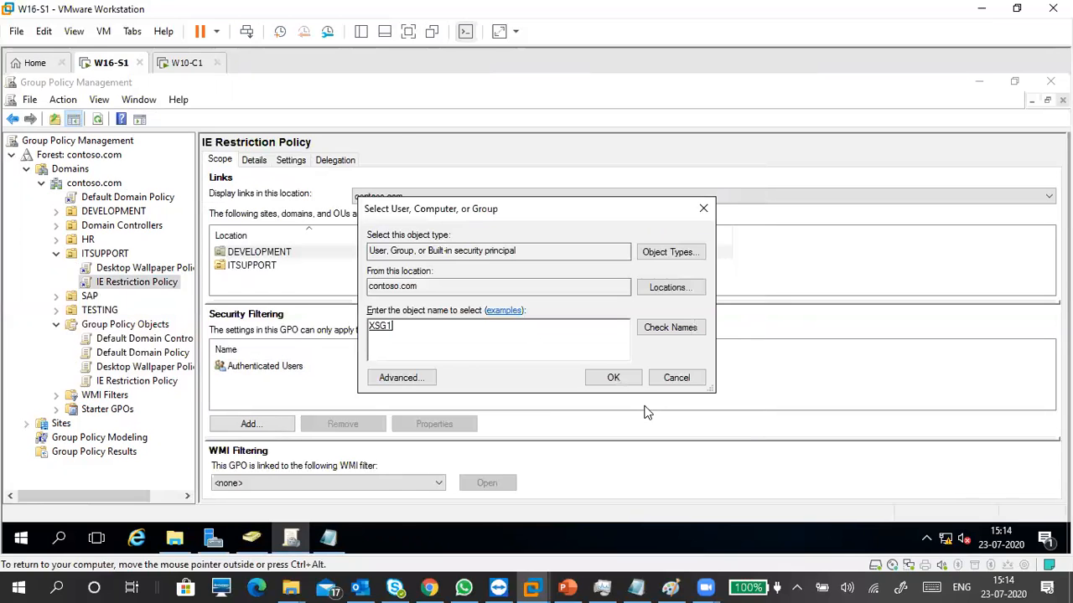
click(602, 378)
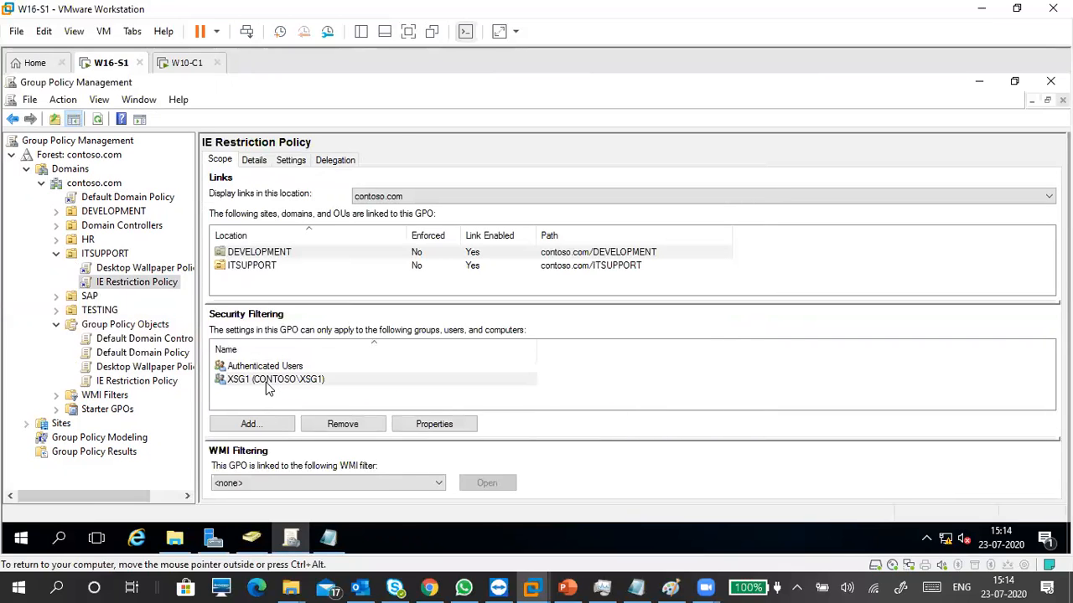
Remove the XSG1 group from the security filtering of the IE Restriction Policy.
click(268, 381)
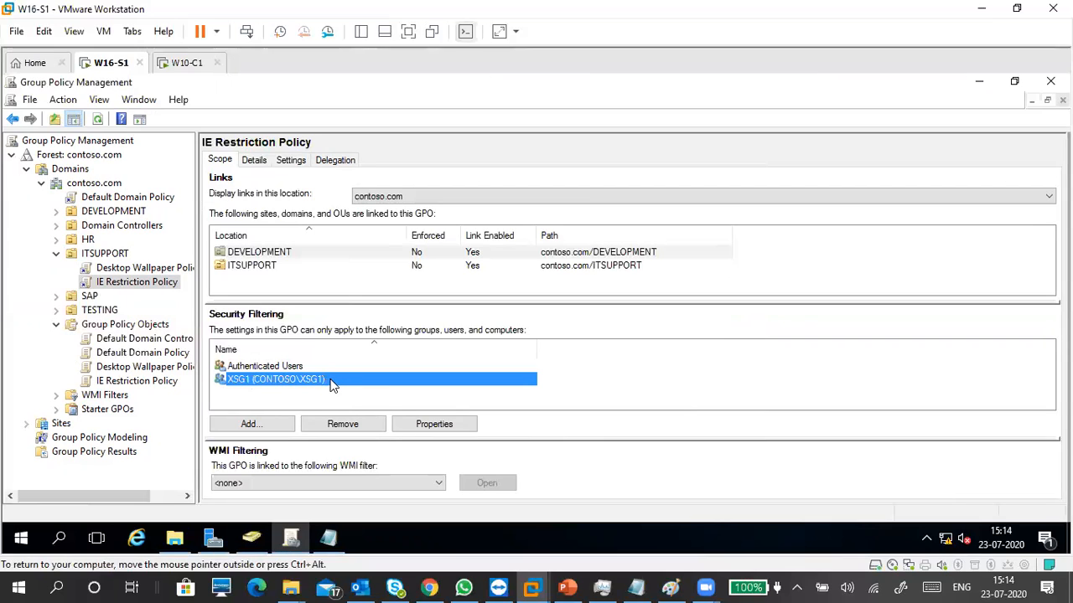
click(356, 428)
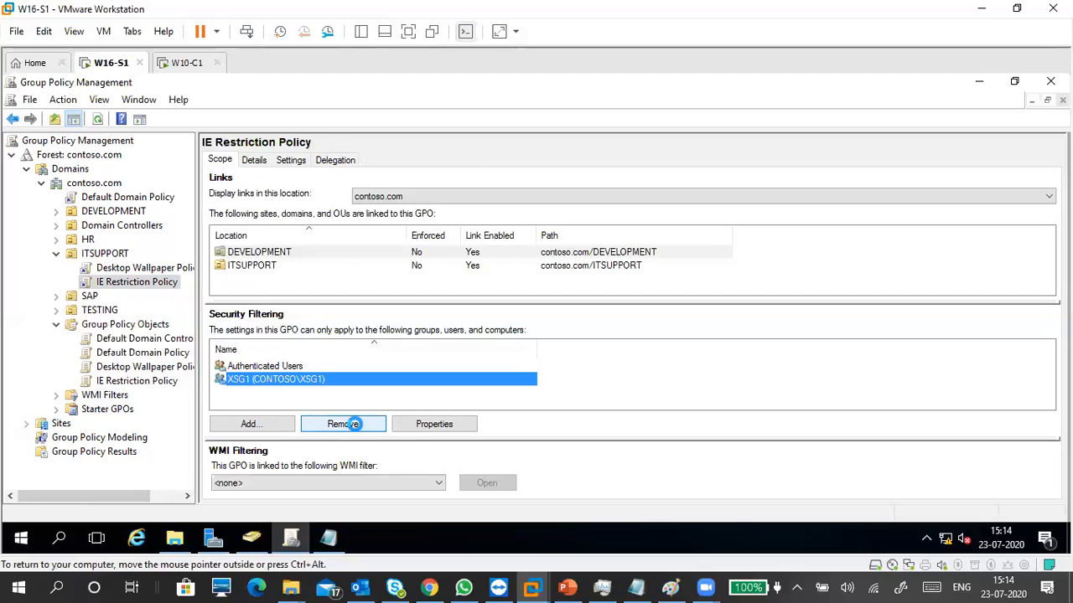
click(526, 344)
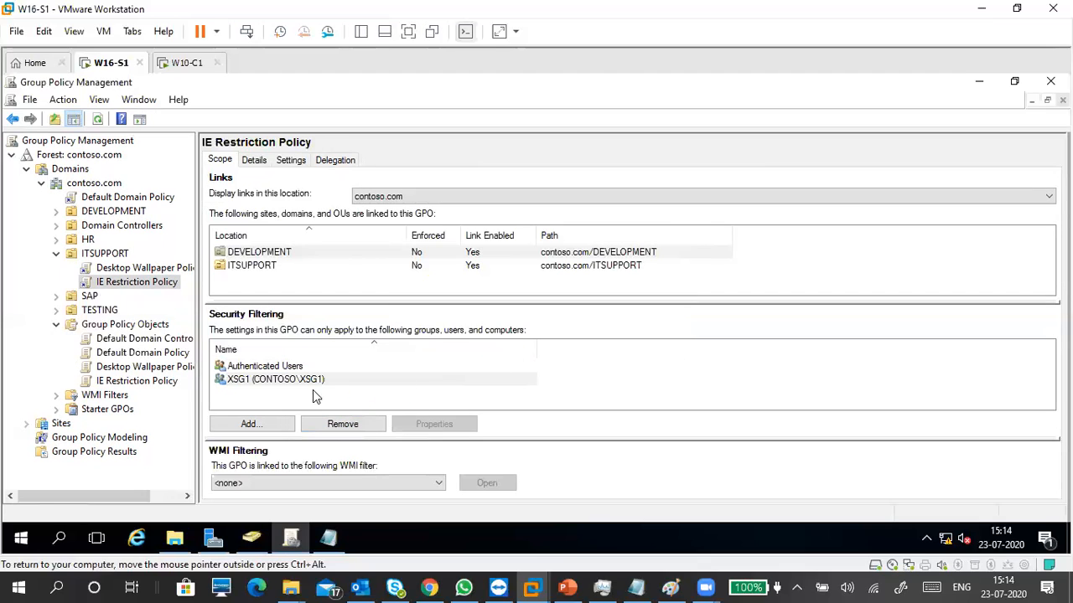
click(278, 371)
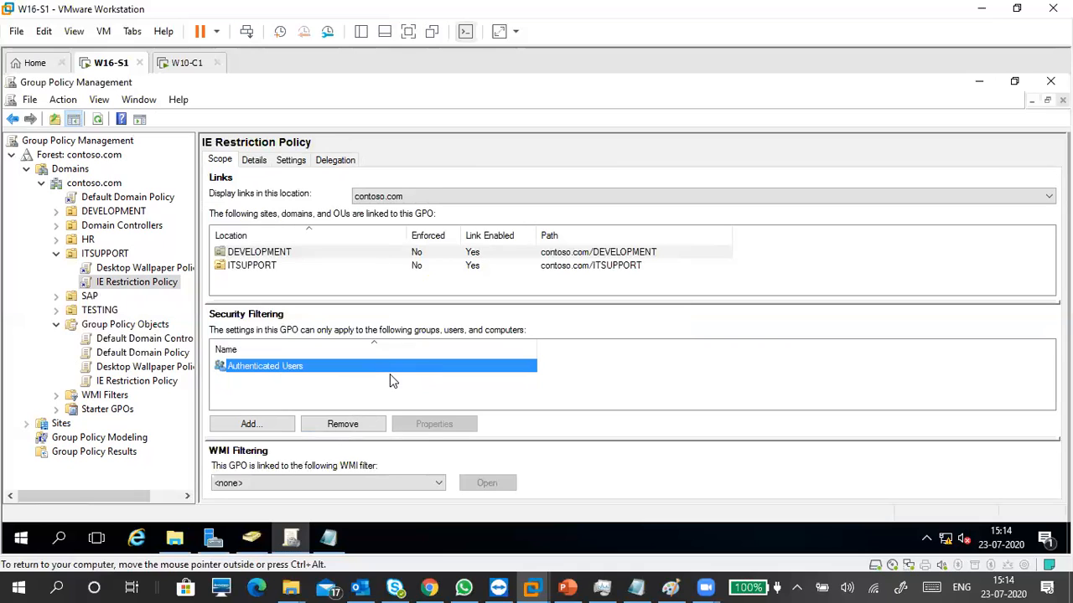
Examine the available WMI filters, delegation permissions, details and settings report of the IE Restriction Policy.
click(258, 483)
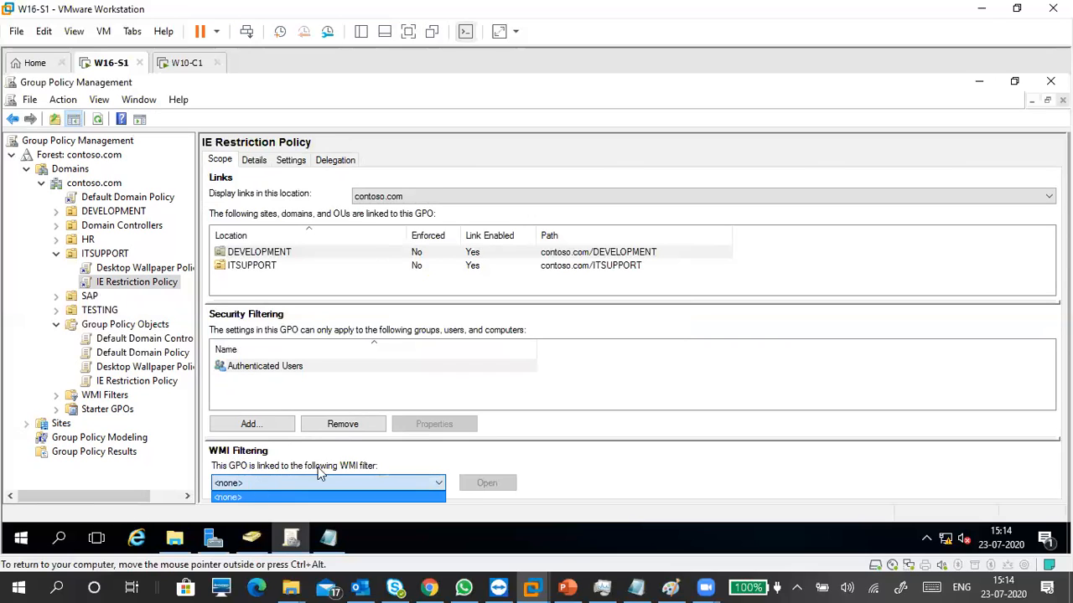
click(513, 470)
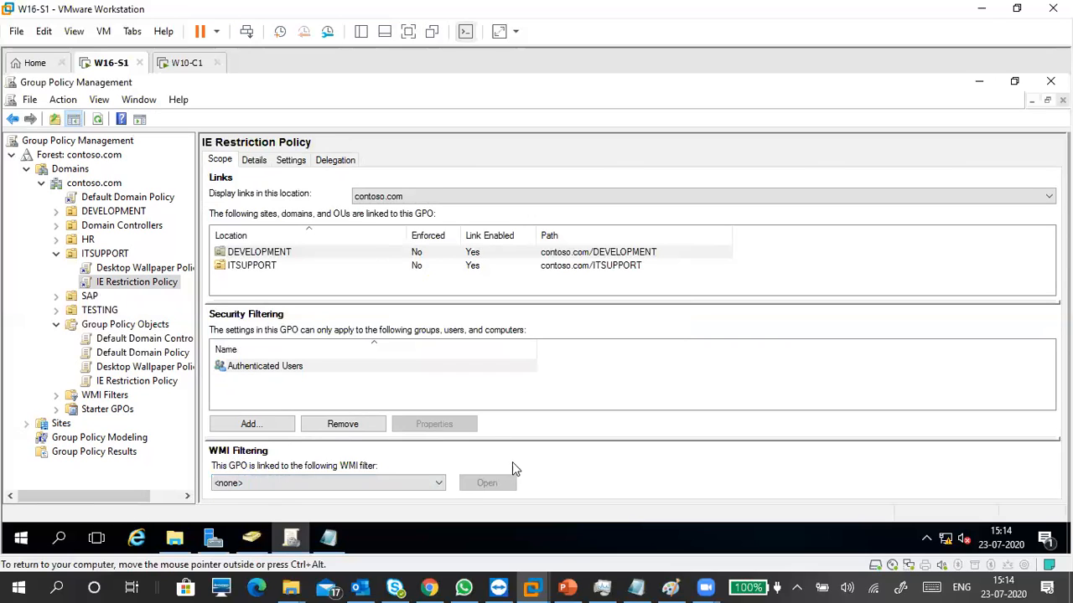
click(334, 160)
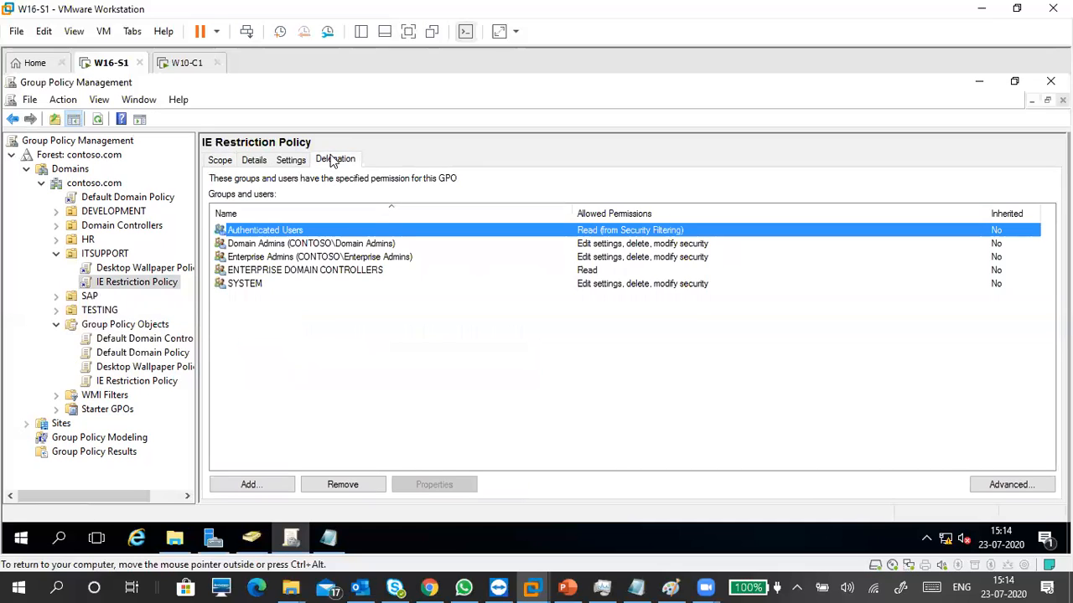
click(218, 161)
click(254, 159)
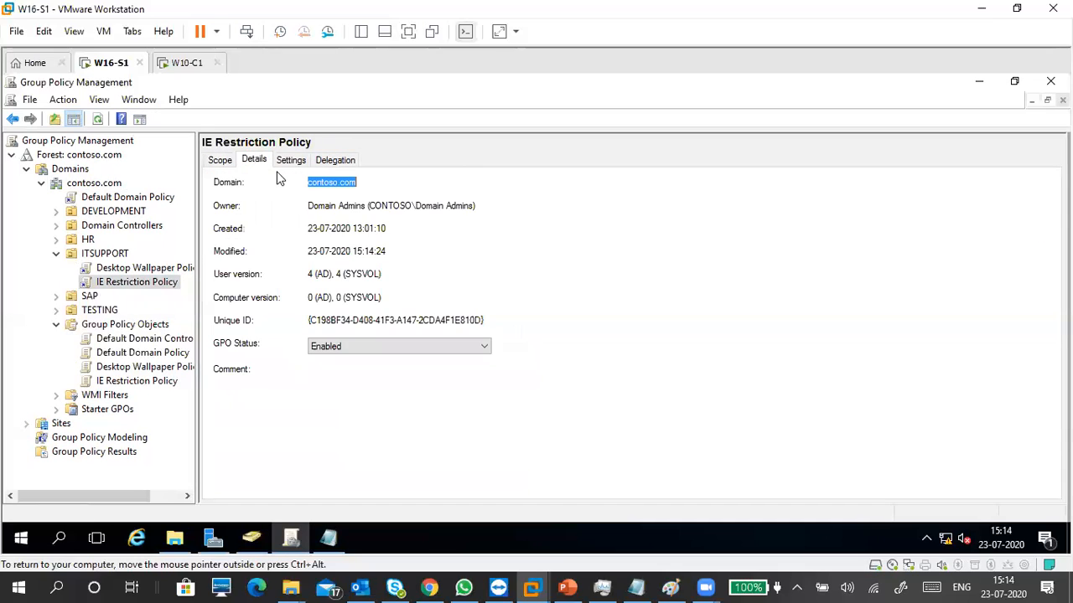
click(286, 160)
click(254, 160)
click(300, 163)
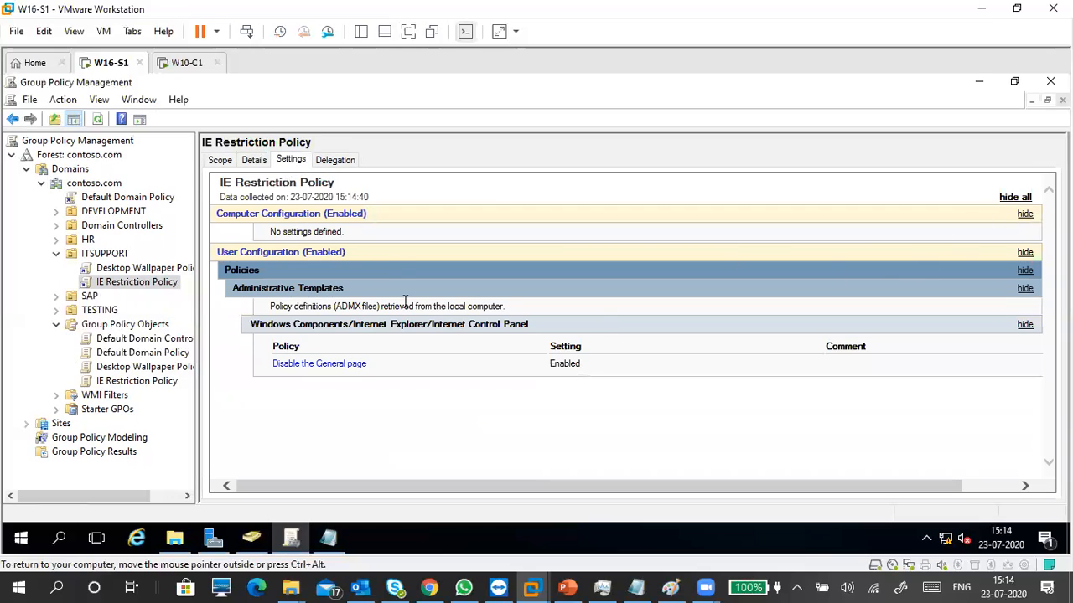
click(337, 163)
click(372, 386)
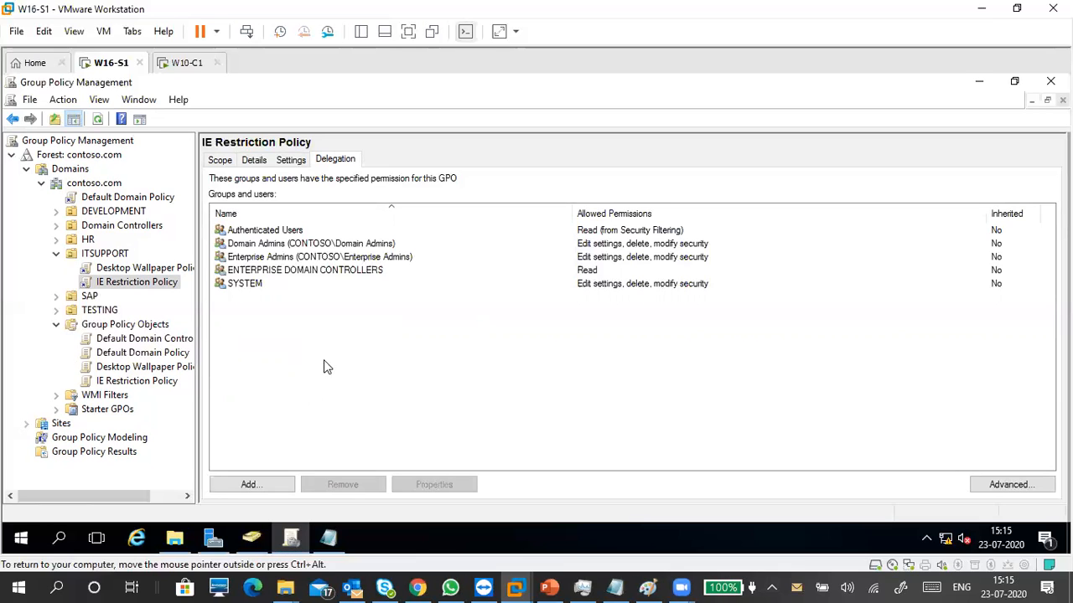
Switch to Active Directory Users and Computers and open the group memberships of ITUSER2 in the ITSUPPORT unit.
click(249, 540)
click(354, 325)
click(265, 201)
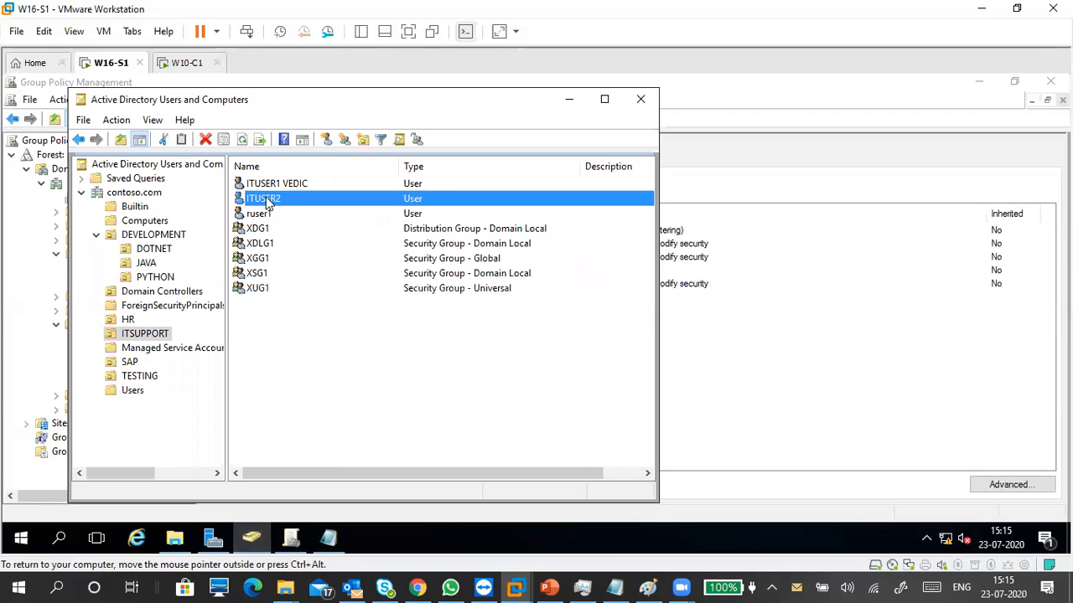
key(Return)
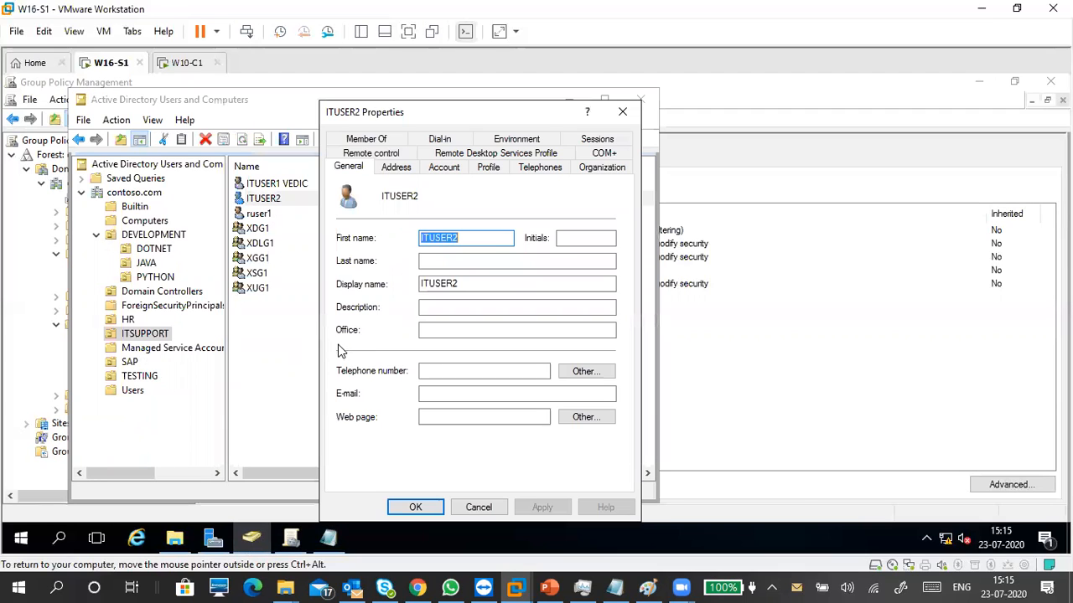
click(386, 138)
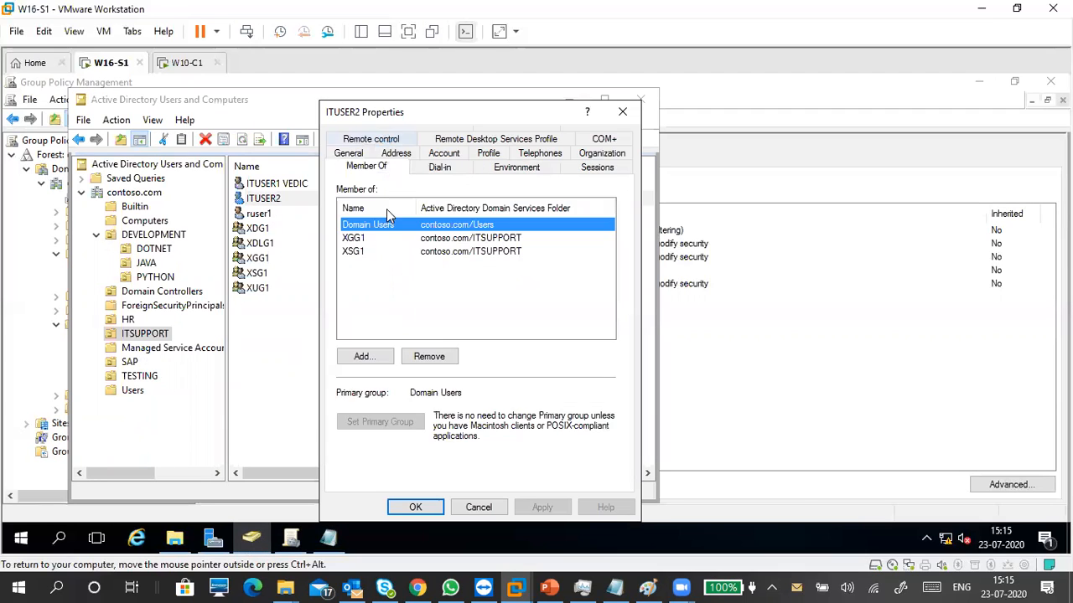
click(398, 300)
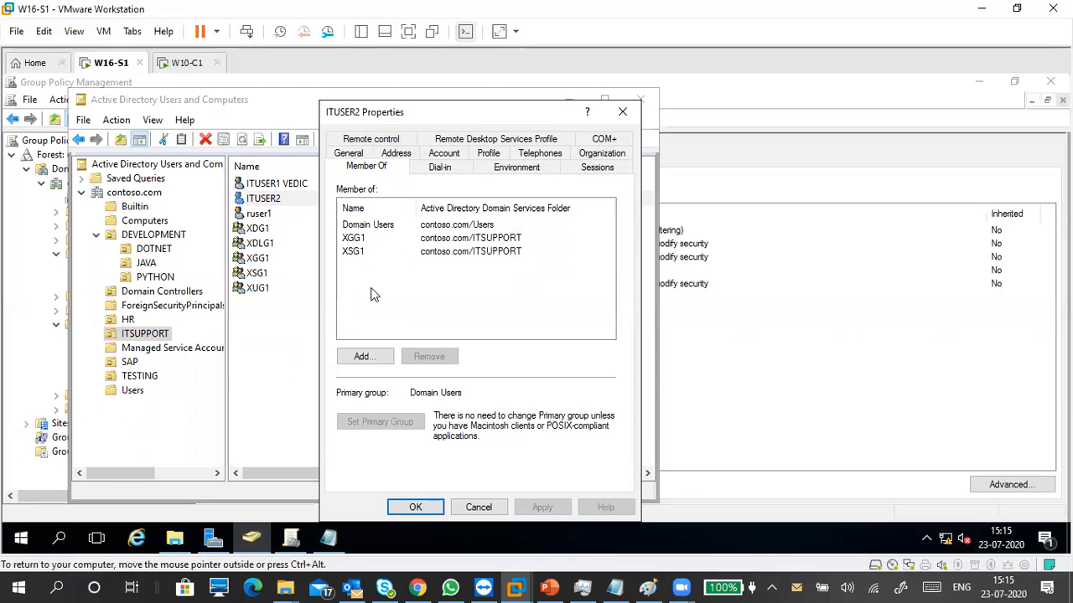
Add ITUSER2 to the XDLG1 group.
click(373, 354)
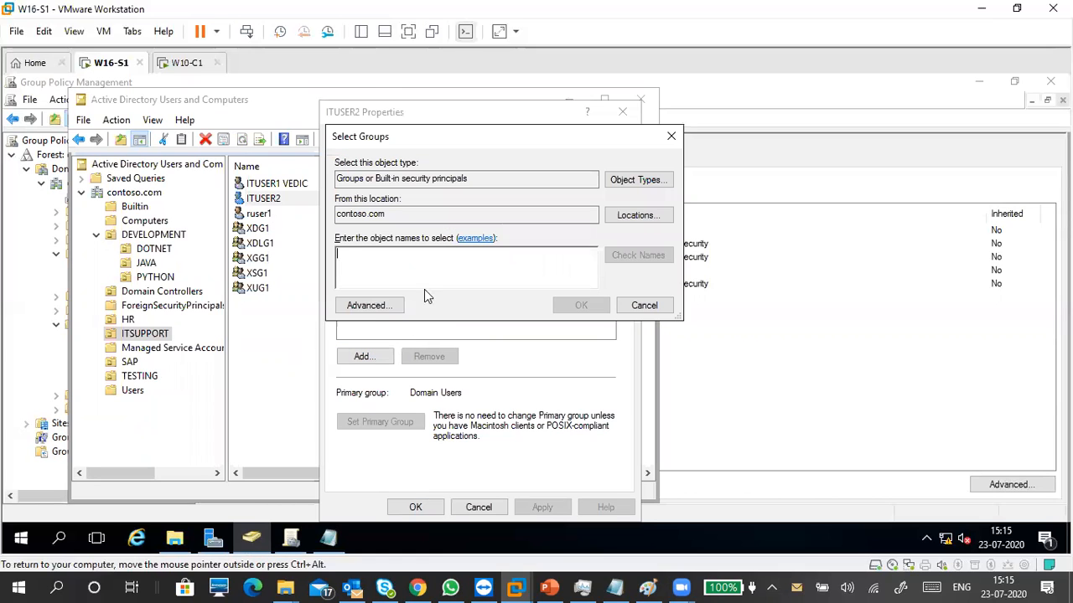
text(x)
click(638, 254)
click(401, 276)
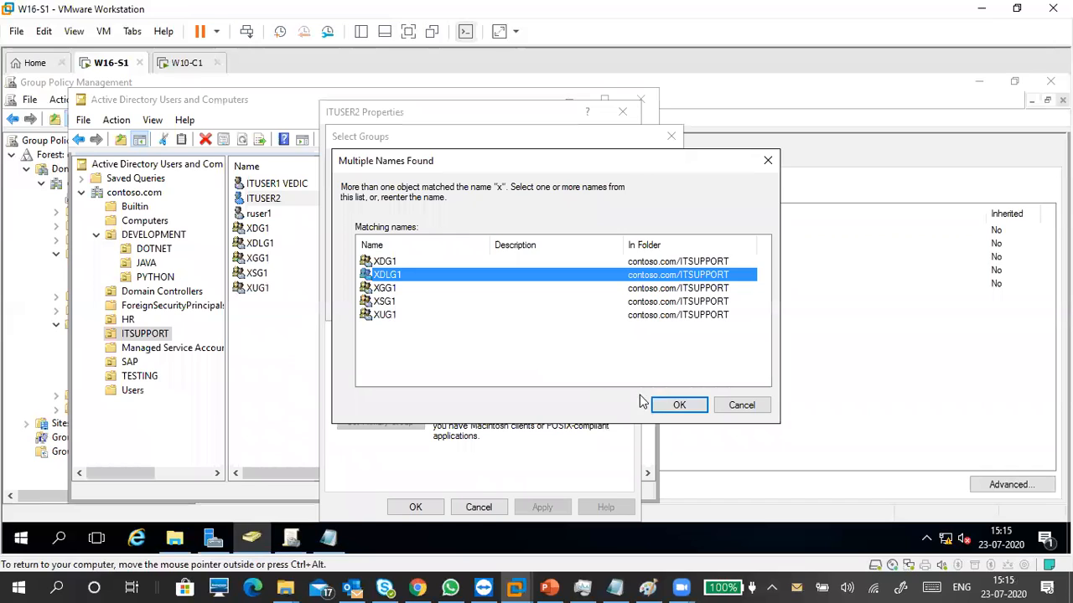
click(679, 405)
click(581, 305)
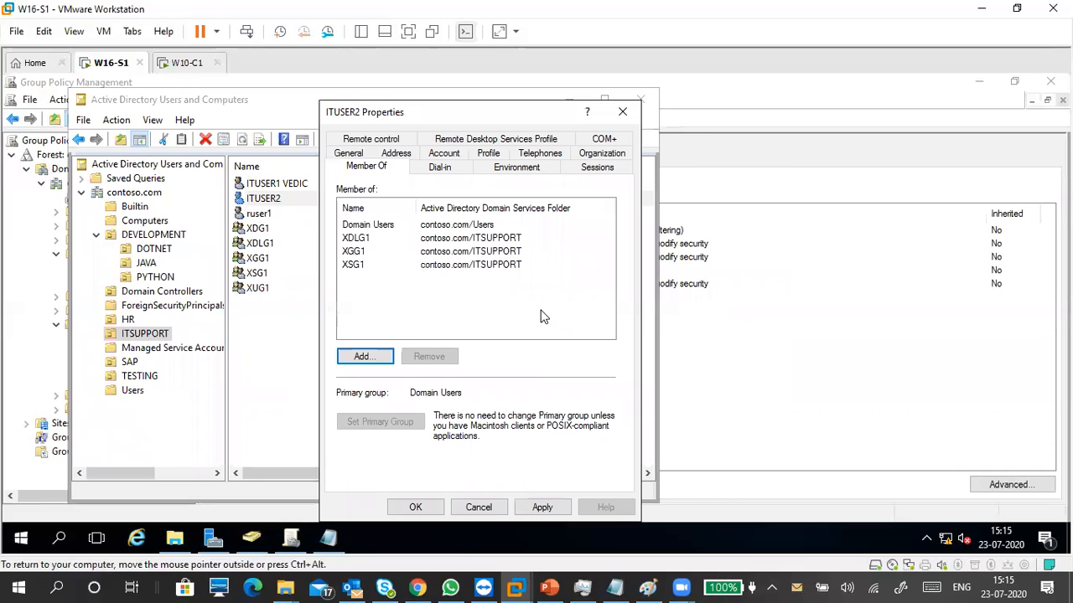
click(370, 241)
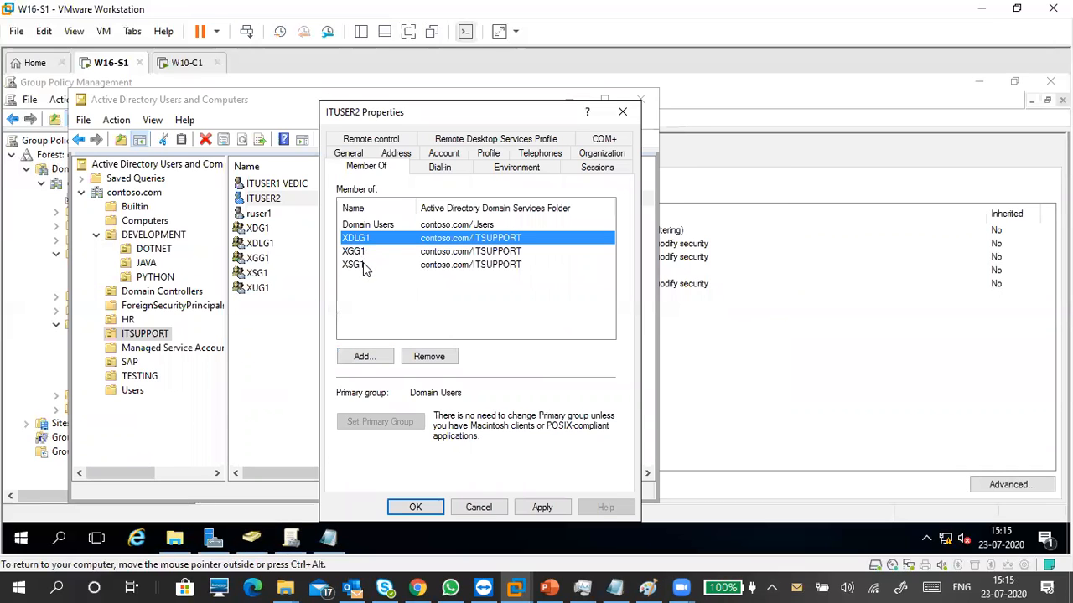
click(365, 266)
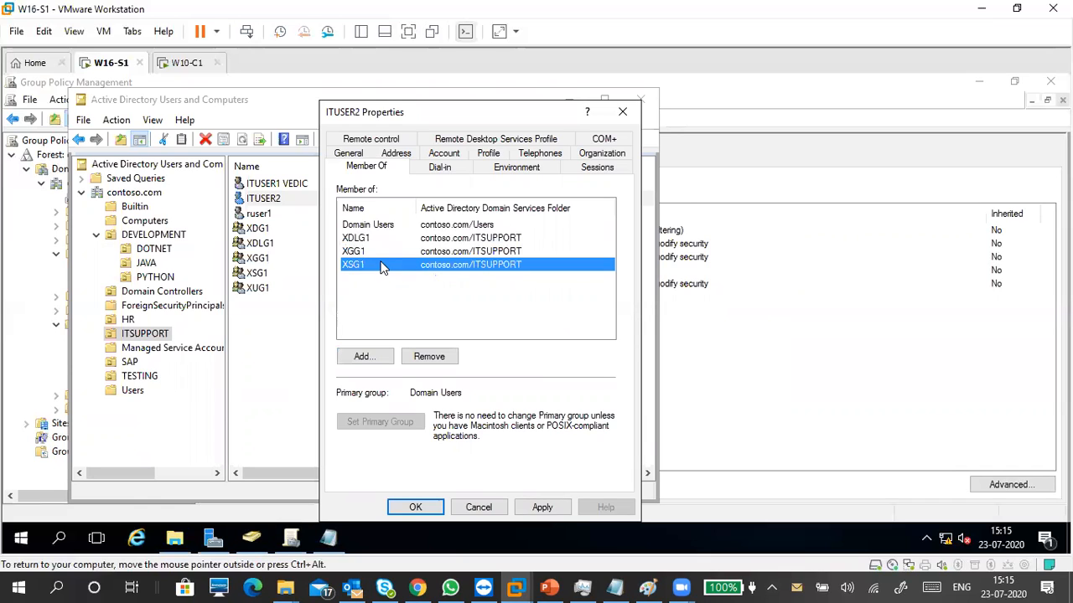
click(429, 355)
click(582, 364)
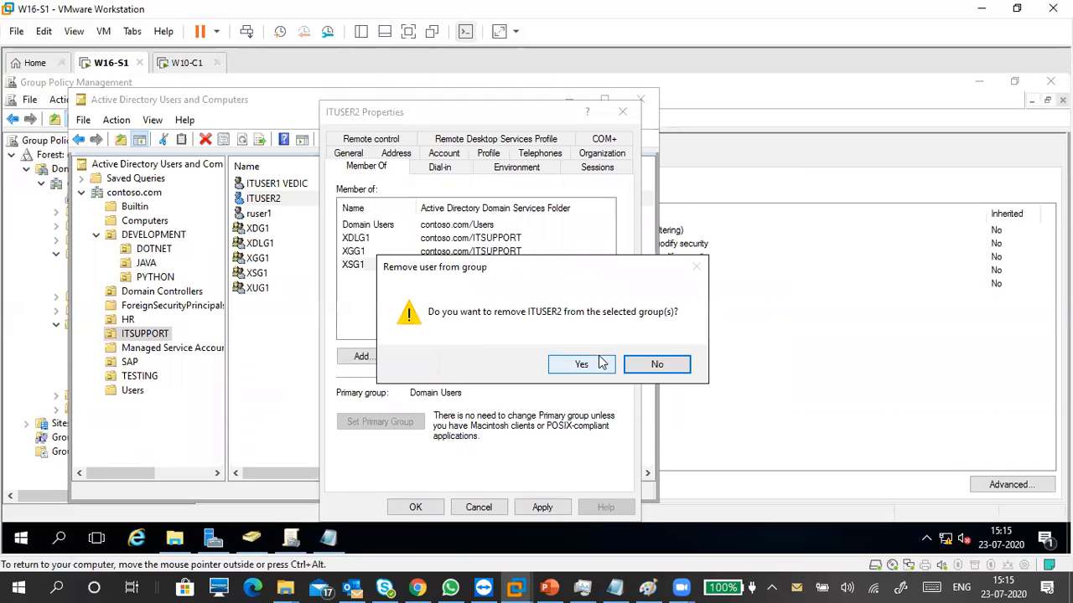
Remove ITUSER2 from the XDLG1 group.
click(379, 241)
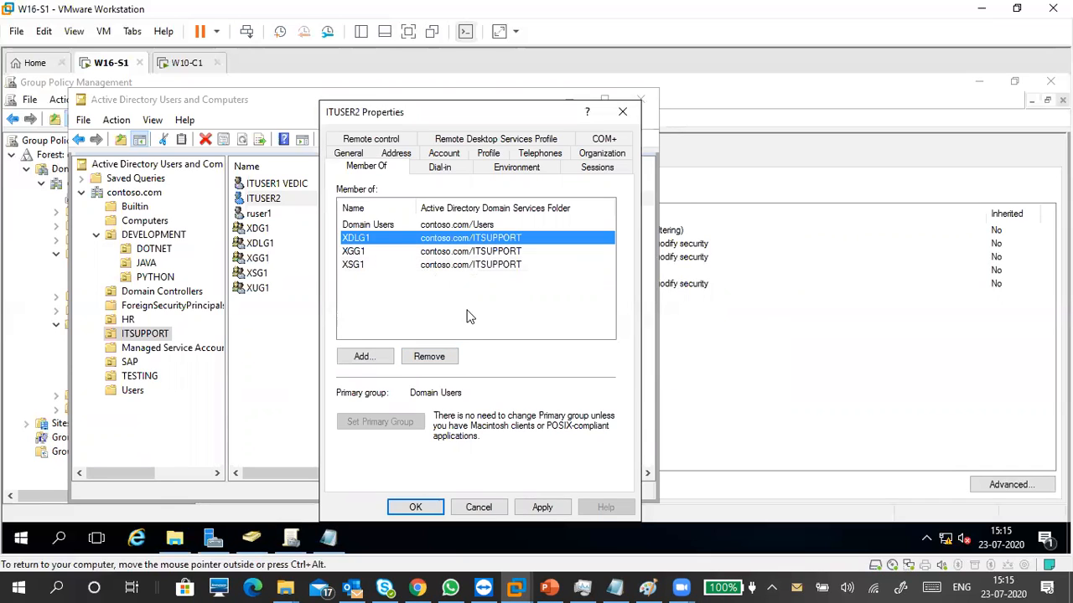
click(444, 360)
click(581, 365)
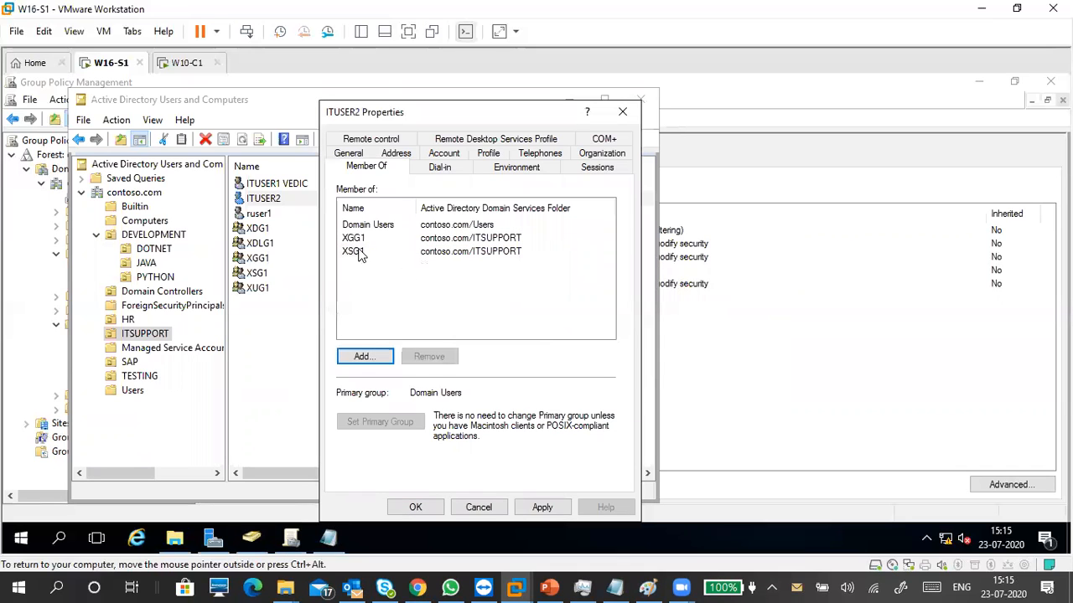
Remove ITUSER2 from the XGG1 group and save the user's properties.
click(362, 242)
click(434, 358)
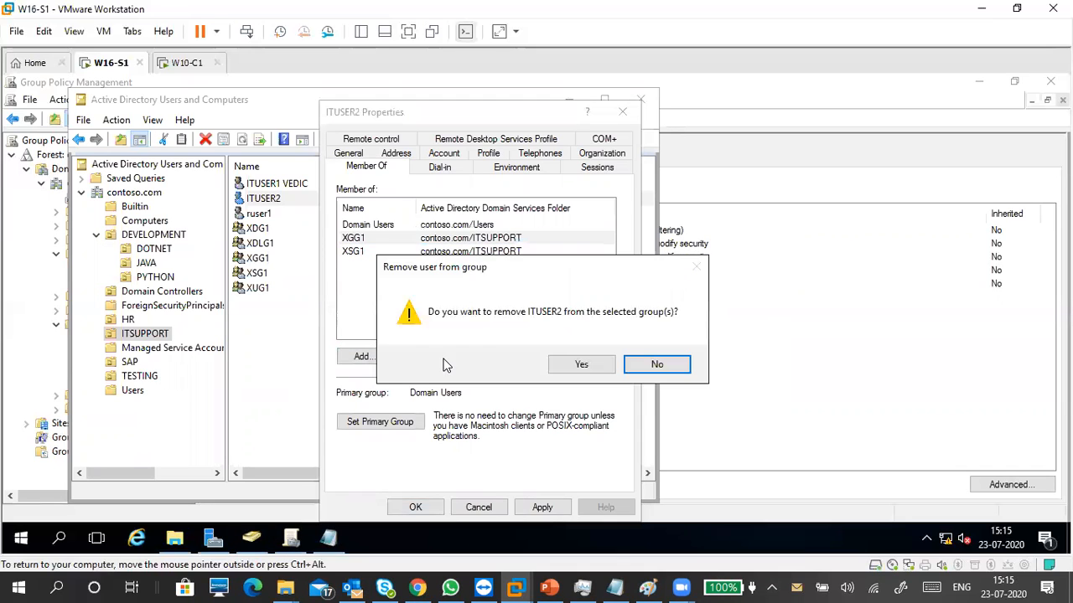
click(583, 362)
click(363, 254)
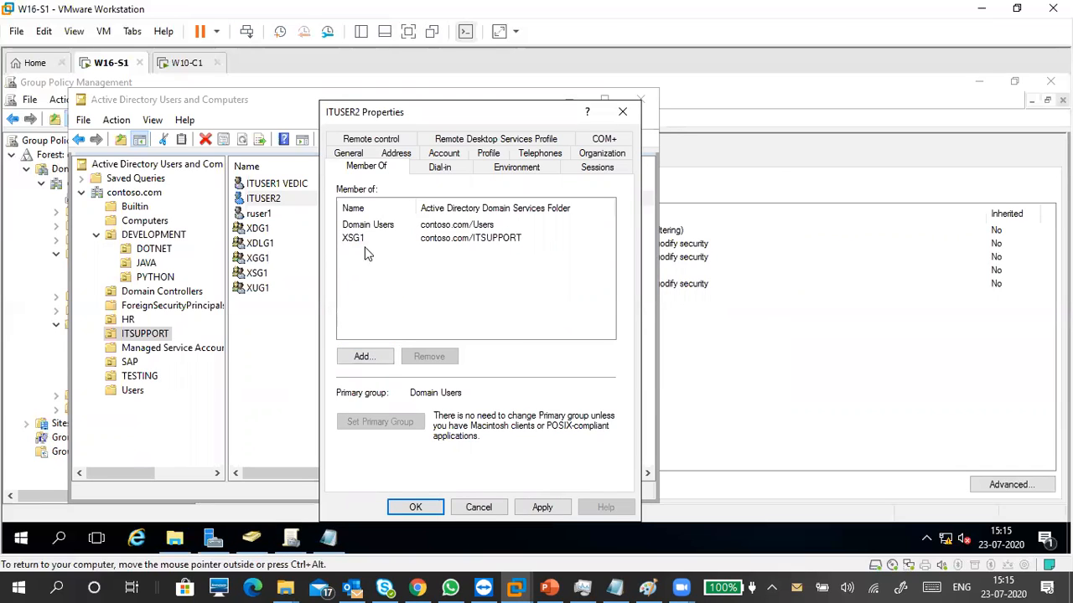
click(419, 501)
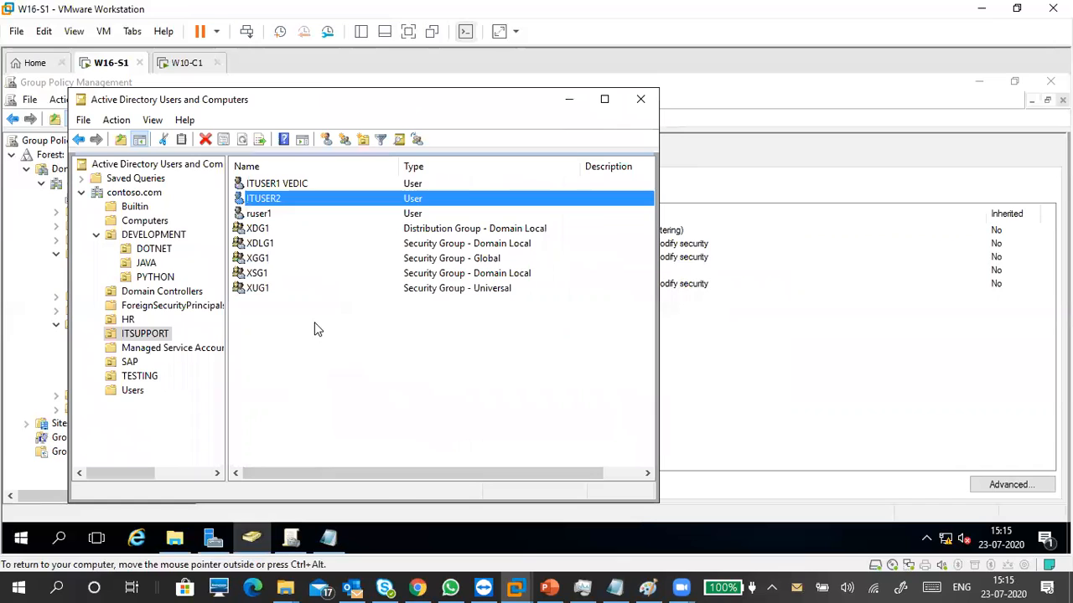
Remove ITUSER1 from the members of the XSG1 group and save the group's properties.
click(257, 274)
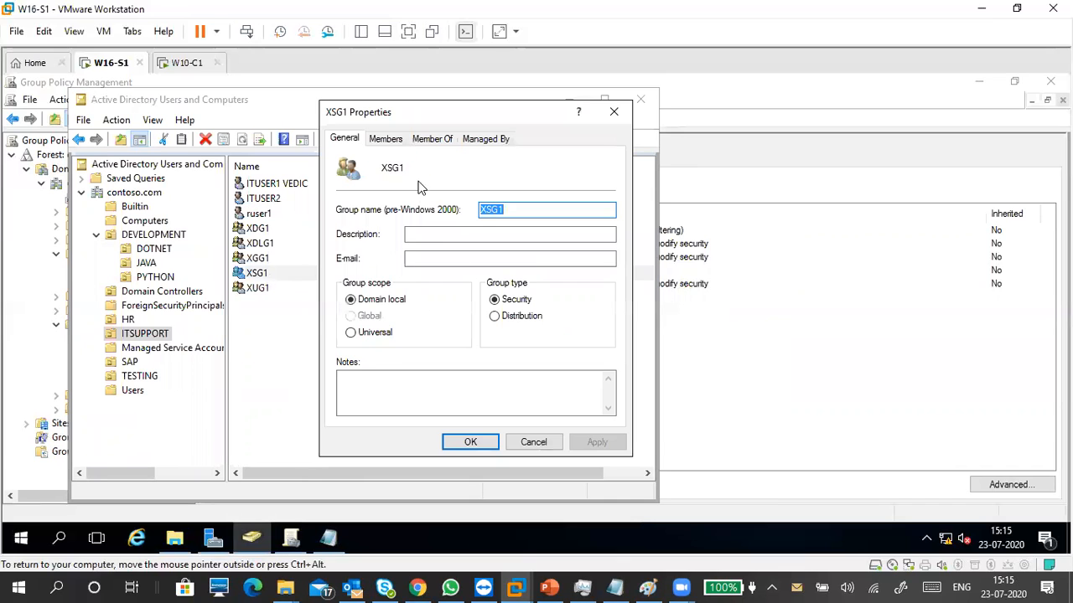
click(388, 138)
click(388, 209)
click(394, 197)
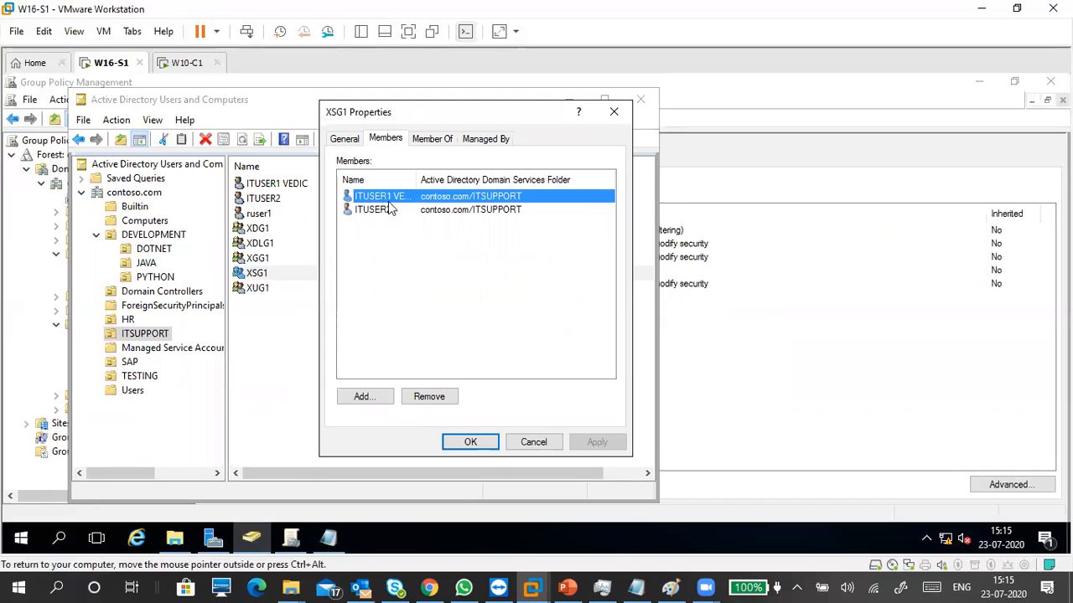
click(430, 396)
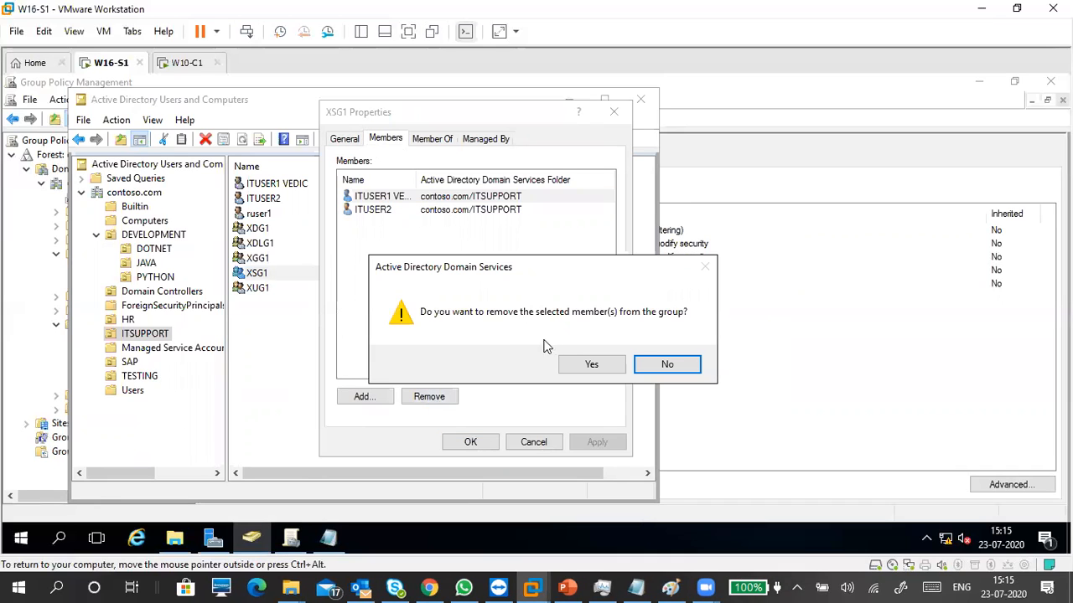
click(586, 364)
click(586, 446)
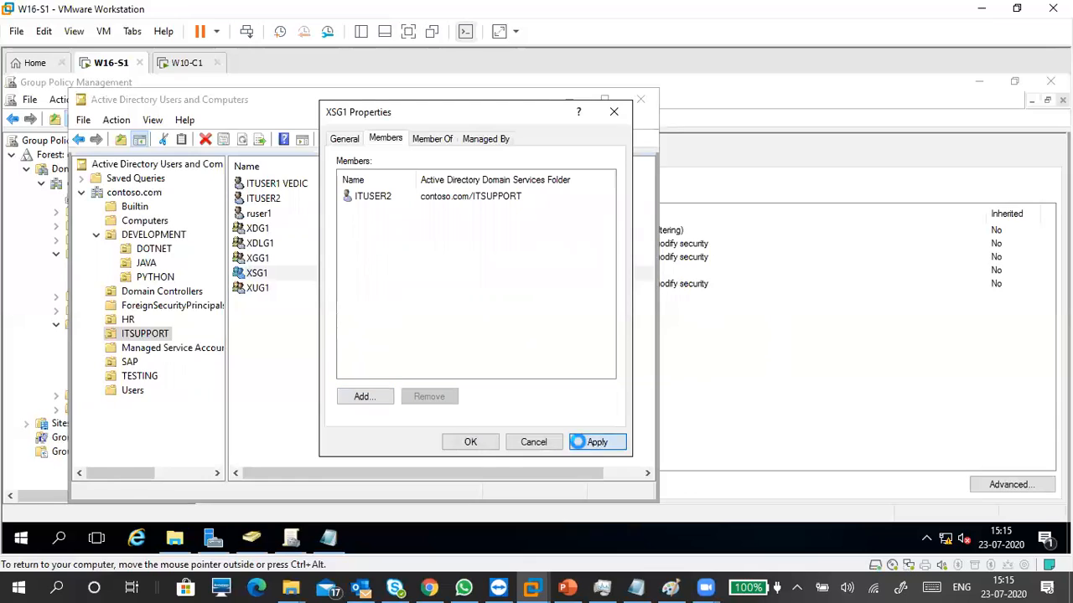
click(469, 442)
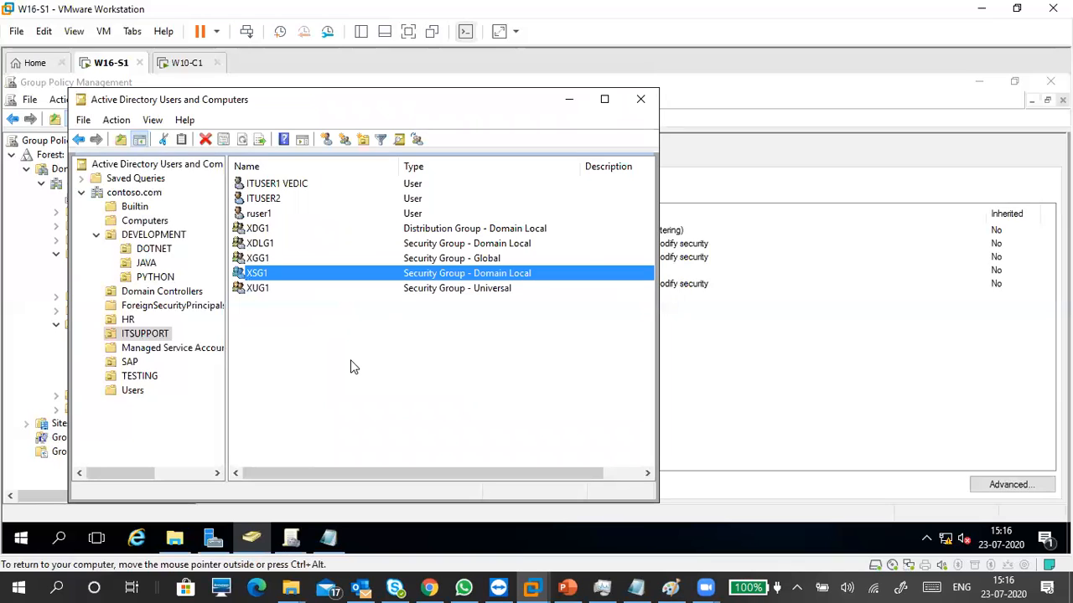
click(351, 365)
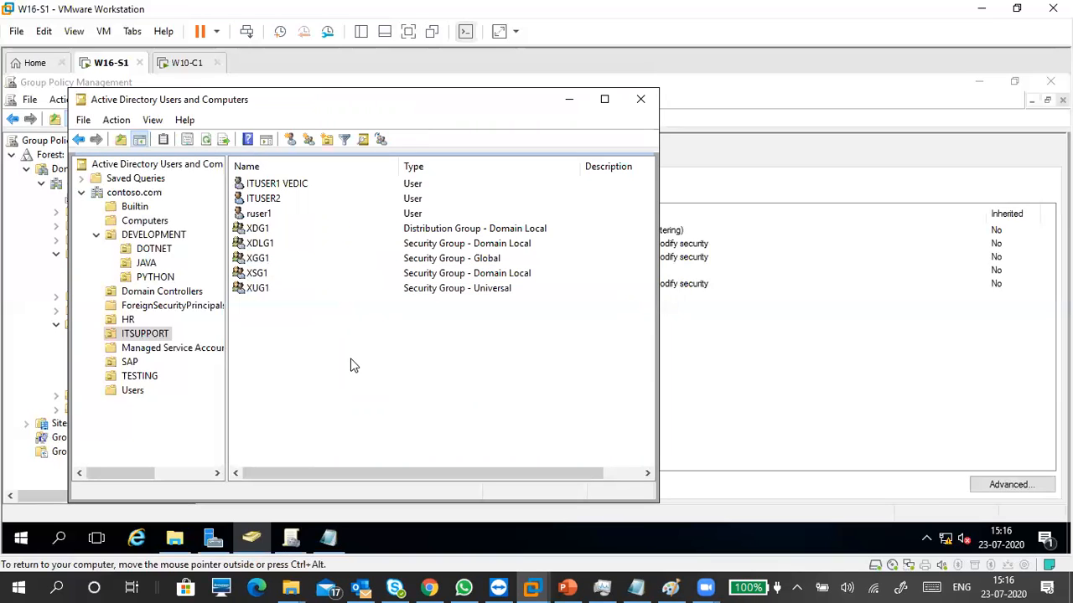